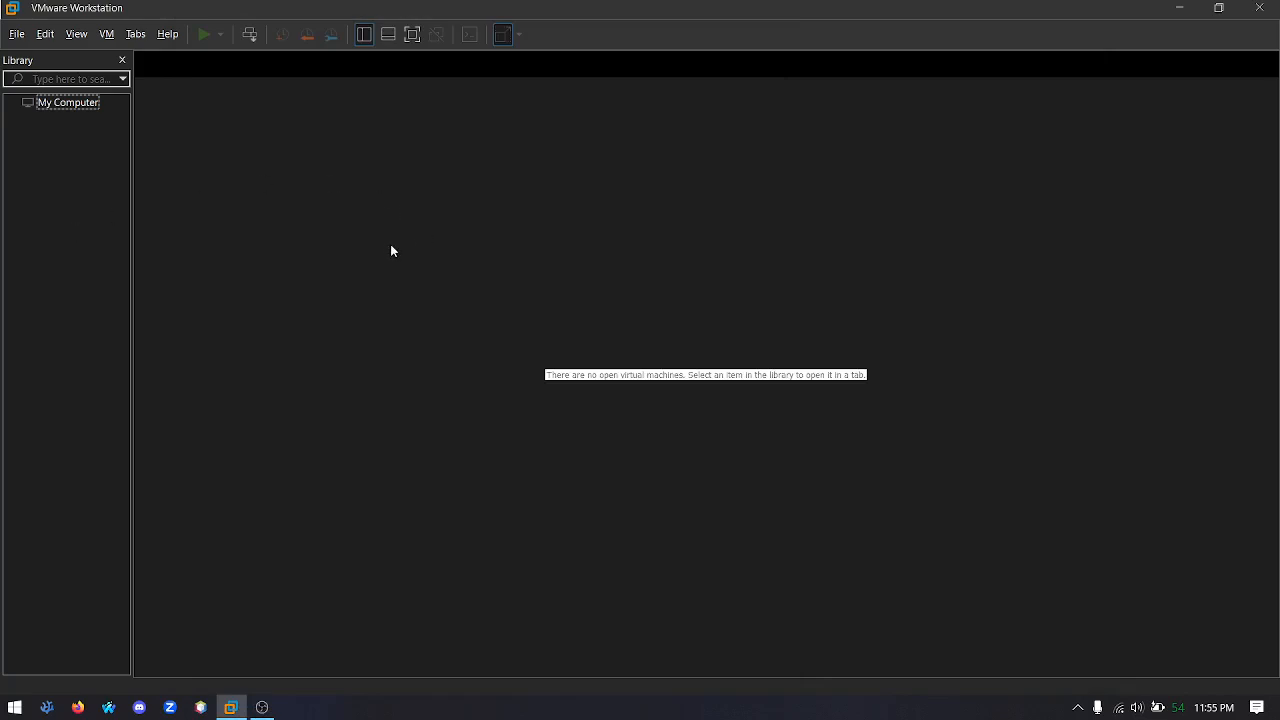
# Start a new virtual machine with the Typical configuration and select Windows 2008 Server Revision 2.iso from Operating Systems as the installer image
pyautogui.click(17, 34)
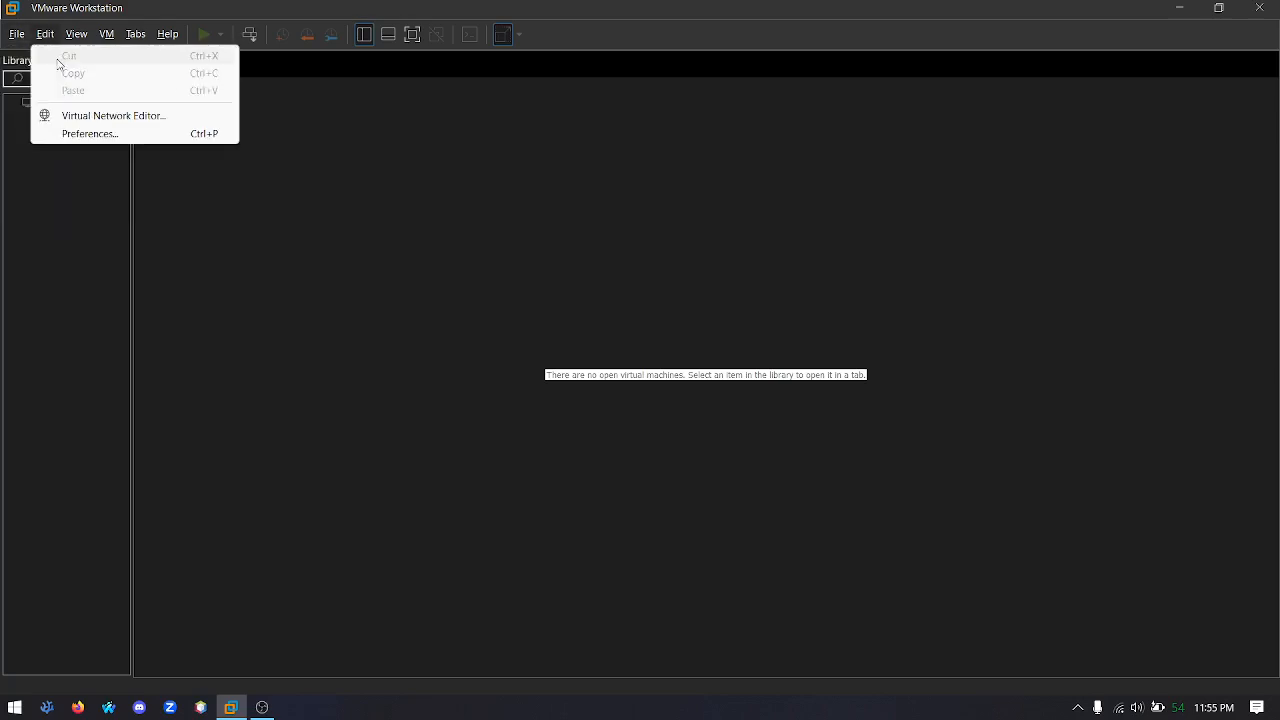
pyautogui.click(31, 57)
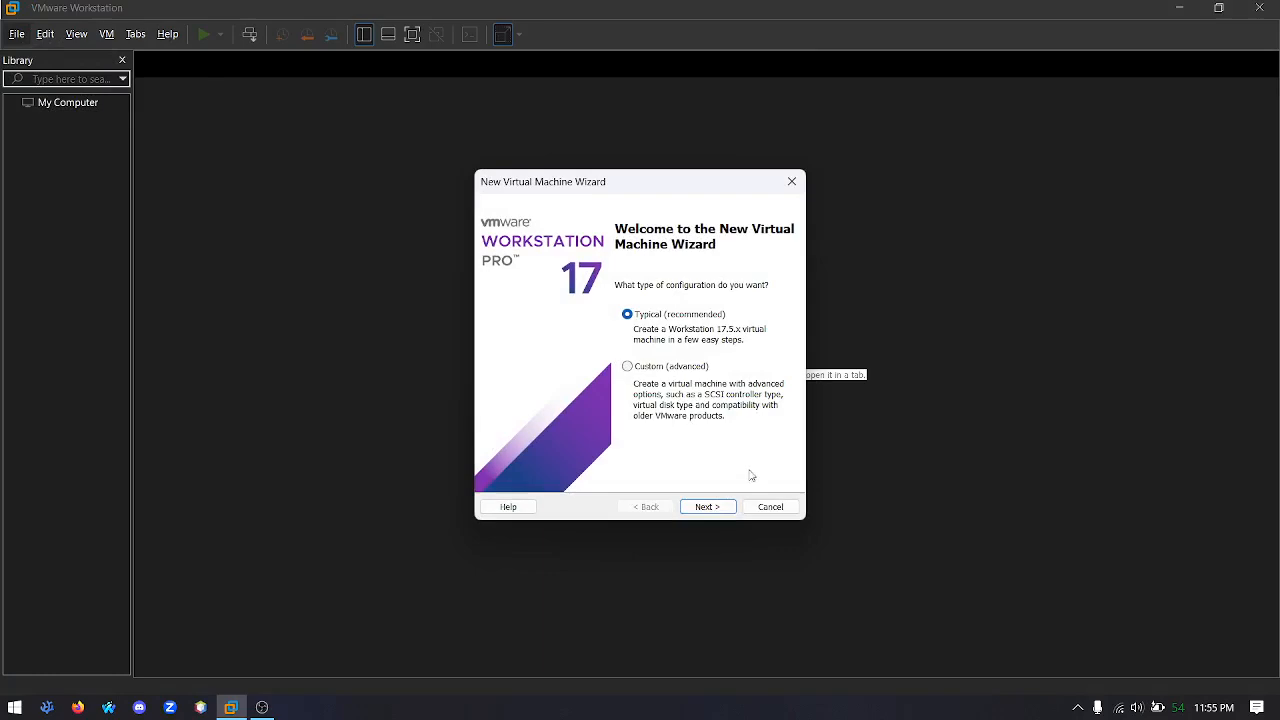
pyautogui.click(712, 507)
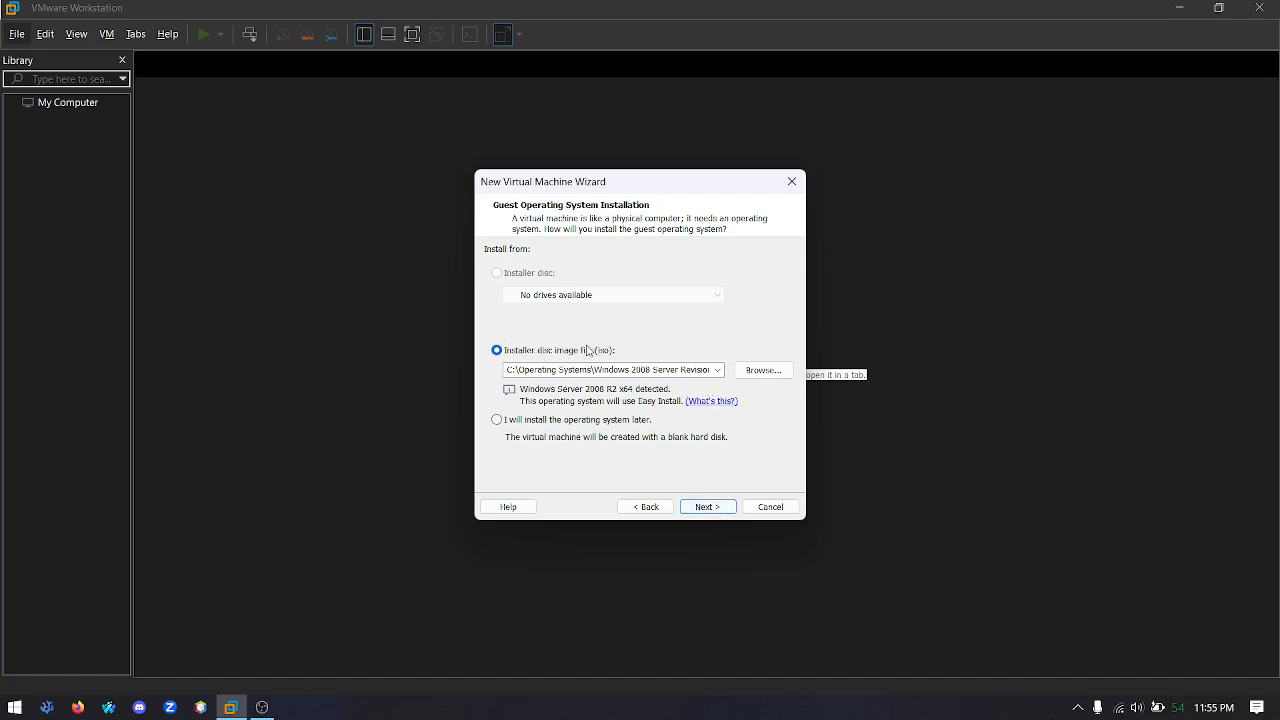
pyautogui.click(763, 371)
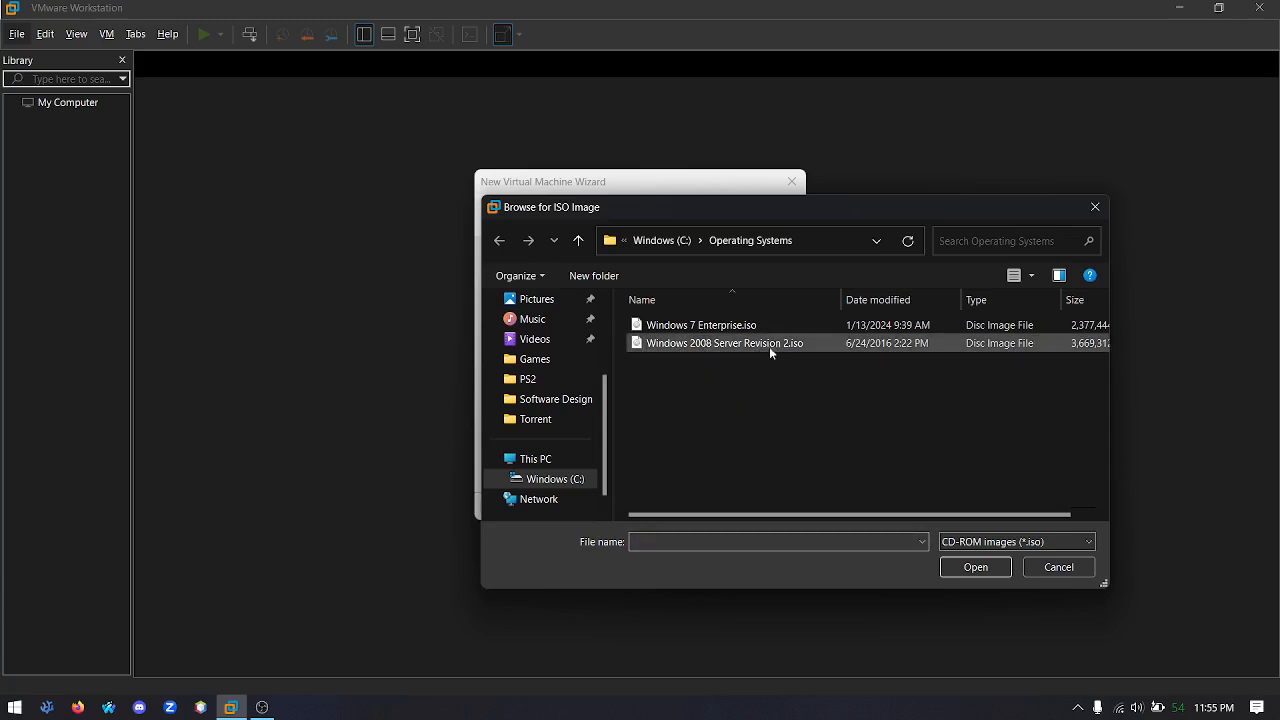
pyautogui.click(862, 349)
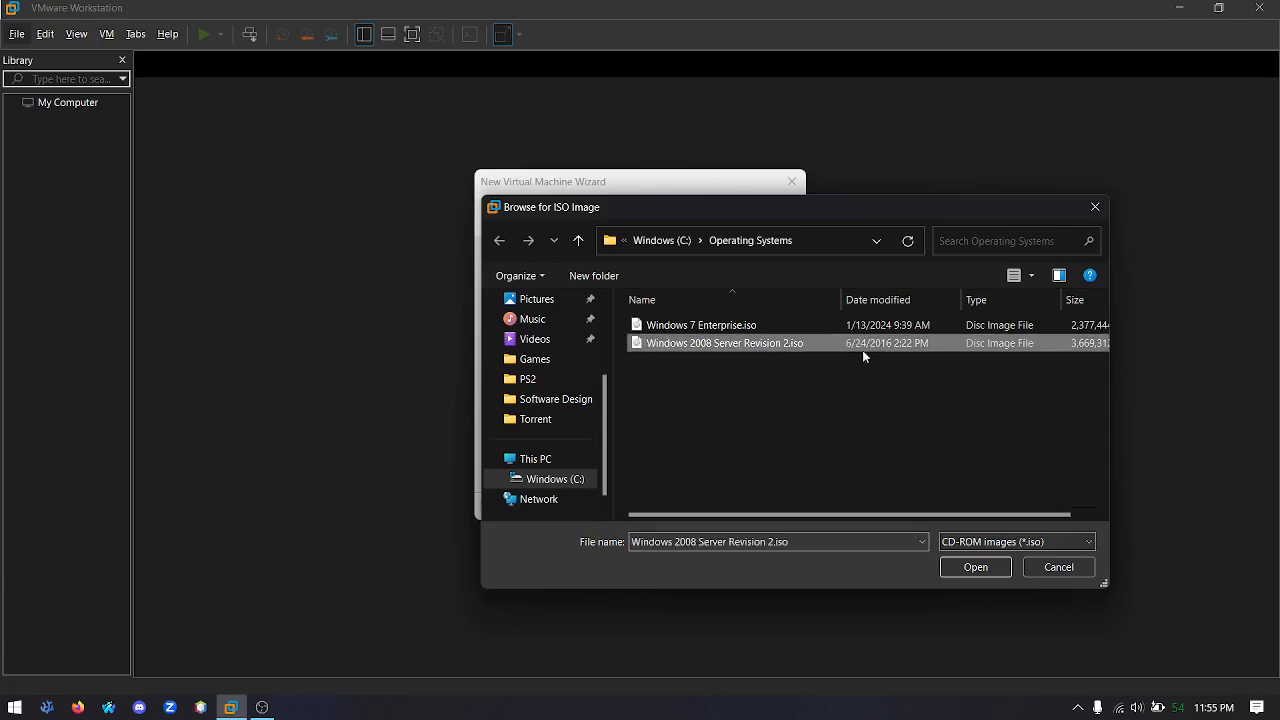
pyautogui.click(988, 565)
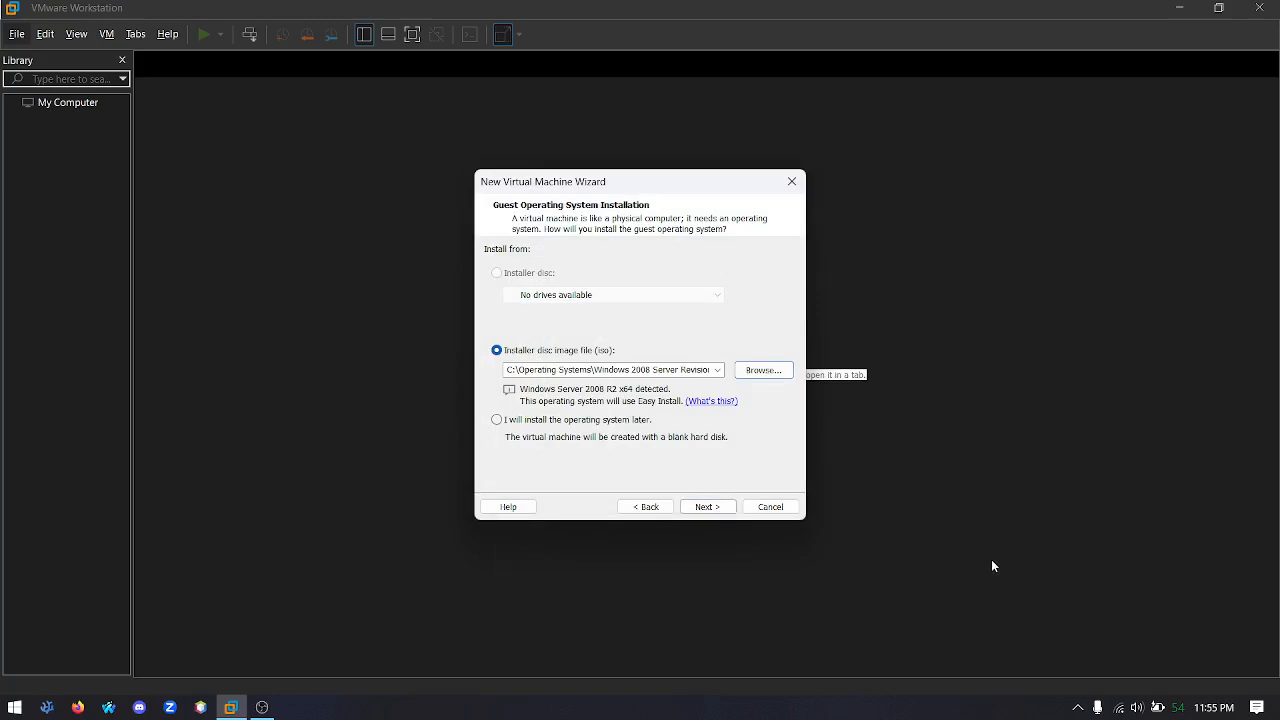
pyautogui.click(710, 507)
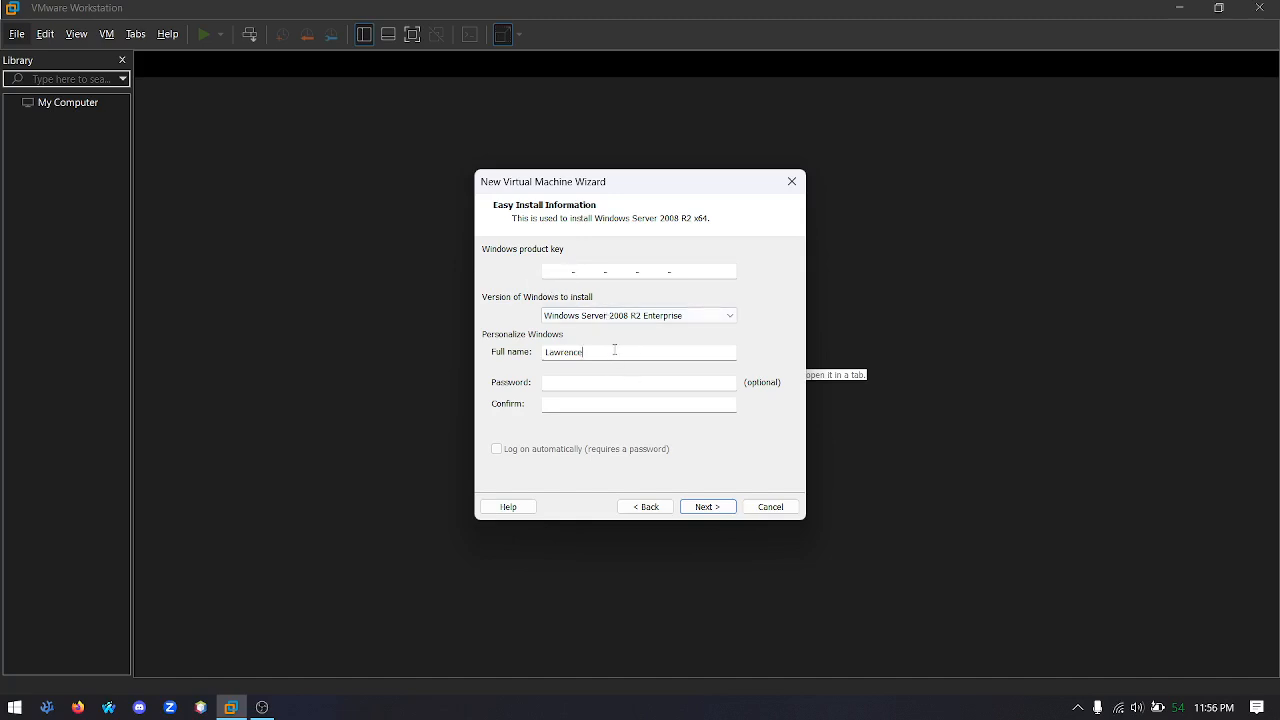
# Accept the Easy Install information for Windows Server 2008 R2 Enterprise and continue without a product key
pyautogui.moveTo(607, 357)
pyautogui.mouseDown()
pyautogui.moveTo(561, 363)
pyautogui.moveTo(609, 344)
pyautogui.mouseUp()
pyautogui.click(703, 507)
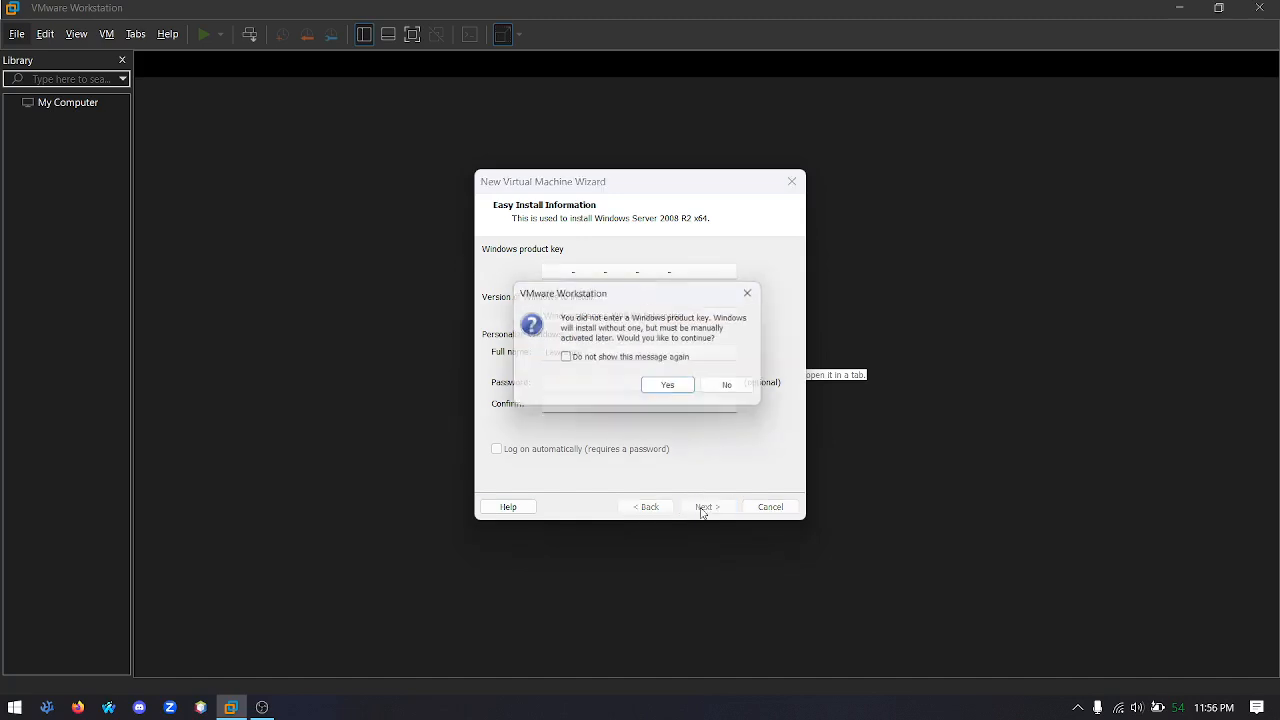
pyautogui.click(685, 396)
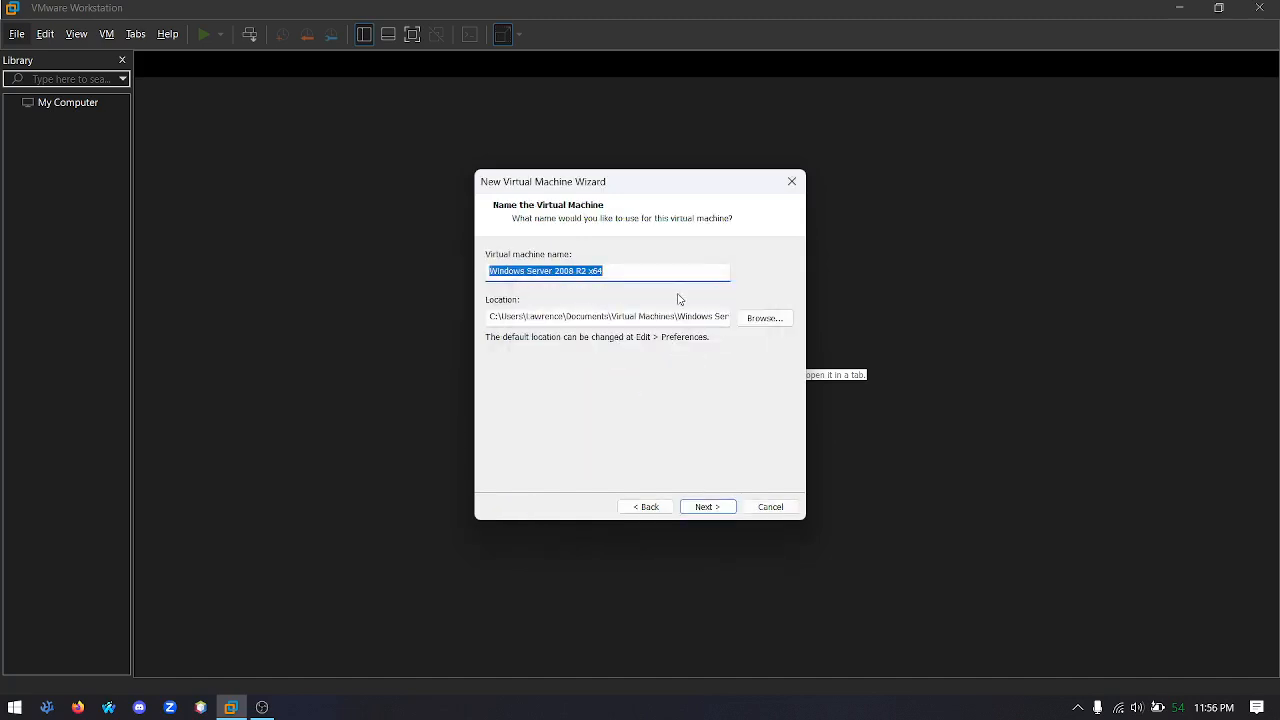
# Name the virtual machine "Windows Server 2008 R2_" plus the owner's full name, and accept a 40 GB disk split into multiple files
pyautogui.click(661, 275)
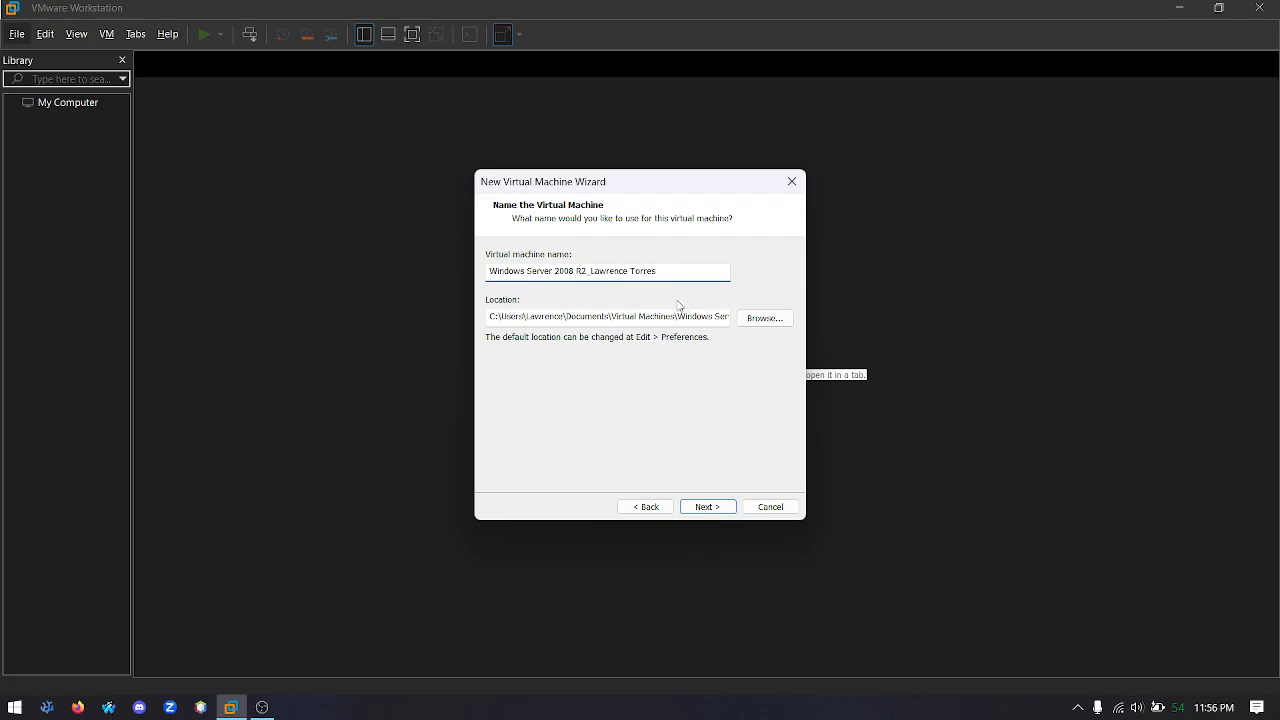
pyautogui.click(722, 508)
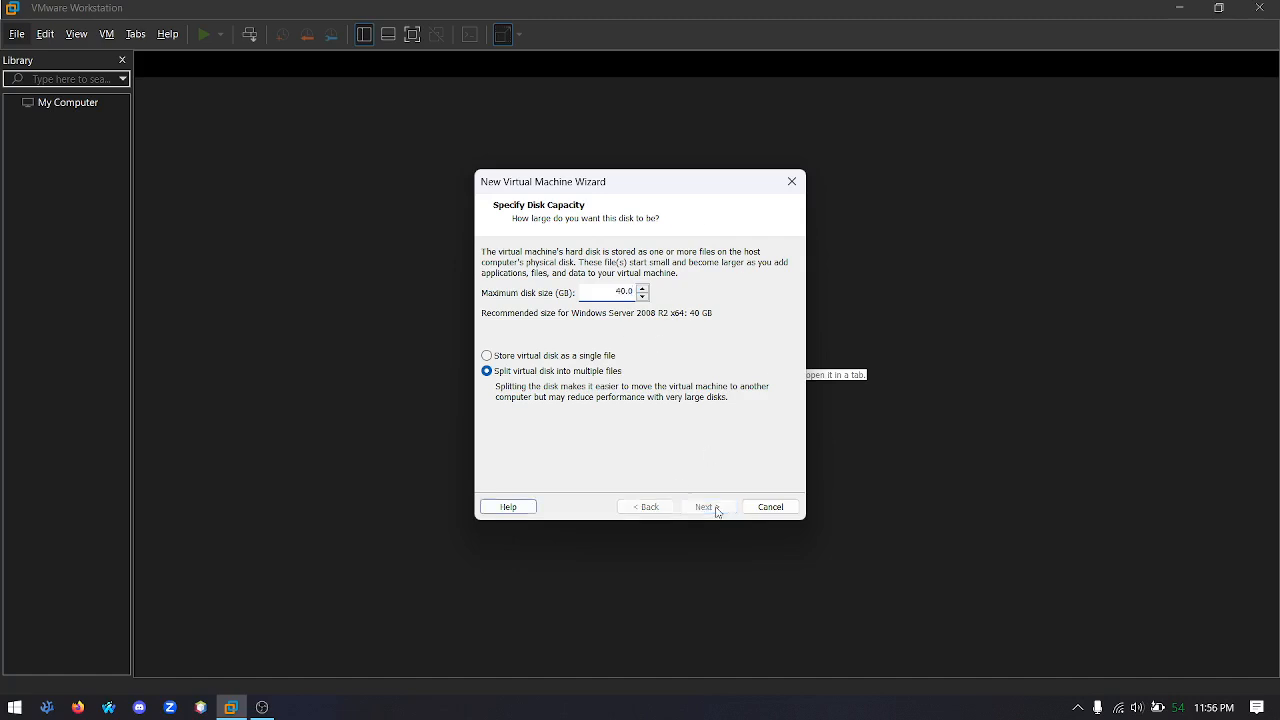
pyautogui.click(712, 507)
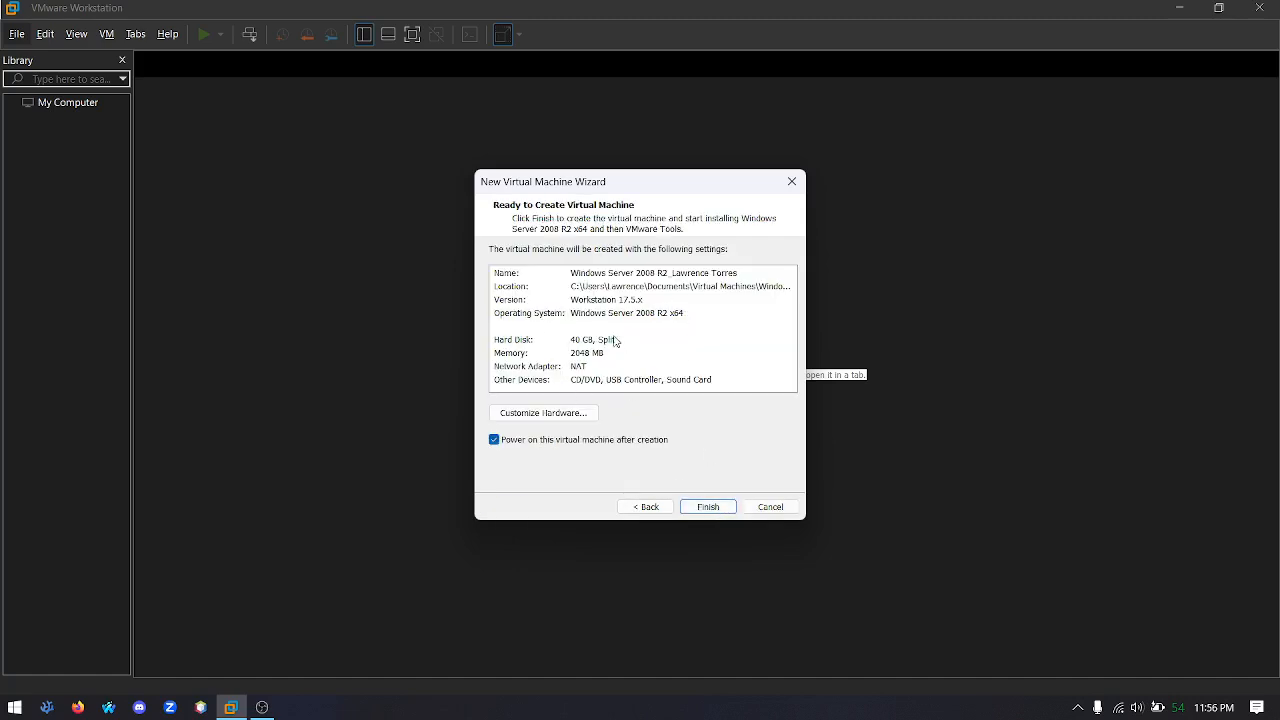
# Open the network adapter settings in the new virtual machine's hardware customization
pyautogui.click(524, 415)
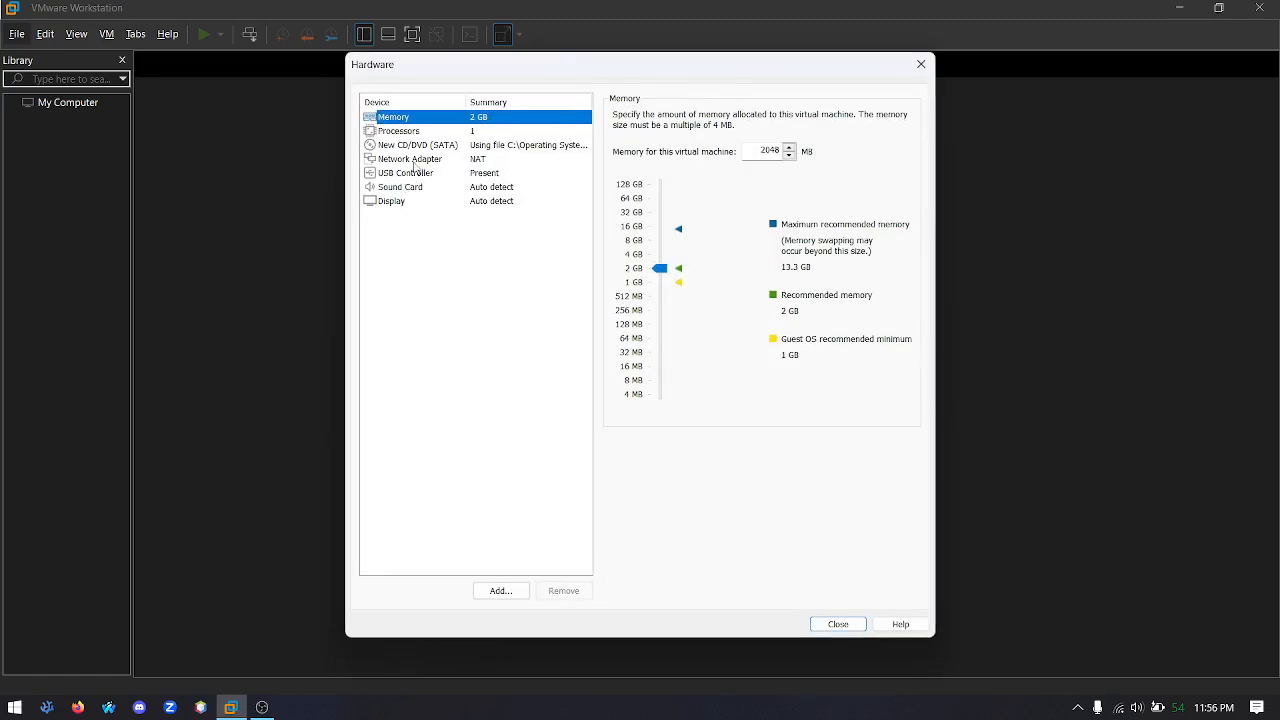
pyautogui.click(418, 161)
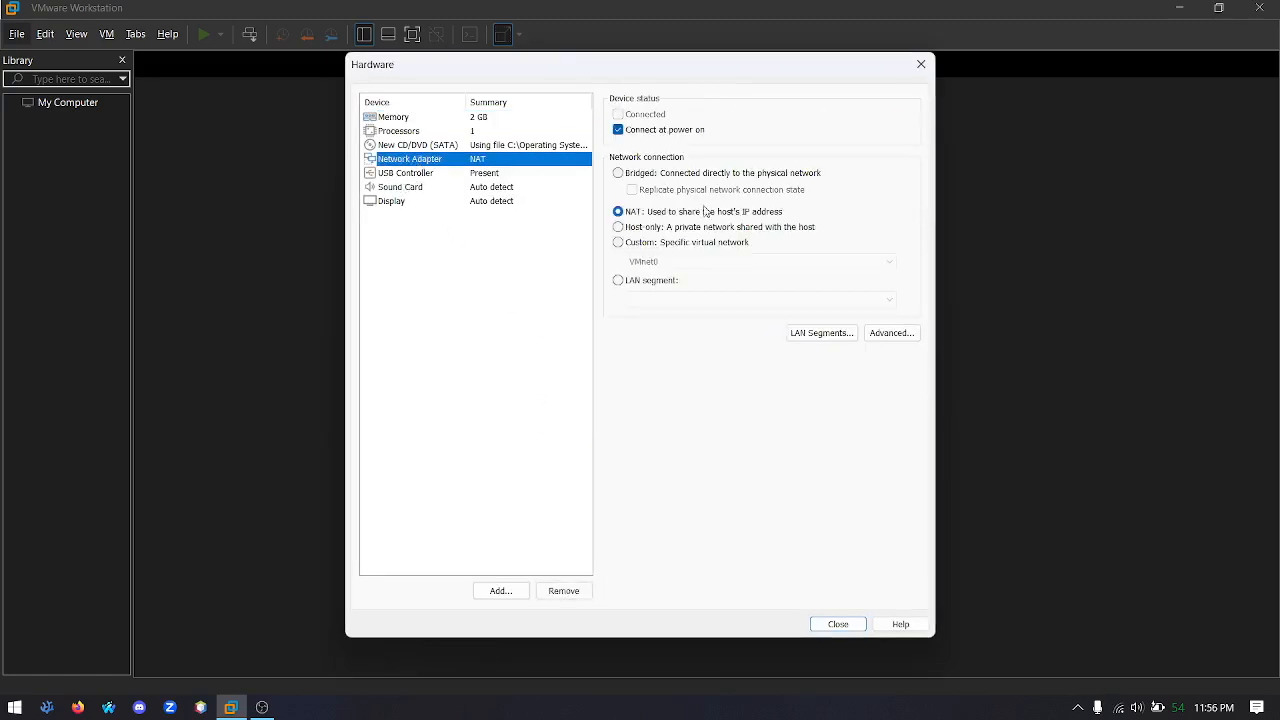
pyautogui.click(626, 176)
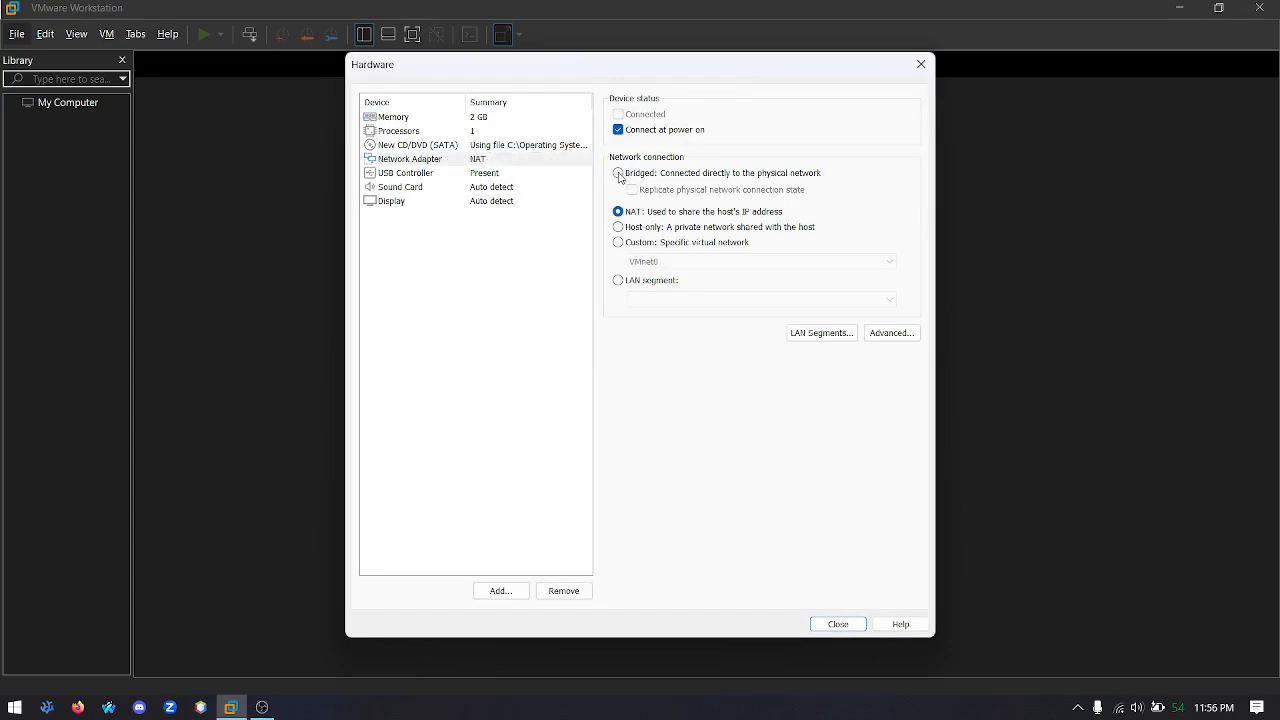
pyautogui.click(662, 282)
pyautogui.click(827, 340)
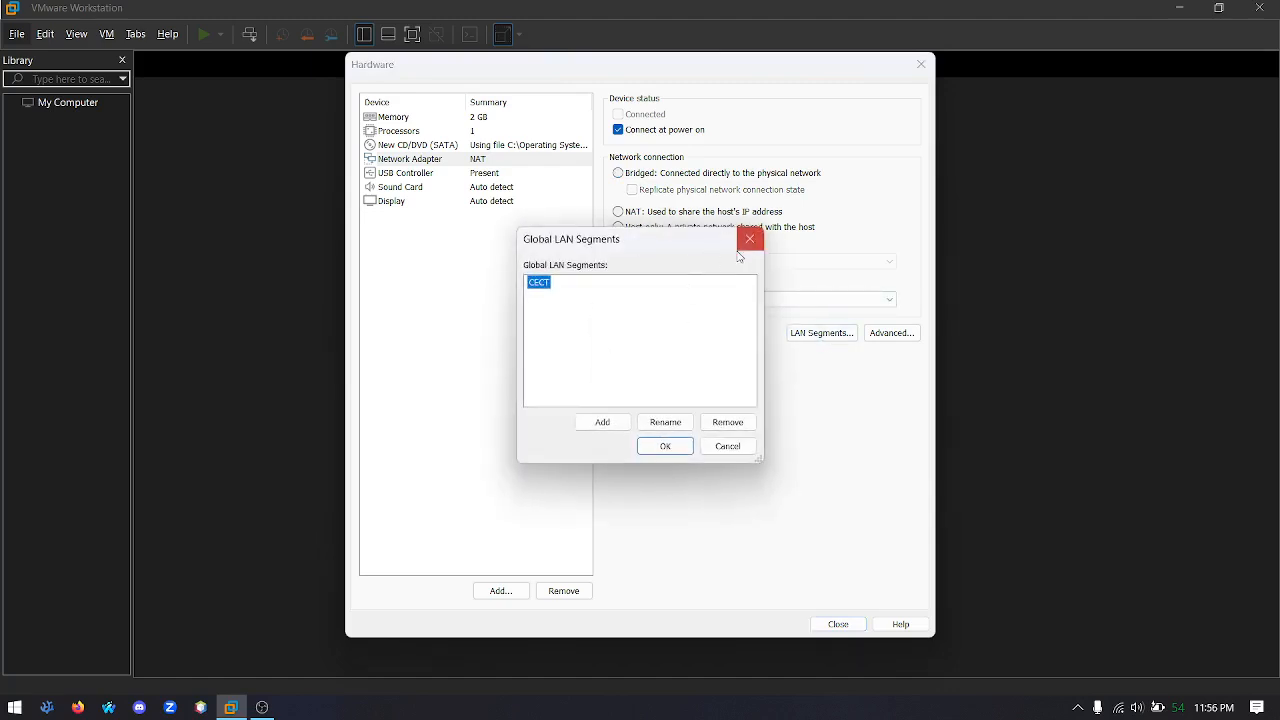
pyautogui.click(749, 240)
pyautogui.click(661, 302)
pyautogui.click(651, 361)
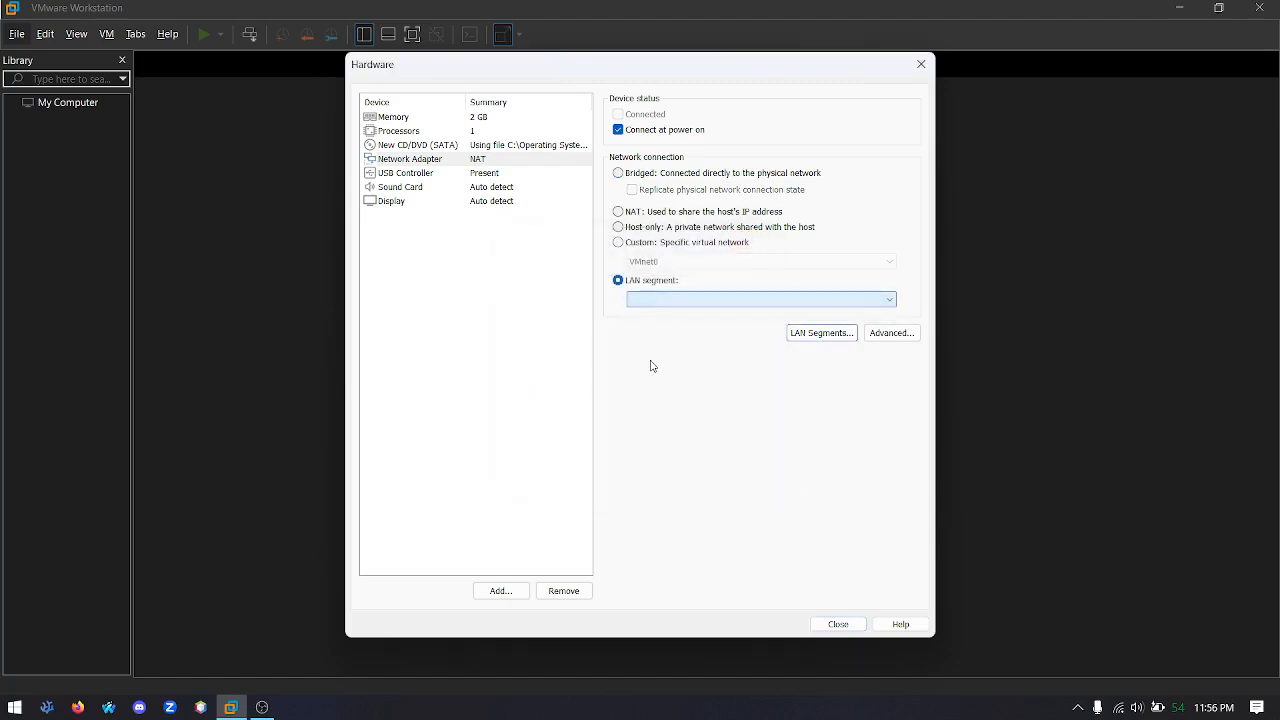
# Set the network adapter to a Bridged connection and close the hardware settings
pyautogui.click(631, 176)
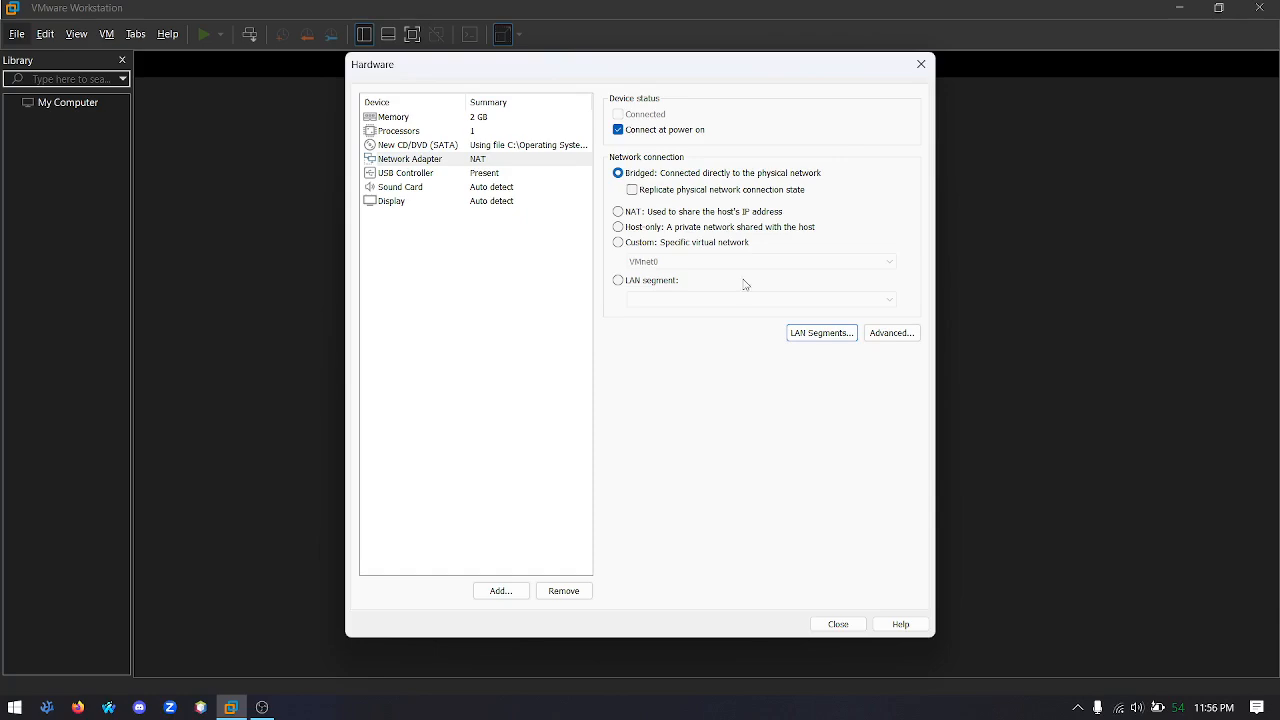
pyautogui.click(836, 624)
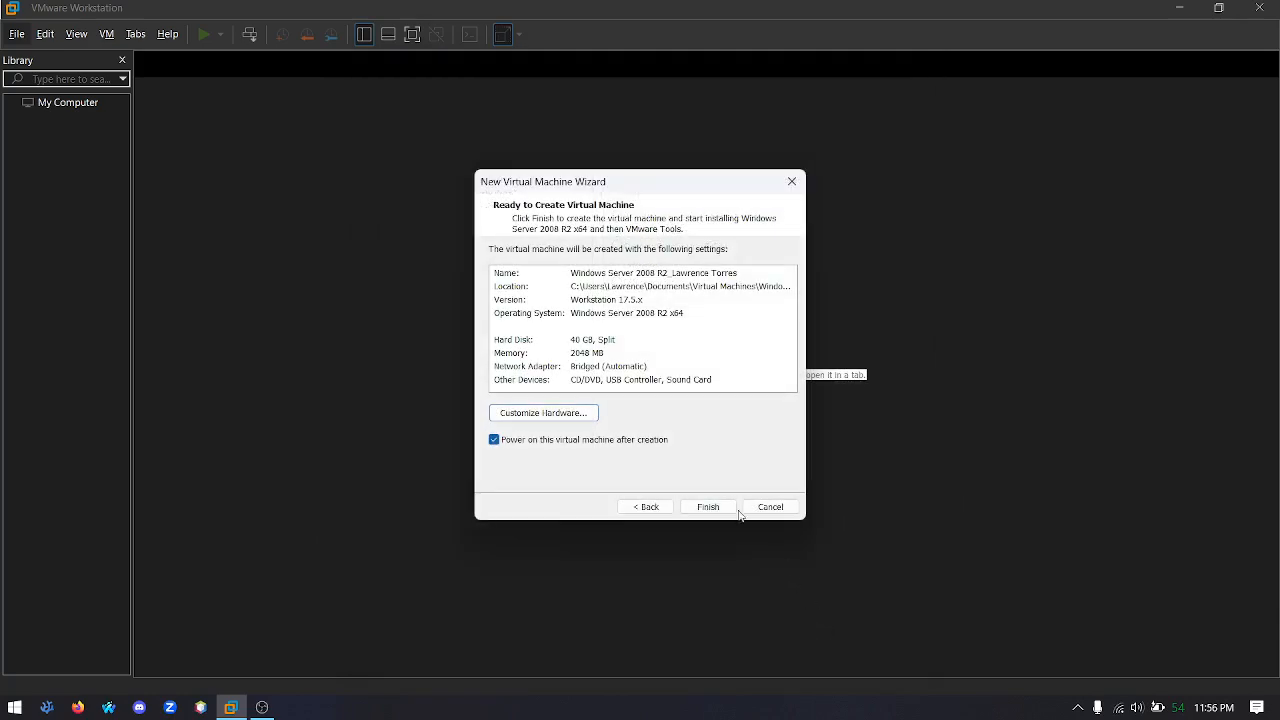
pyautogui.hotkey('alt', 'Tab')
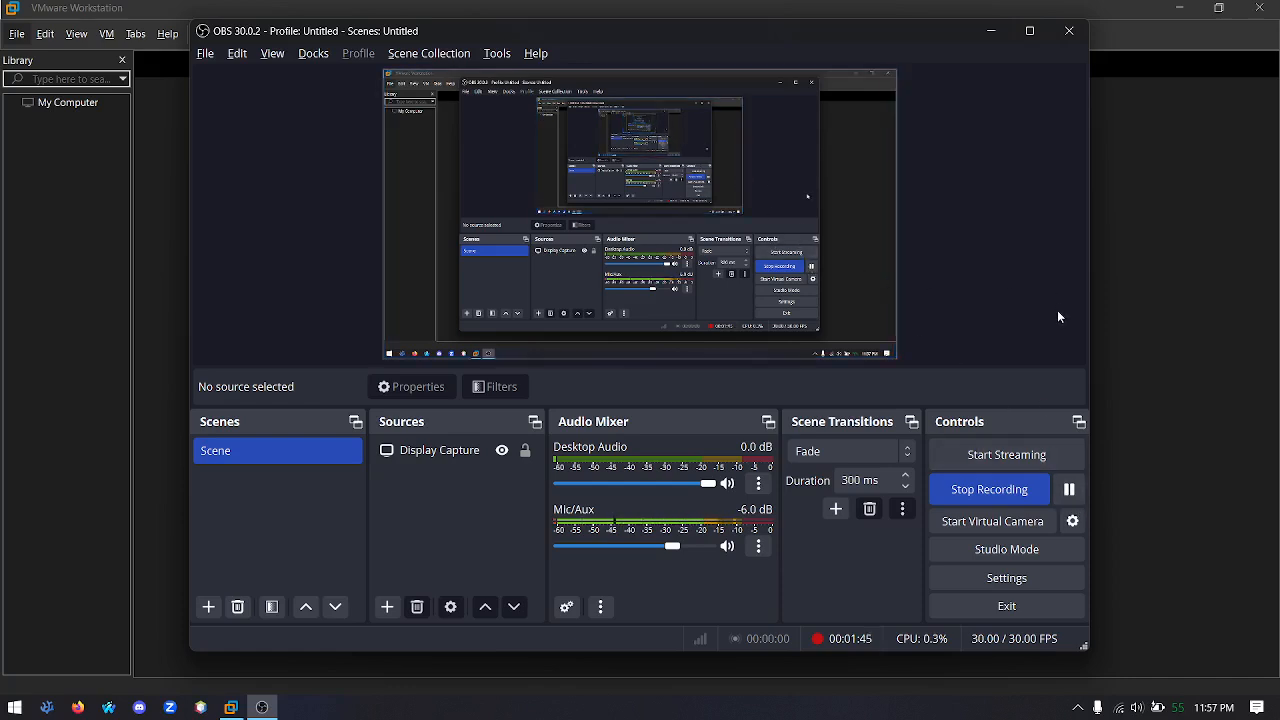
pyautogui.click(1066, 489)
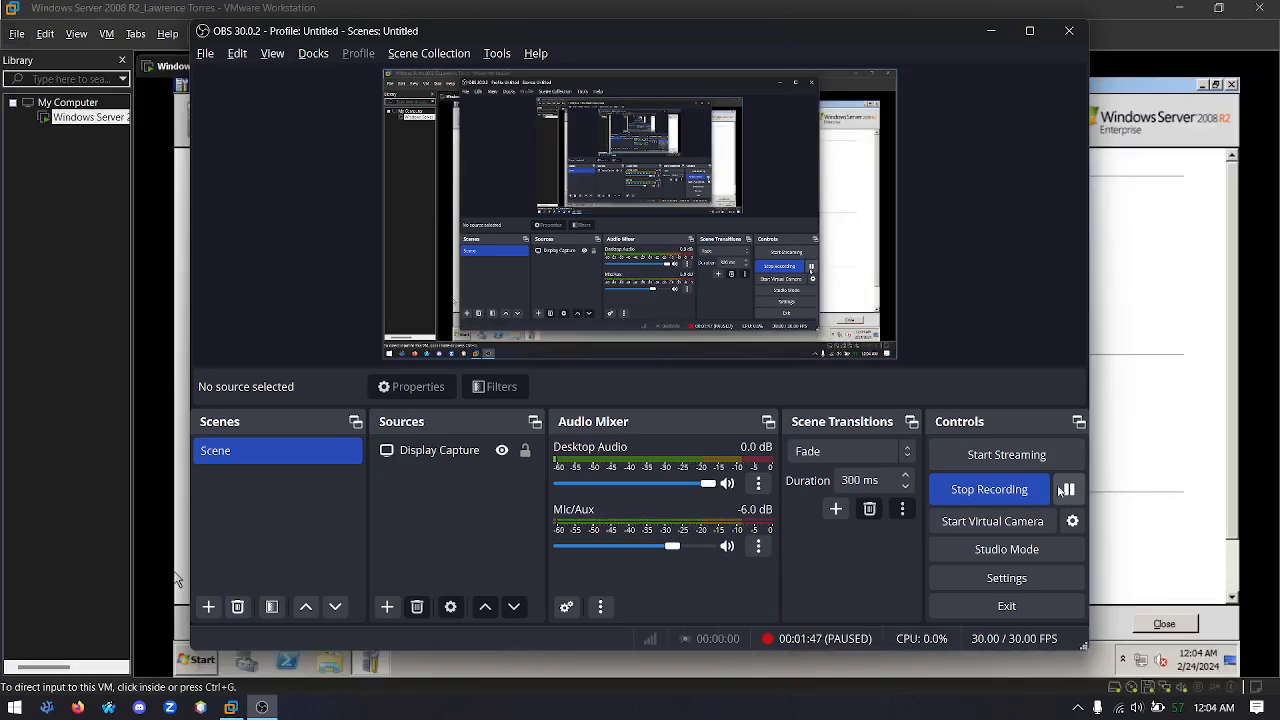
pyautogui.click(1066, 489)
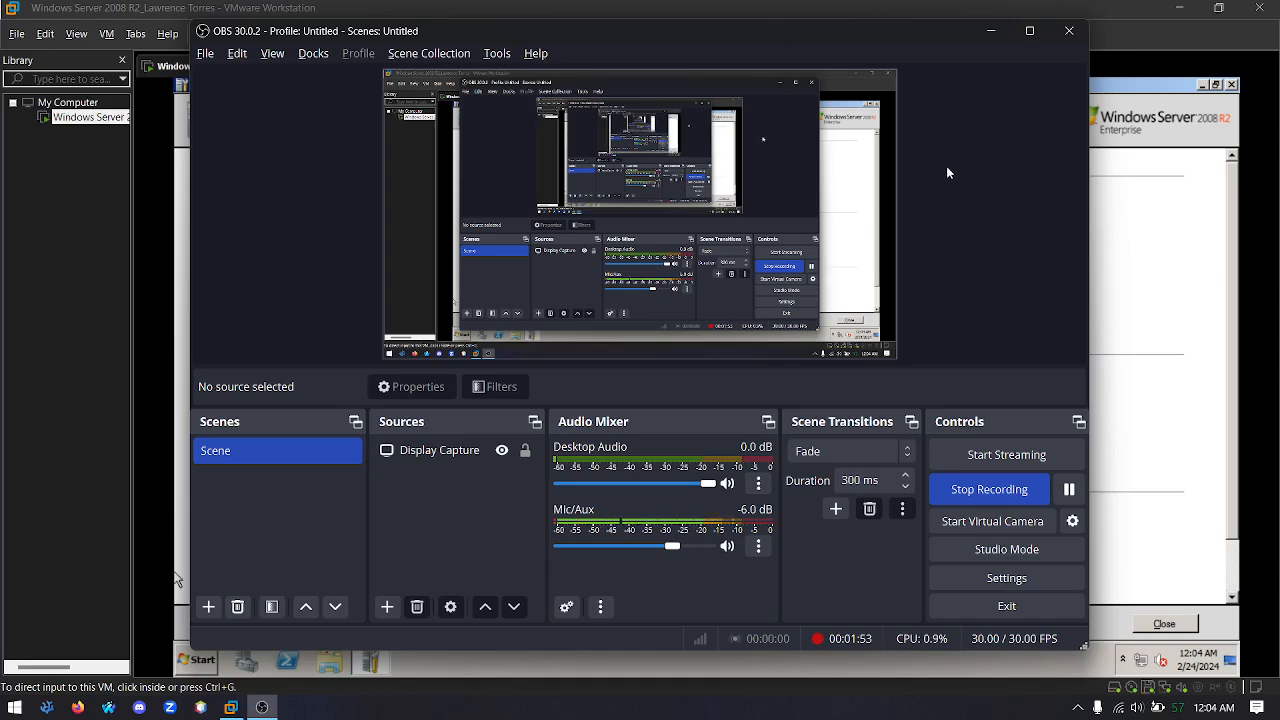
pyautogui.click(990, 32)
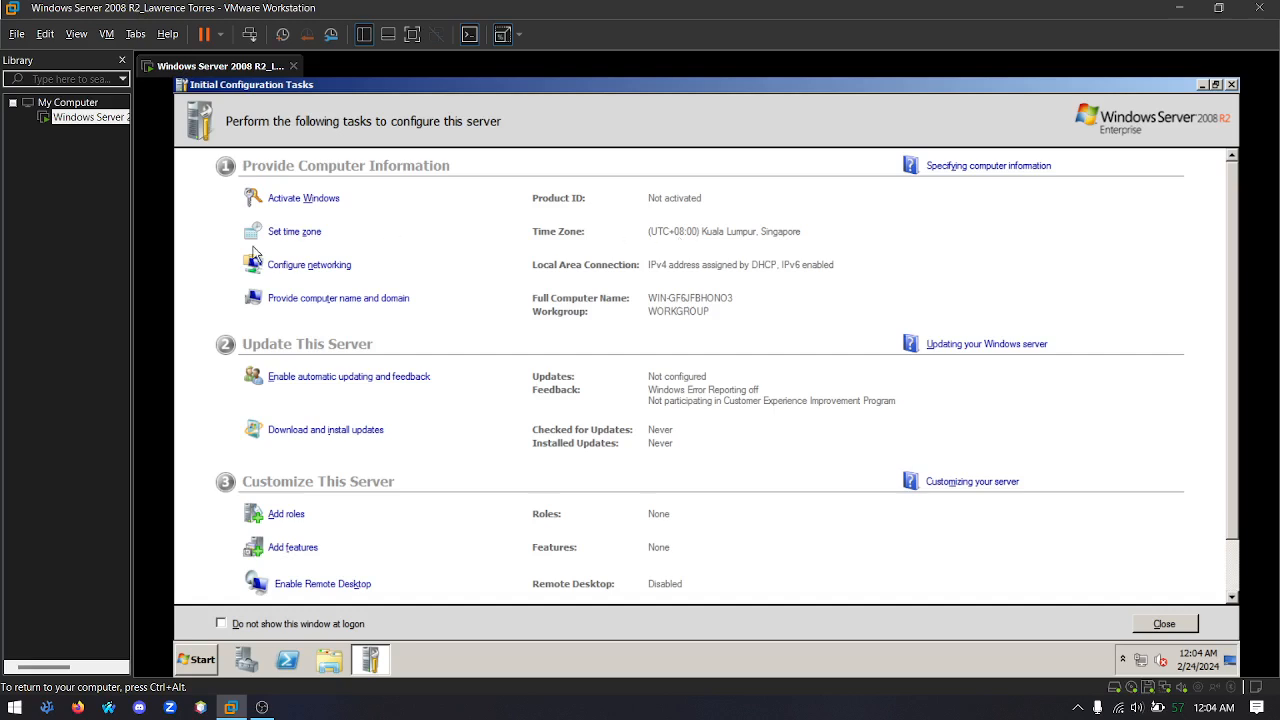
# Open the Local Area Connection properties from the server's networking configuration and disable Internet Protocol Version 6 (TCP/IPv6)
pyautogui.click(325, 268)
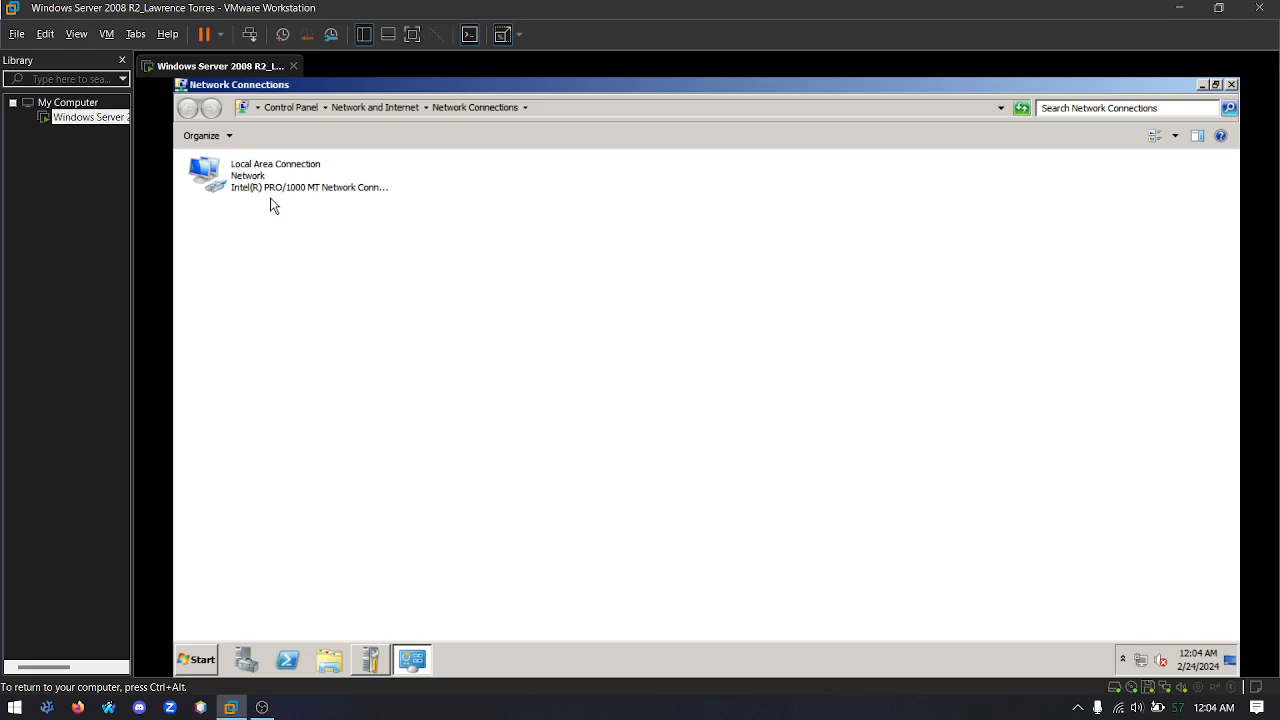
pyautogui.rightClick(242, 179)
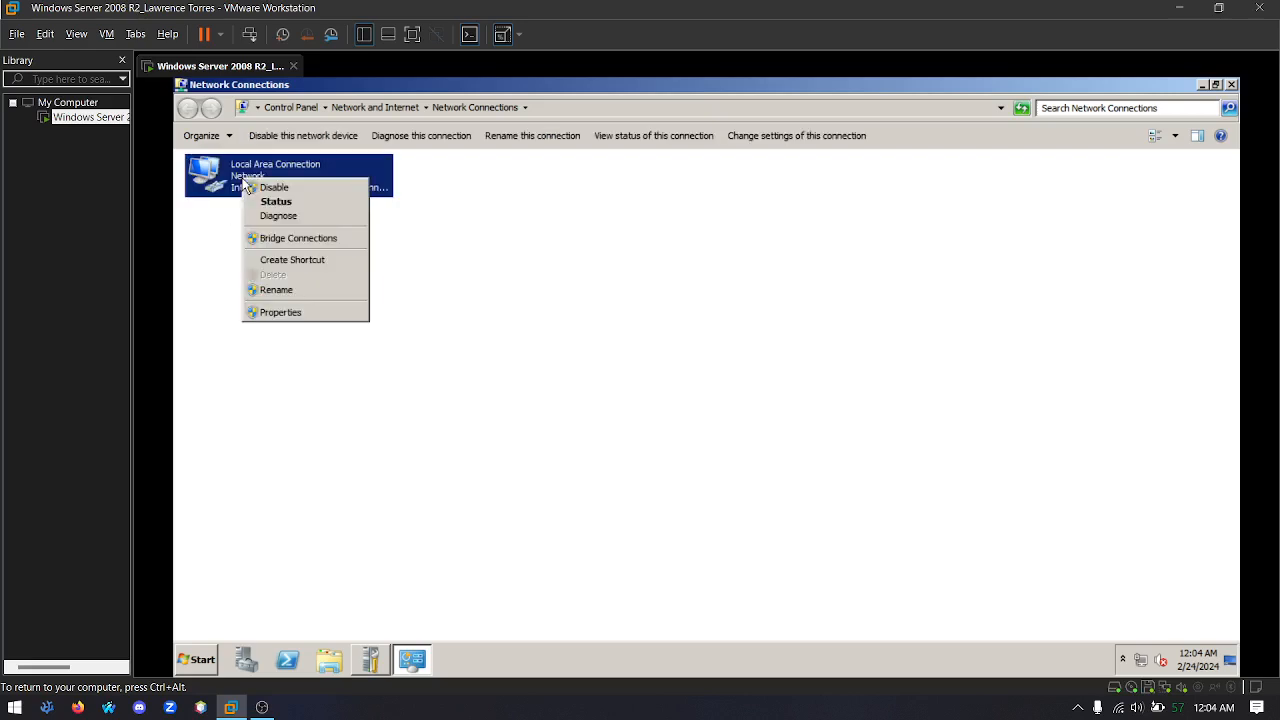
pyautogui.click(295, 313)
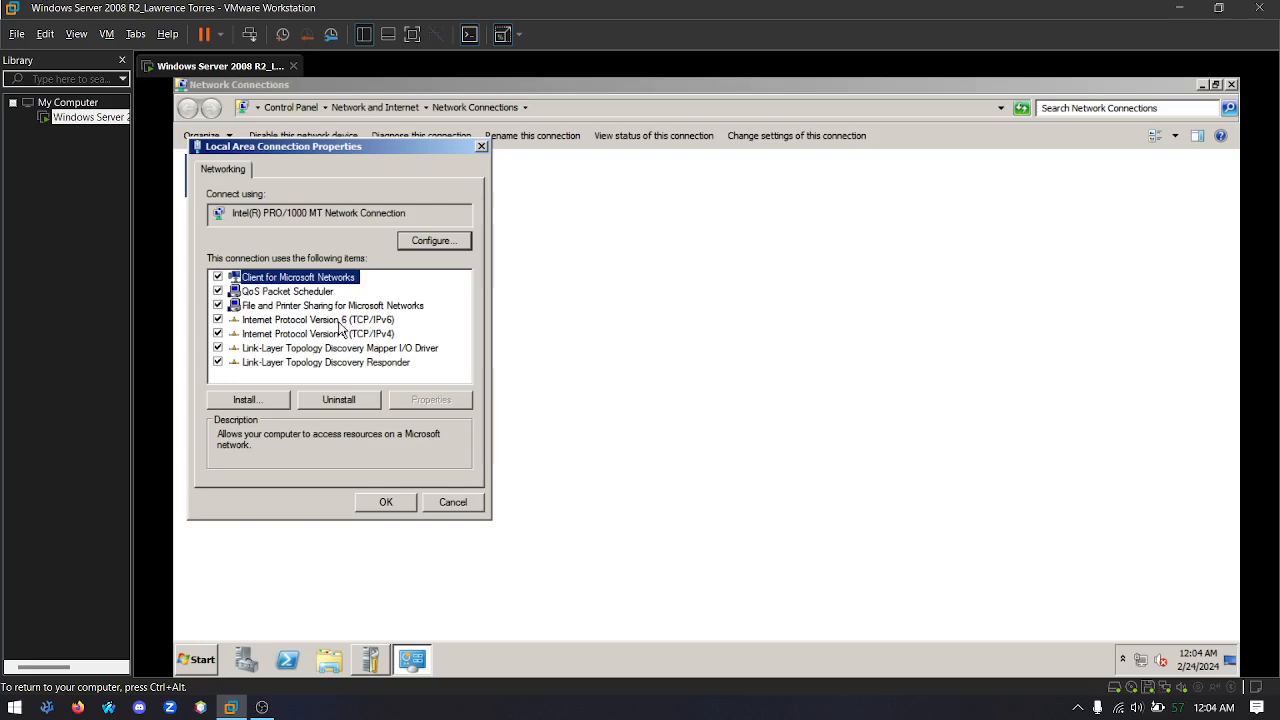
pyautogui.click(218, 320)
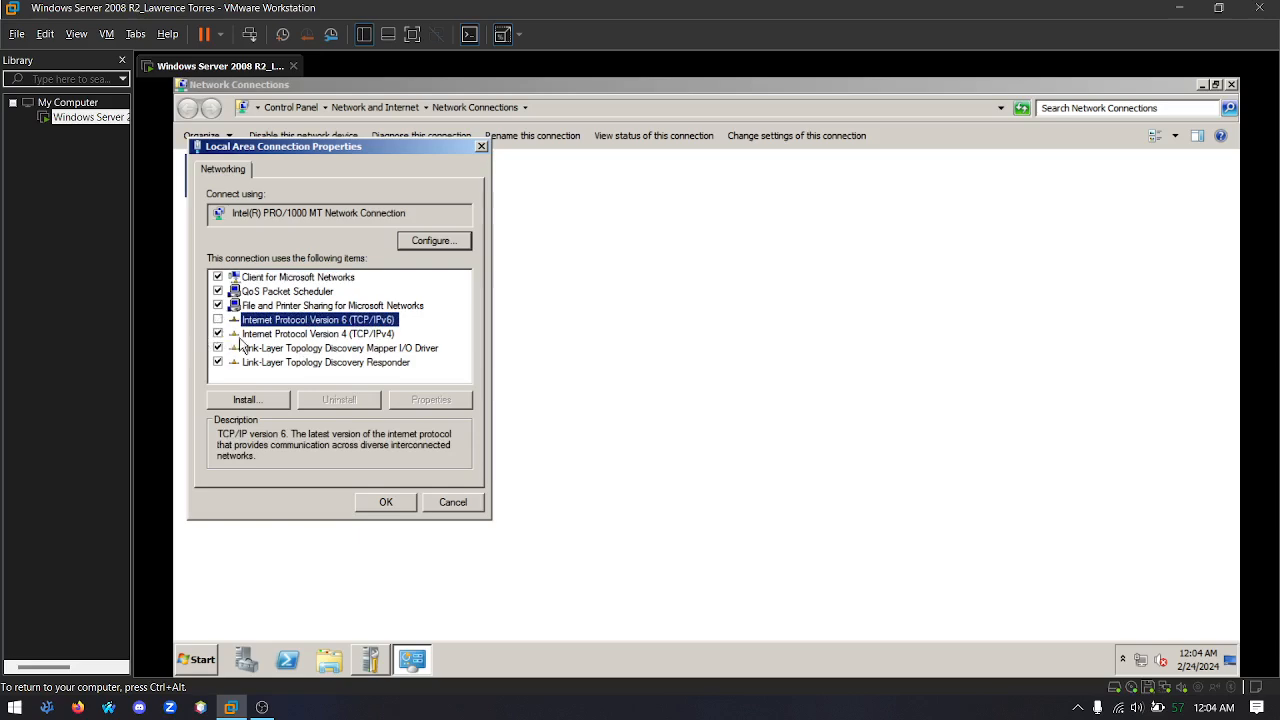
# Give the connection's TCP/IPv4 protocol the static IP address 192.168.0.1 and fill in its subnet mask
pyautogui.click(240, 336)
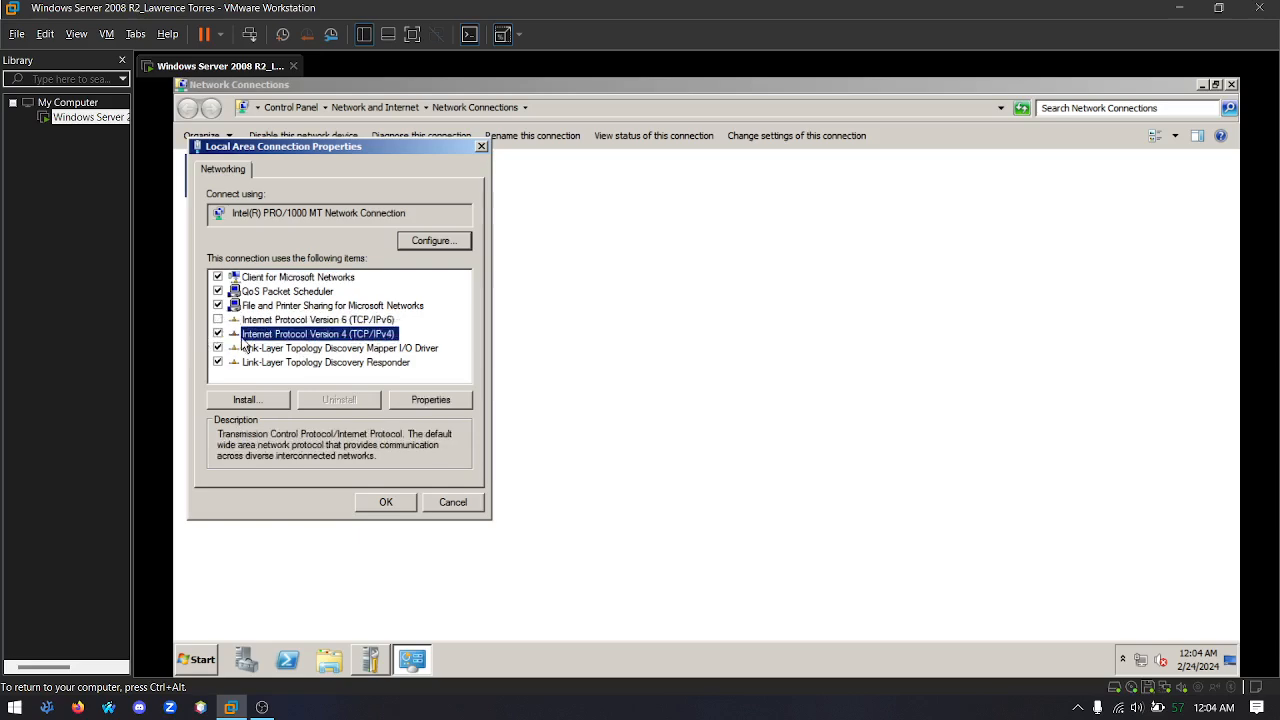
pyautogui.click(420, 401)
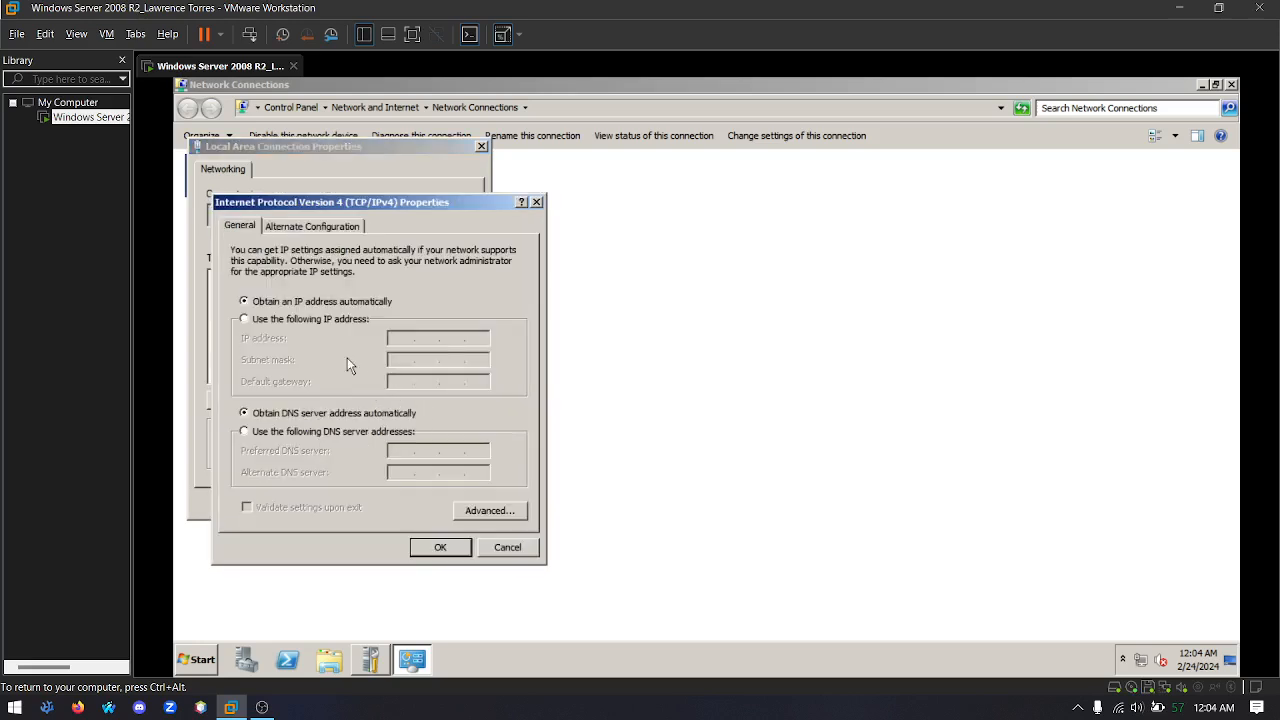
pyautogui.click(276, 322)
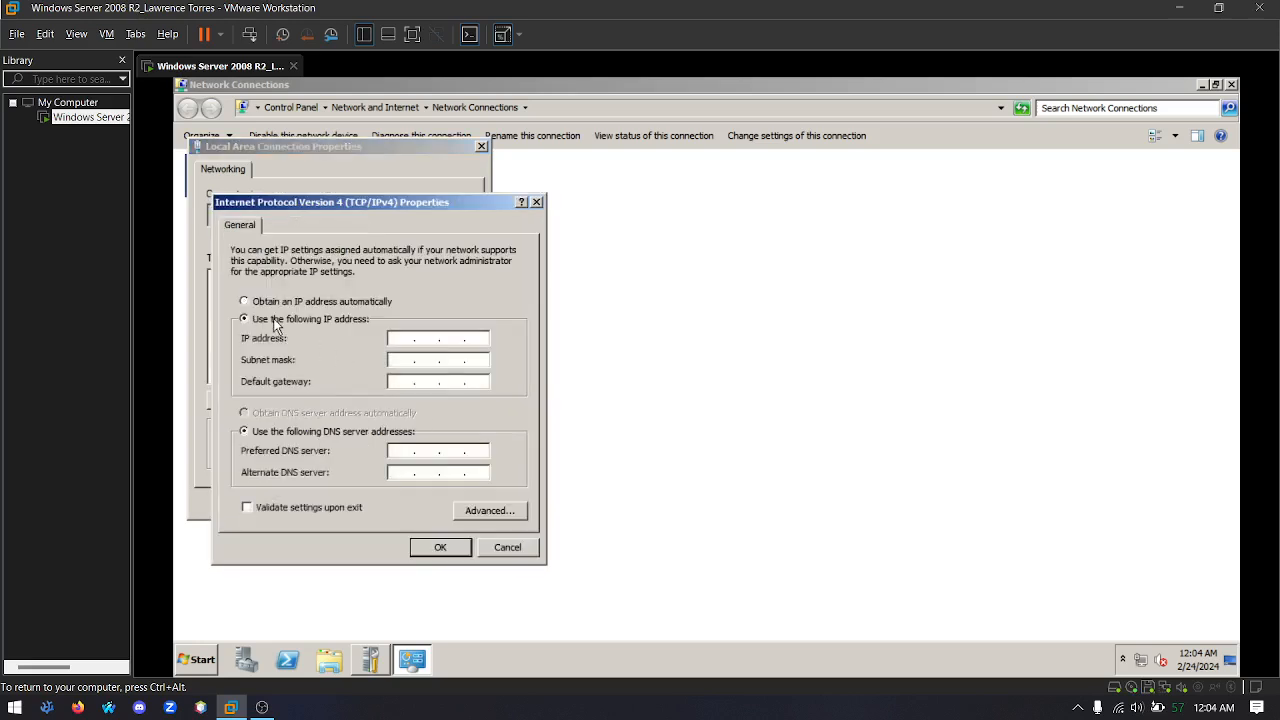
pyautogui.click(400, 338)
pyautogui.write('192 . 168 . 0 . 1')
pyautogui.click(400, 360)
pyautogui.doubleClick(480, 338)
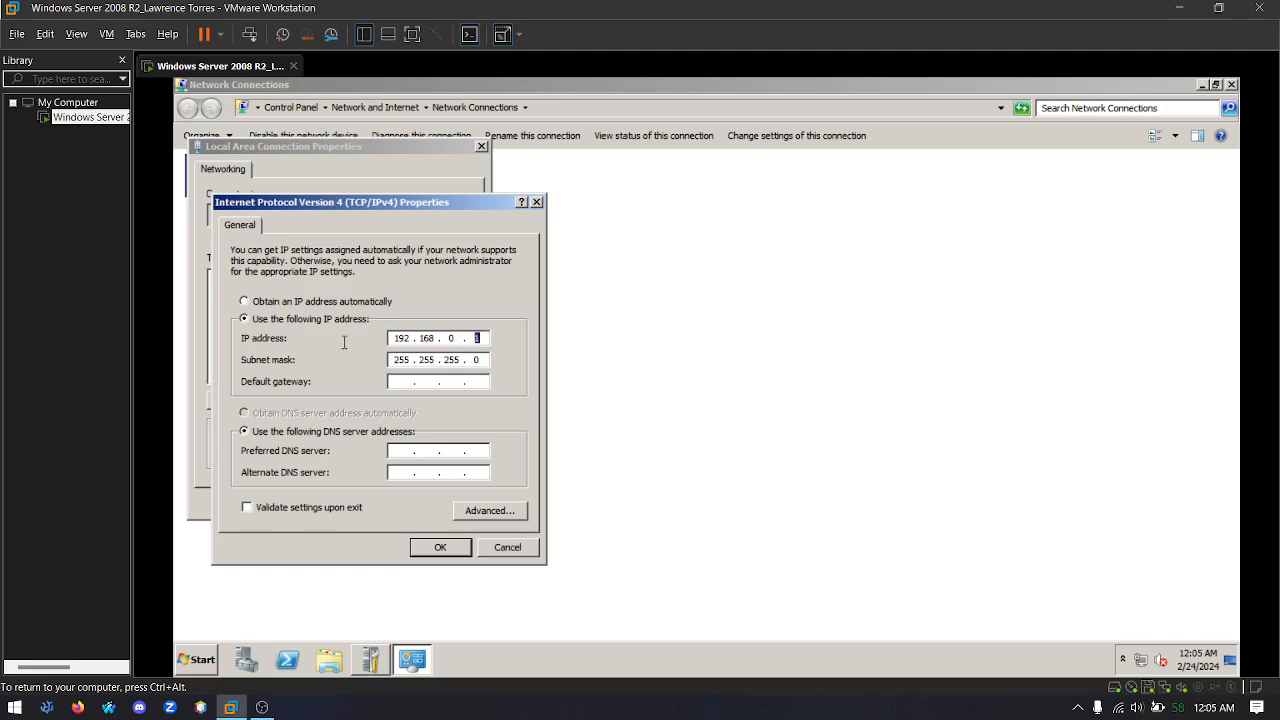
# Enter the preferred DNS server address, apply the IPv4 and connection settings, and close Network Connections
pyautogui.click(404, 453)
pyautogui.write('192 . 168')
pyautogui.click(442, 548)
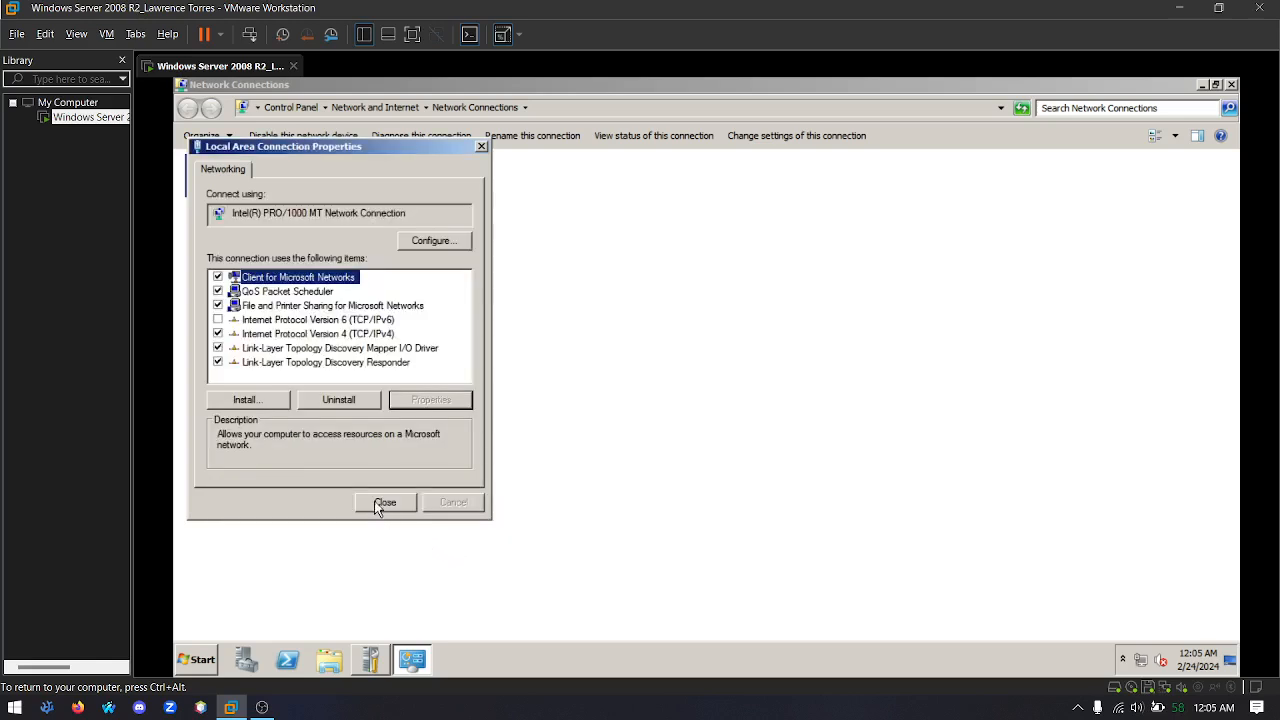
pyautogui.click(380, 504)
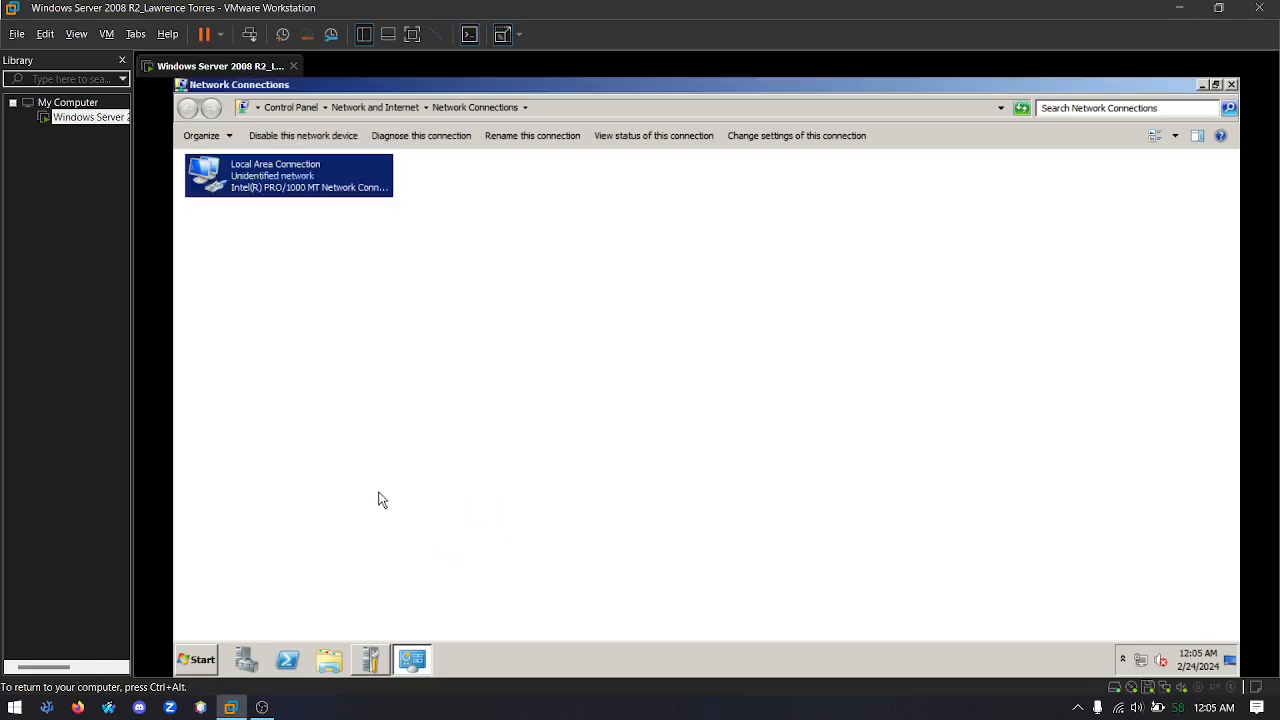
pyautogui.click(1232, 85)
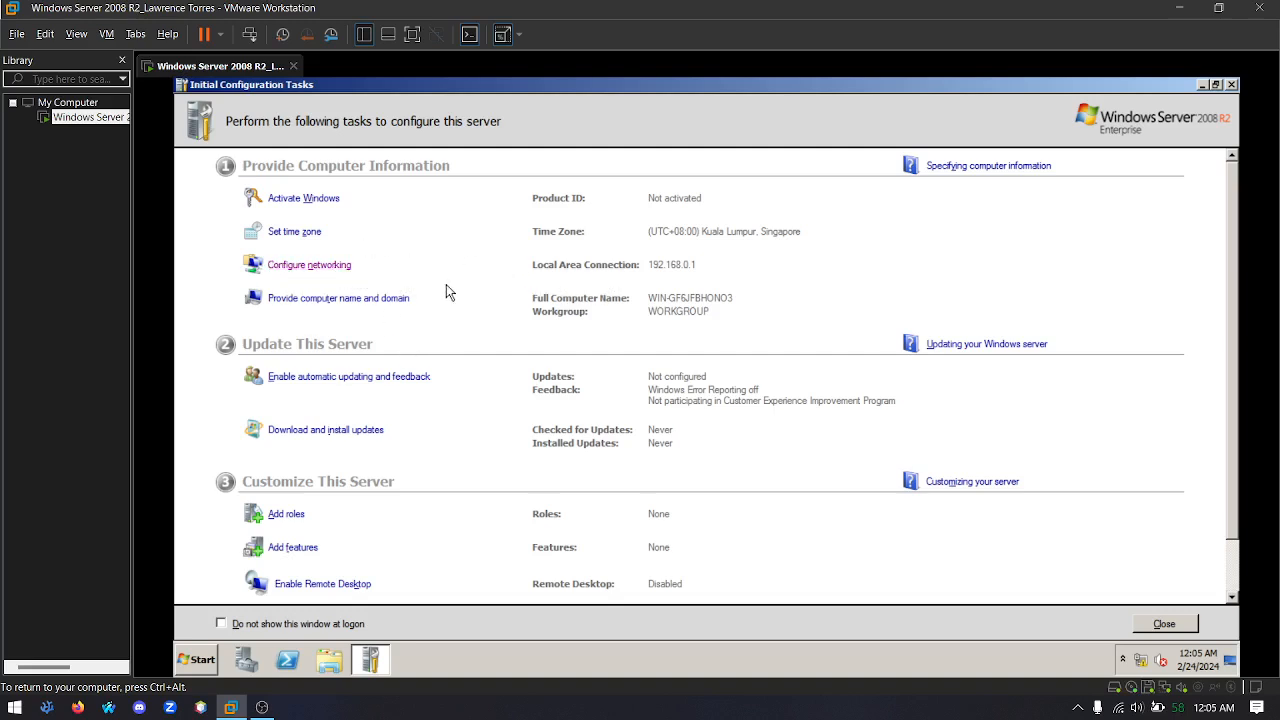
# Log off the current account and choose the Administrator account at the logon screen
pyautogui.scroll(-1, 441, 288)
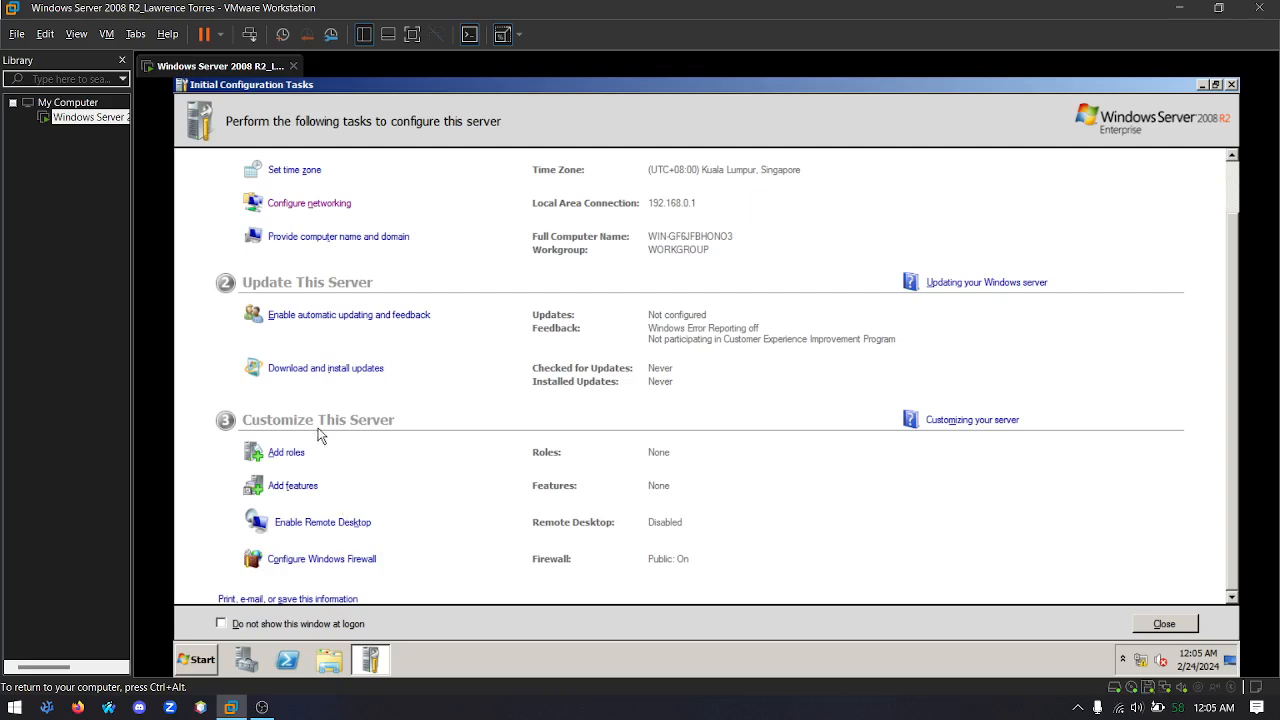
pyautogui.click(192, 658)
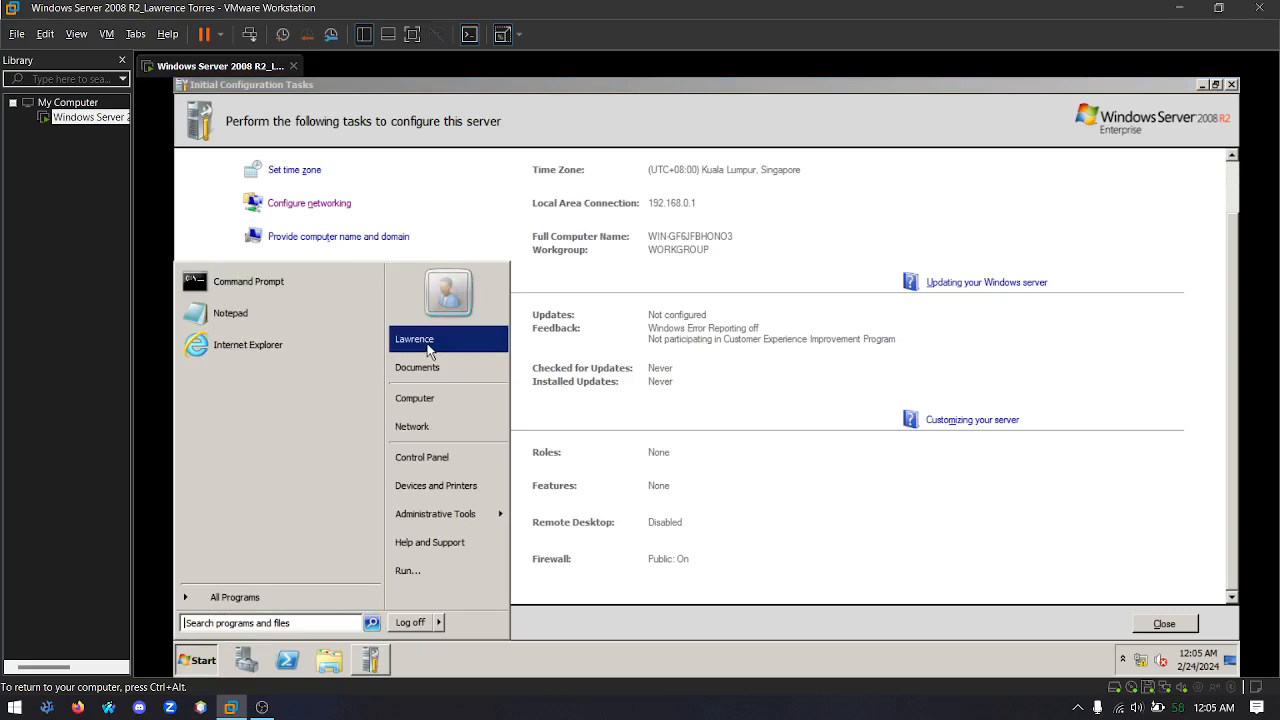
pyautogui.click(410, 622)
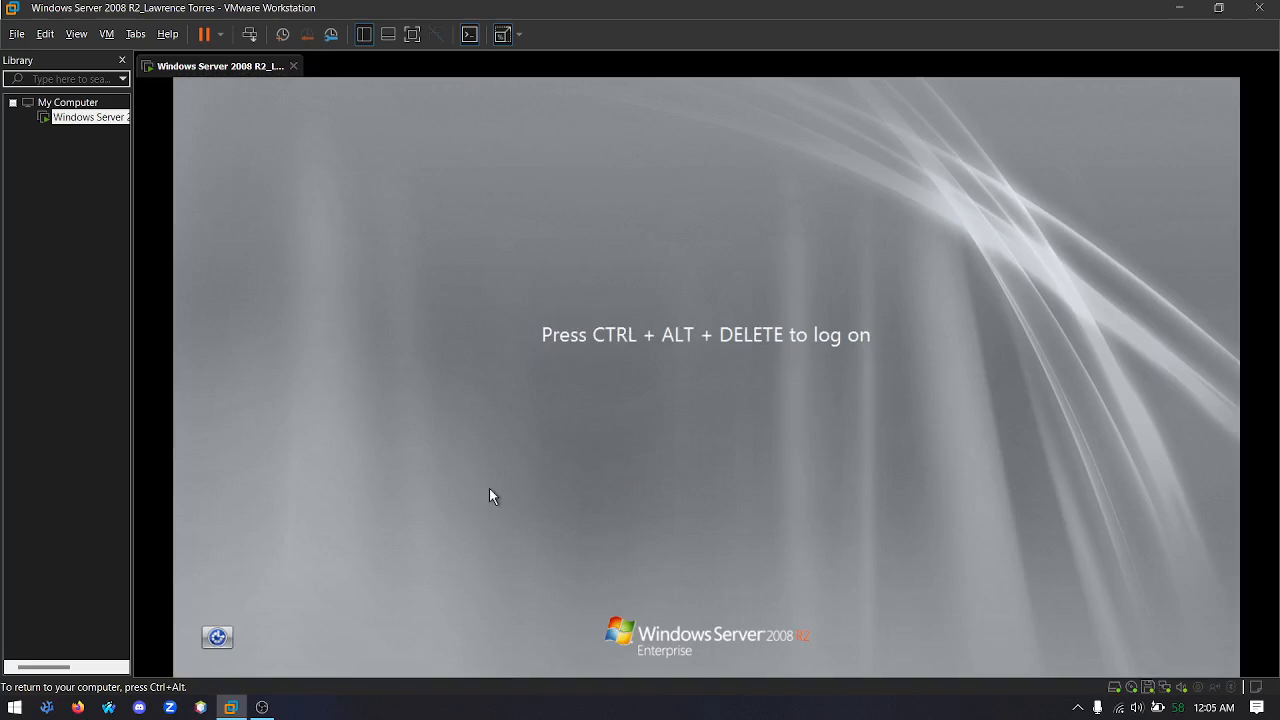
pyautogui.press('ctrl+alt+Insert')
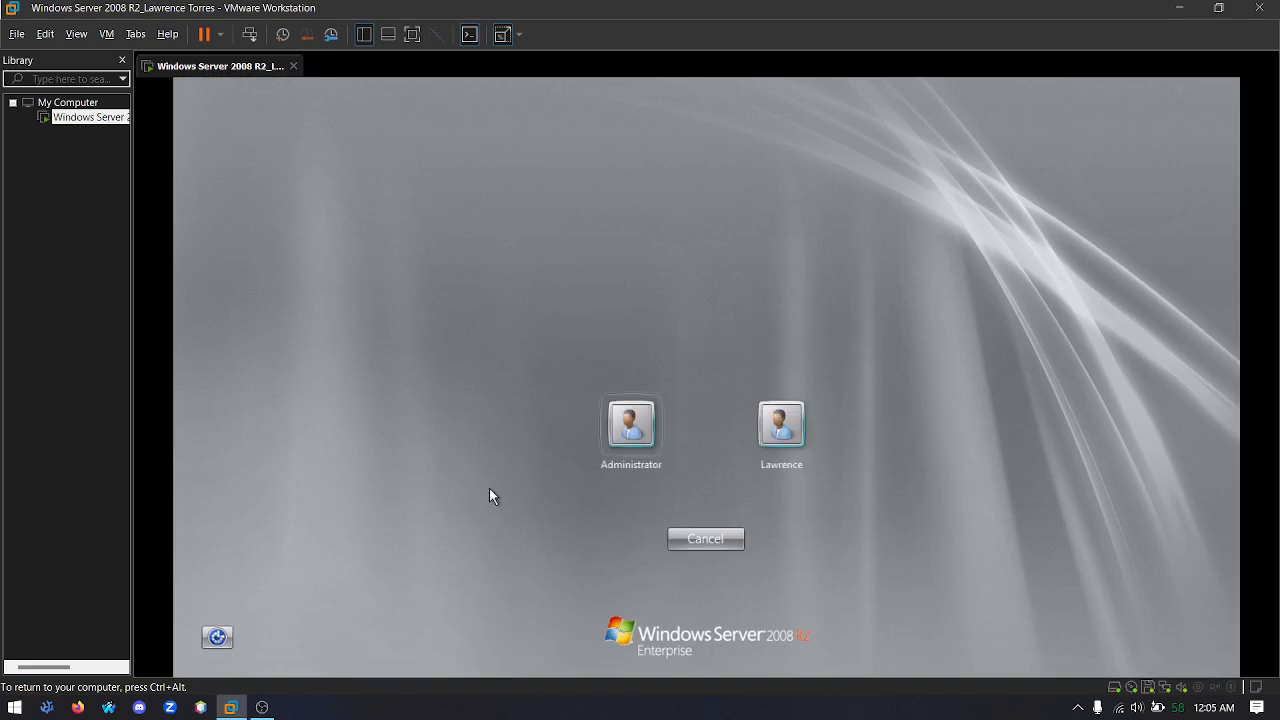
pyautogui.click(631, 425)
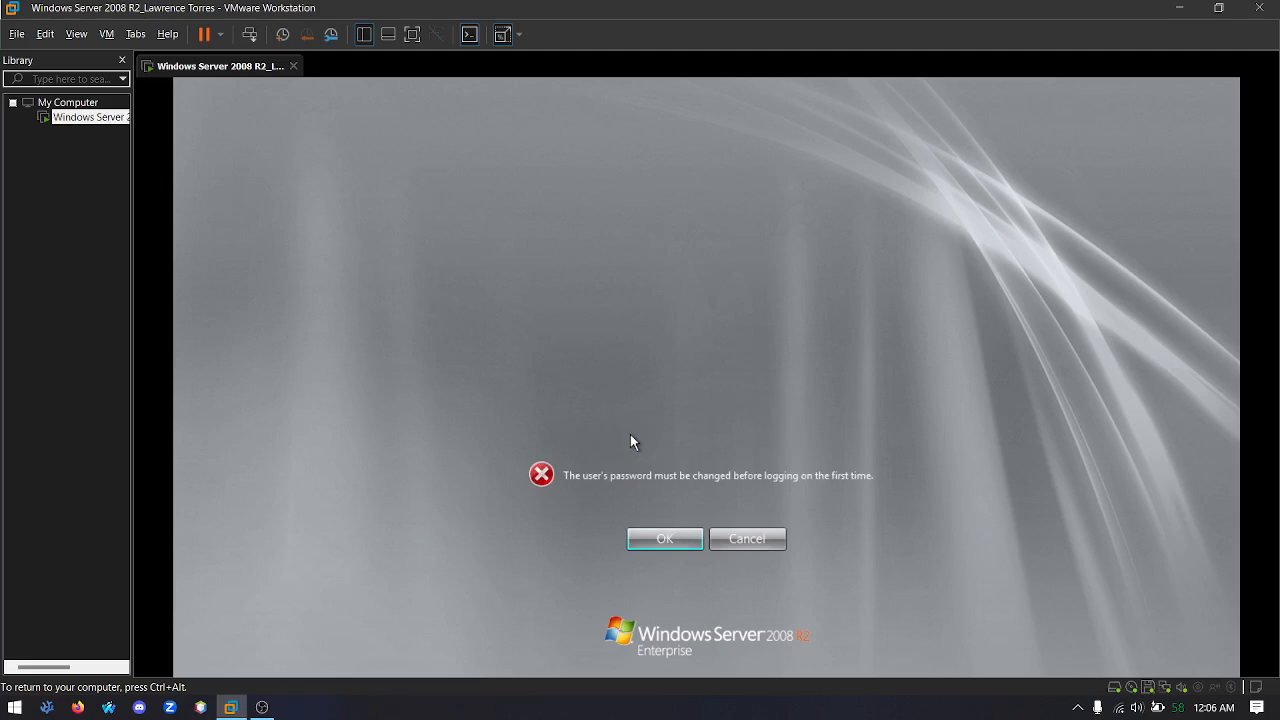
# Enter and confirm a new password for the Administrator account and finish logging on
pyautogui.press('Return')
pyautogui.click(631, 430)
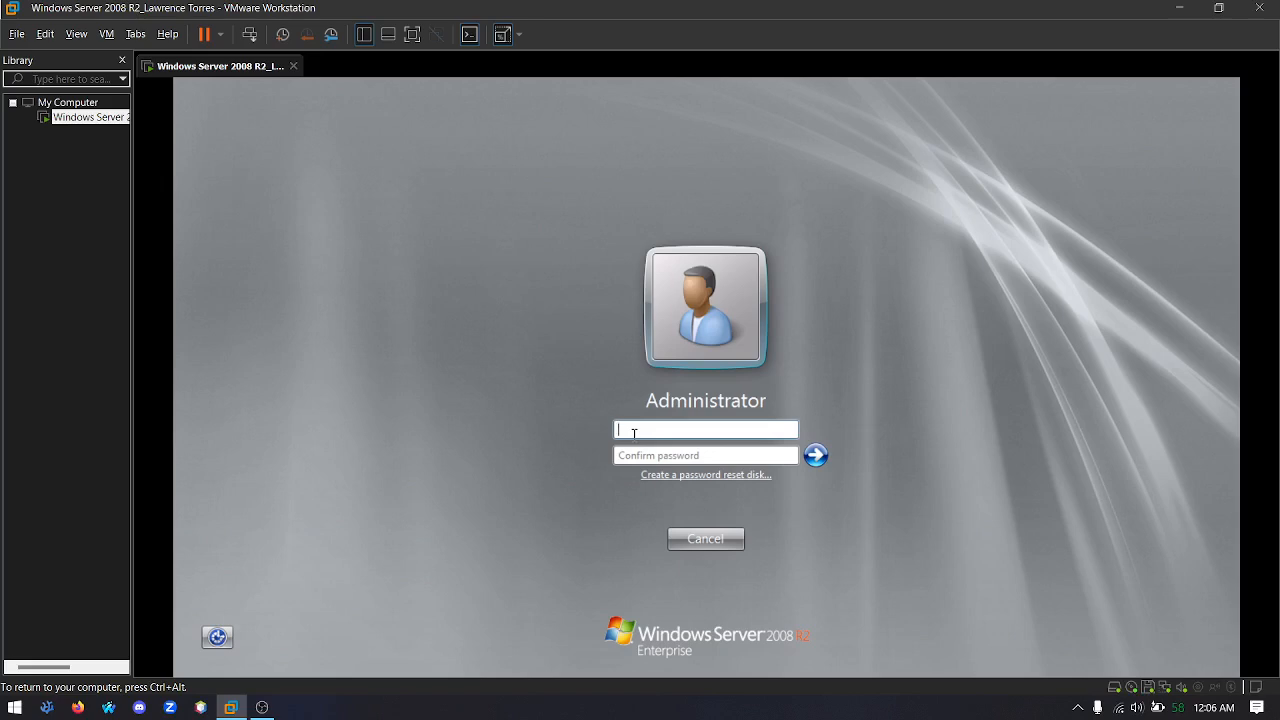
pyautogui.write('••••••••')
pyautogui.press('Tab')
pyautogui.write('••••••••')
pyautogui.press('Return')
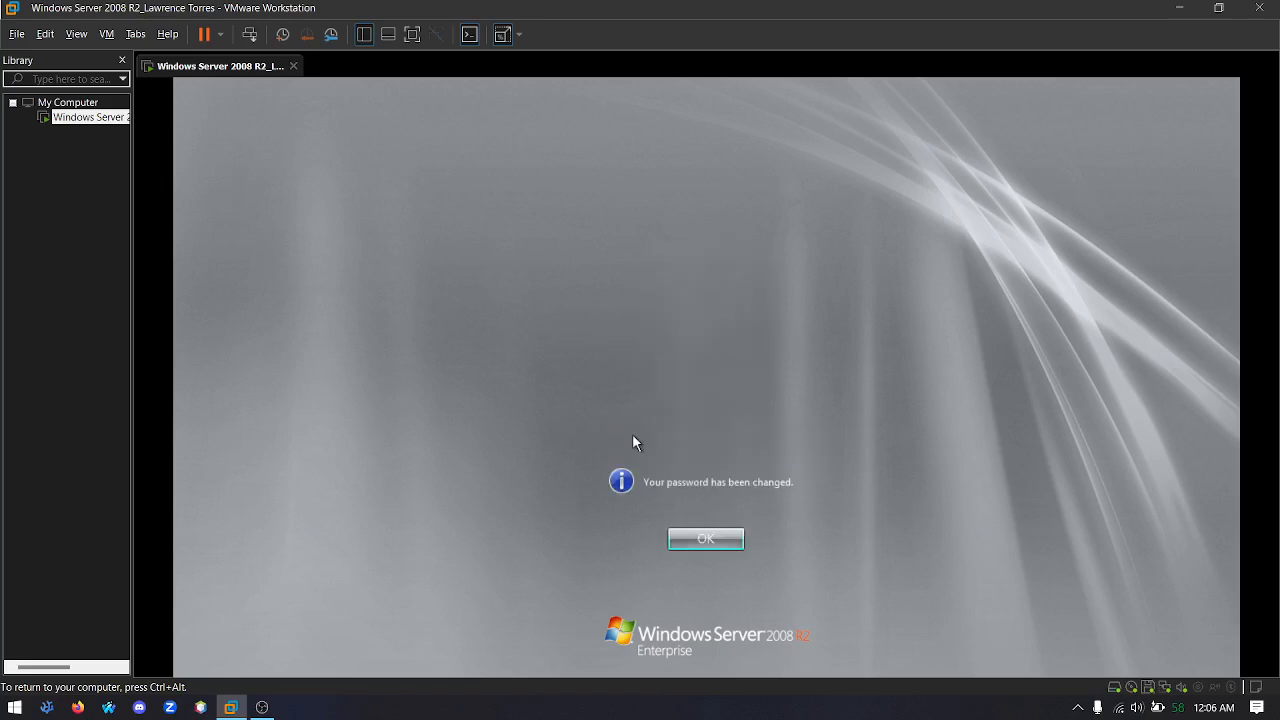
pyautogui.press('Return')
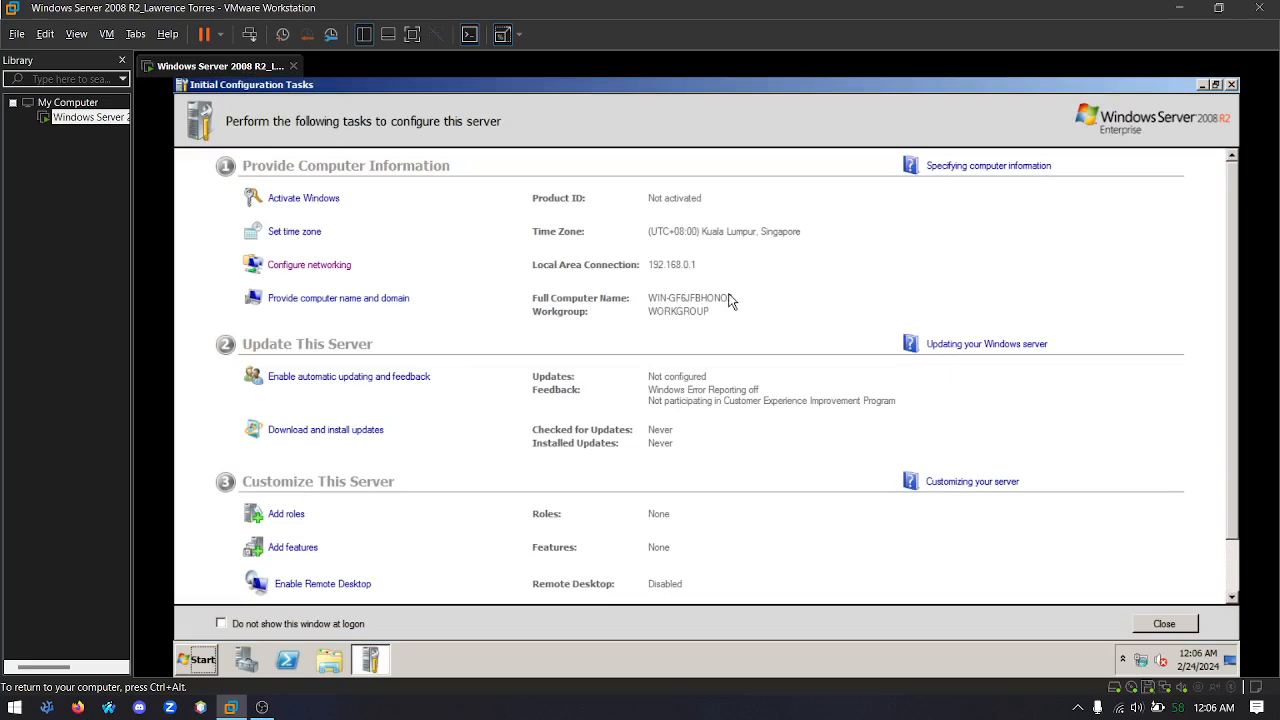
# Start adding server roles and select Active Directory Domain Services together with its required .NET Framework 3.5.1 features
pyautogui.scroll(-2, 730, 300)
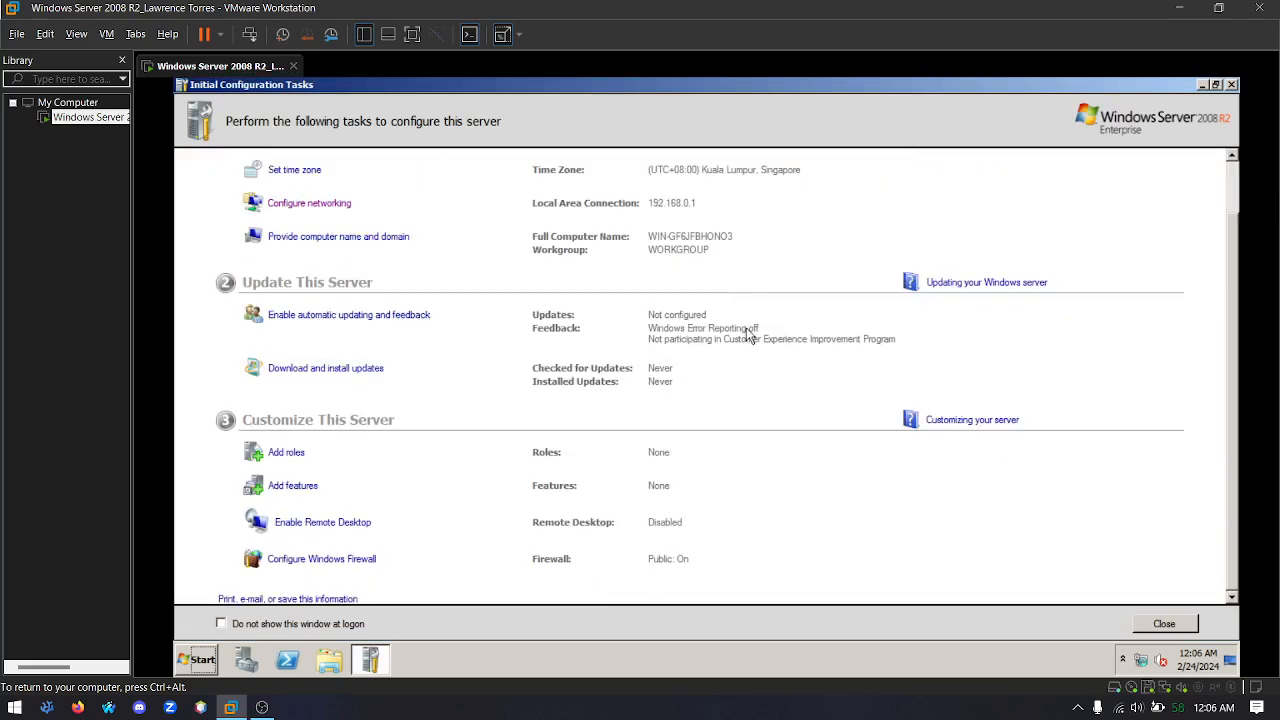
pyautogui.click(284, 455)
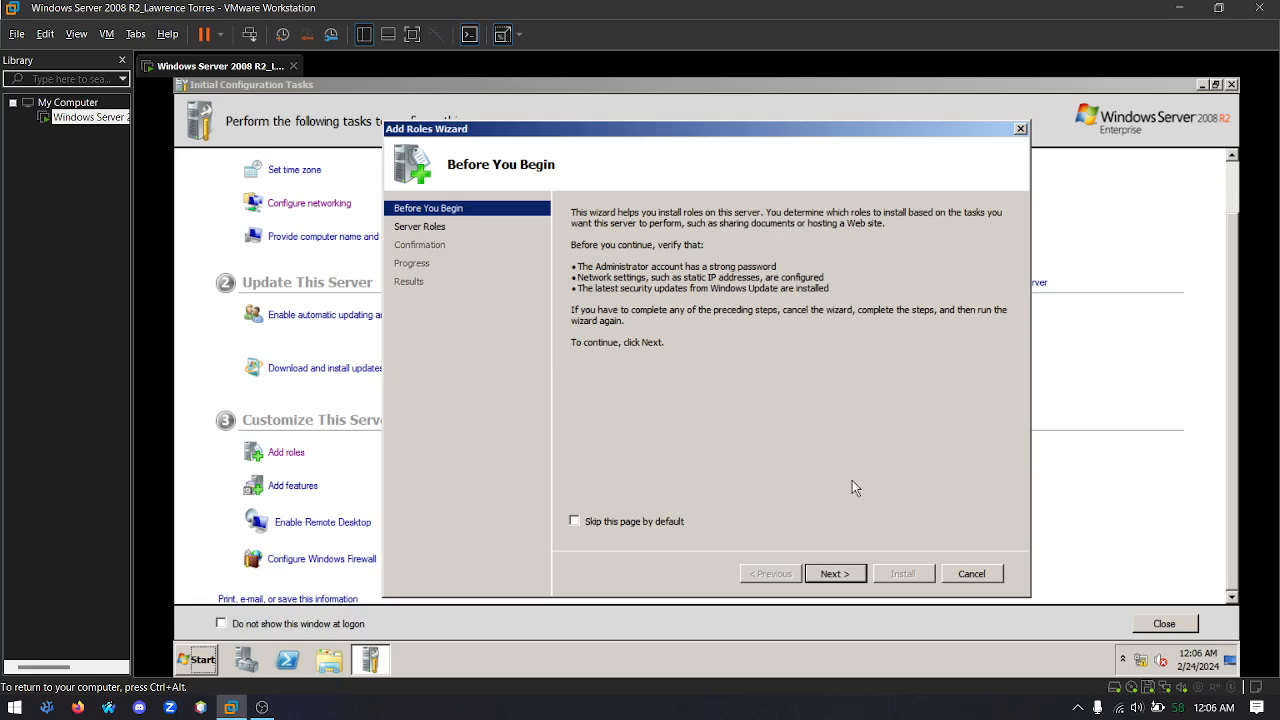
pyautogui.click(836, 573)
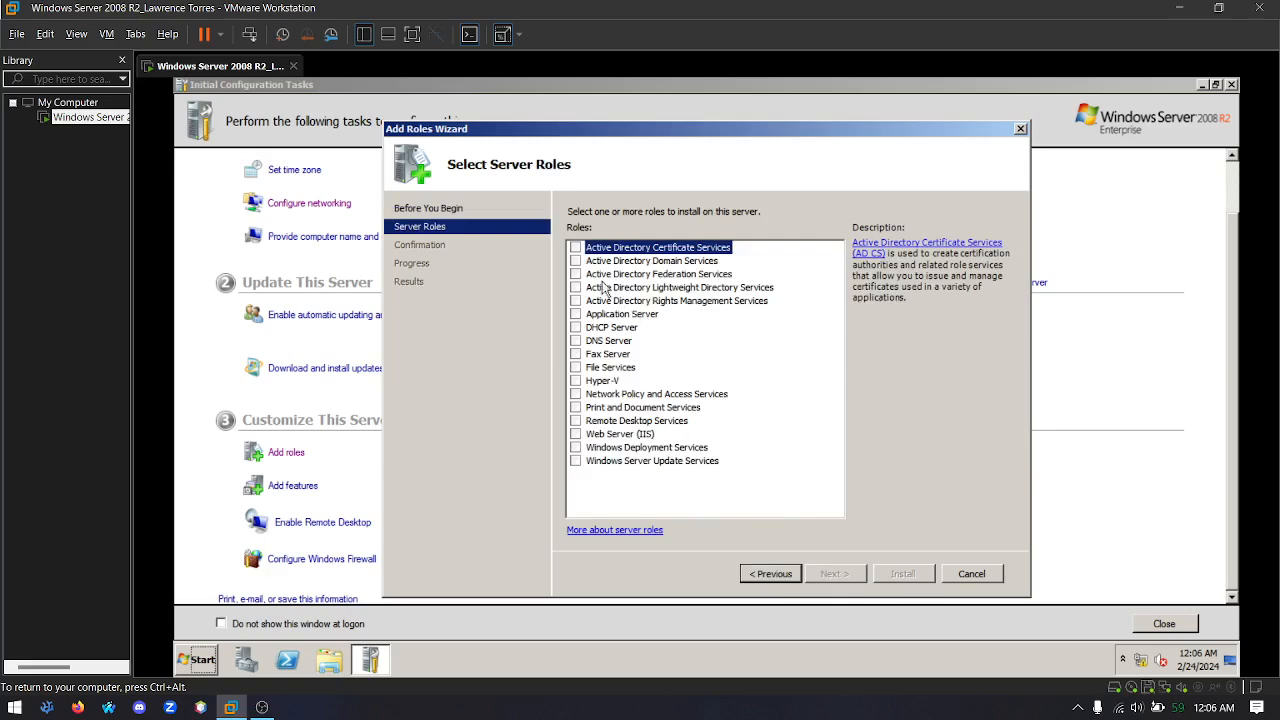
pyautogui.click(625, 262)
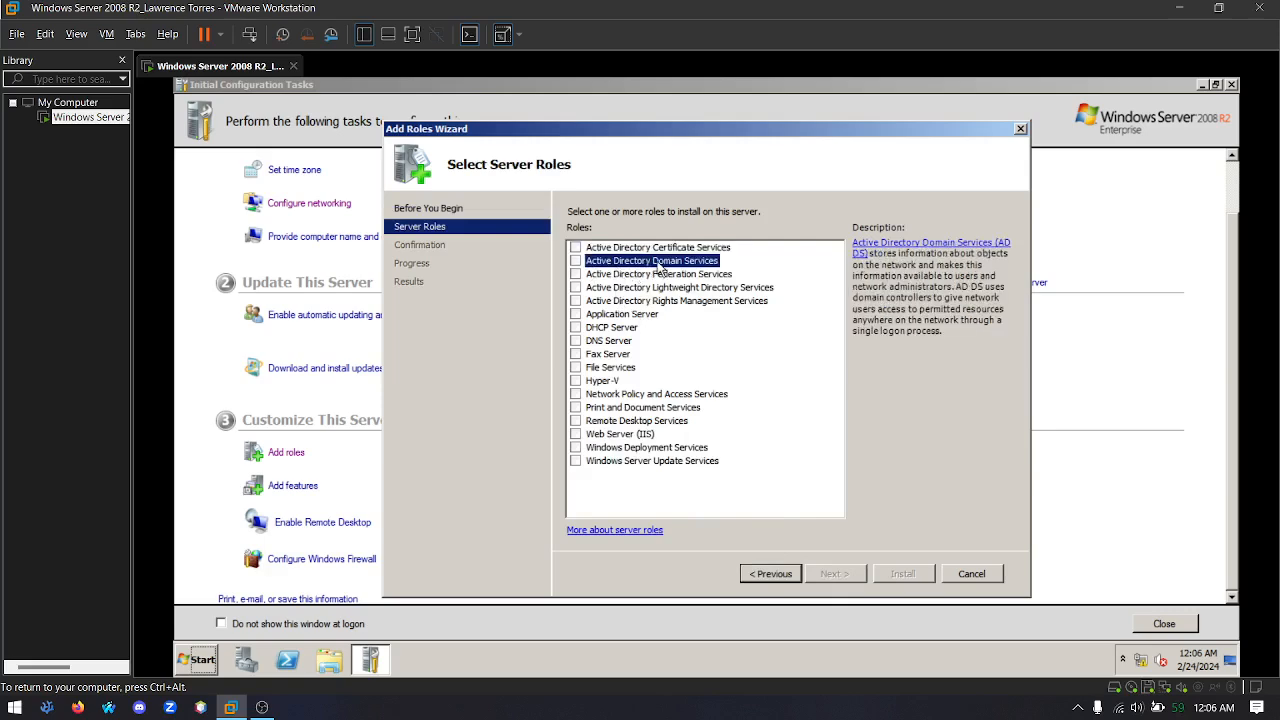
pyautogui.click(575, 261)
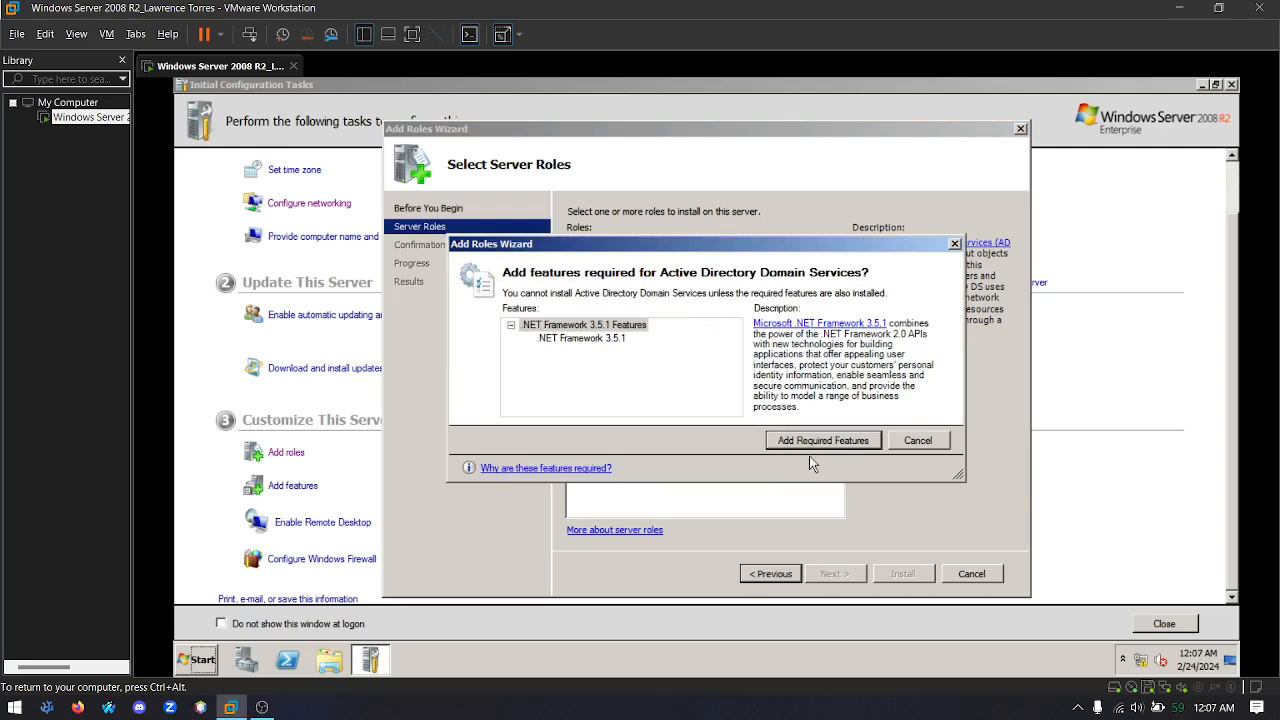
pyautogui.click(840, 438)
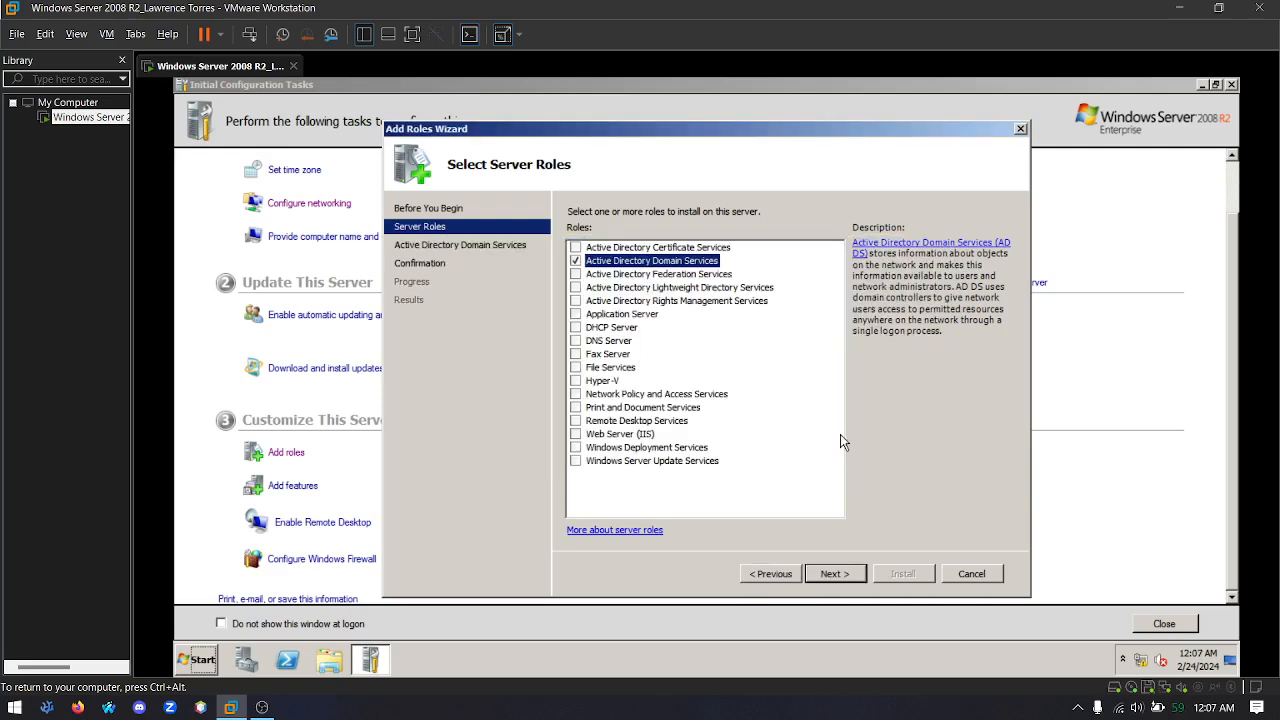
# Install the selected Active Directory Domain Services role and close the Add Roles Wizard
pyautogui.click(849, 573)
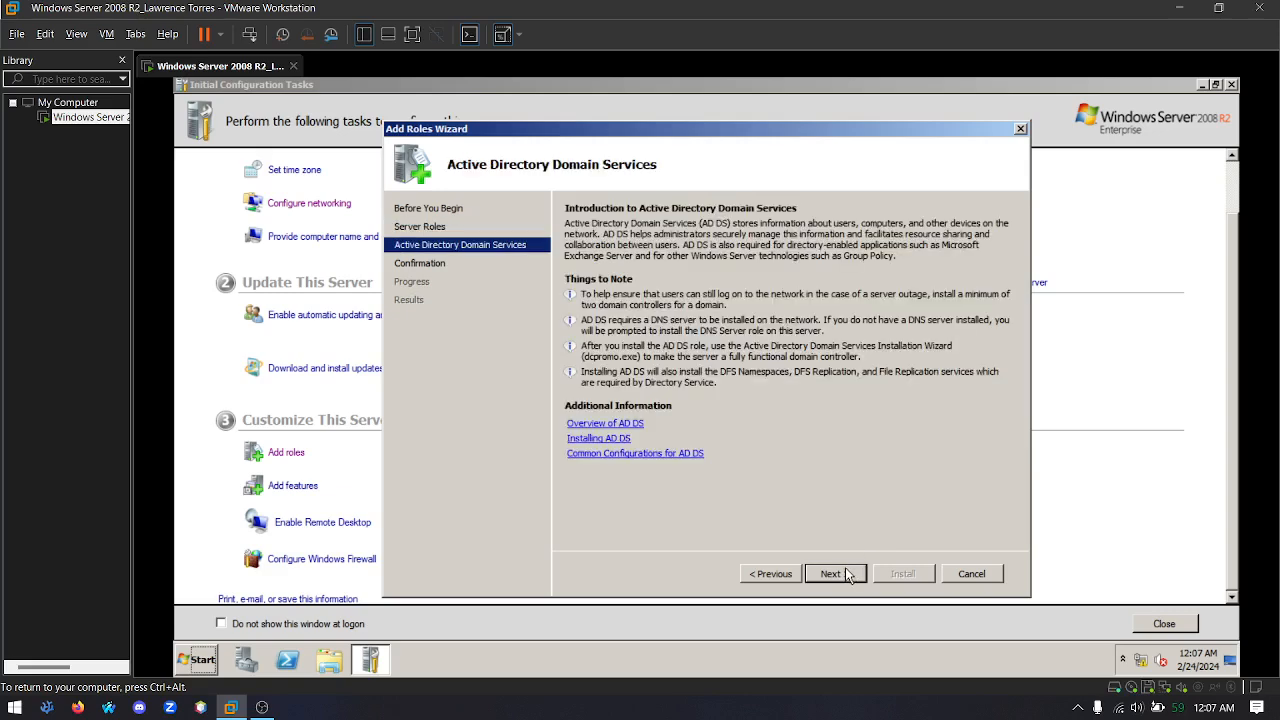
pyautogui.click(845, 568)
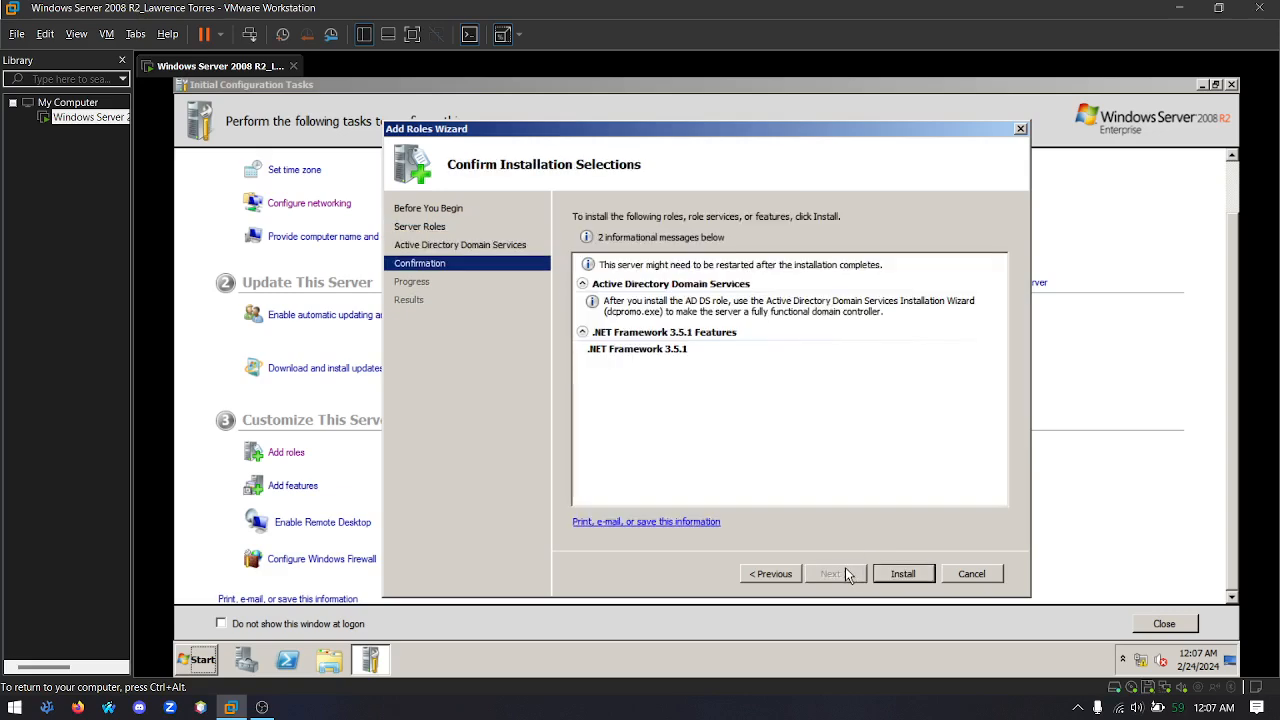
pyautogui.click(903, 574)
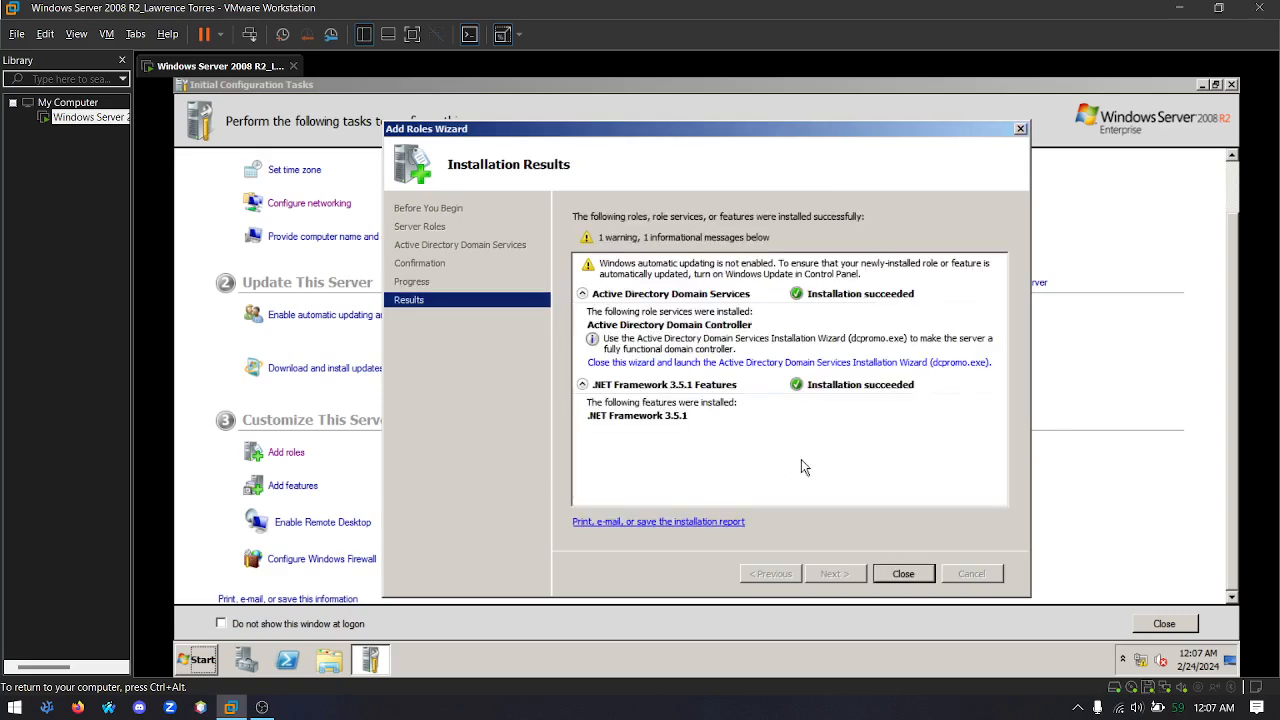
pyautogui.click(906, 574)
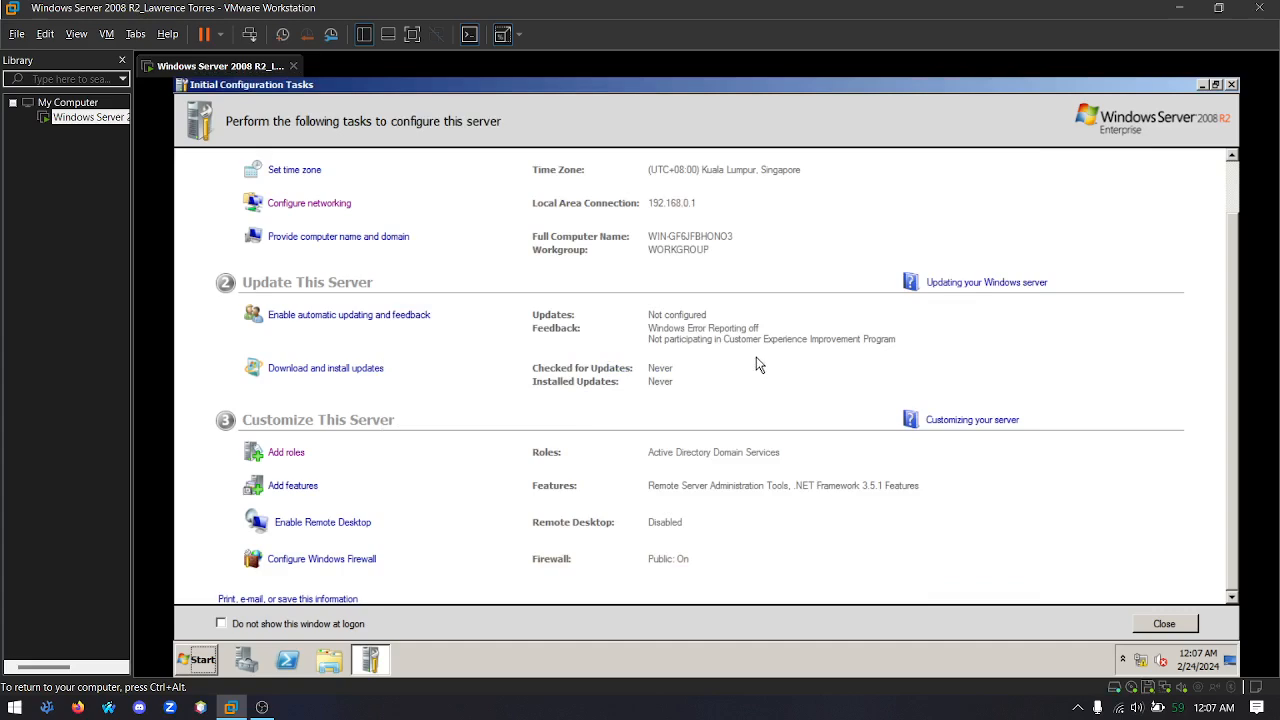
# Run dcpromo and choose to create a new domain in a new forest in the Active Directory installation wizard
pyautogui.press('super+r')
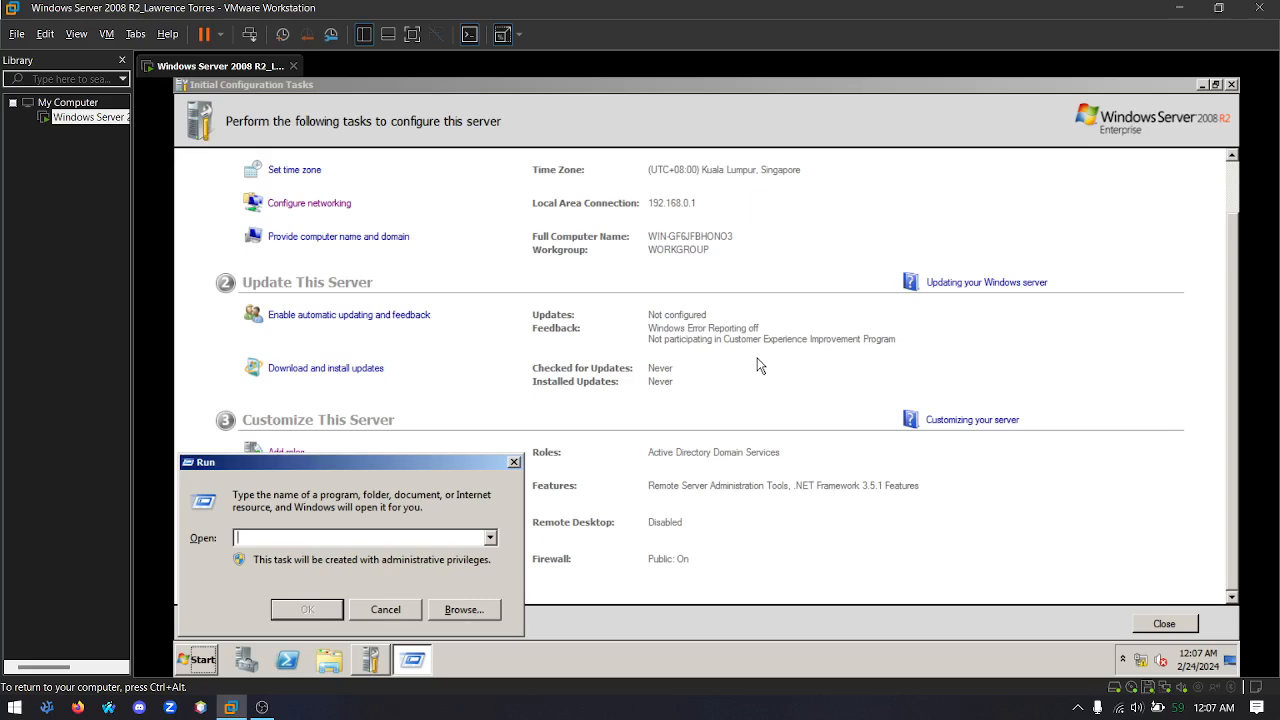
pyautogui.write('dcpromo')
pyautogui.click(304, 615)
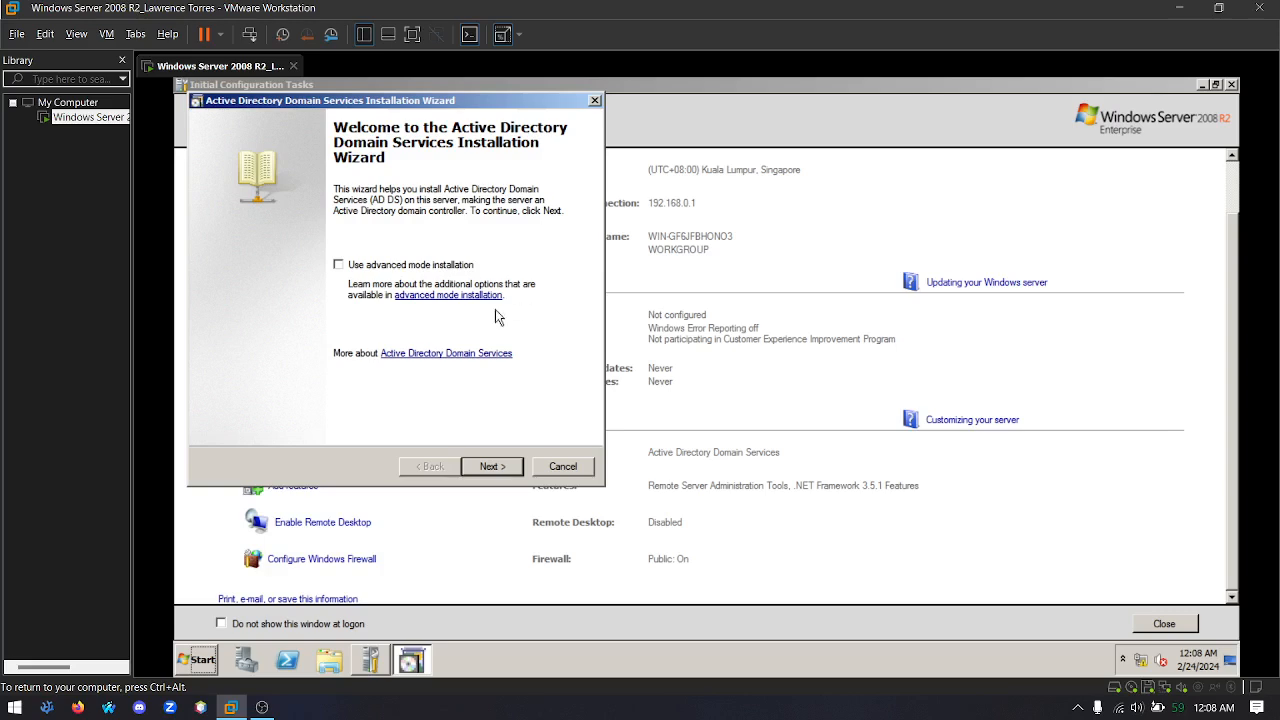
pyautogui.click(496, 468)
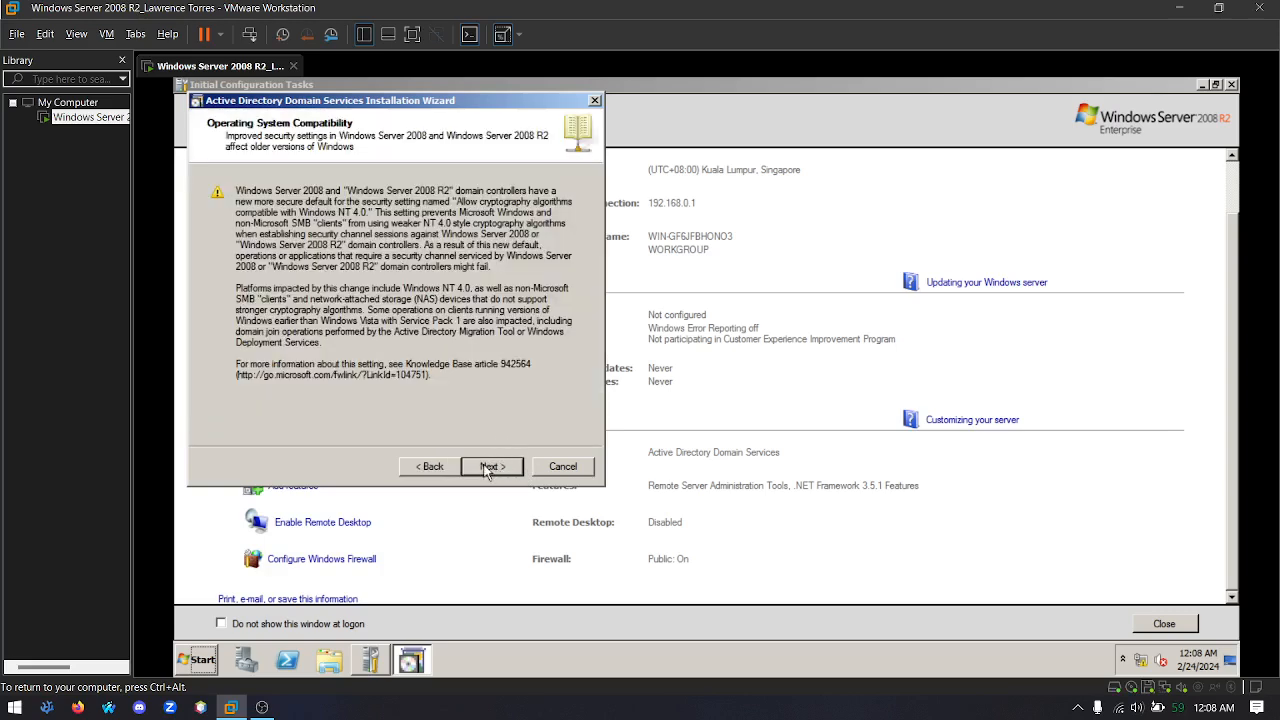
pyautogui.click(487, 469)
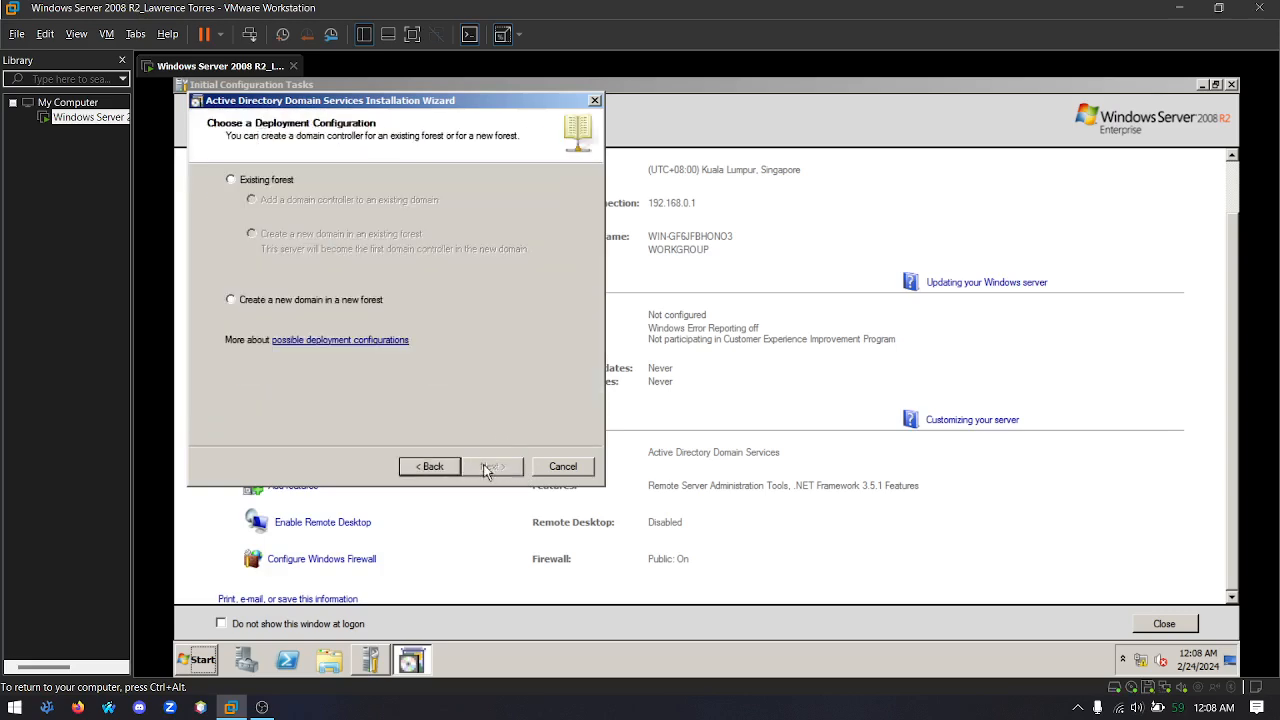
pyautogui.click(240, 302)
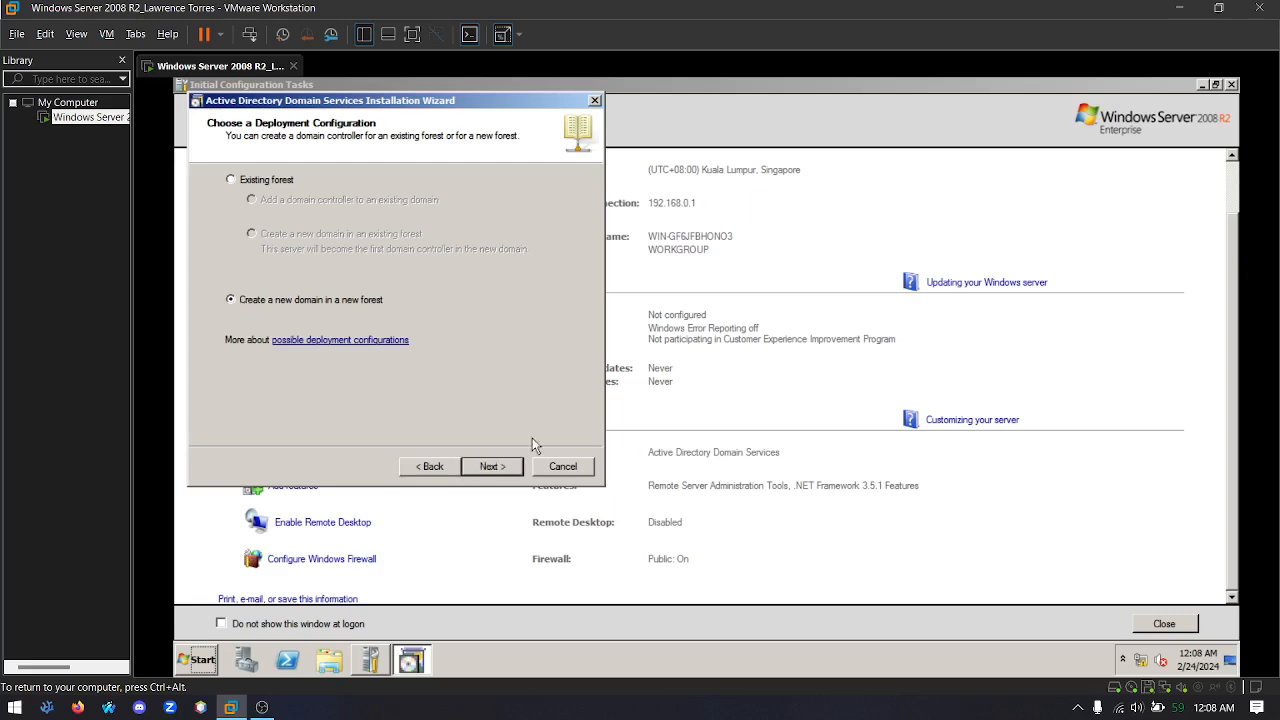
pyautogui.click(500, 467)
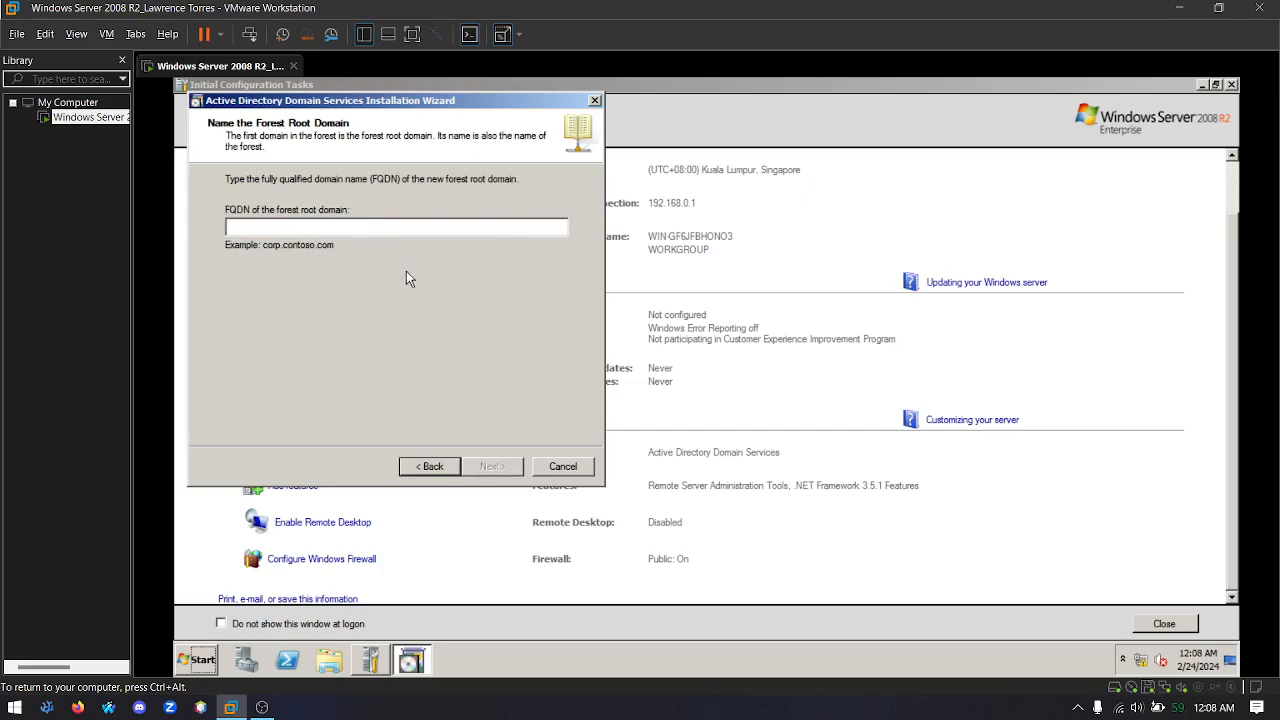
# Set the forest root domain's FQDN to the server owner's surname in capitals followed by .COM
pyautogui.write('T')
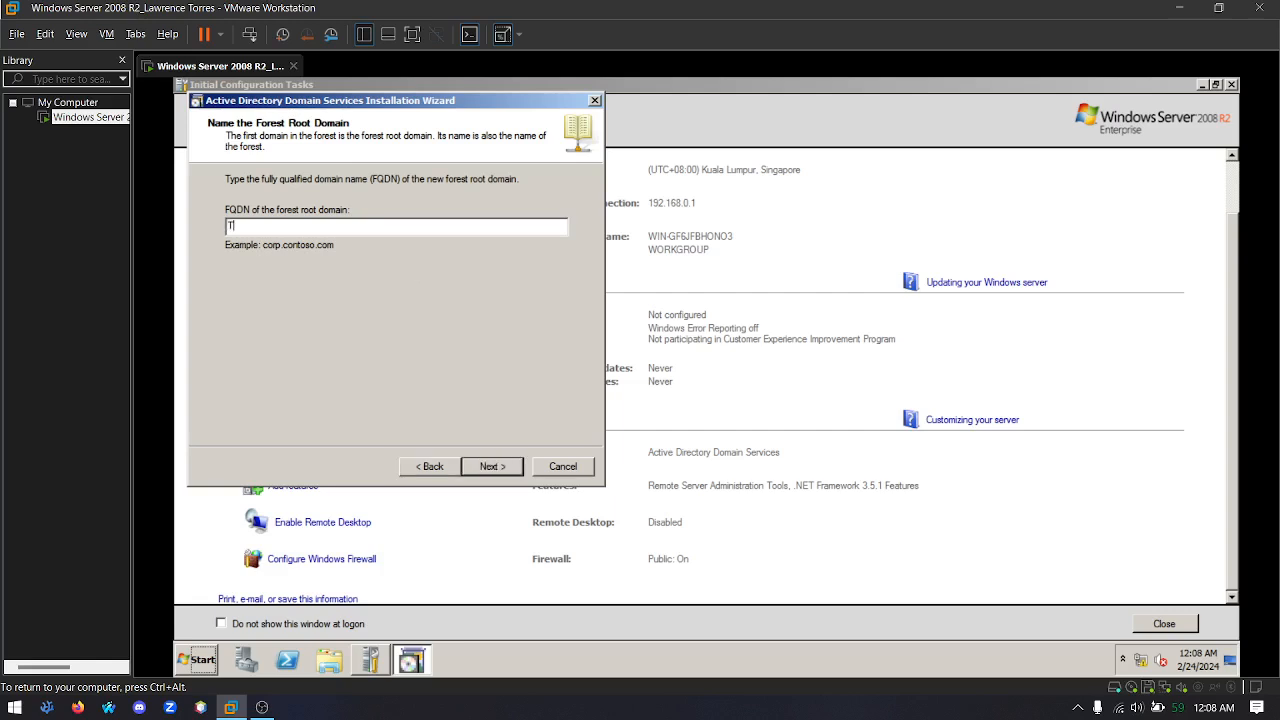
pyautogui.write('ORRES.COM')
pyautogui.click(482, 470)
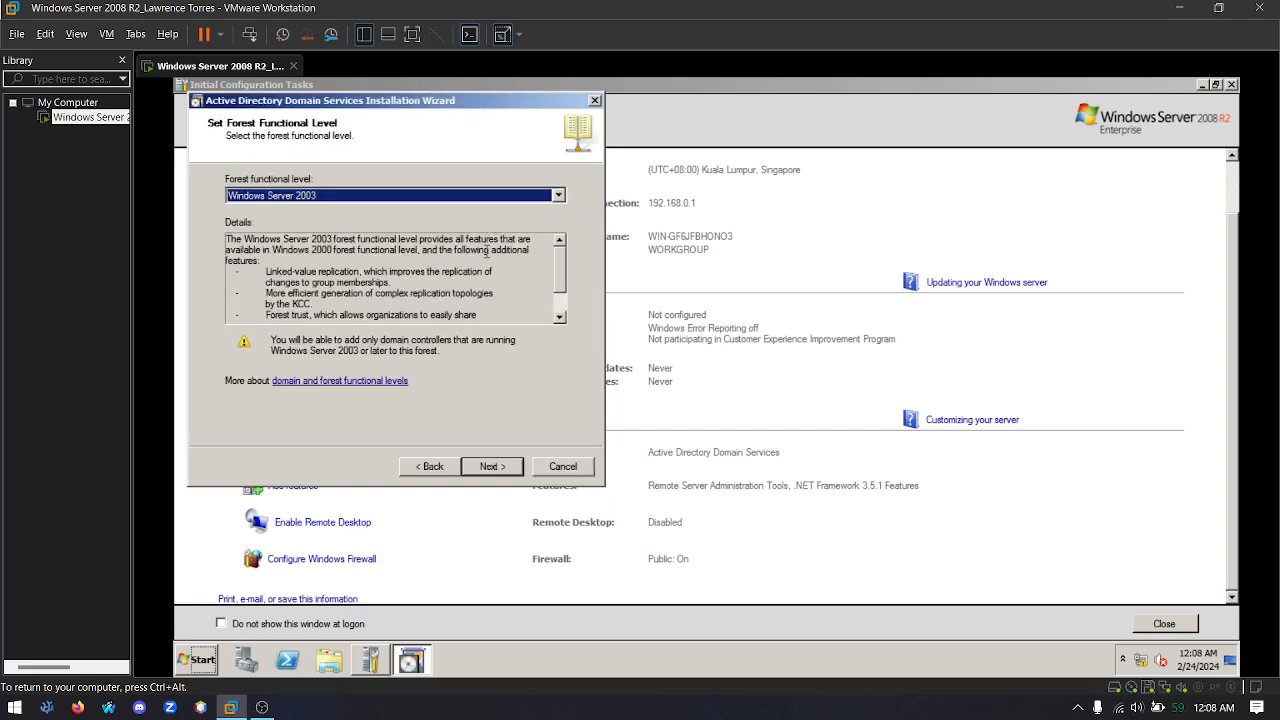
# Set the forest functional level to Windows Server 2008 R2 and keep the DNS server option, continuing without a DNS delegation
pyautogui.click(558, 196)
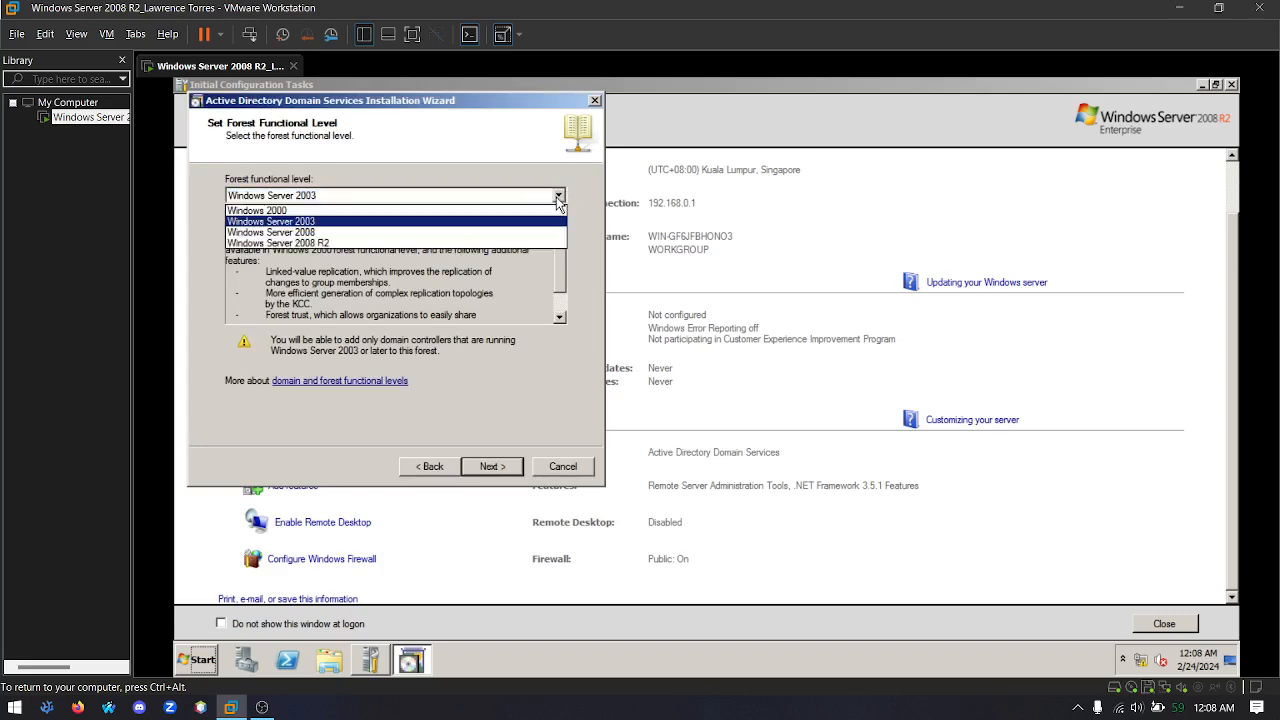
pyautogui.click(292, 243)
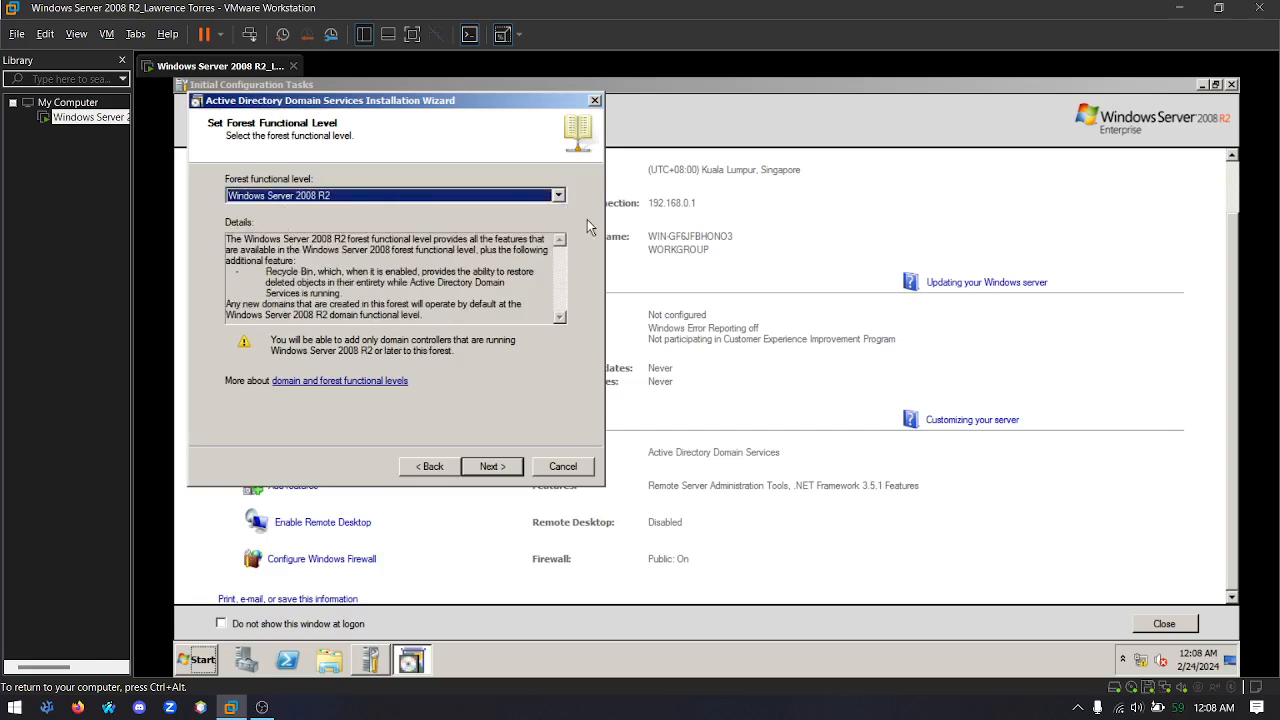
pyautogui.click(505, 468)
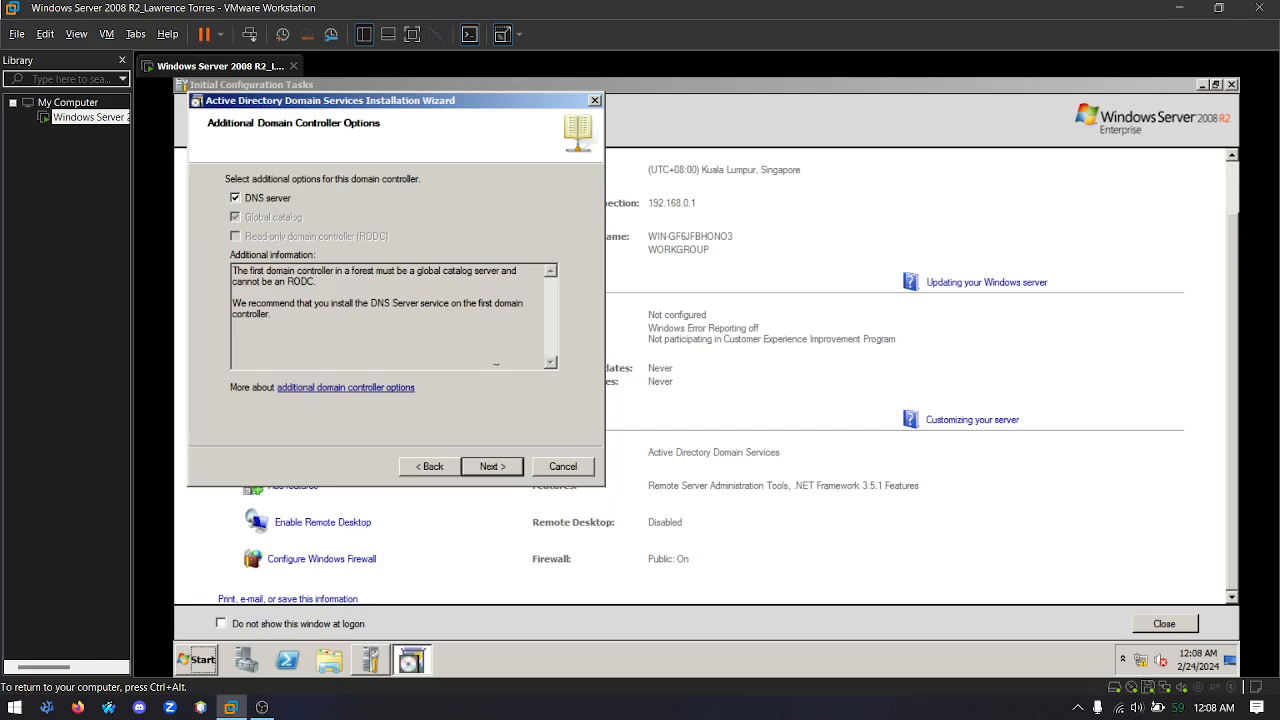
pyautogui.click(497, 468)
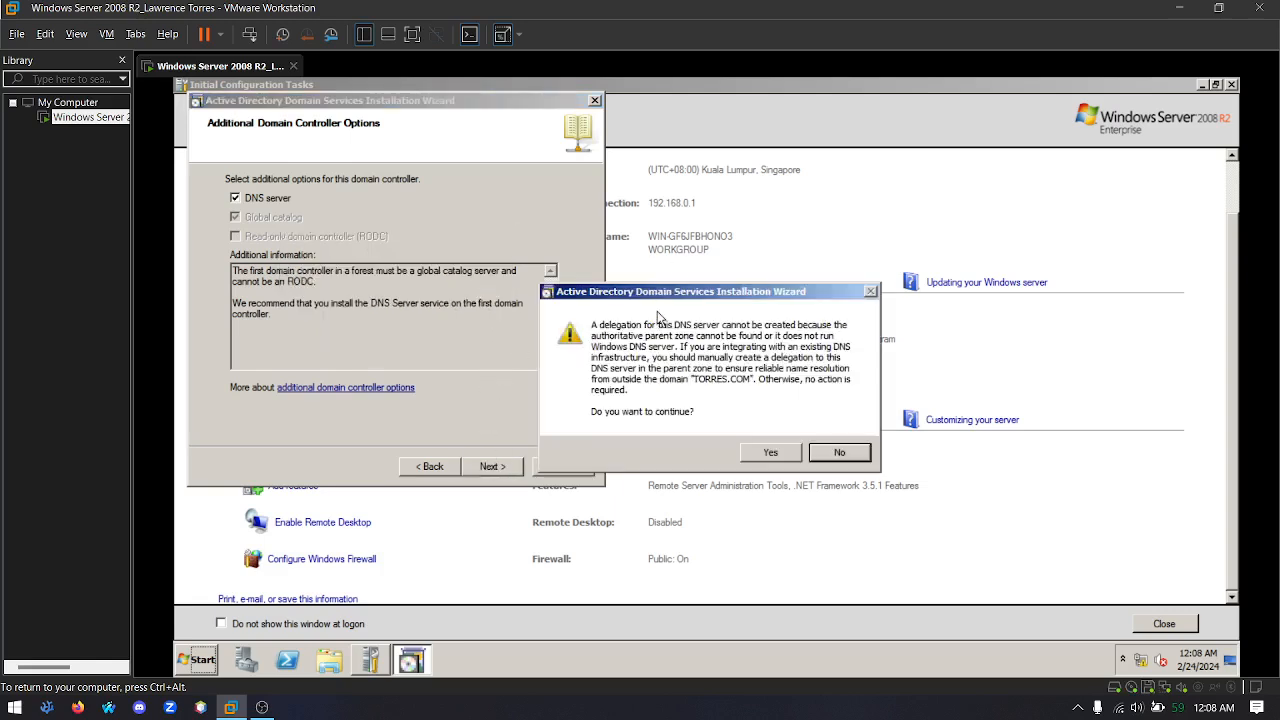
pyautogui.click(770, 451)
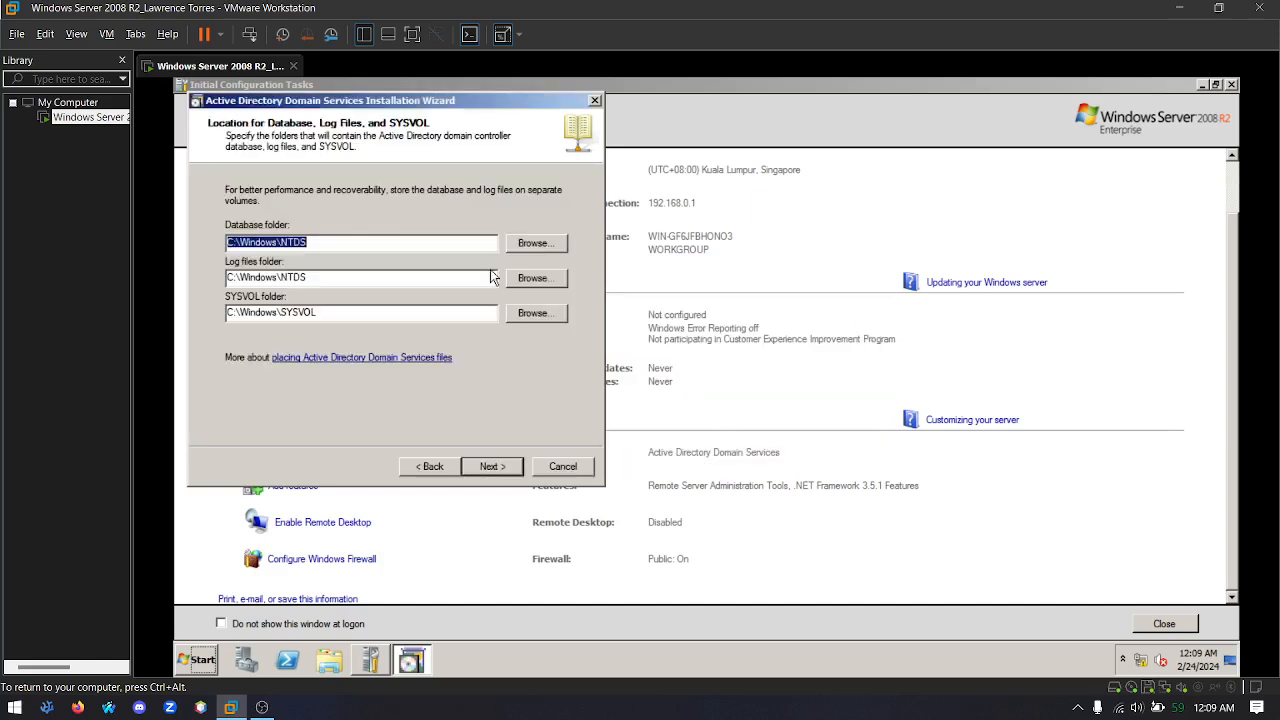
# Accept the default database, log and SYSVOL folders and enter the Directory Services Restore Mode administrator password
pyautogui.click(490, 468)
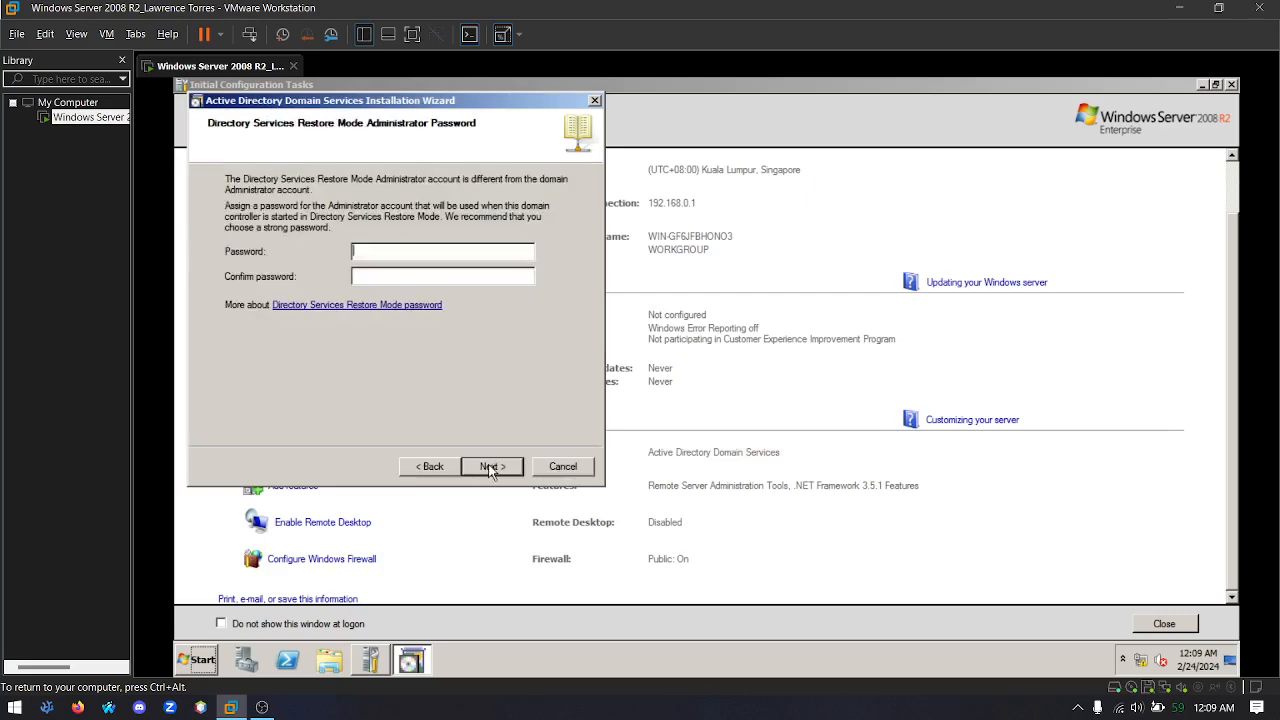
pyautogui.click(418, 251)
pyautogui.write('•••••')
pyautogui.click(482, 468)
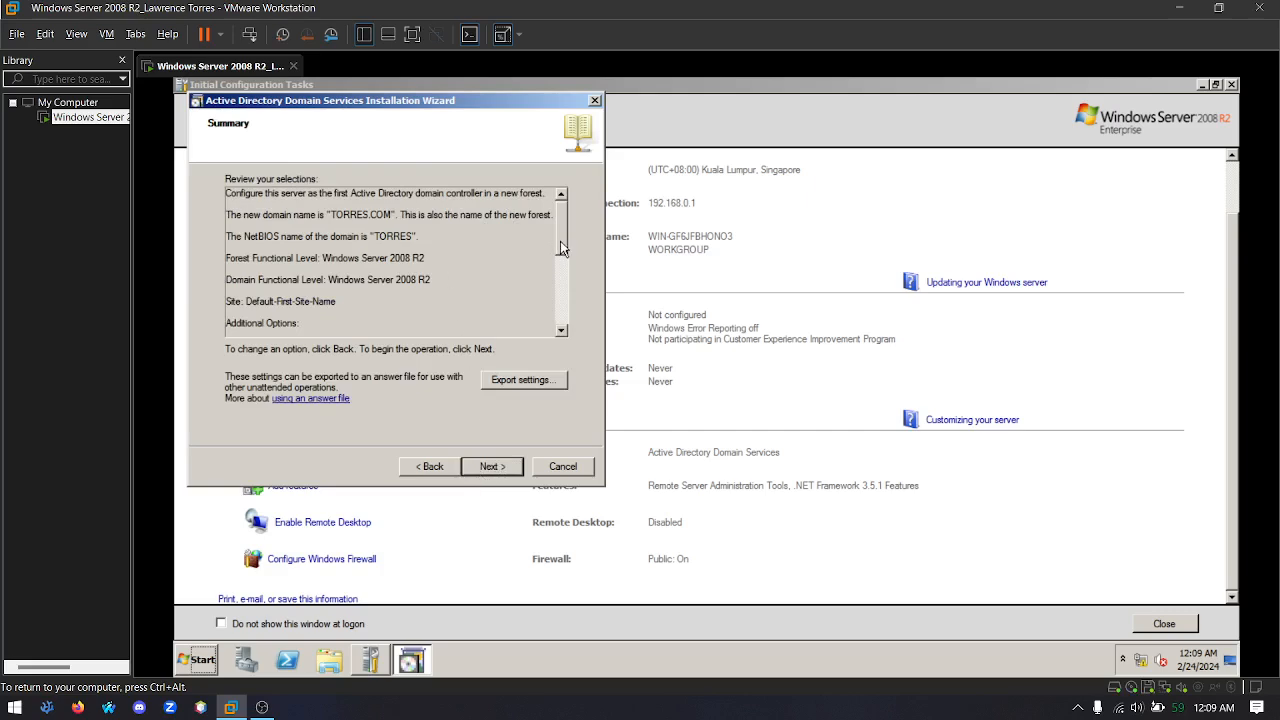
# Review the installation summary, start configuring Active Directory Domain Services and enable Reboot on completion
pyautogui.moveTo(560, 241); pyautogui.dragTo(572, 326)
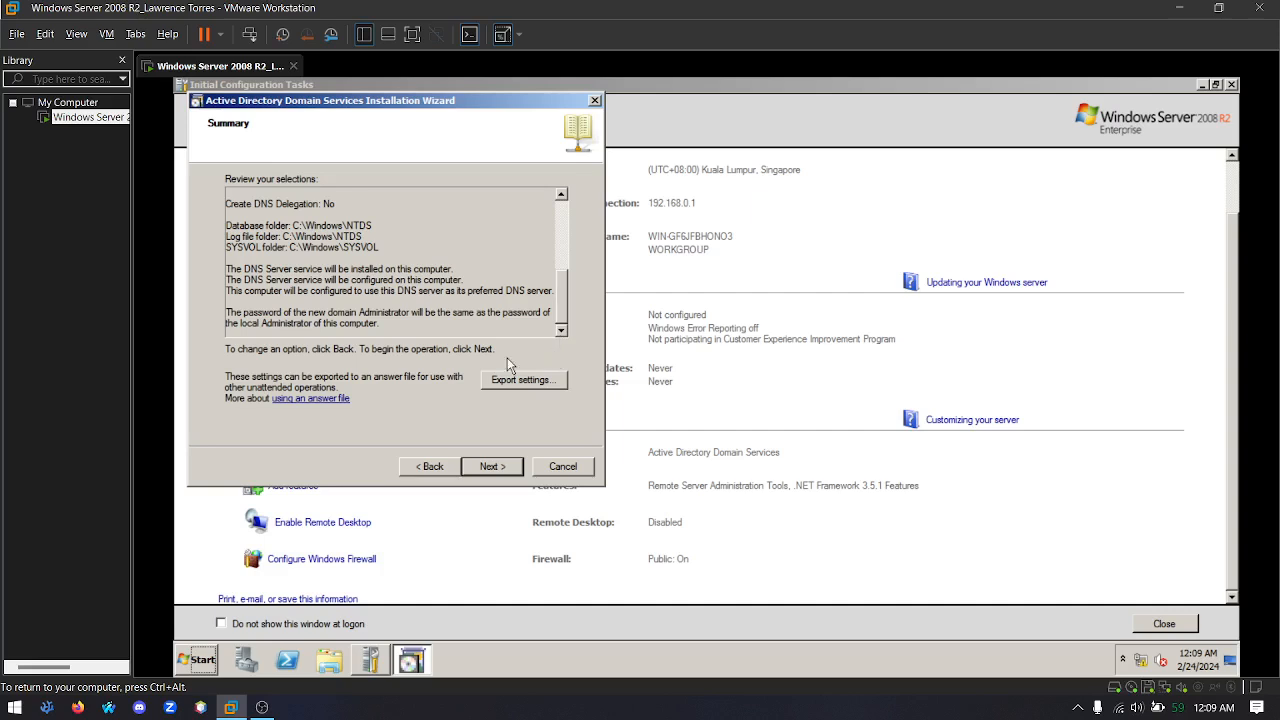
pyautogui.click(495, 470)
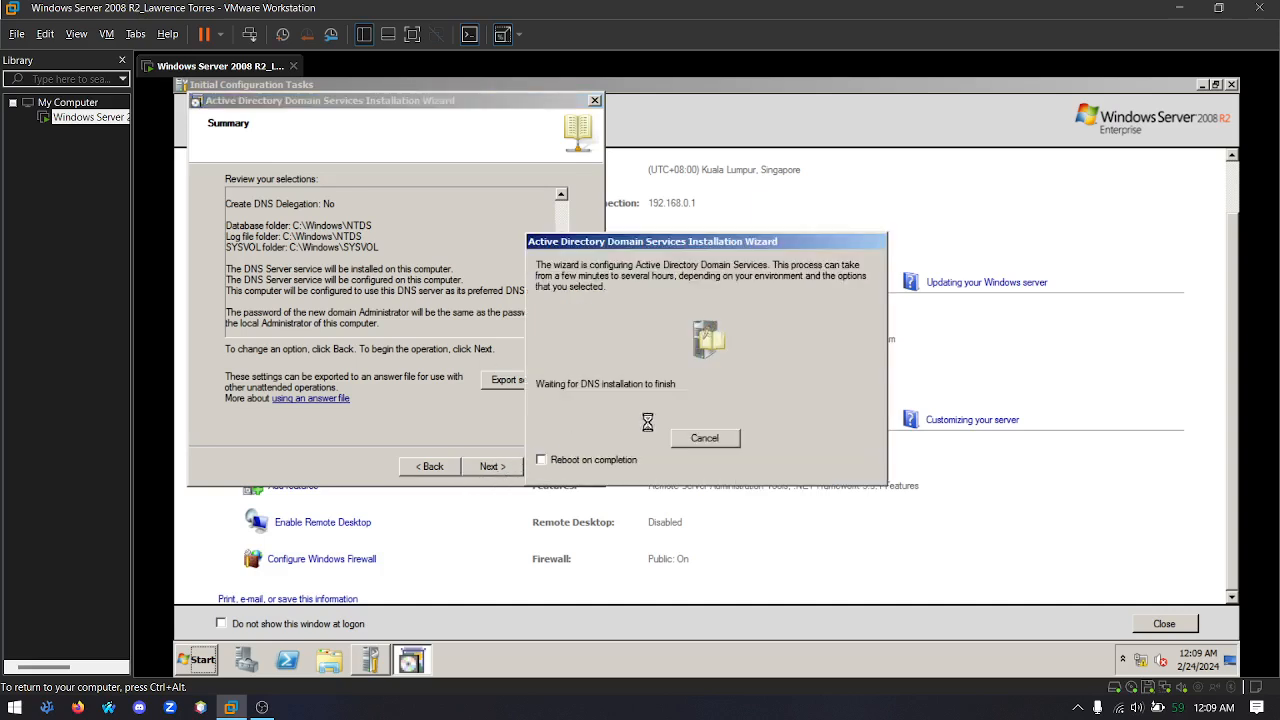
pyautogui.click(541, 460)
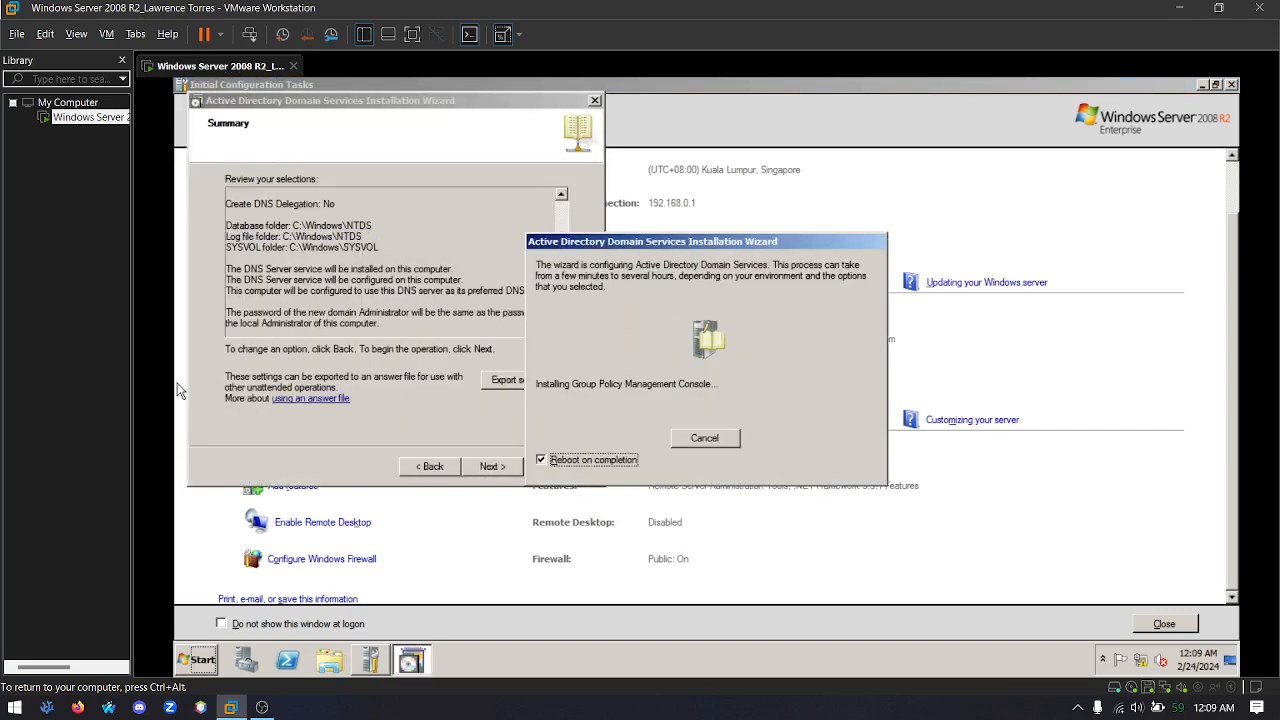
pyautogui.hotkey('alt', 'Tab')
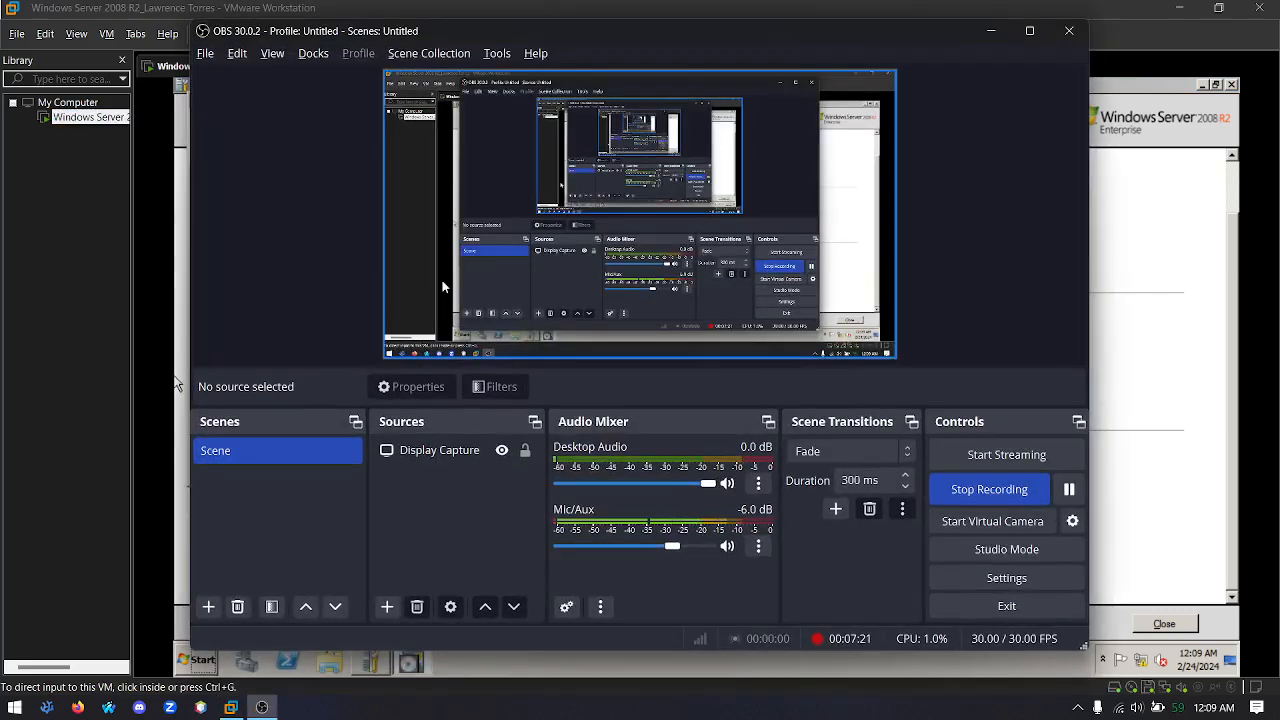
pyautogui.click(1068, 490)
pyautogui.click(1068, 490)
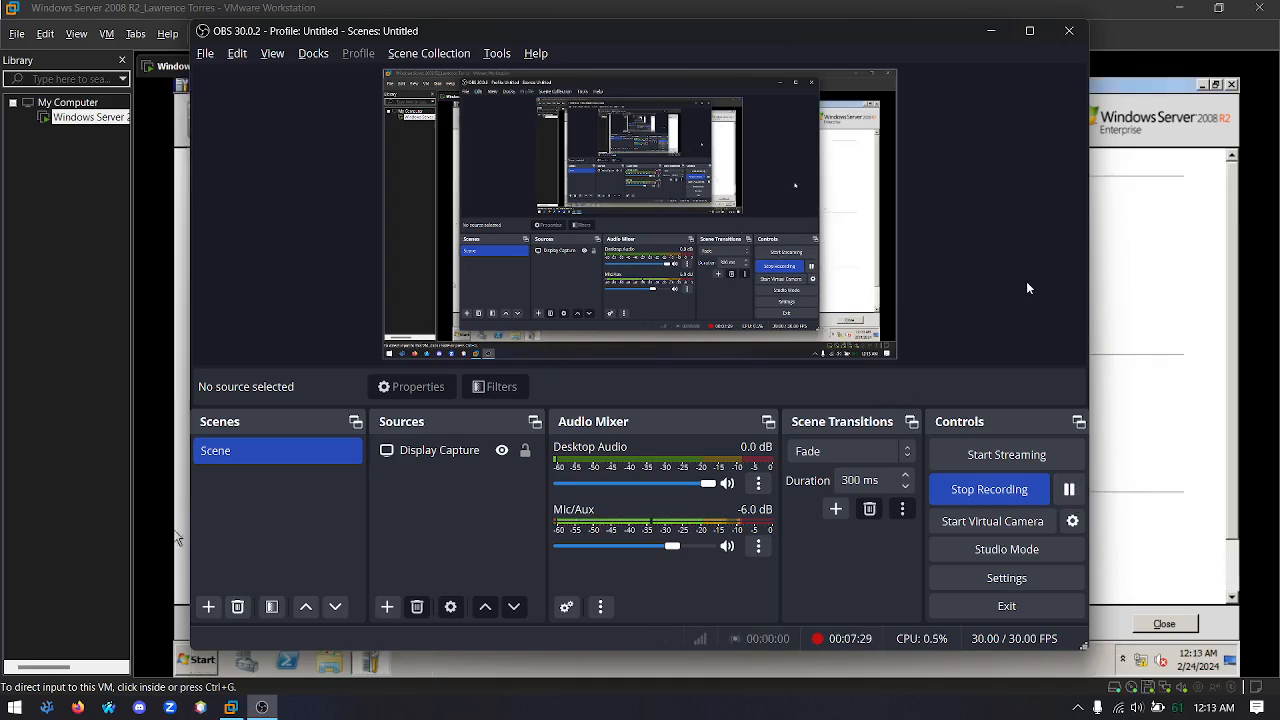
pyautogui.hotkey('alt', 'Tab')
pyautogui.click(719, 319)
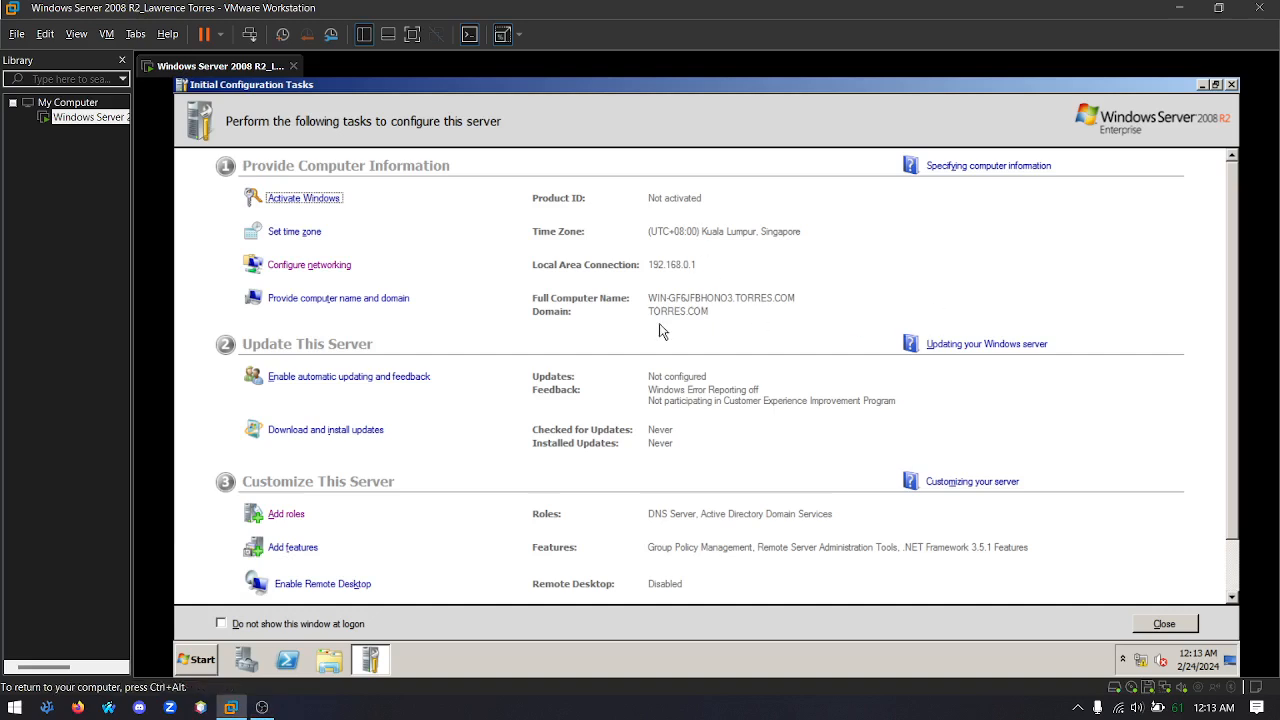
# Log off the current account and choose to log on to the server as another user
pyautogui.click(205, 662)
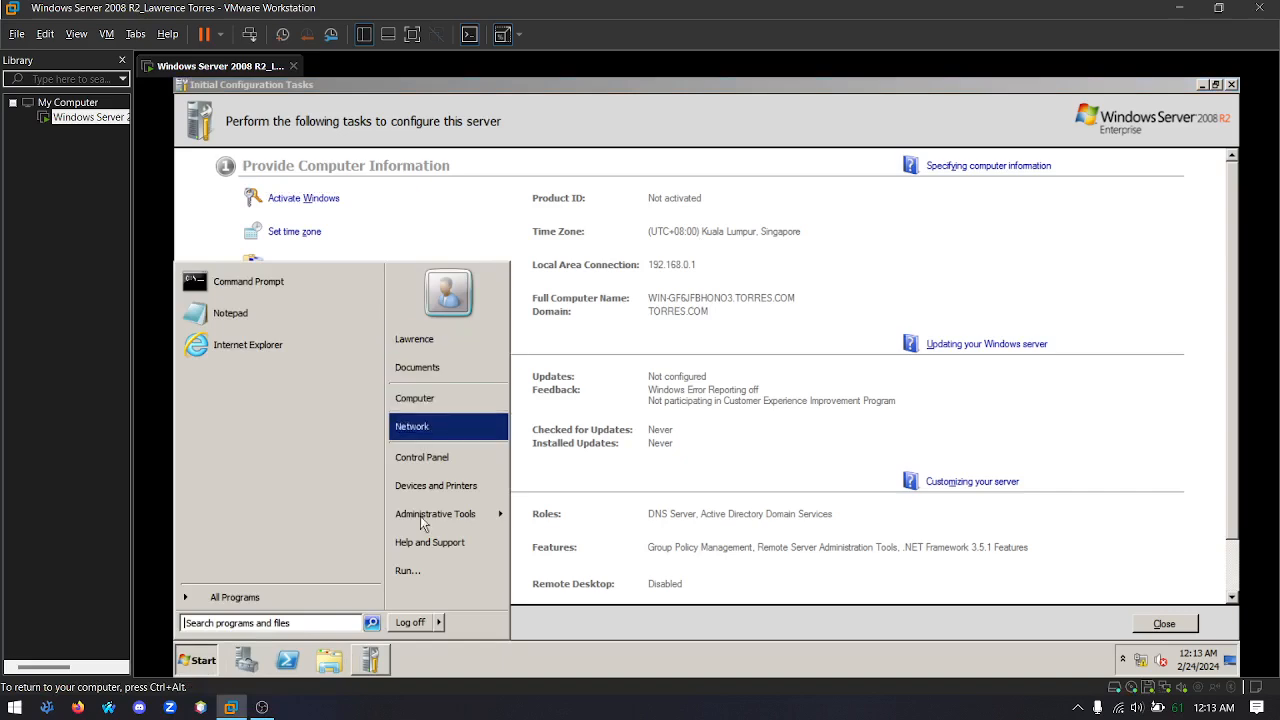
pyautogui.click(411, 622)
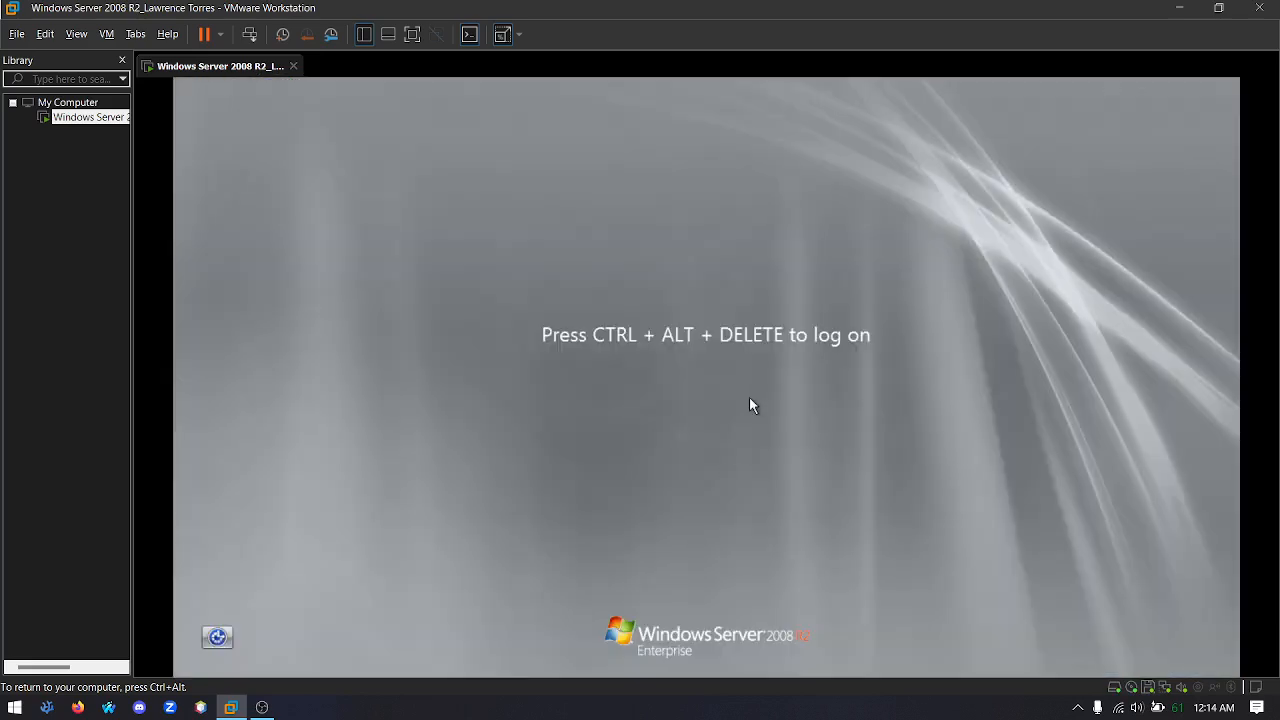
pyautogui.press('ctrl+alt+Insert')
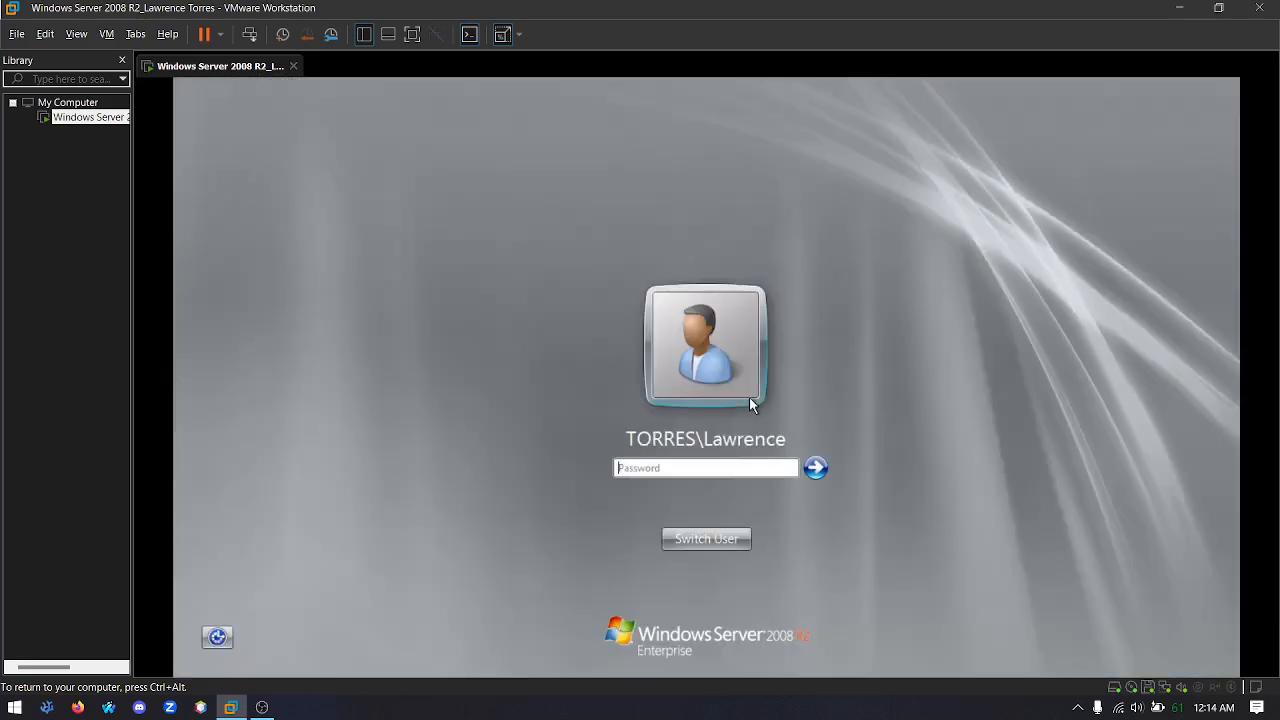
pyautogui.click(706, 538)
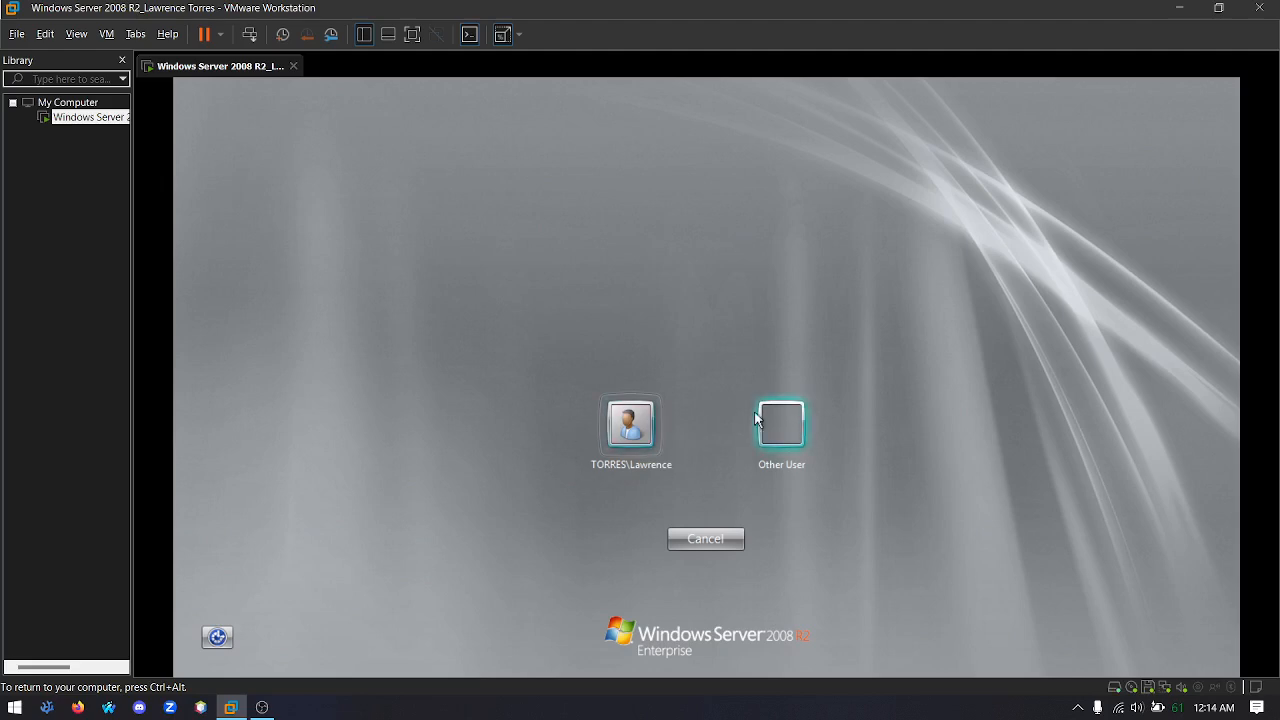
pyautogui.click(788, 432)
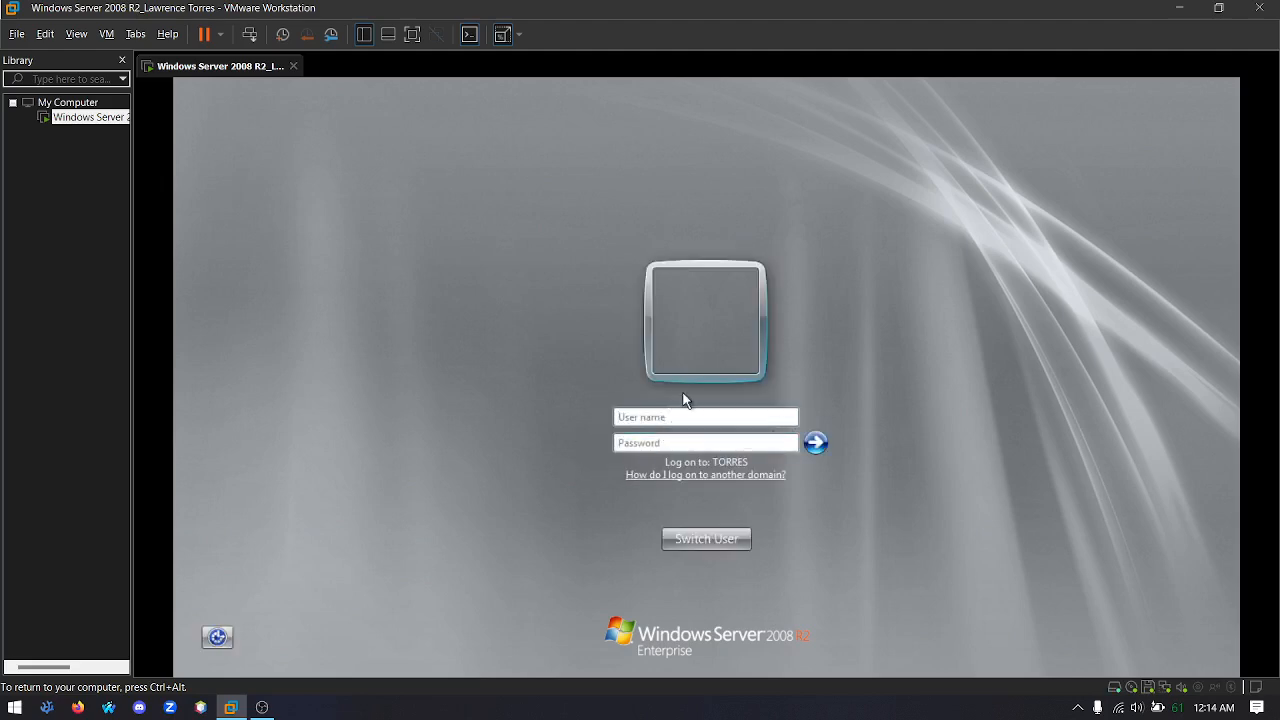
# Log on to the domain as Administrator, entering the account password
pyautogui.write('Administrator')
pyautogui.press('Tab')
pyautogui.write('********')
pyautogui.press('Return')
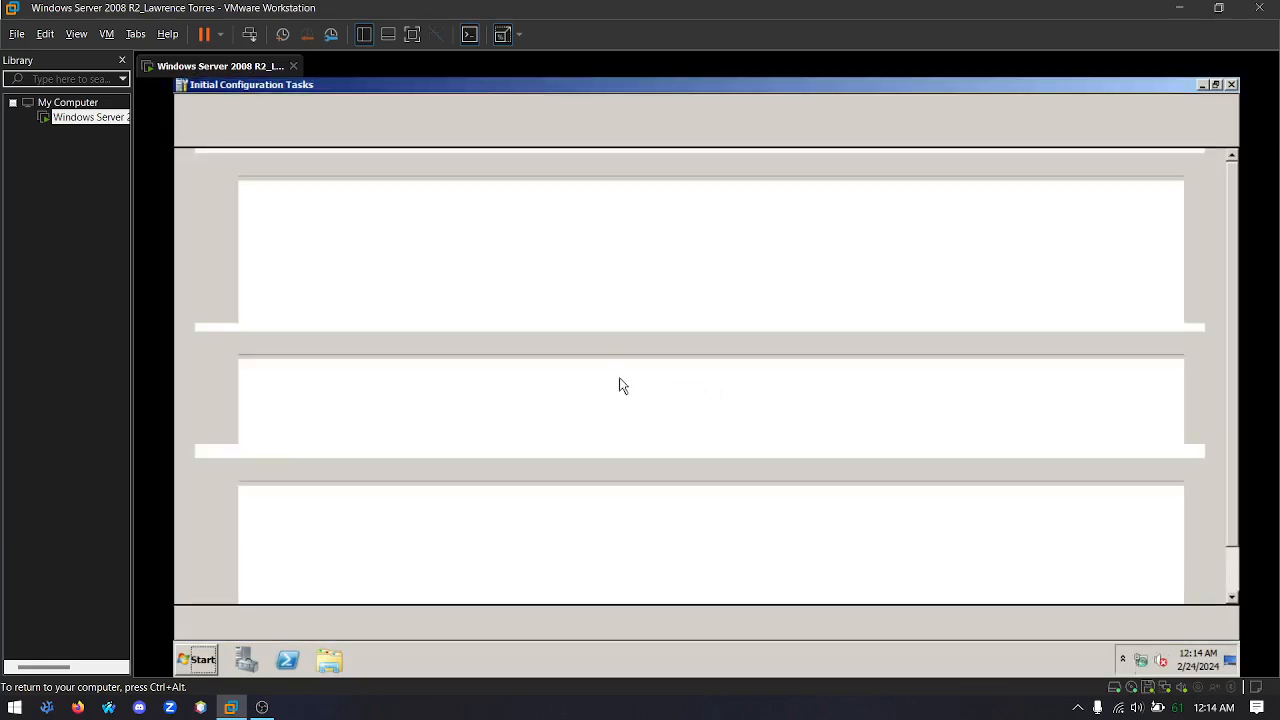
# Start adding a server role and select DHCP Server, continuing past its introduction
pyautogui.scroll(-1, 430, 289)
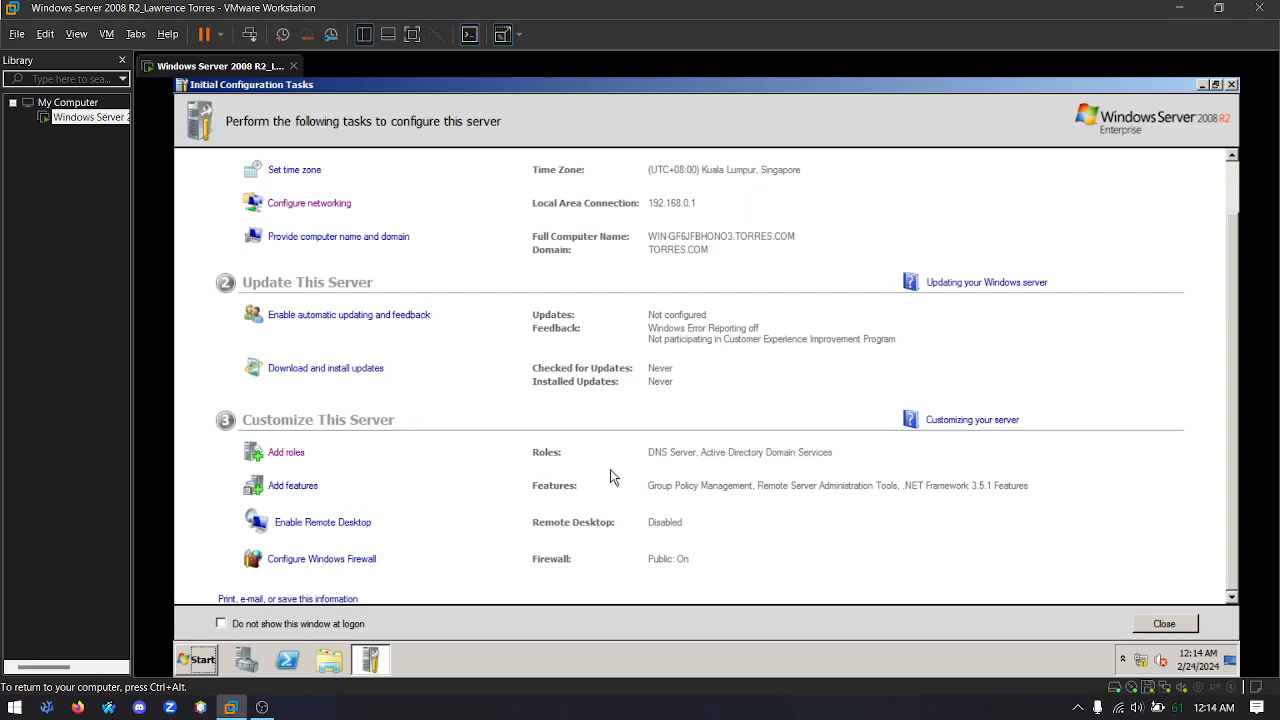
pyautogui.click(285, 455)
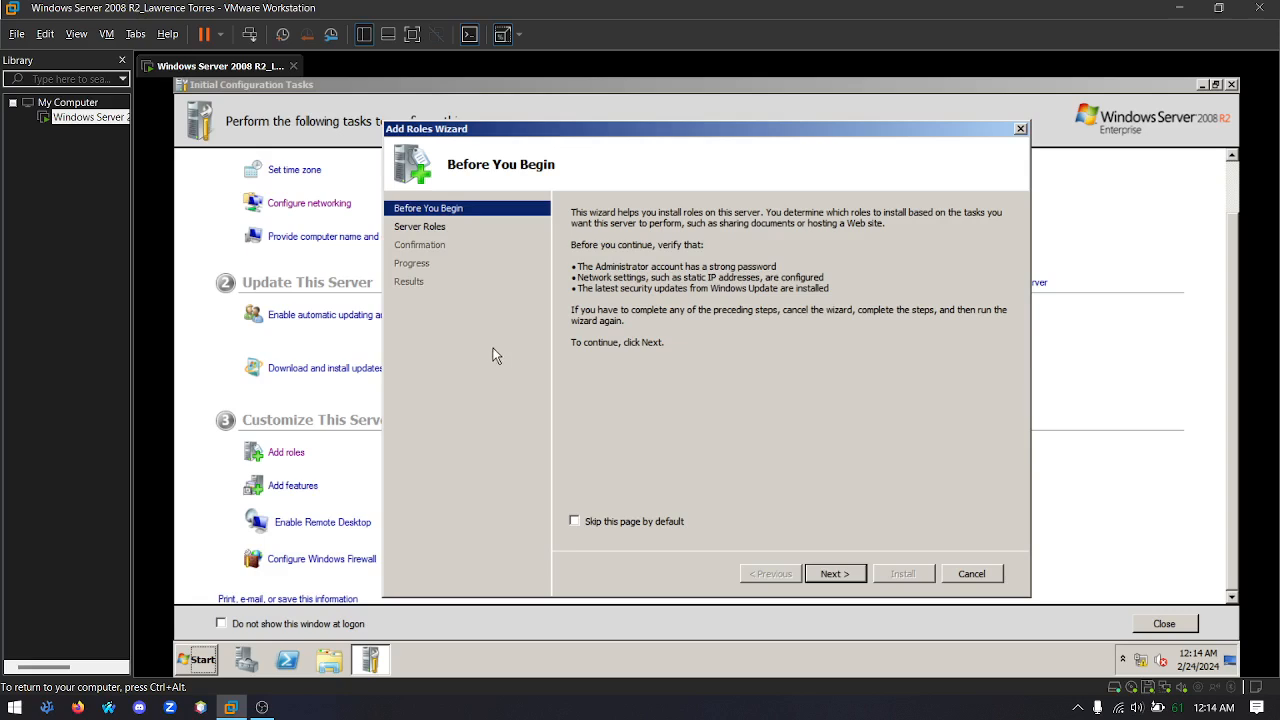
pyautogui.click(840, 572)
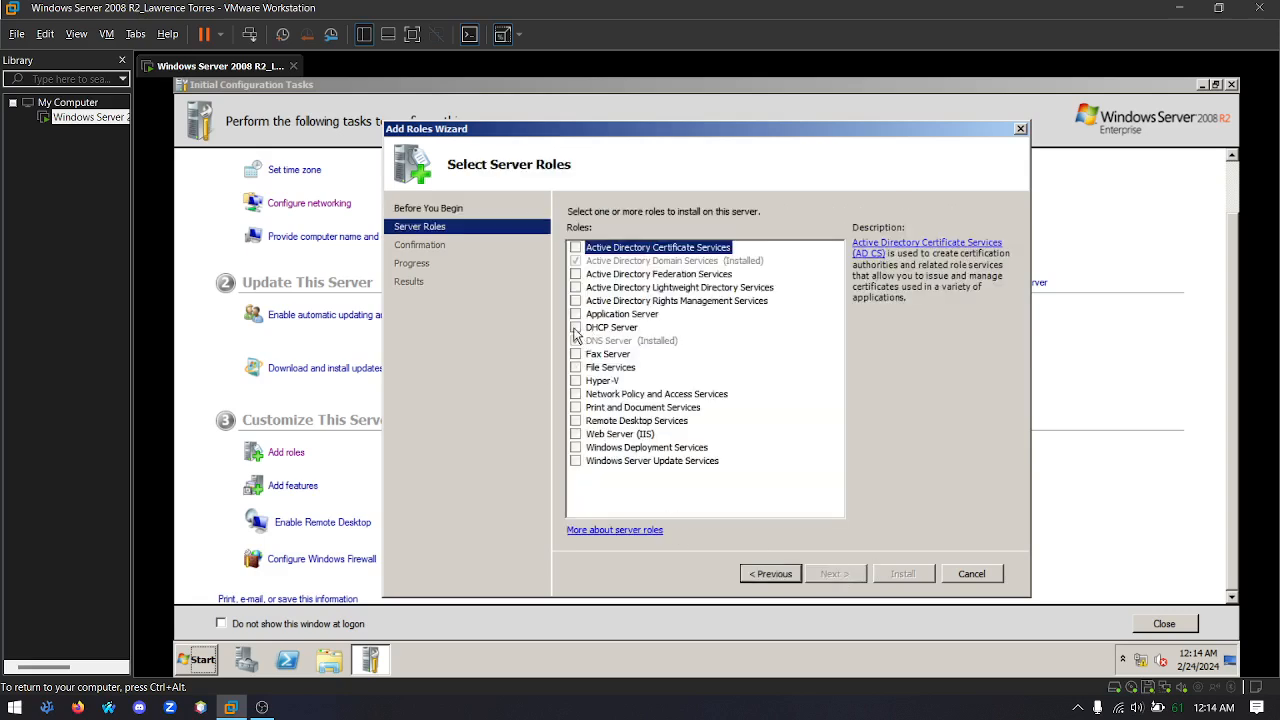
pyautogui.click(575, 327)
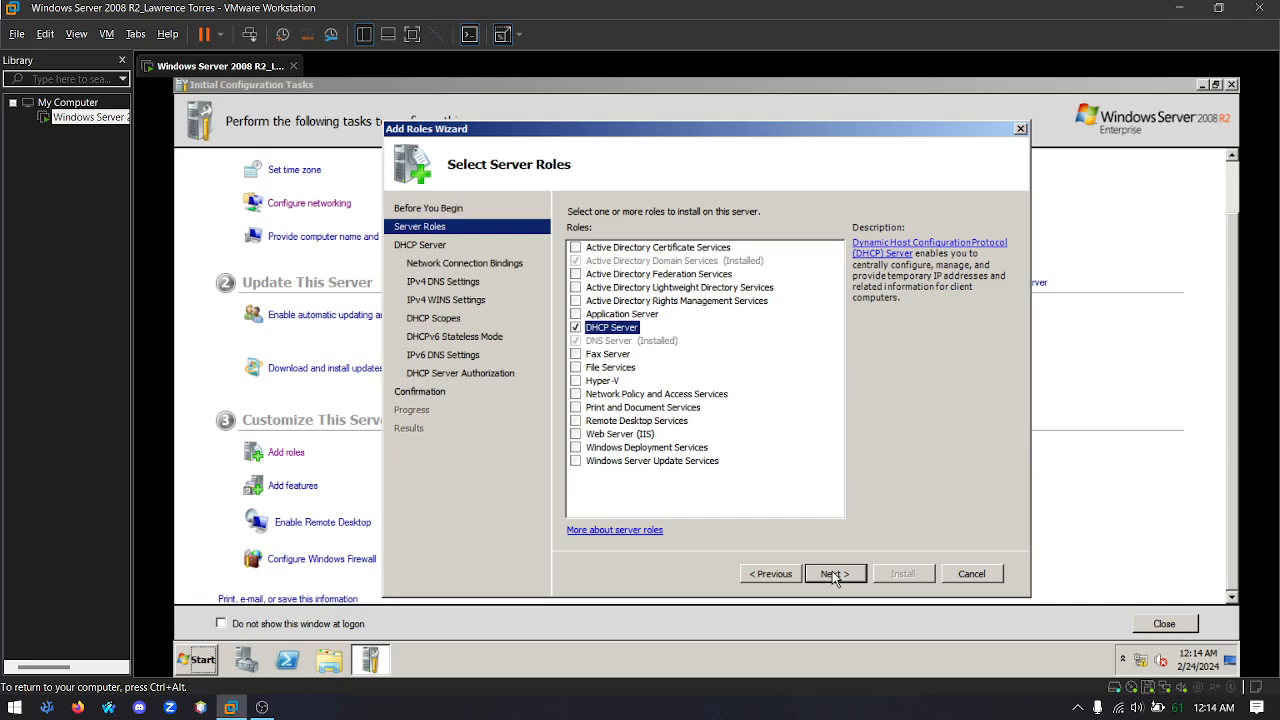
pyautogui.click(832, 573)
pyautogui.click(832, 573)
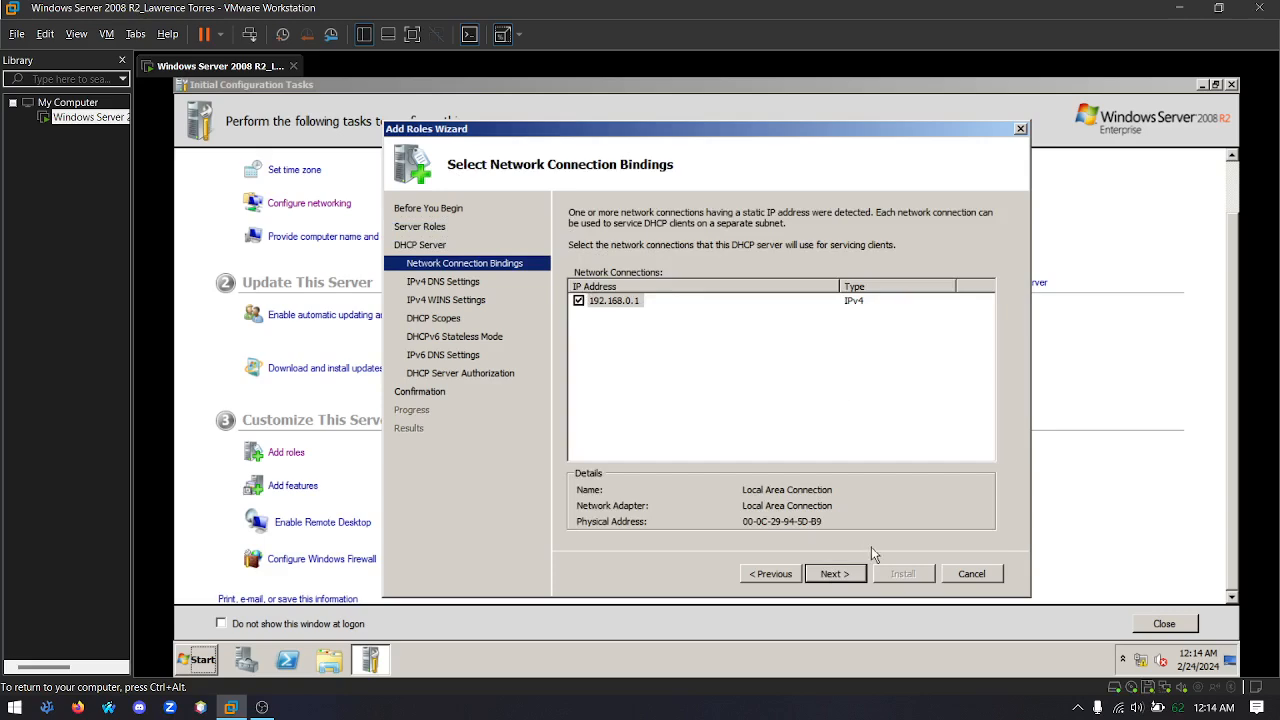
# Recheck the network connection bindings and keep 192.168.0.1 as the connection the DHCP server uses for clients
pyautogui.click(826, 578)
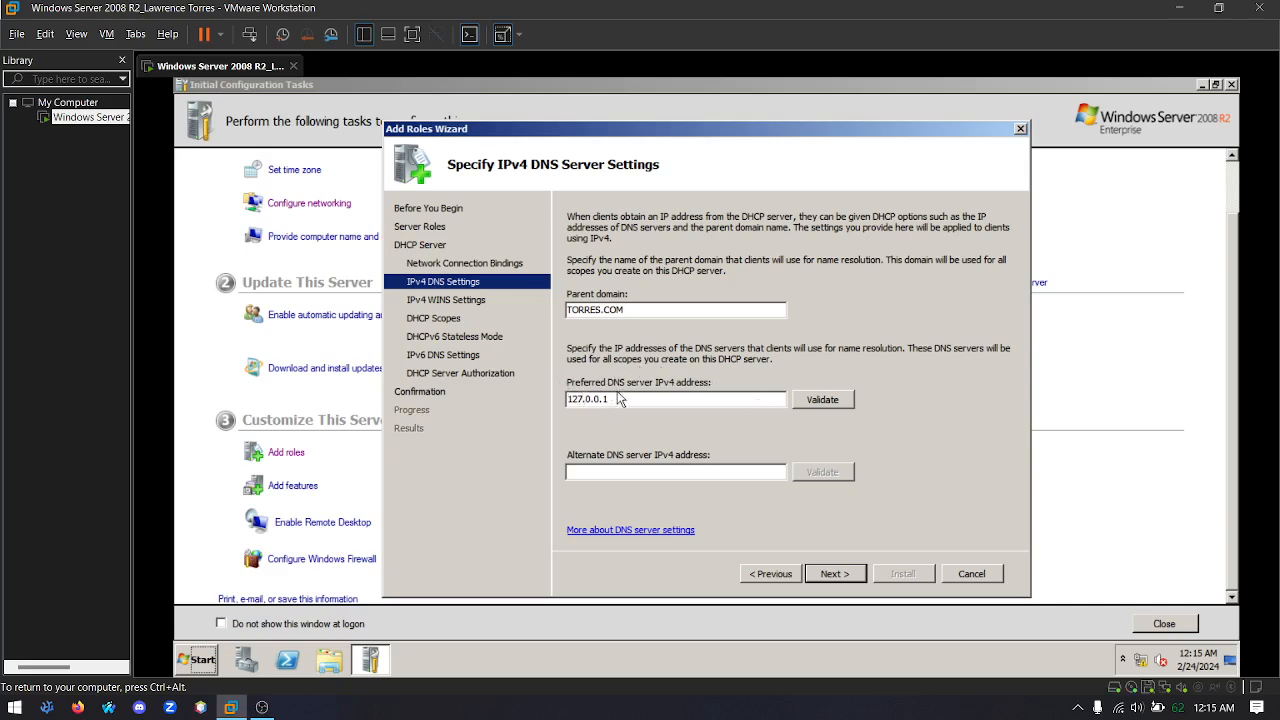
pyautogui.click(777, 574)
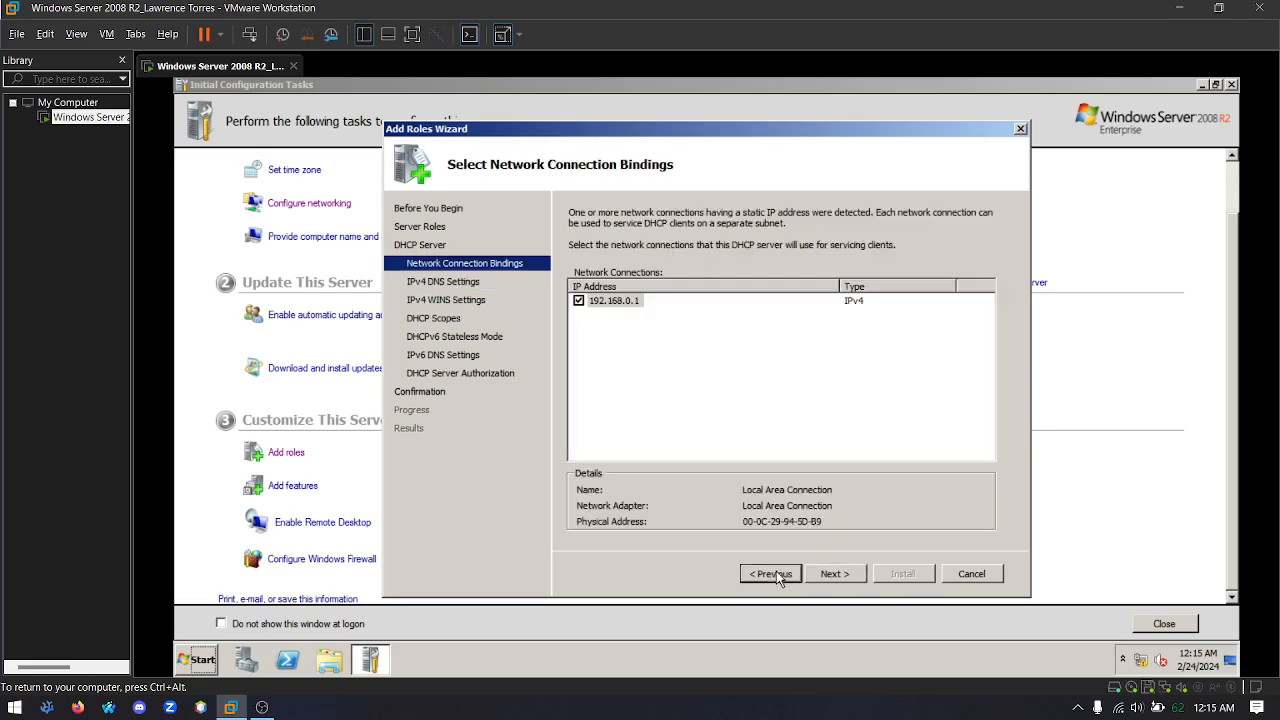
pyautogui.click(641, 304)
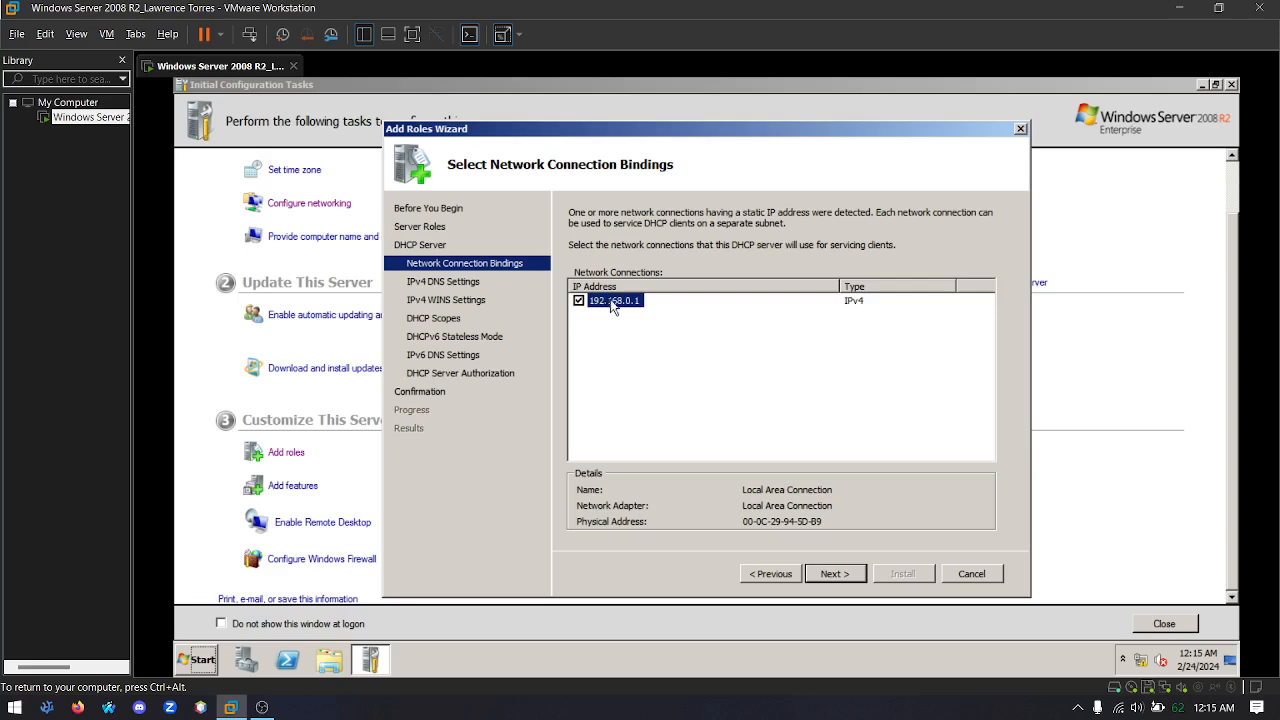
pyautogui.click(838, 574)
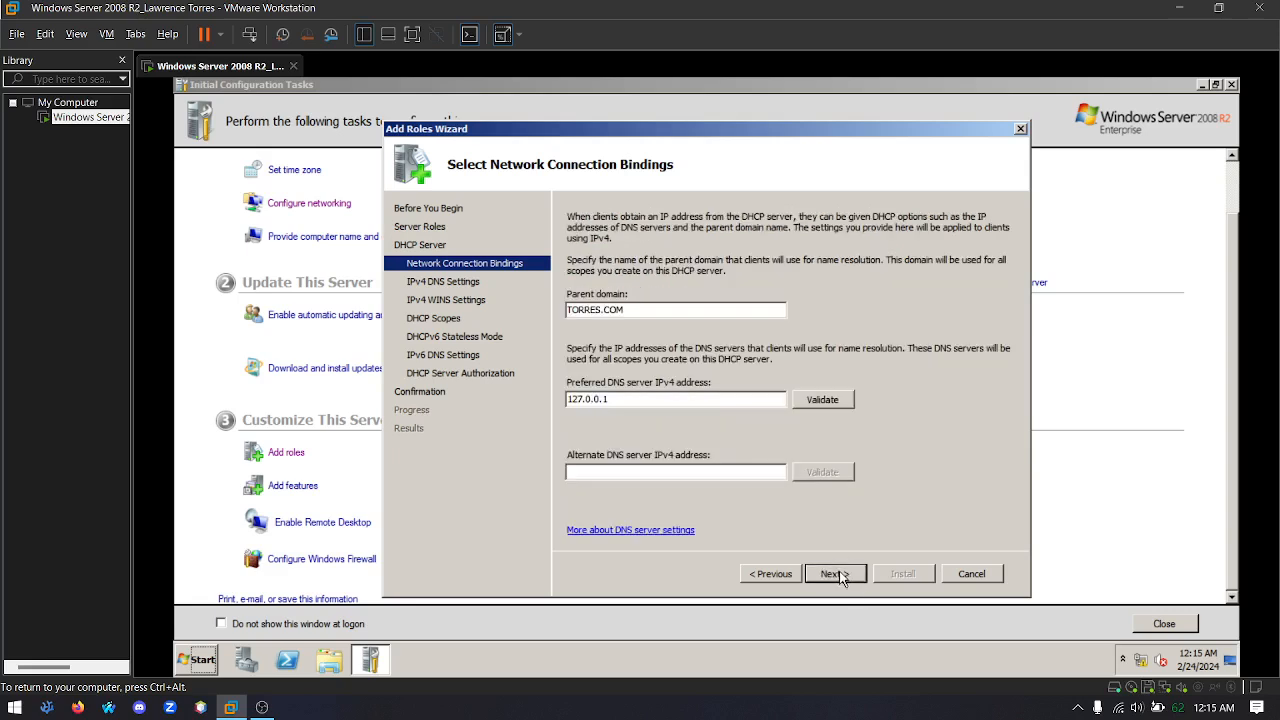
# Set the preferred IPv4 DNS server to 192.168.0.1, validate it and keep WINS as not required
pyautogui.doubleClick(658, 404)
pyautogui.write('192')
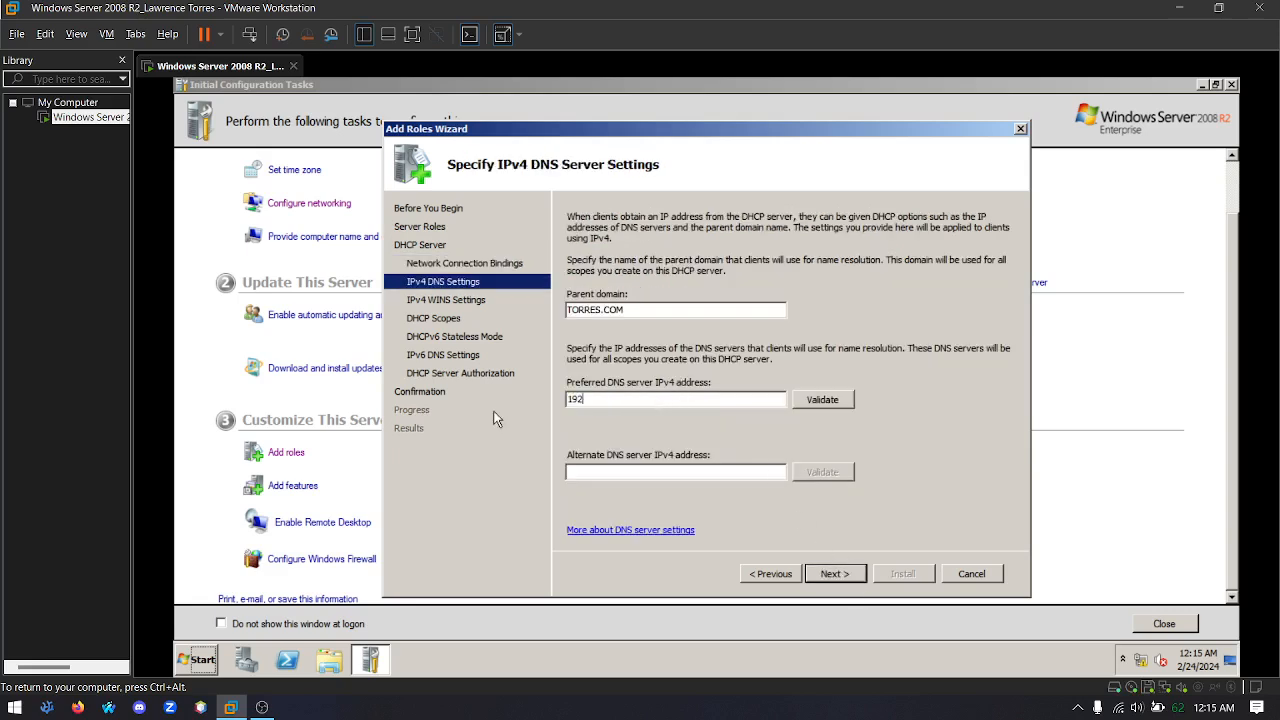
pyautogui.write('.168.0.1')
pyautogui.click(832, 402)
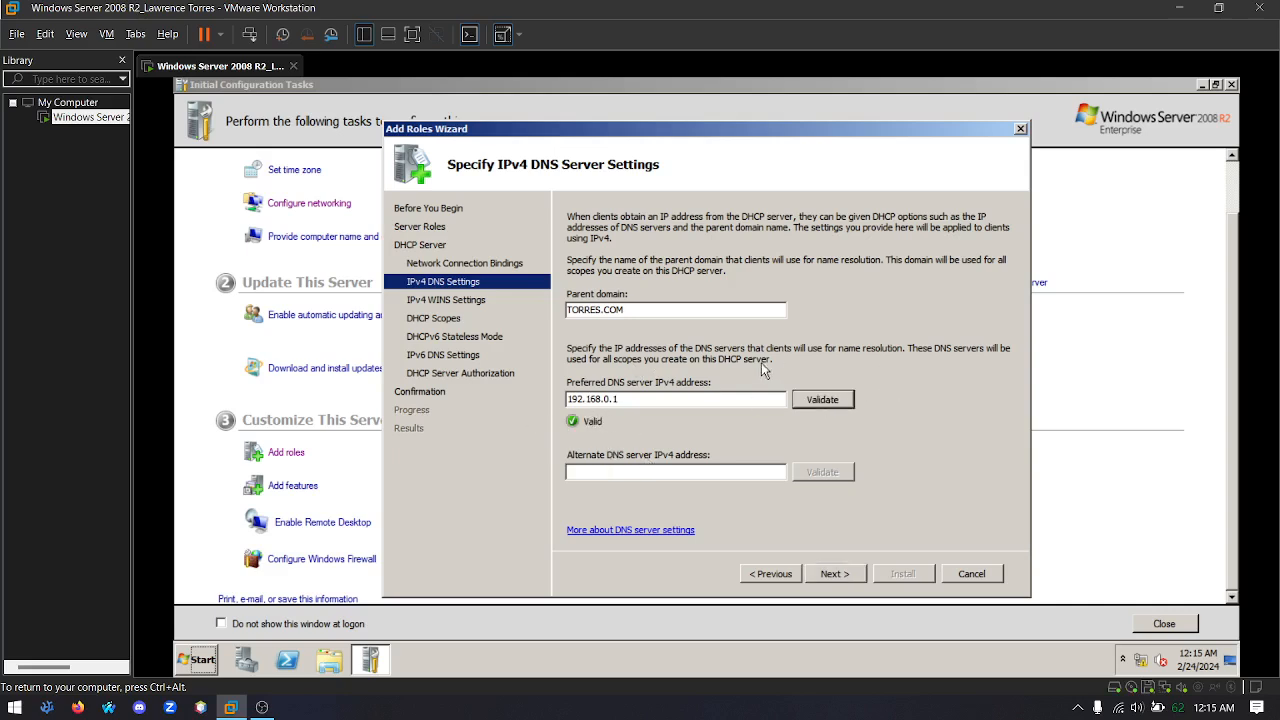
pyautogui.click(838, 575)
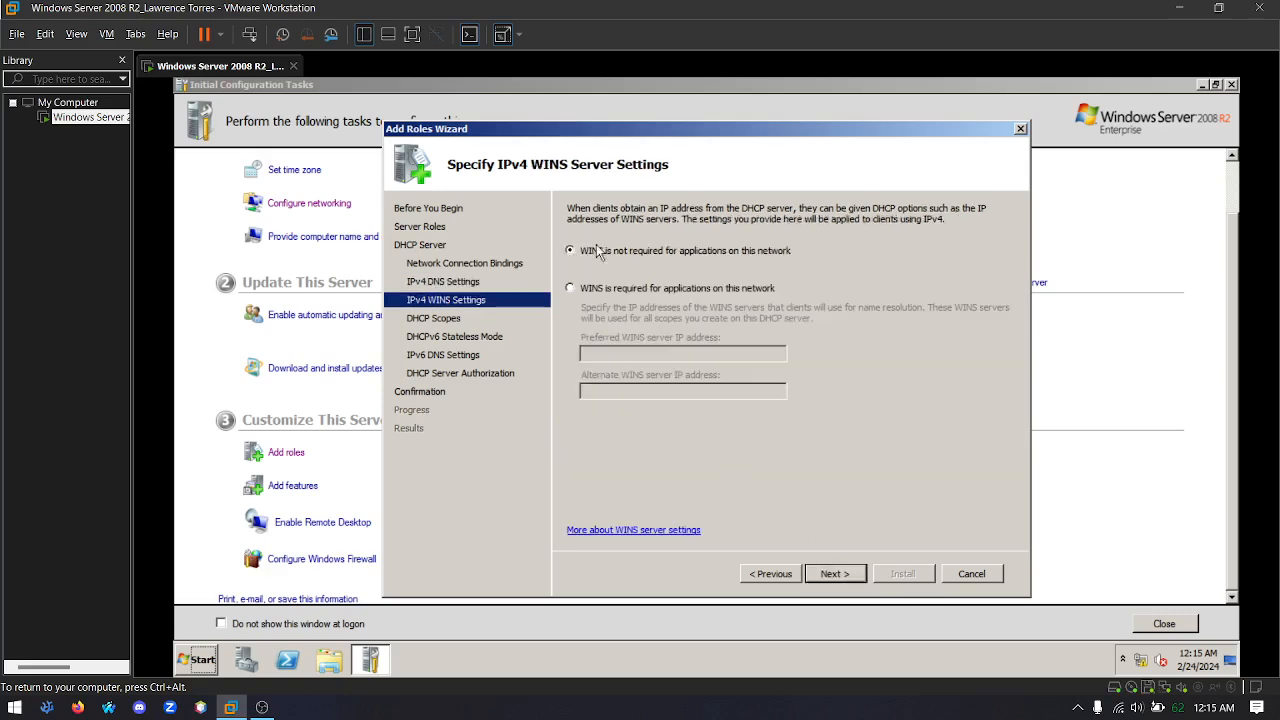
pyautogui.click(836, 575)
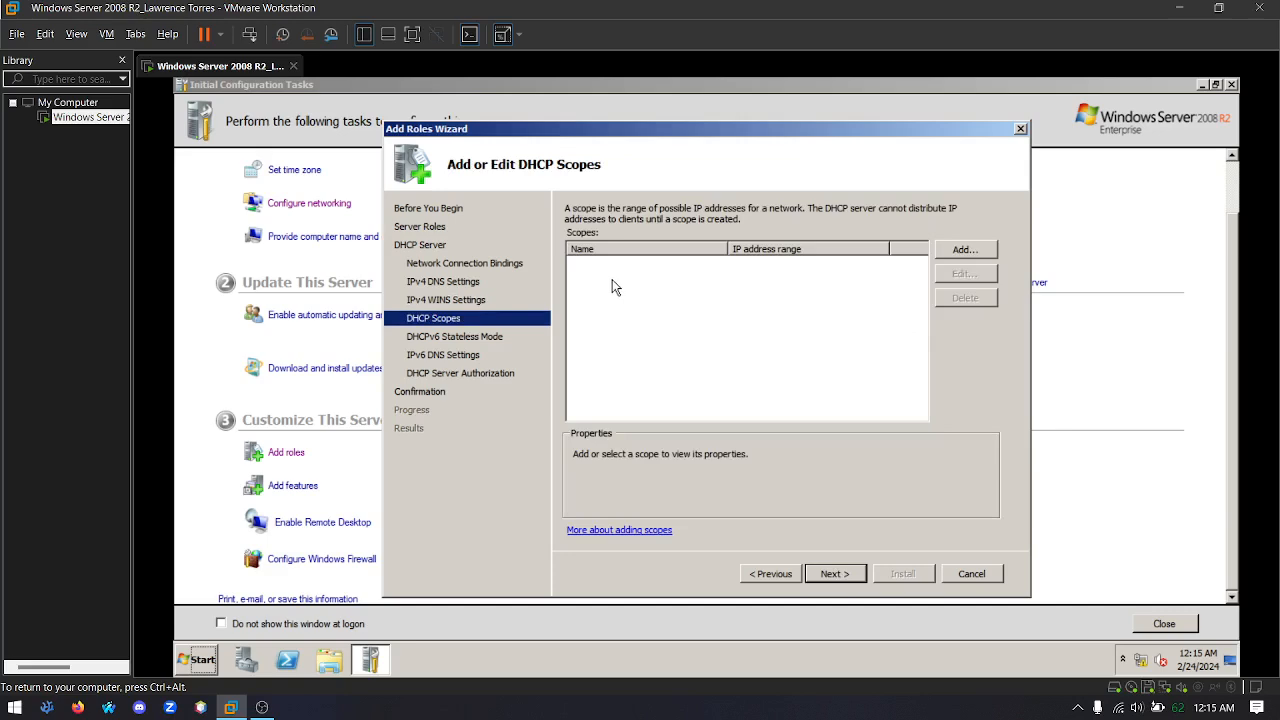
# Add an active DHCP scope named CECT with the address range 192.168.0.5 to 192.168.0.30 and subnet mask 255.255.255.0
pyautogui.click(956, 252)
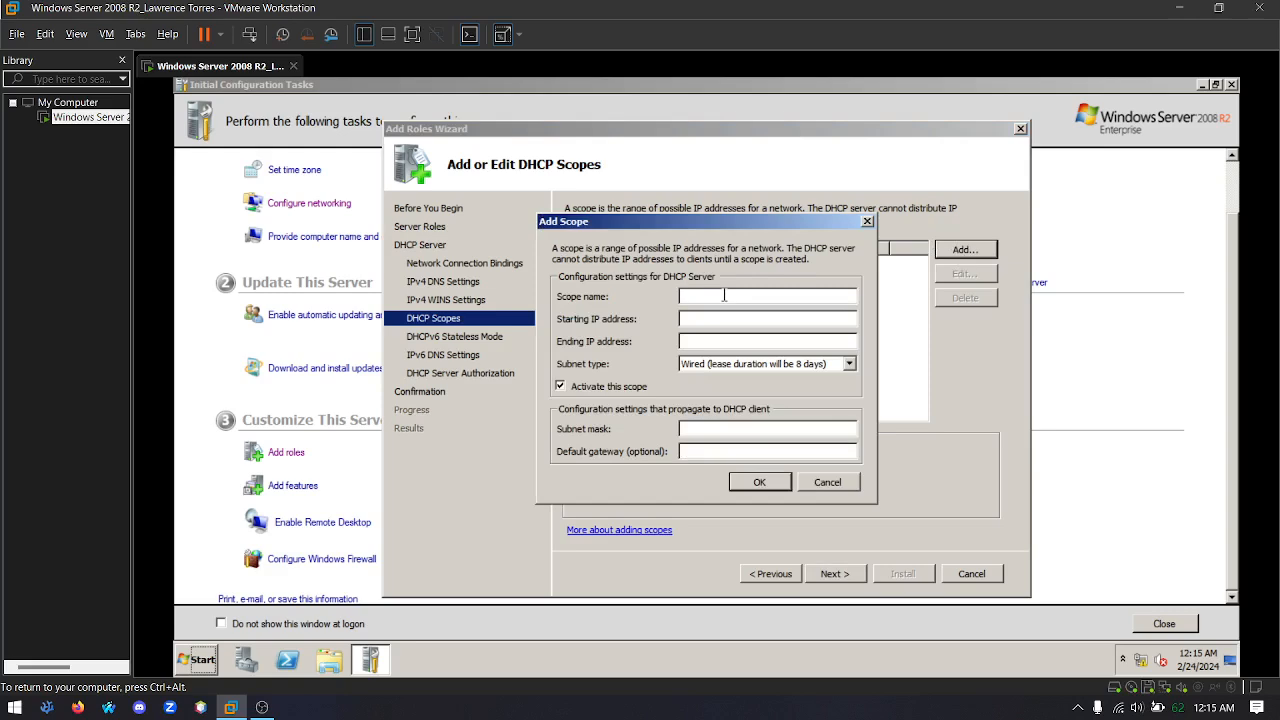
pyautogui.write('CECT')
pyautogui.write('192.168.0.5')
pyautogui.press('Tab')
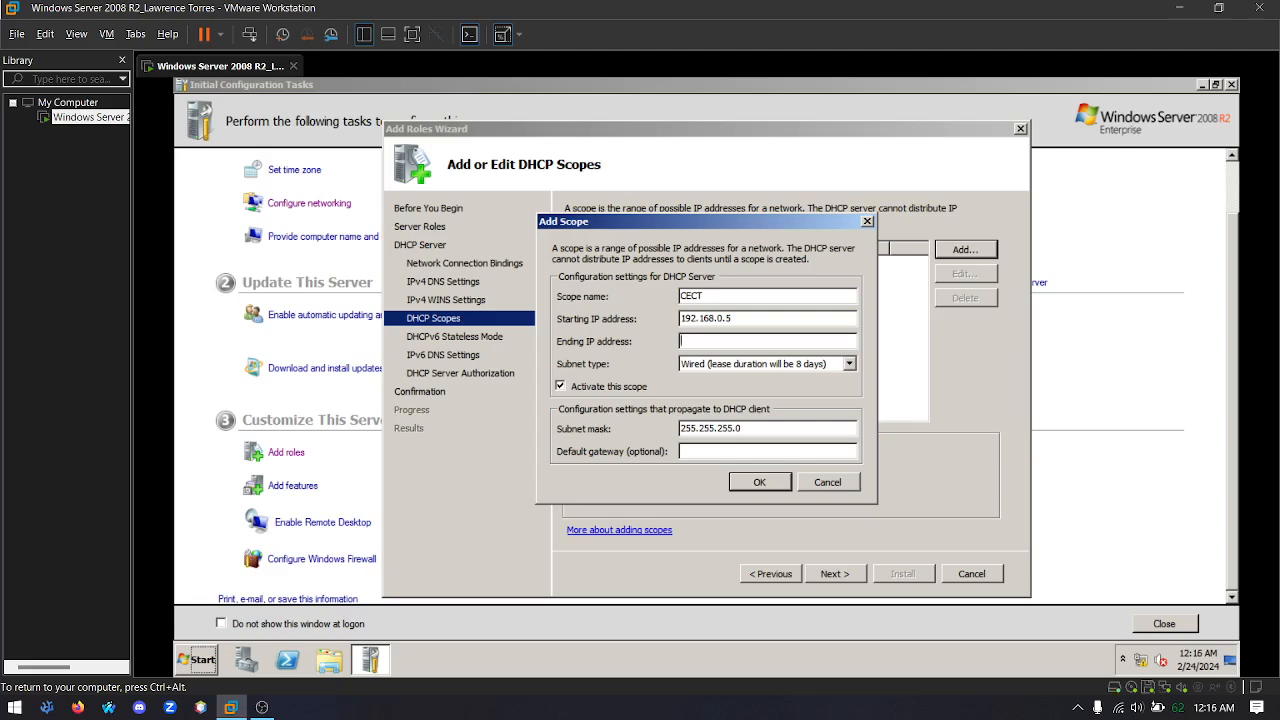
pyautogui.write('192.168.0.30')
pyautogui.click(761, 482)
pyautogui.click(840, 575)
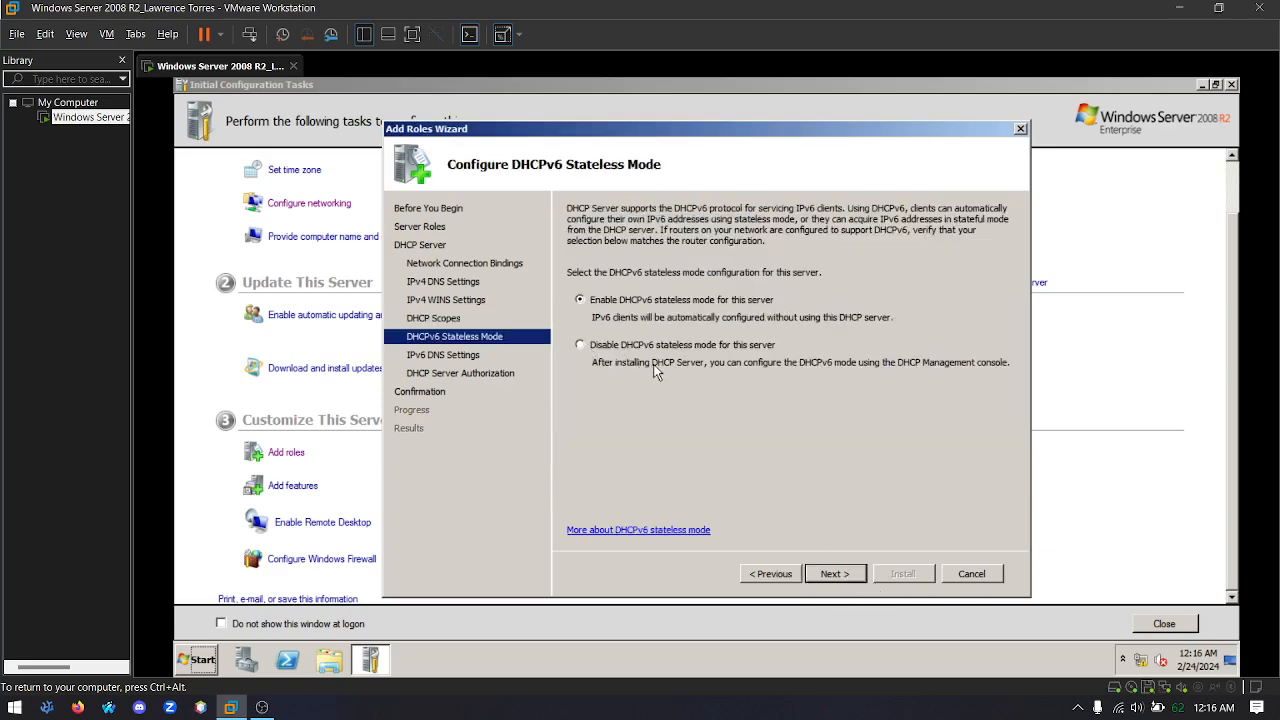
# Disable DHCPv6 stateless mode and keep the current credentials for authorizing the DHCP server in AD DS
pyautogui.click(579, 345)
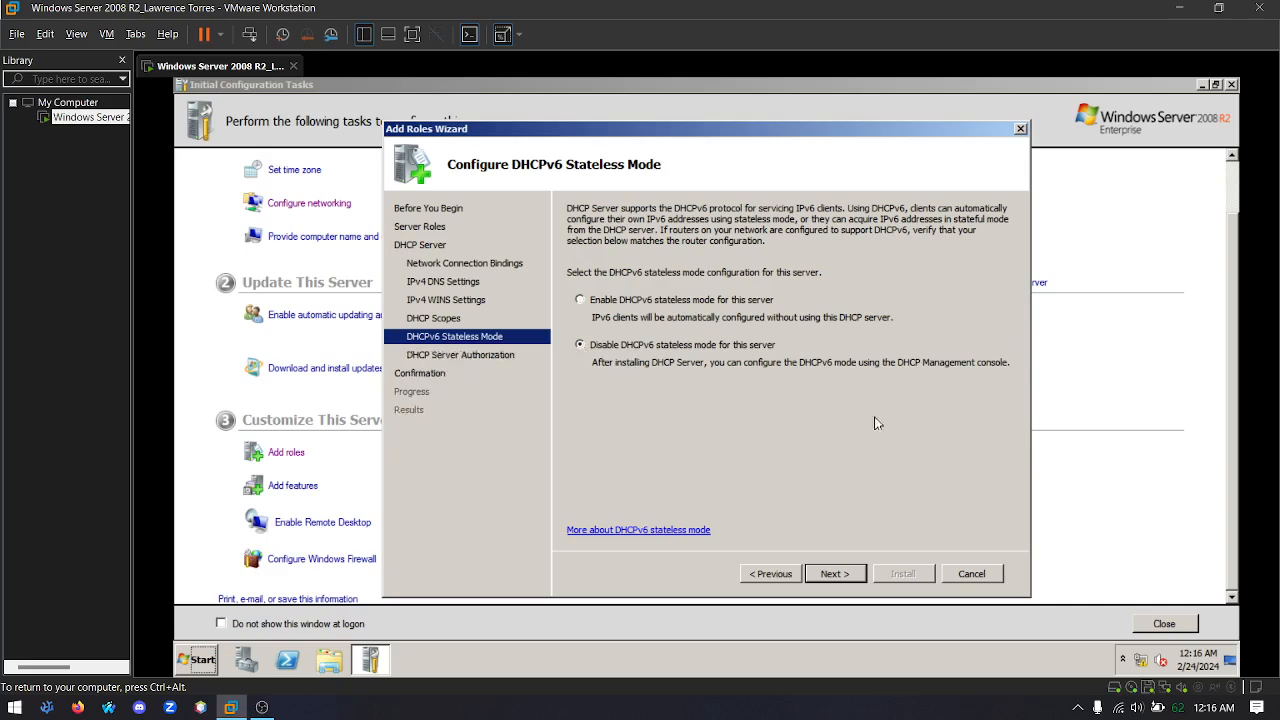
pyautogui.click(860, 576)
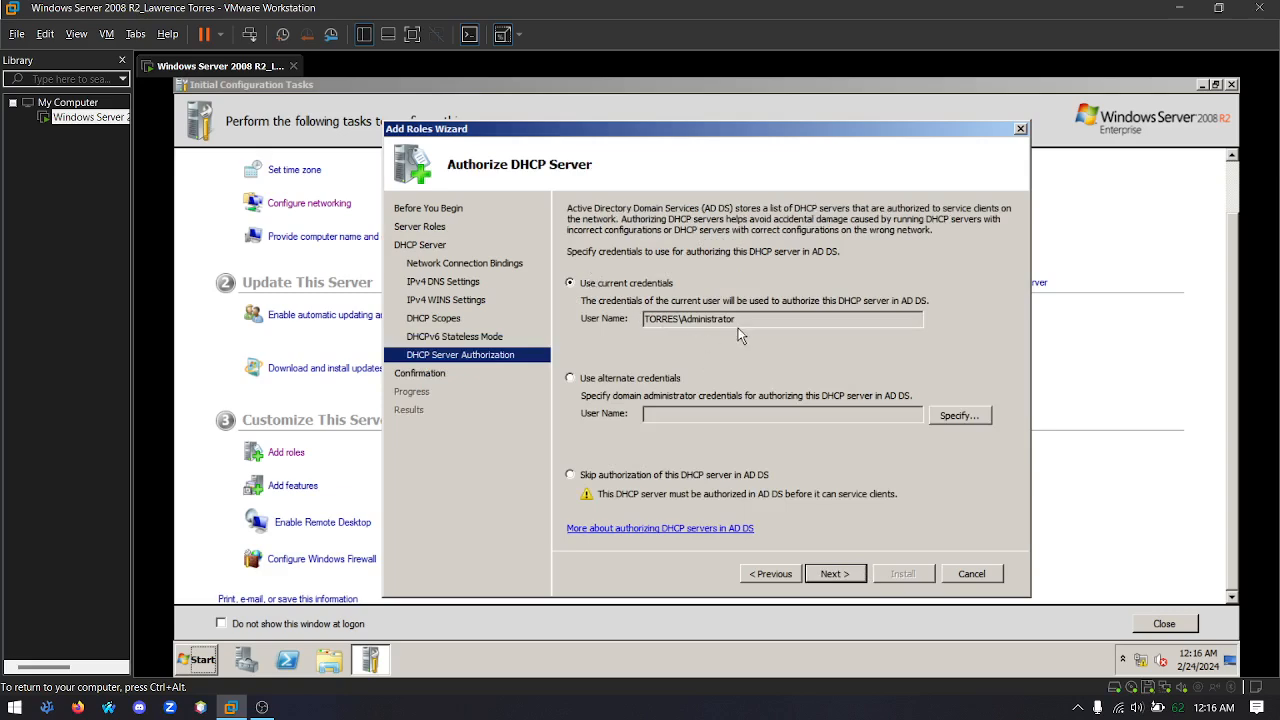
pyautogui.moveTo(760, 321); pyautogui.dragTo(644, 320)
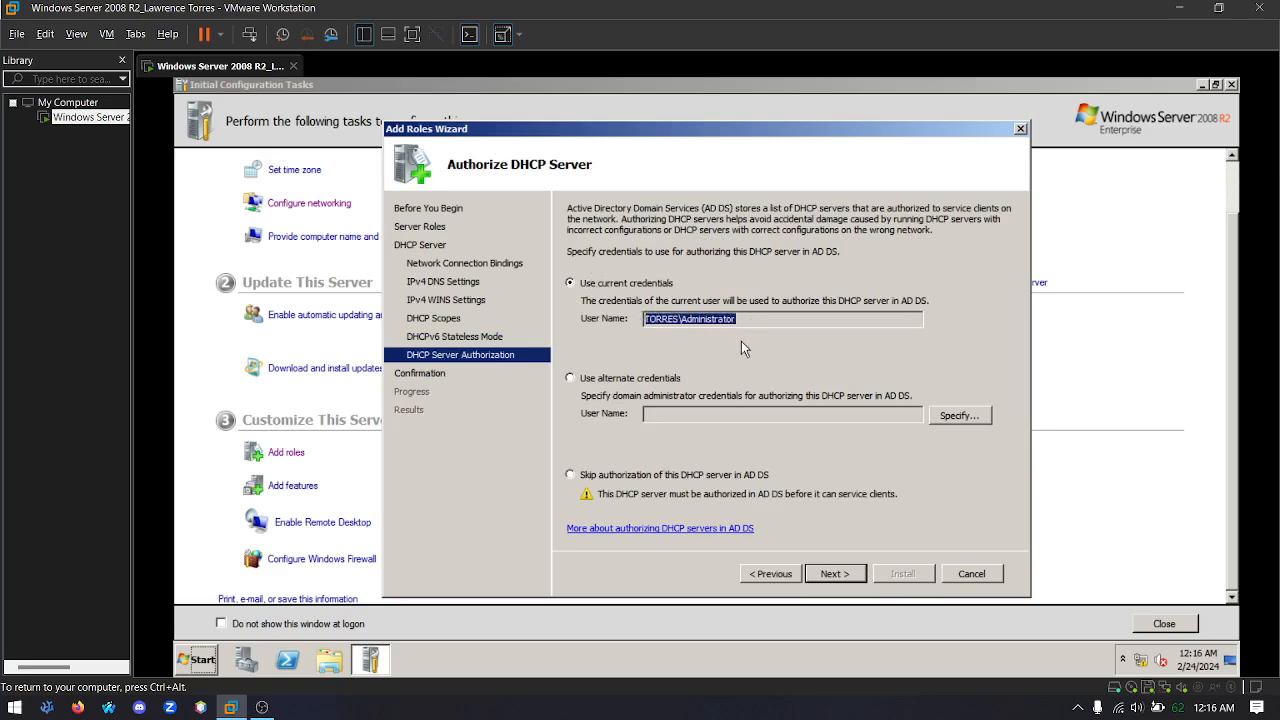
pyautogui.click(740, 321)
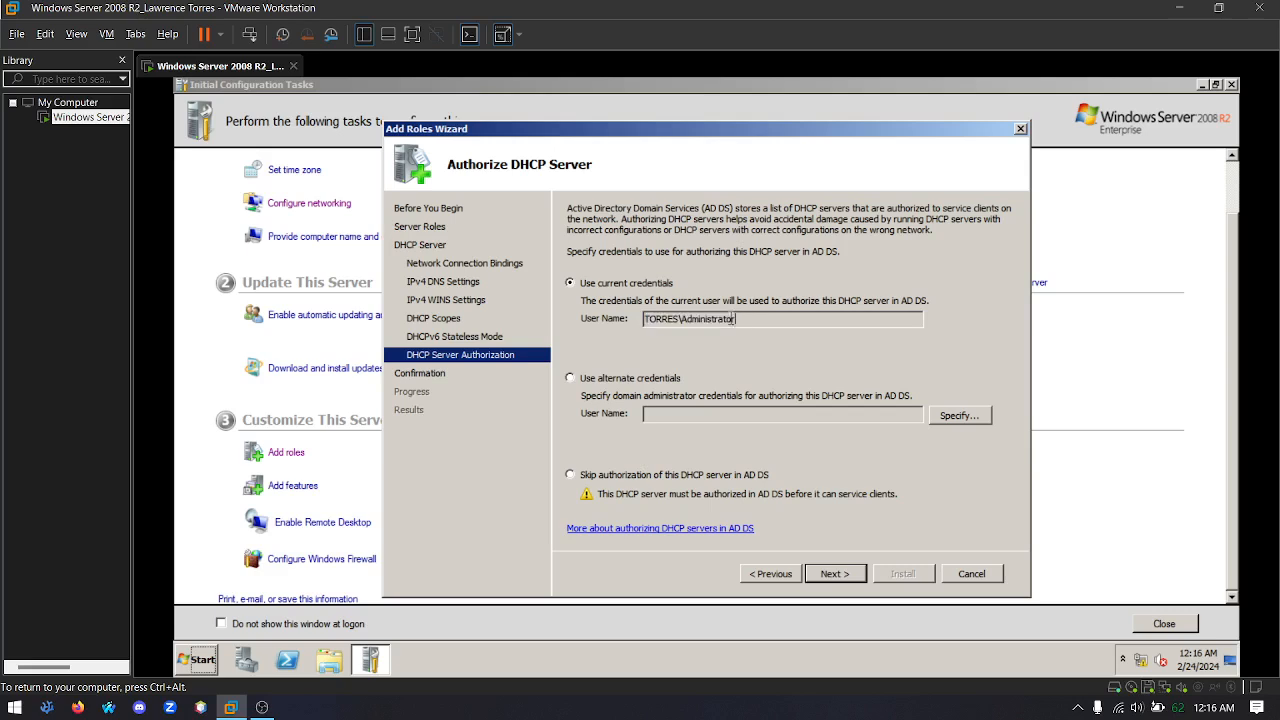
# Confirm the installation selections, install the DHCP Server role and close the wizard
pyautogui.click(832, 574)
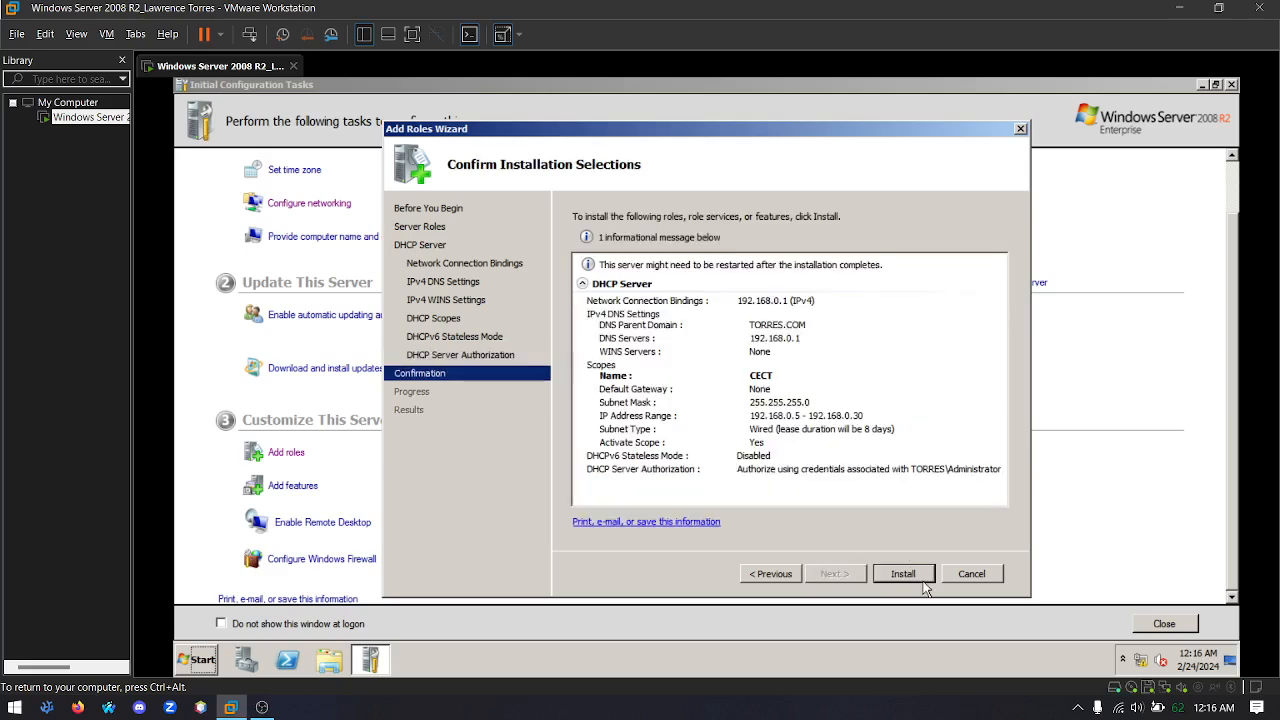
pyautogui.click(904, 577)
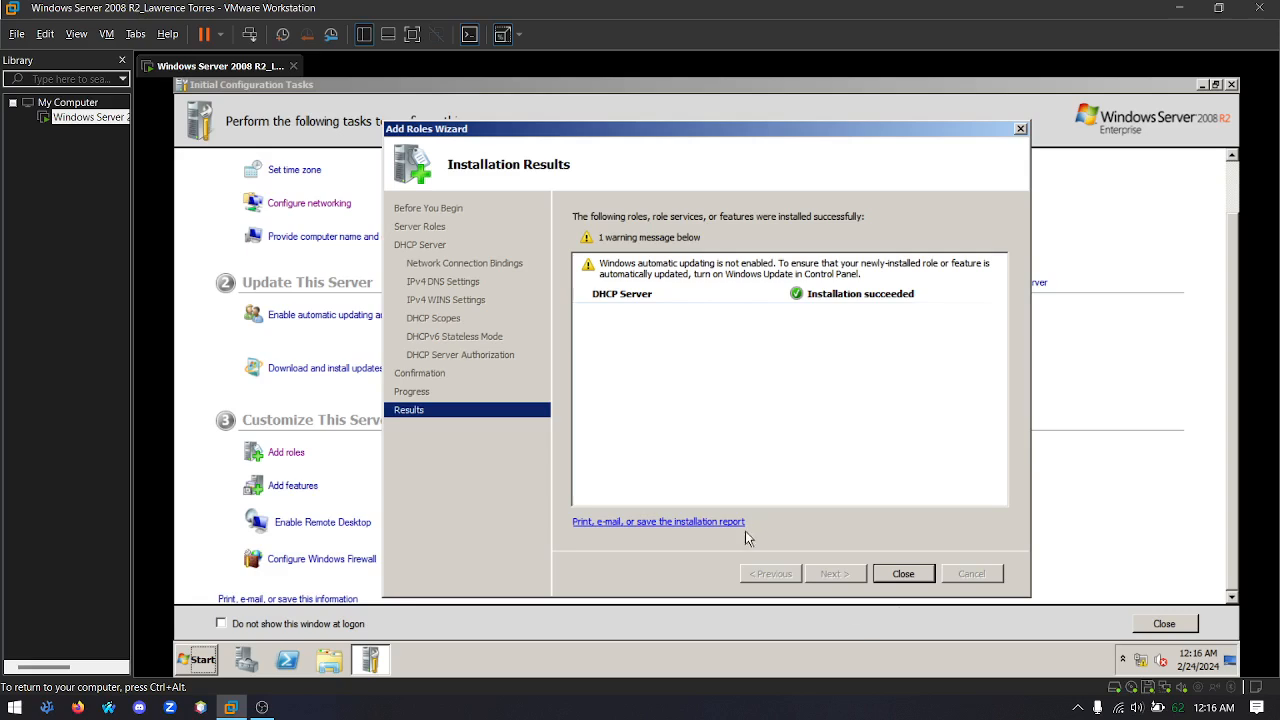
pyautogui.click(907, 570)
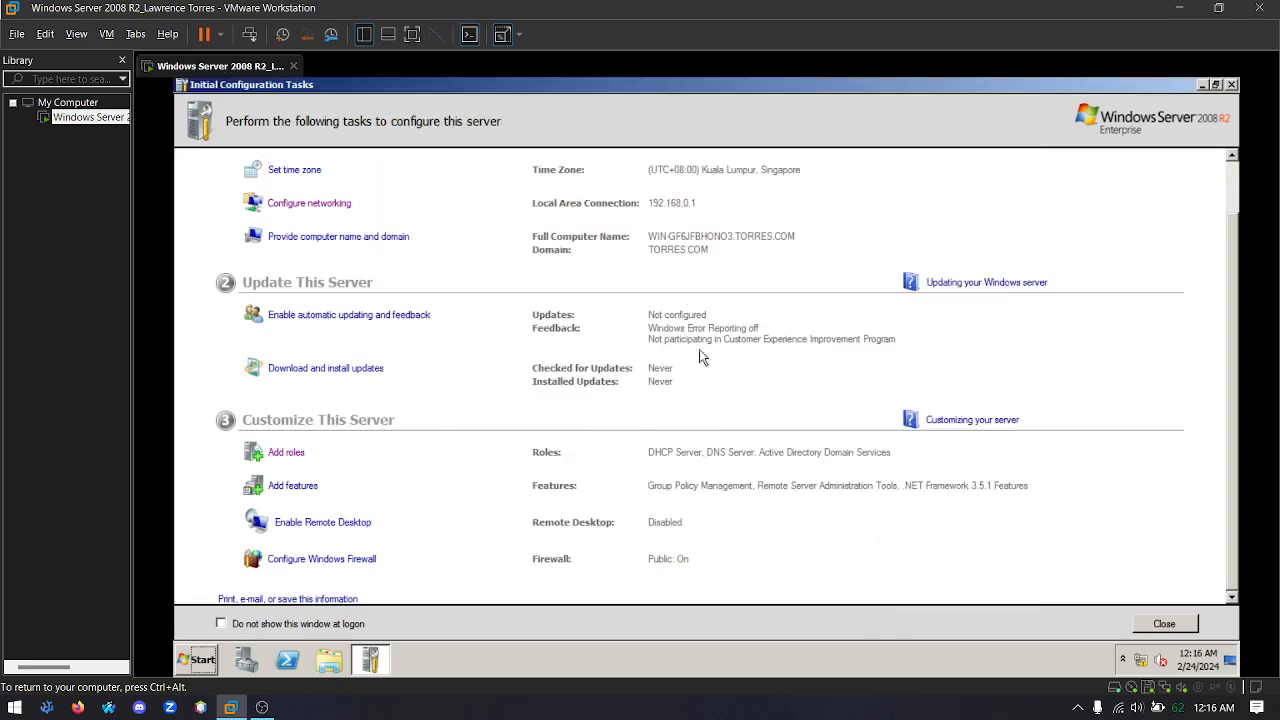
# Open the DHCP Server role in Server Manager and select its Information event 1044 for review
pyautogui.click(246, 662)
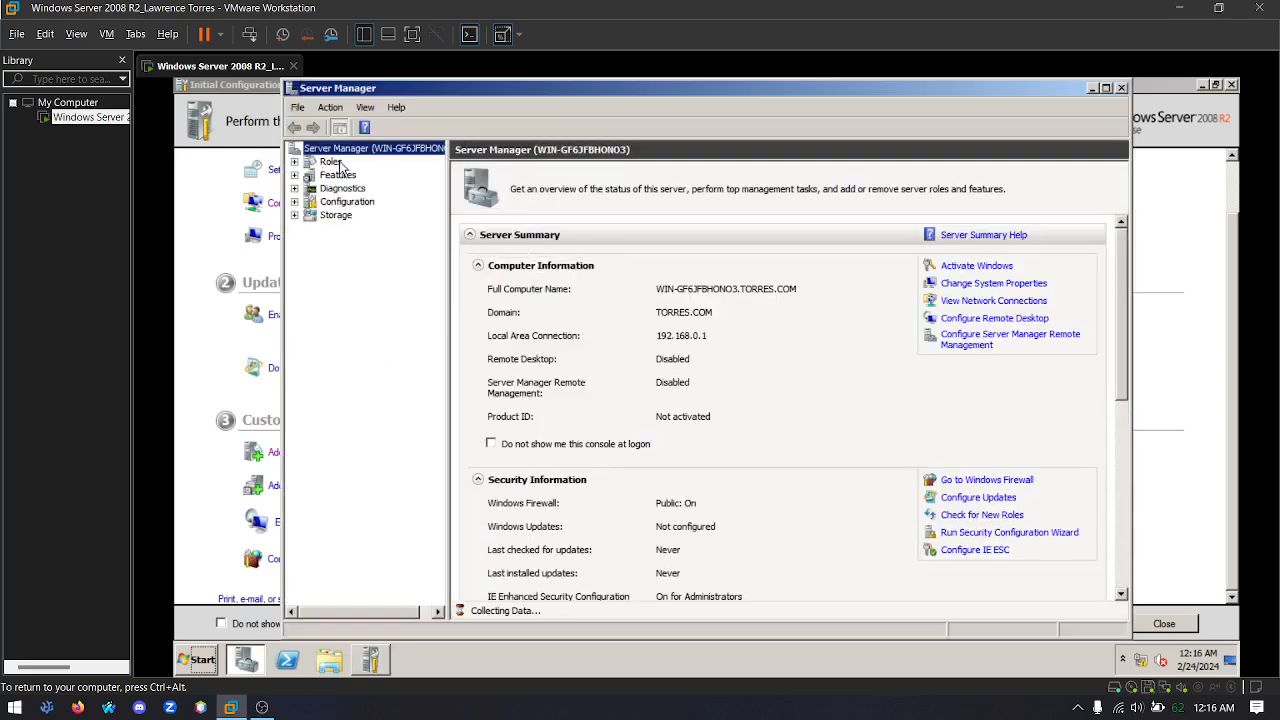
pyautogui.click(336, 165)
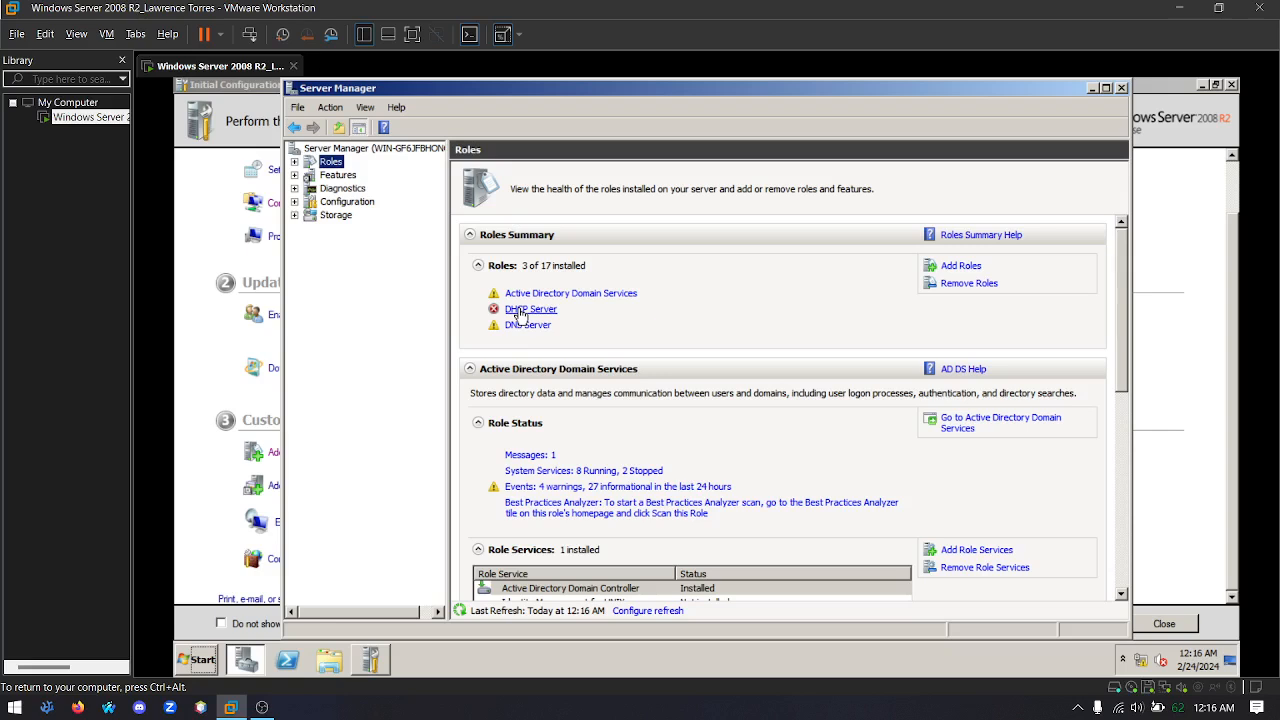
pyautogui.click(520, 310)
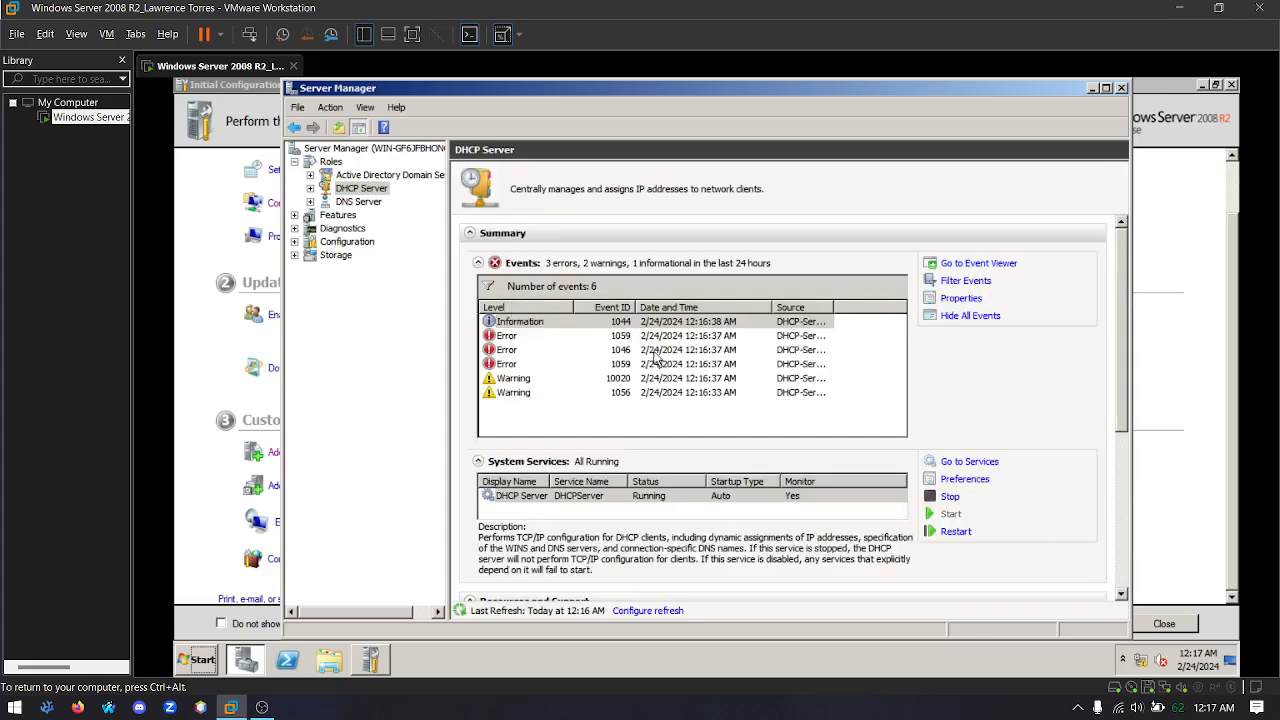
pyautogui.click(521, 323)
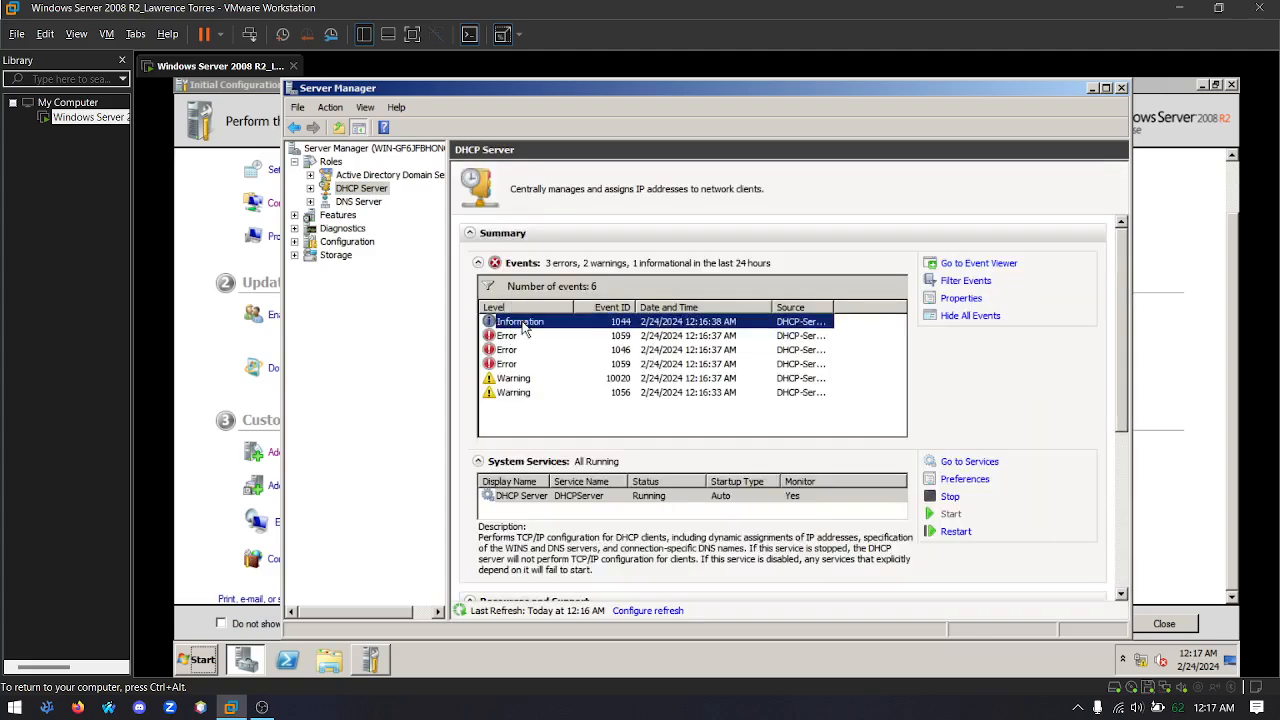
# Read the details of DHCP Information event 1044, close them, and look over the DHCP error events 1059 and 1046
pyautogui.doubleClick(522, 325)
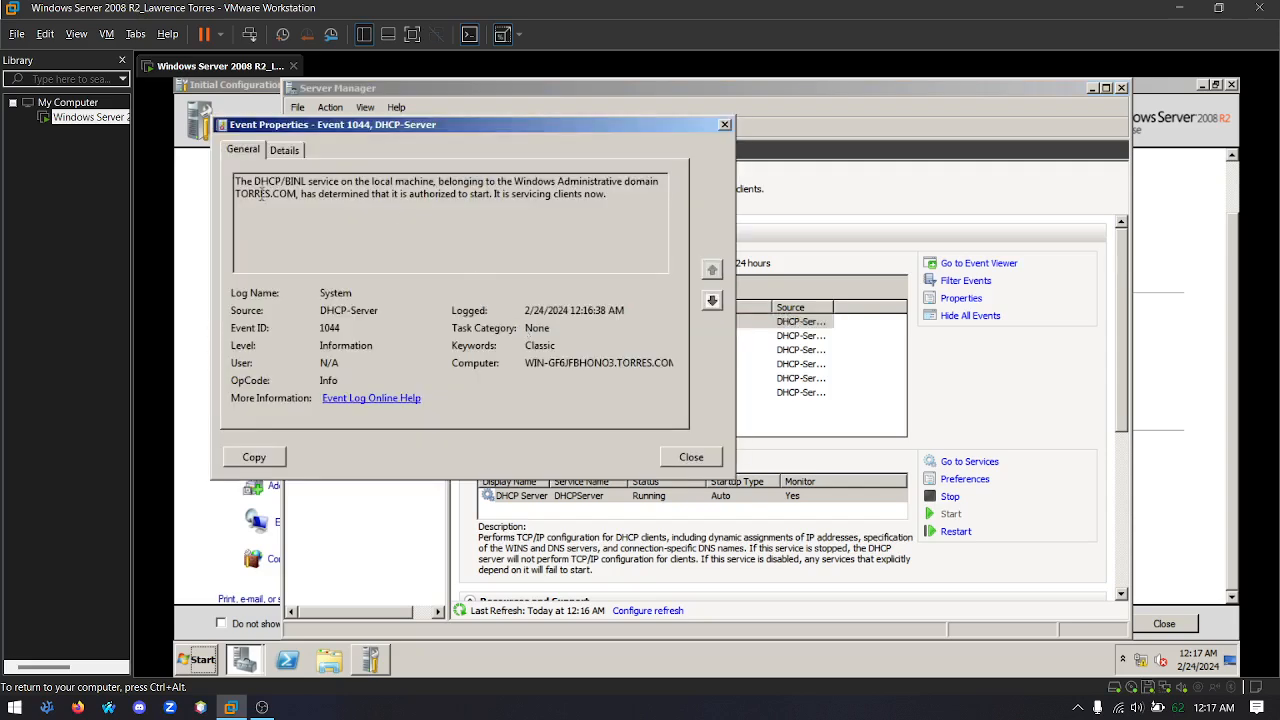
pyautogui.moveTo(260, 199); pyautogui.dragTo(511, 195)
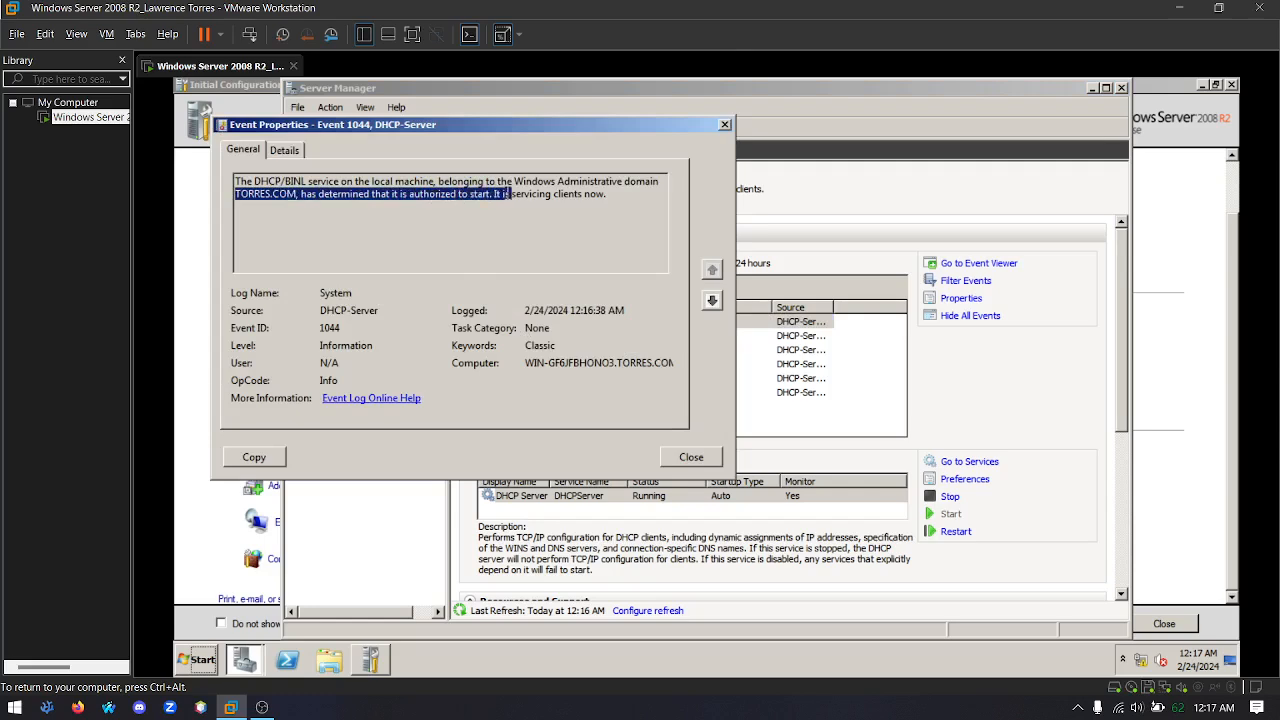
pyautogui.click(503, 197)
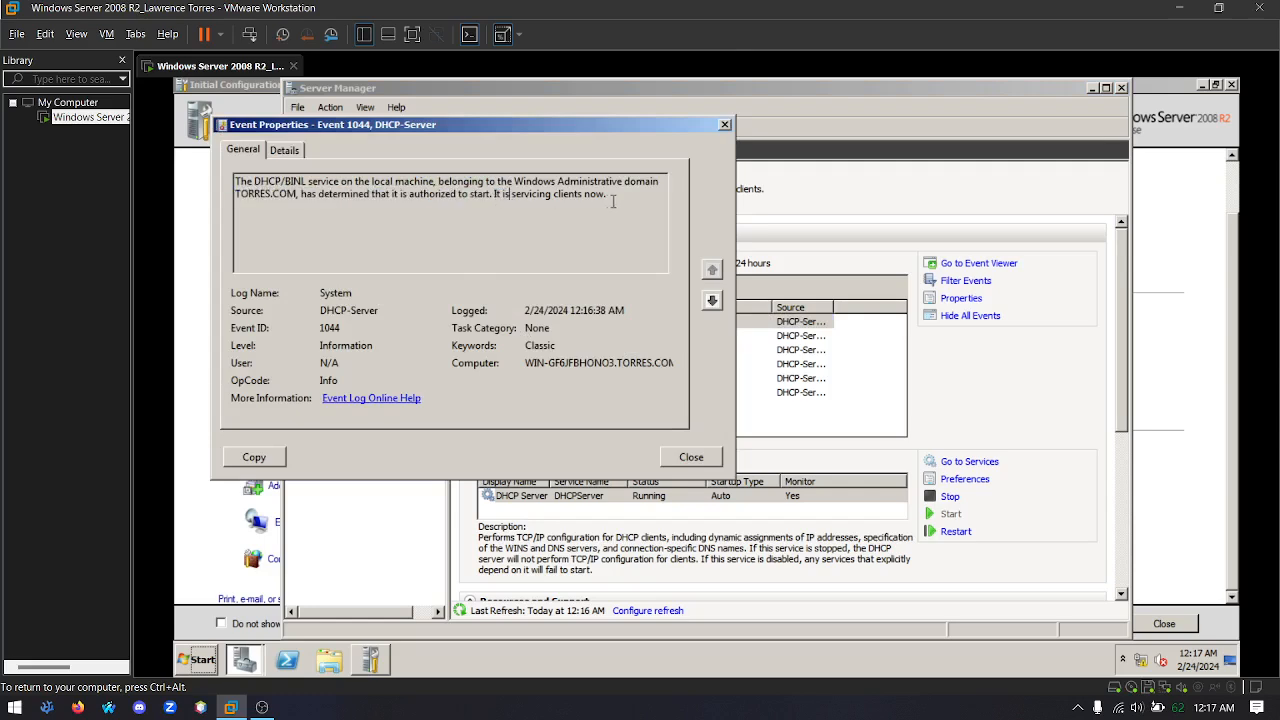
pyautogui.click(704, 457)
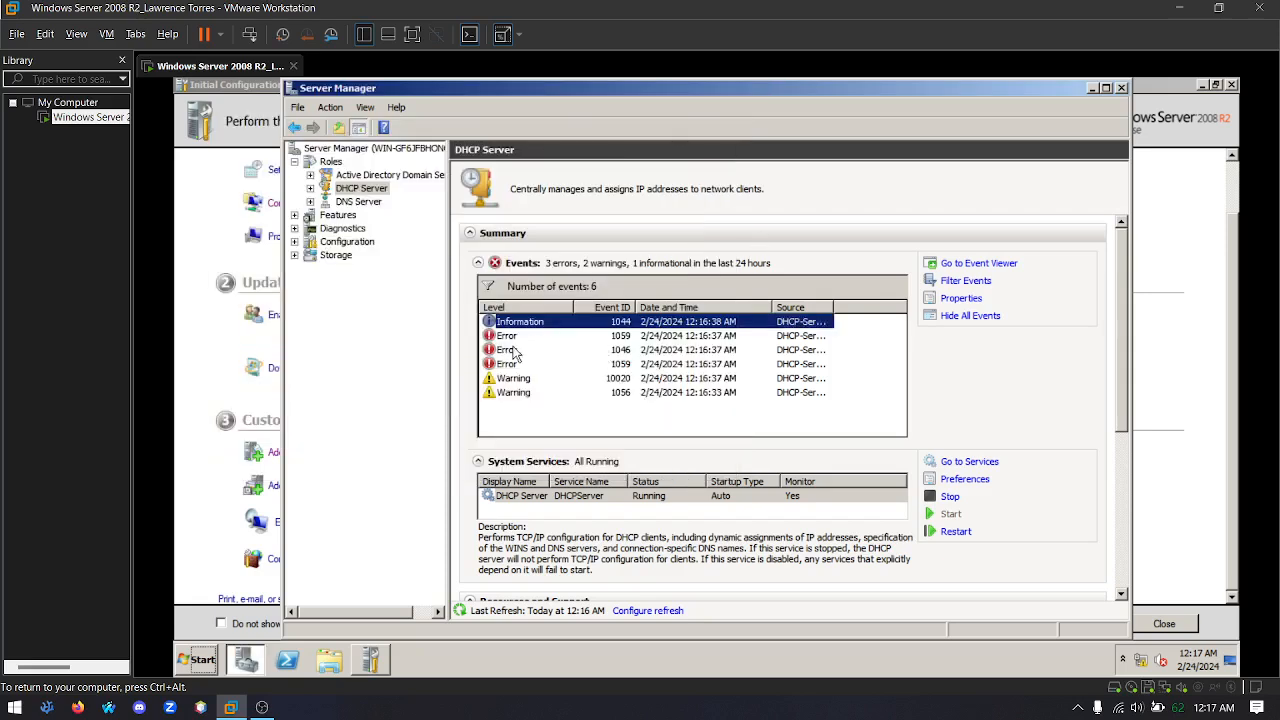
pyautogui.click(495, 336)
pyautogui.click(532, 350)
pyautogui.click(507, 364)
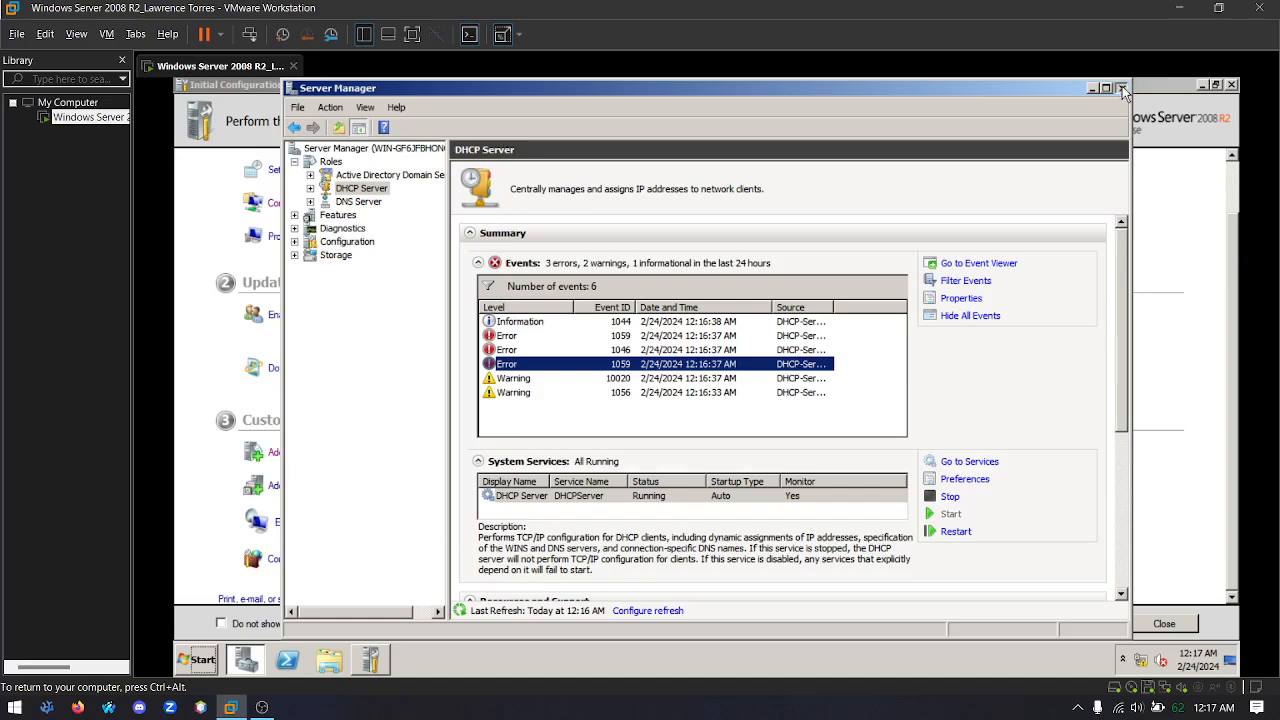
# Clear Server Manager and Initial Configuration Tasks off the desktop and create a desktop folder named Virtual Drives
pyautogui.click(1123, 90)
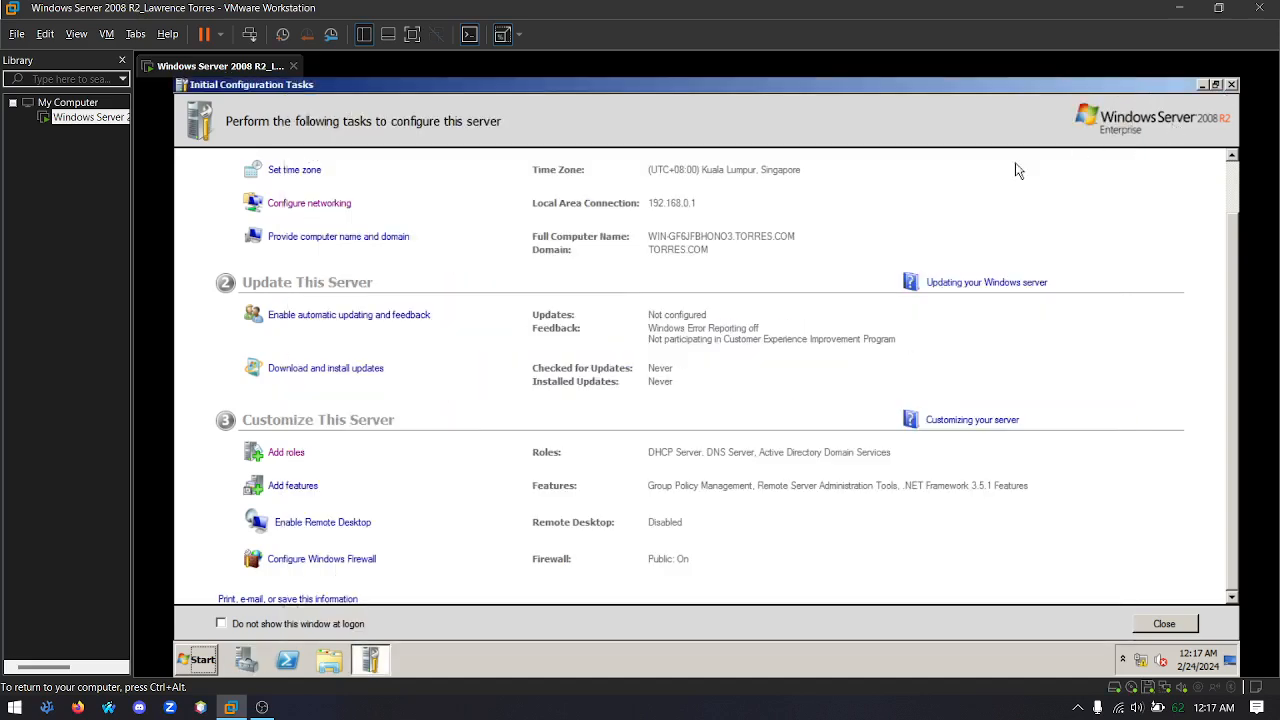
pyautogui.click(1204, 86)
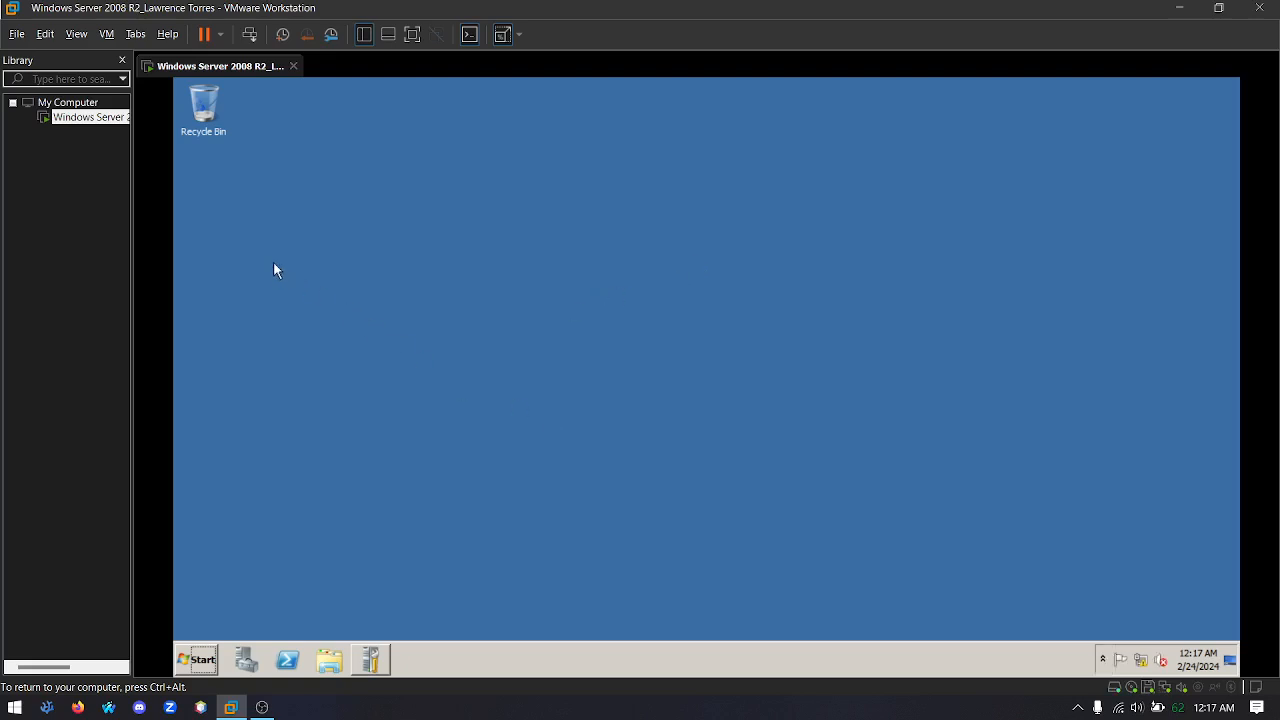
pyautogui.rightClick(195, 162)
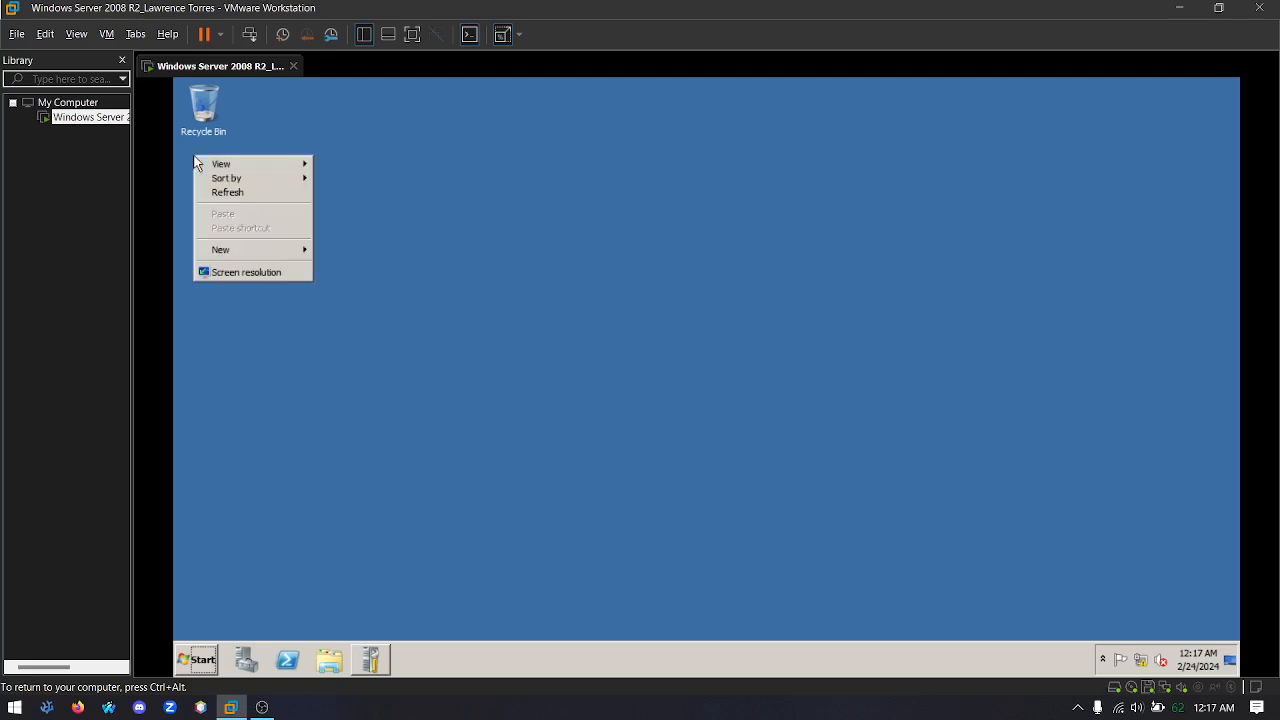
pyautogui.moveTo(285, 251)
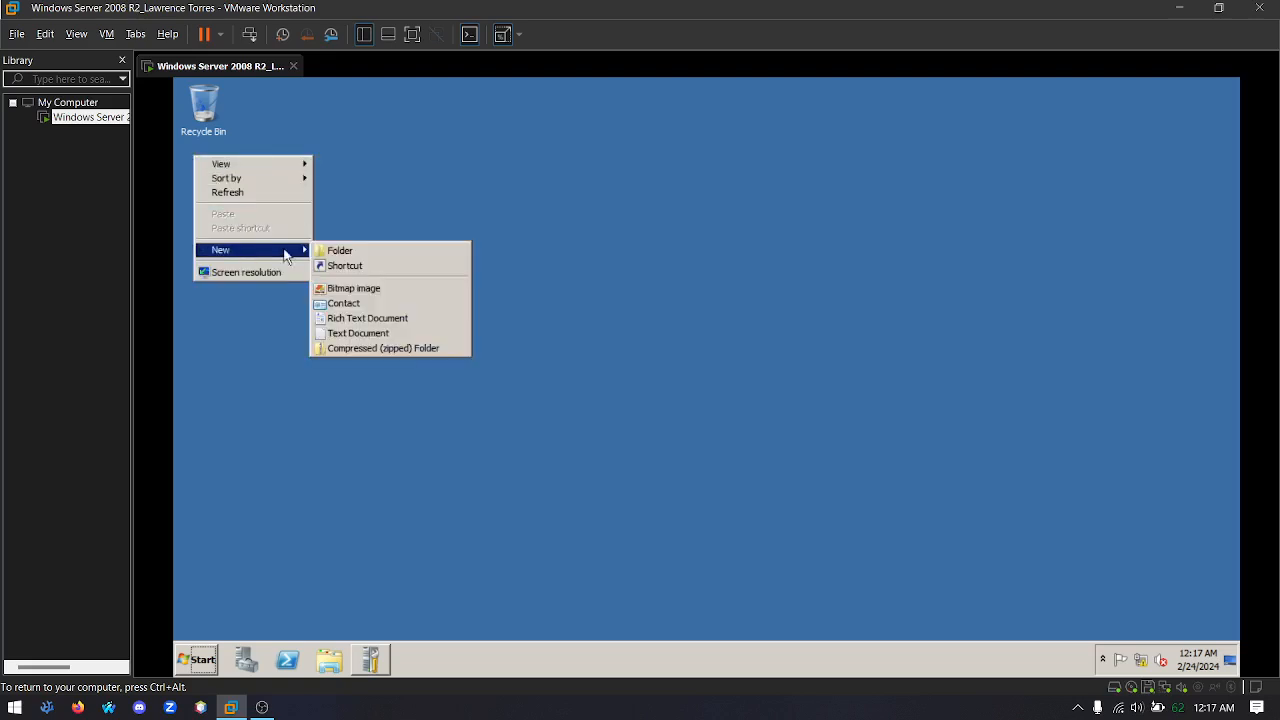
pyautogui.click(366, 251)
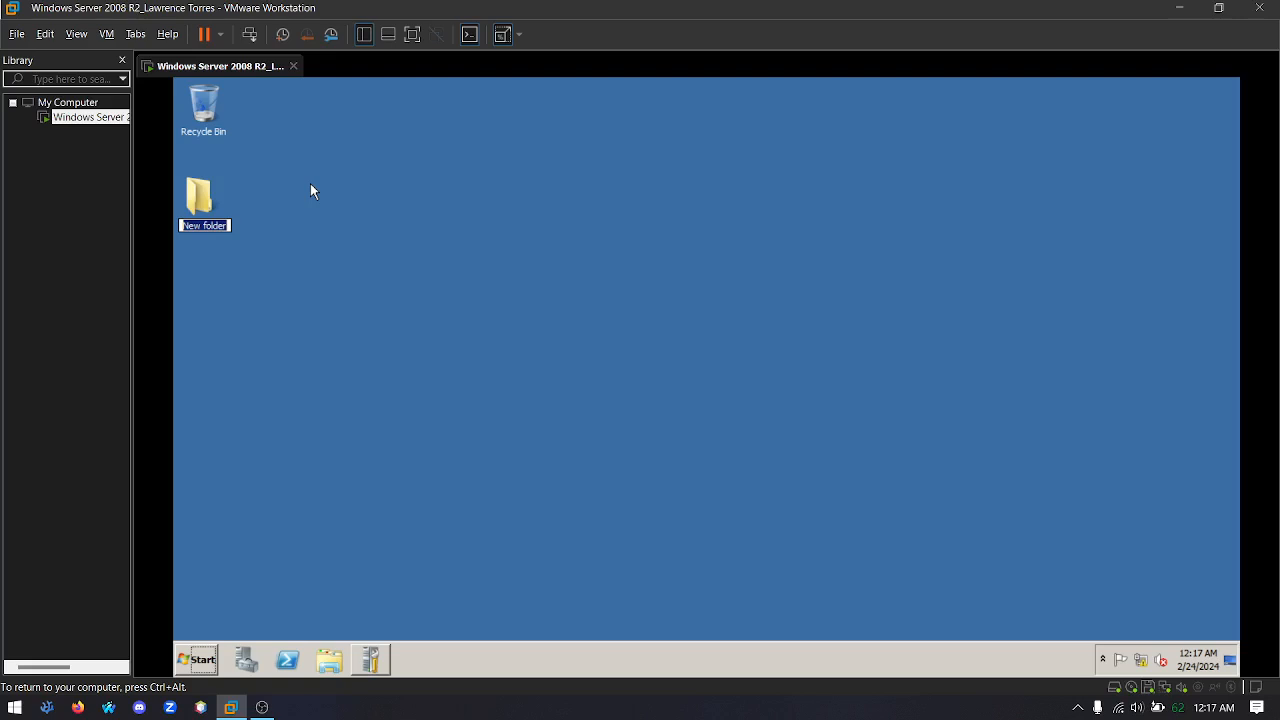
pyautogui.write('VD')
pyautogui.press('BackSpace')
pyautogui.write('irtual dRIVES')
pyautogui.press('BackSpace')
pyautogui.press('BackSpace')
pyautogui.press('BackSpace')
pyautogui.press('BackSpace')
pyautogui.press('BackSpace')
pyautogui.press('BackSpace')
pyautogui.write('Drives')
pyautogui.press('Return')
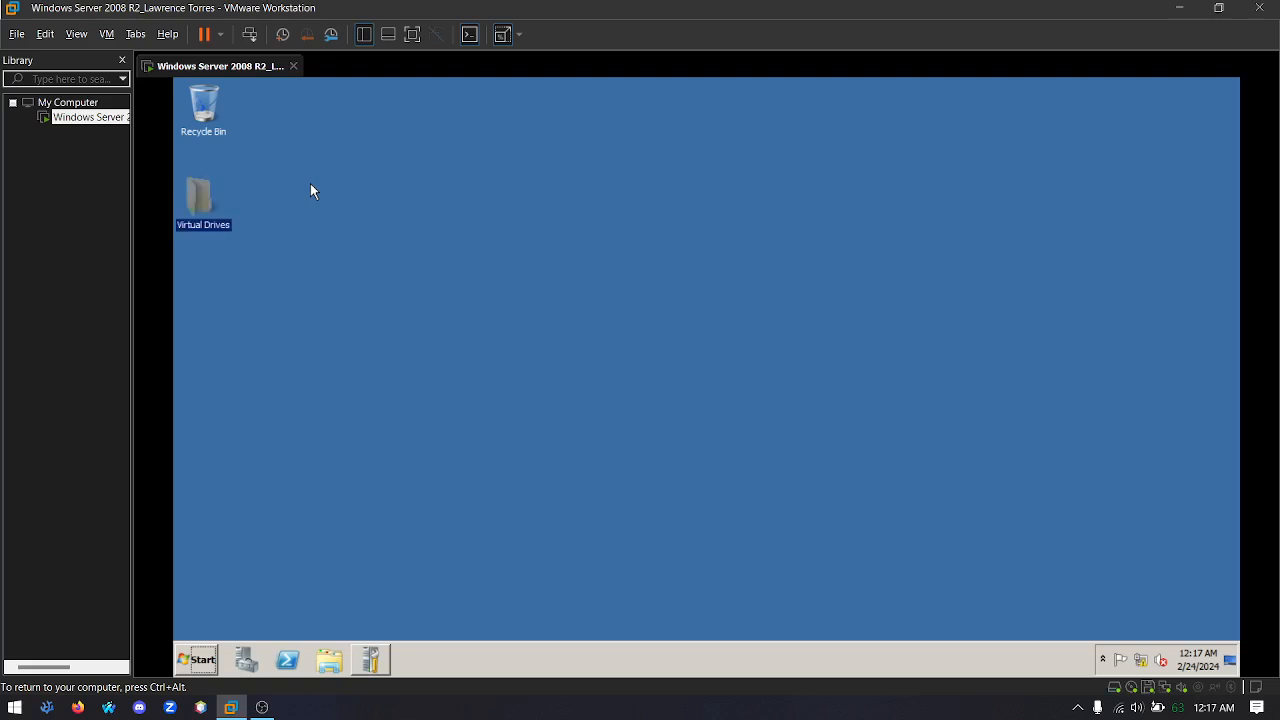
# Share the Virtual Drives folder with Everyone at the Read/Write permission level
pyautogui.rightClick(197, 192)
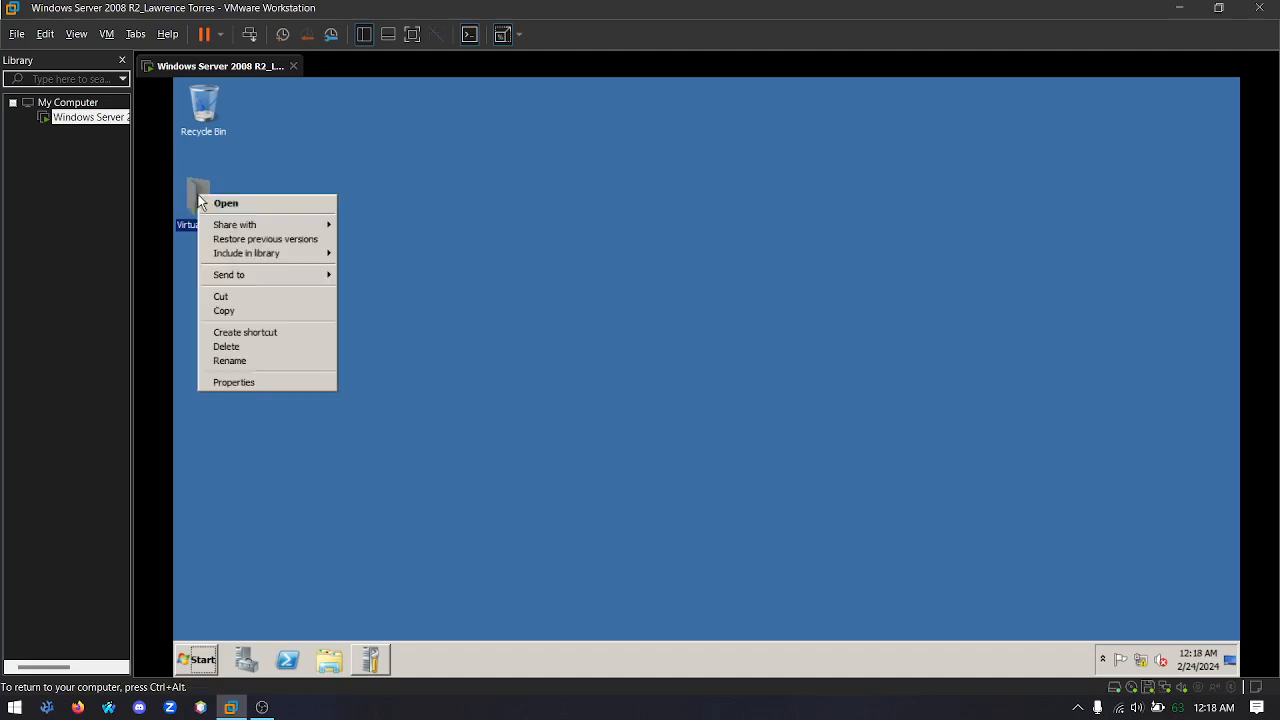
pyautogui.click(259, 385)
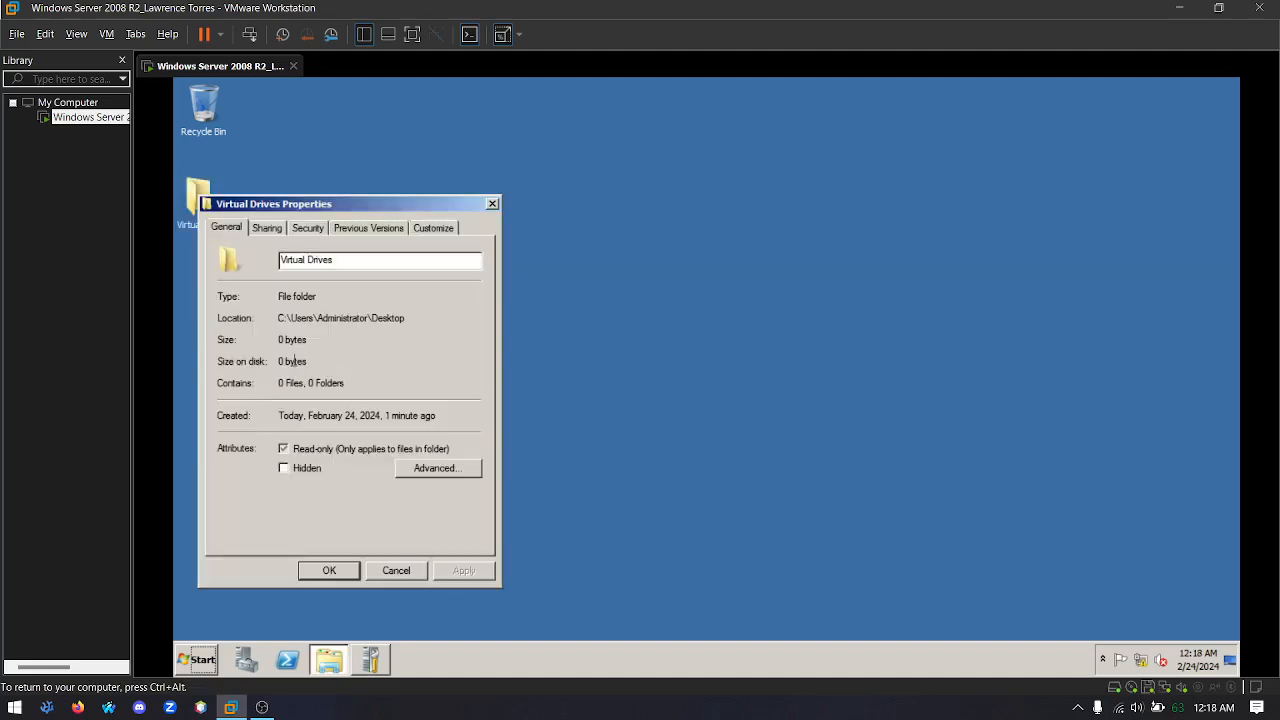
pyautogui.click(266, 228)
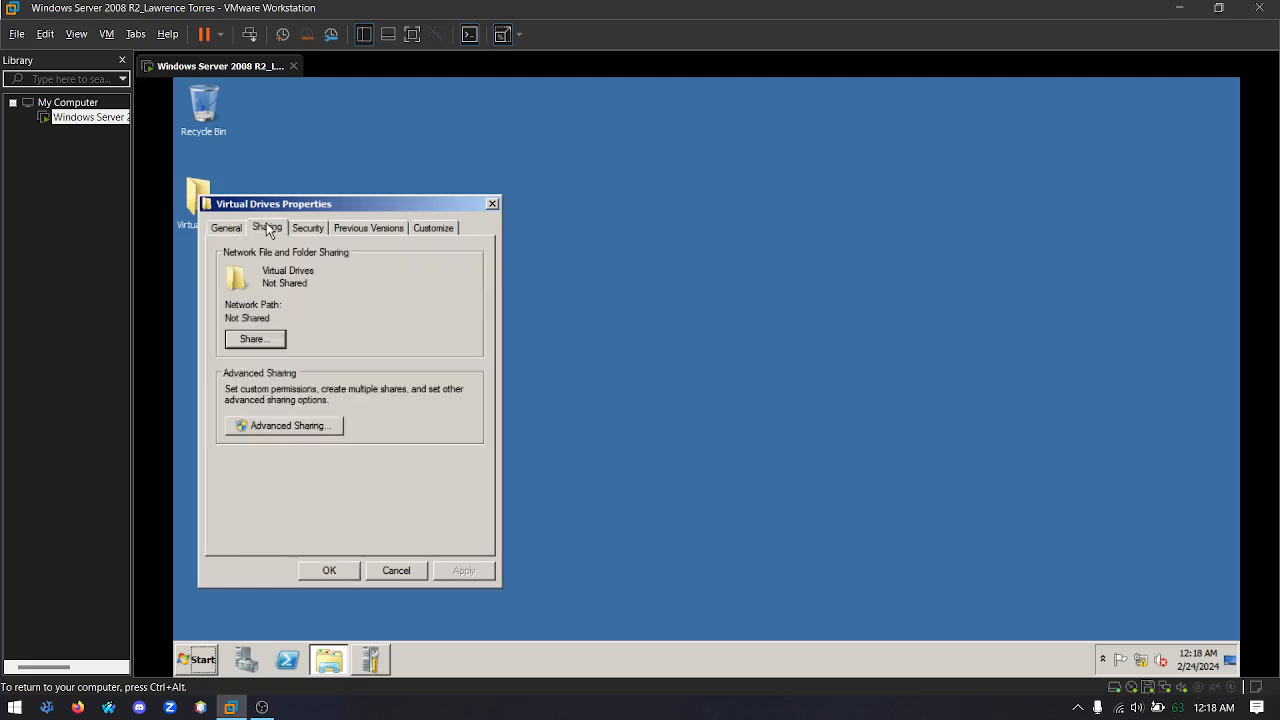
pyautogui.click(253, 340)
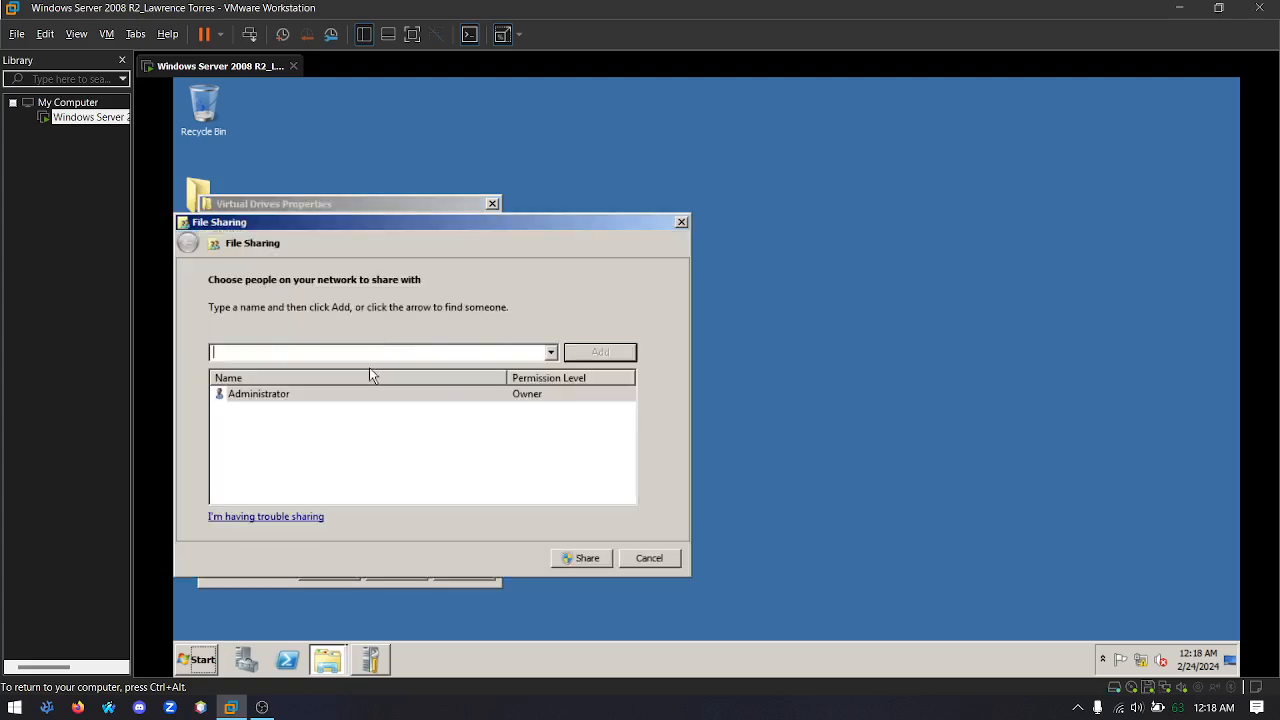
pyautogui.click(551, 352)
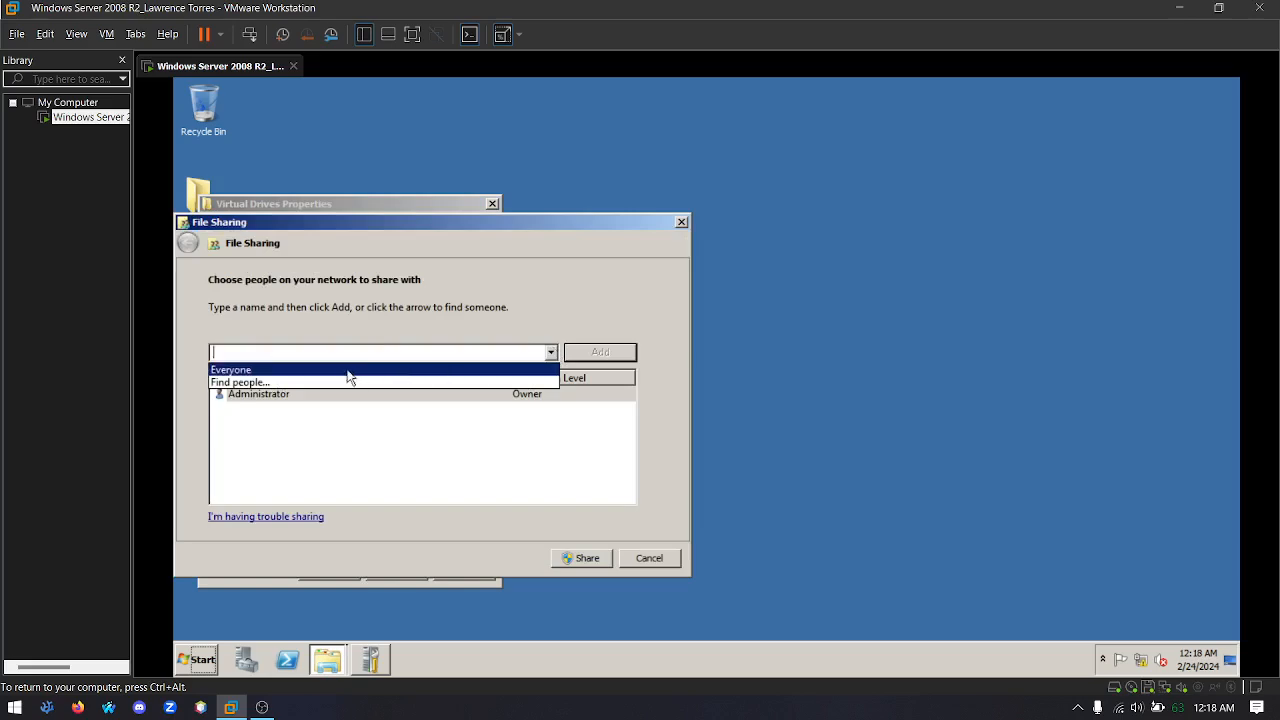
pyautogui.click(238, 369)
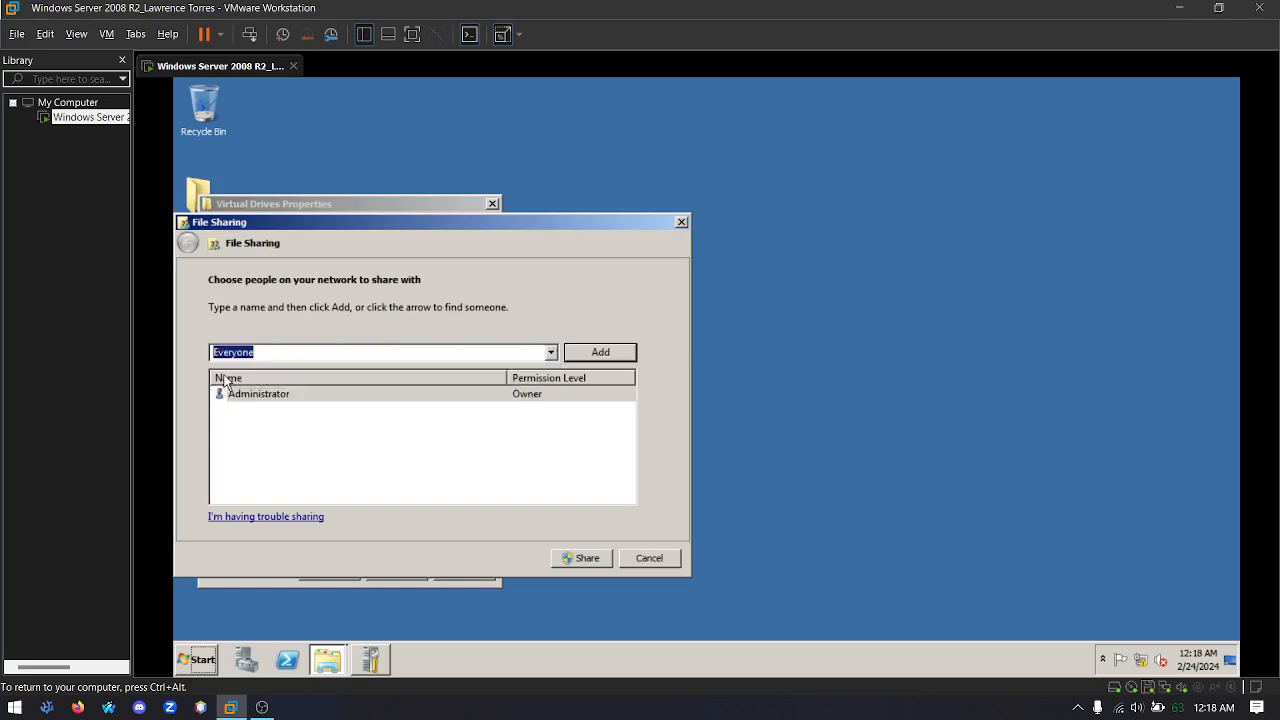
pyautogui.click(587, 355)
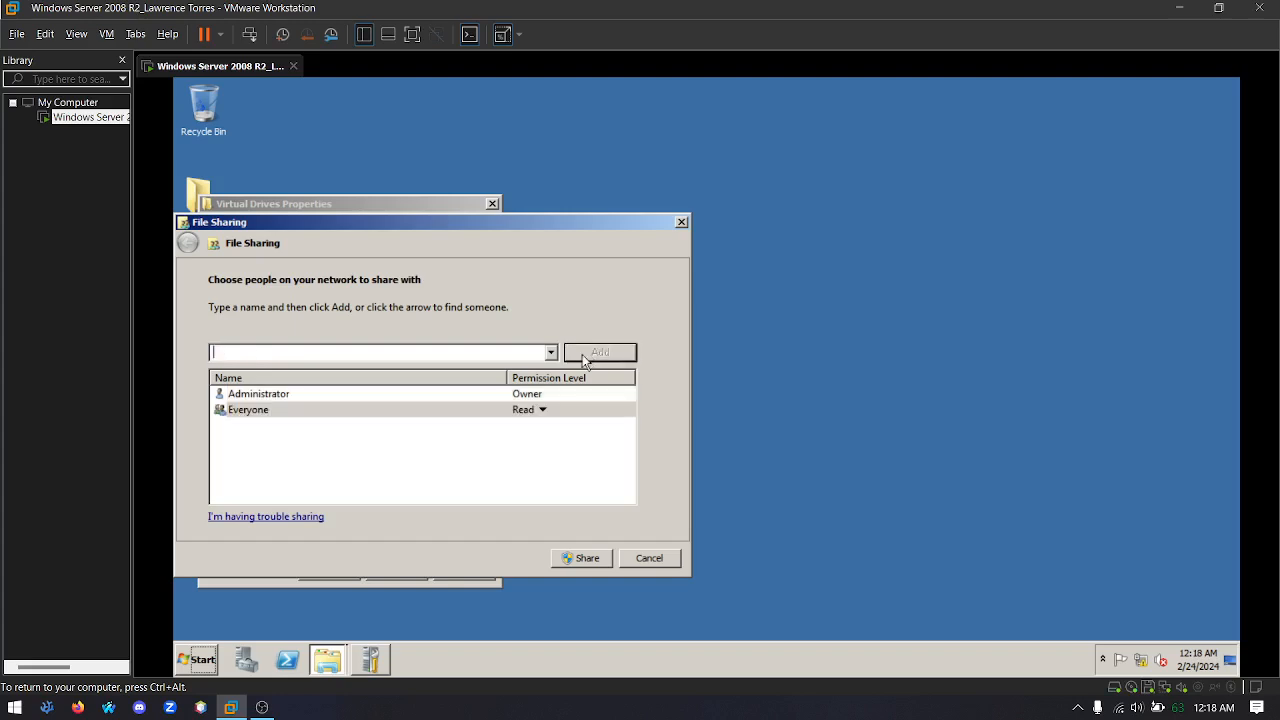
pyautogui.click(538, 411)
pyautogui.click(590, 425)
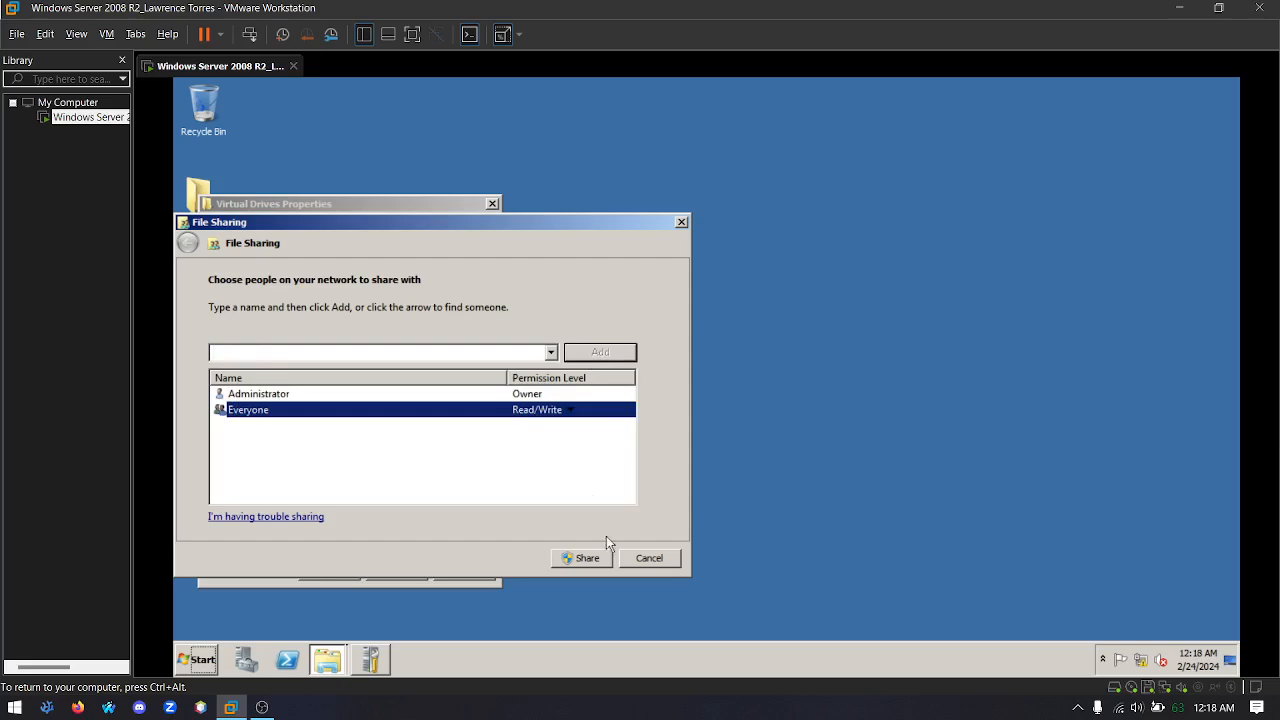
pyautogui.click(585, 557)
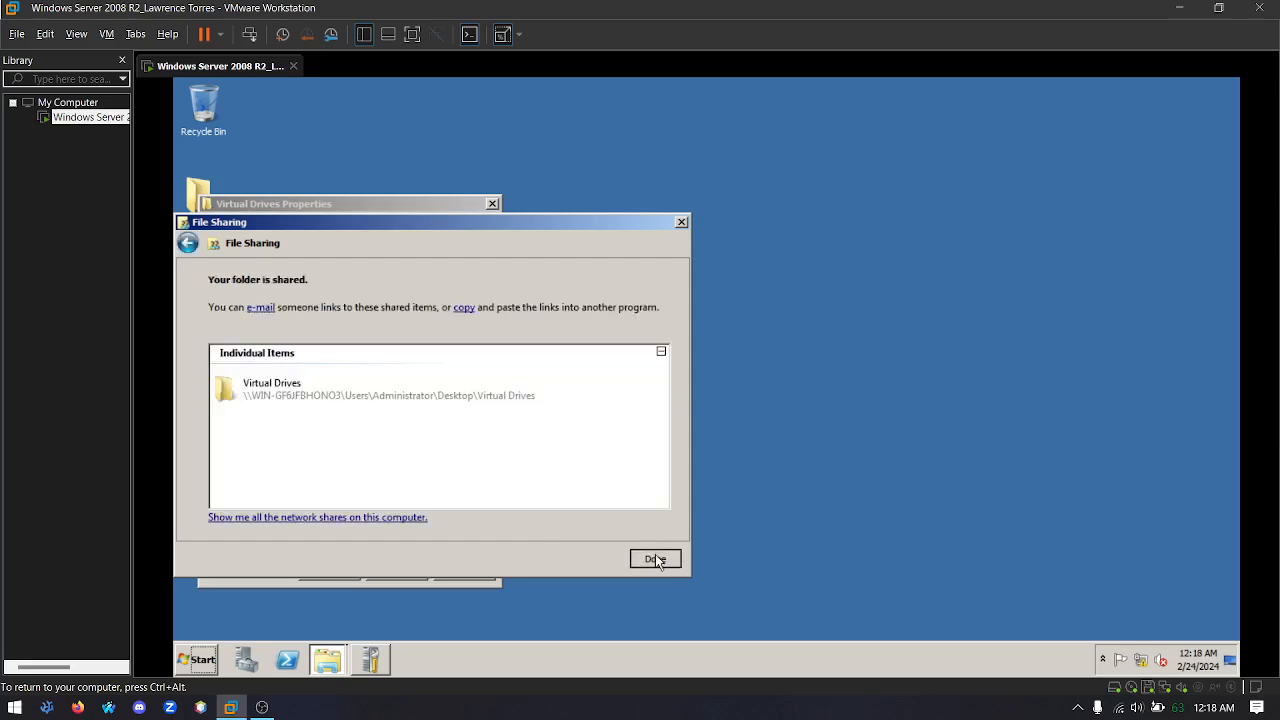
pyautogui.click(654, 558)
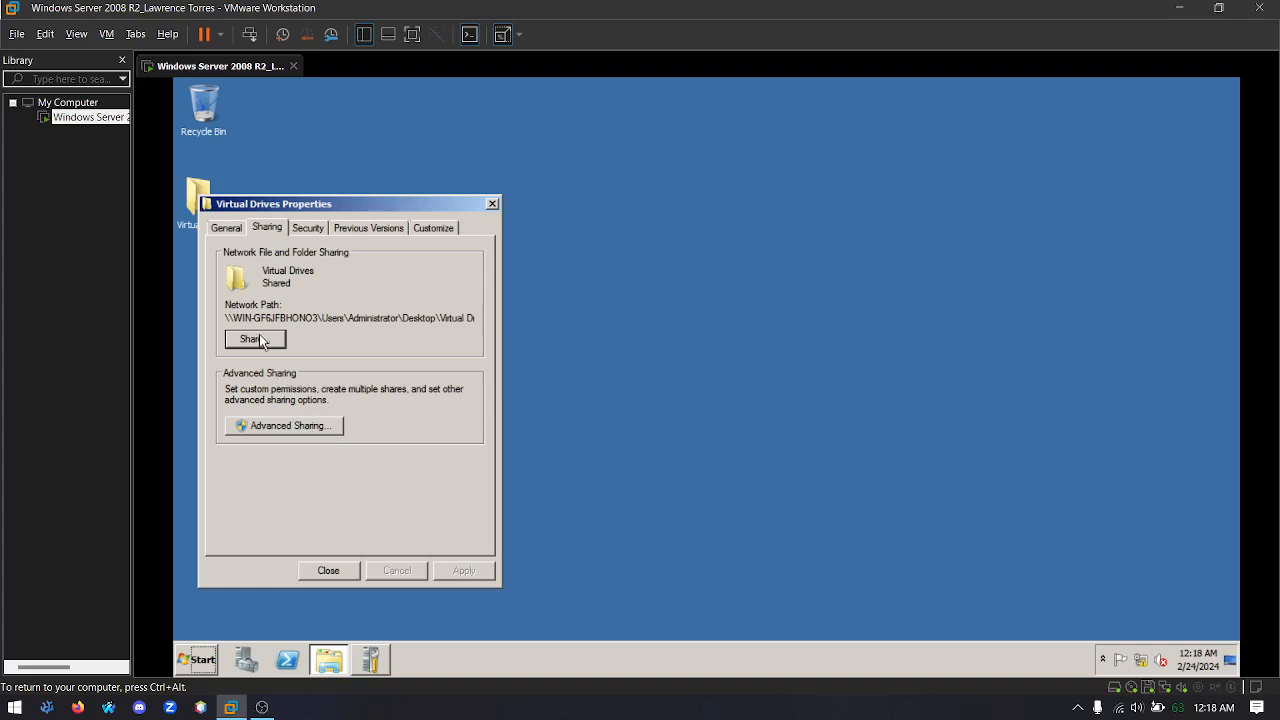
# Enable advanced sharing for the folder under the share name Virtual Drives and allow Everyone Full Control
pyautogui.click(290, 426)
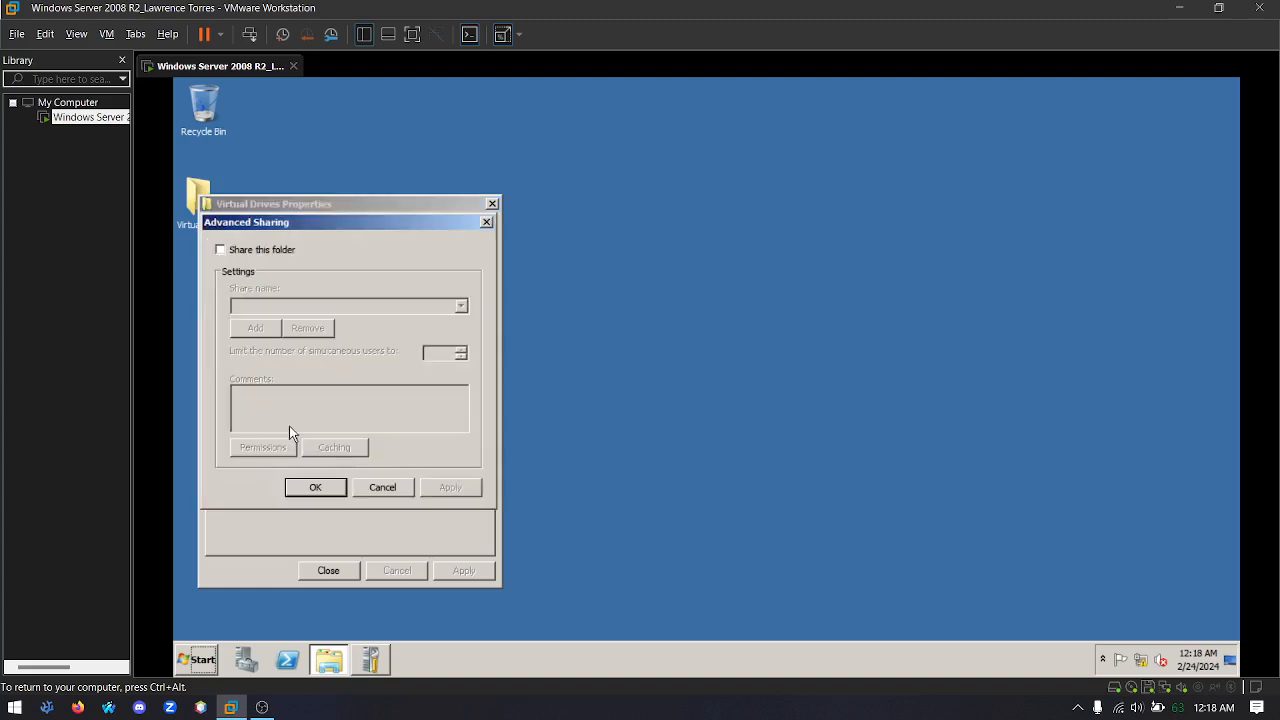
pyautogui.click(220, 250)
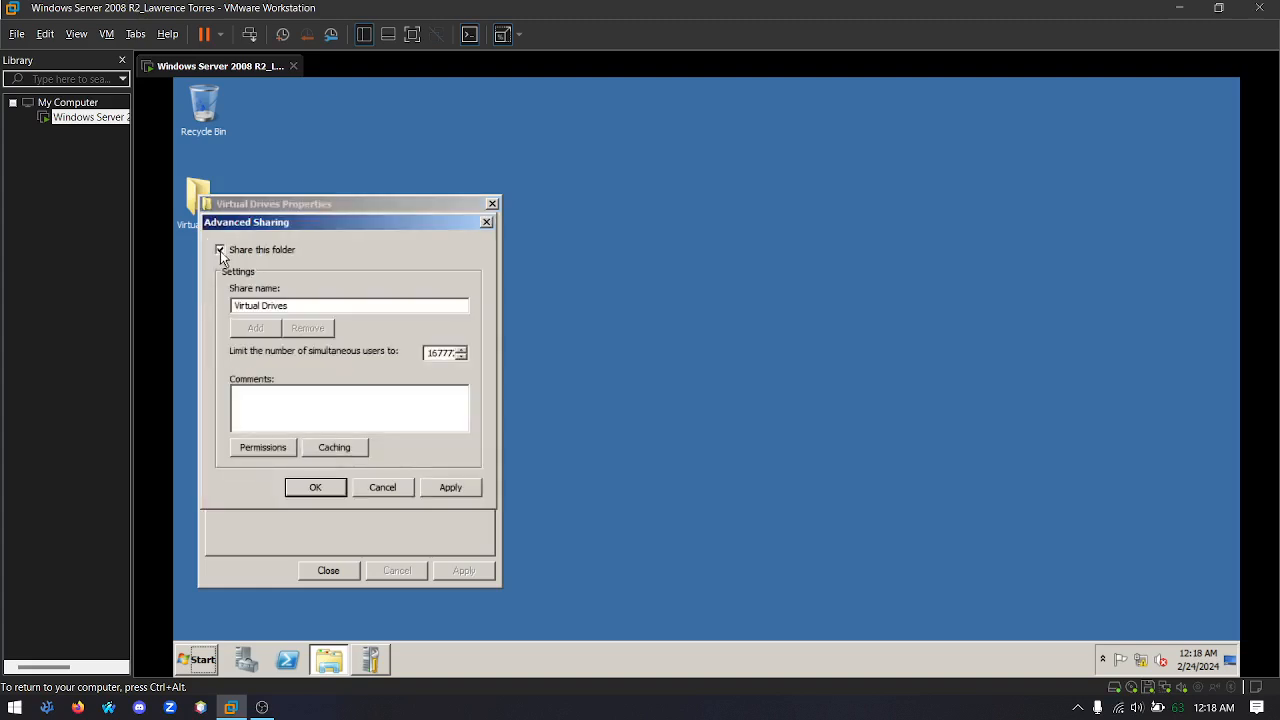
pyautogui.click(263, 446)
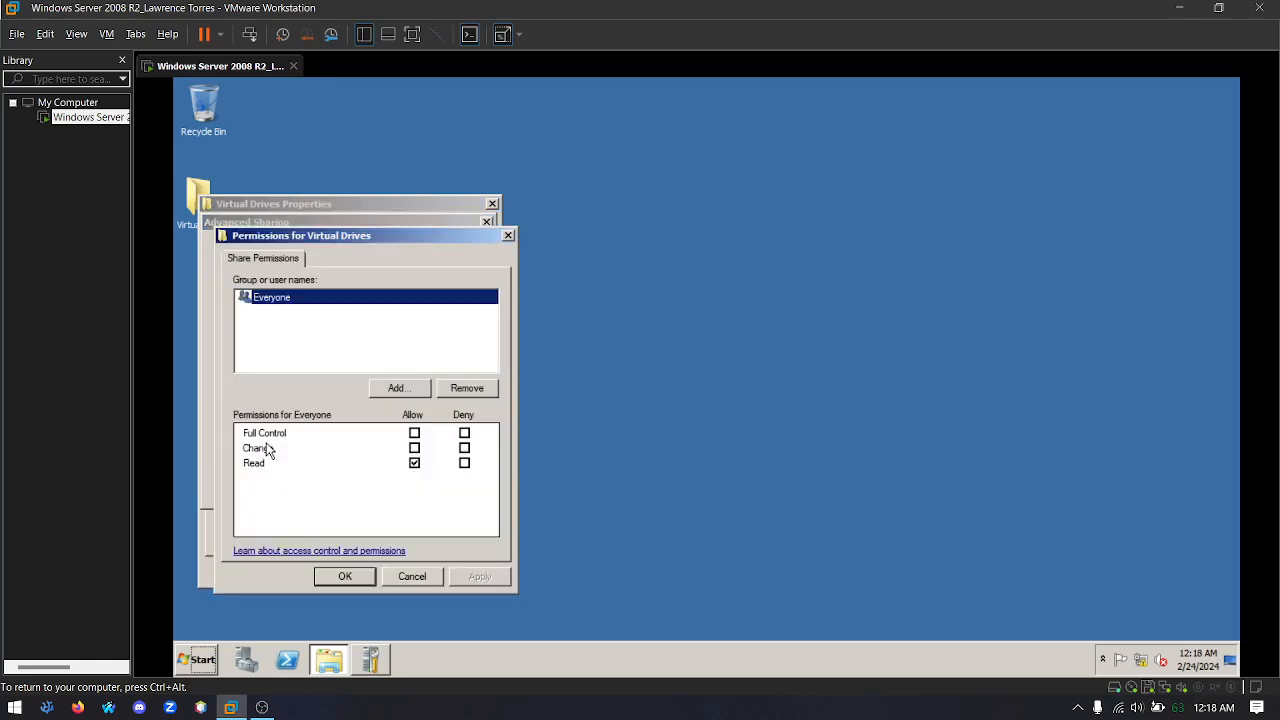
pyautogui.click(415, 434)
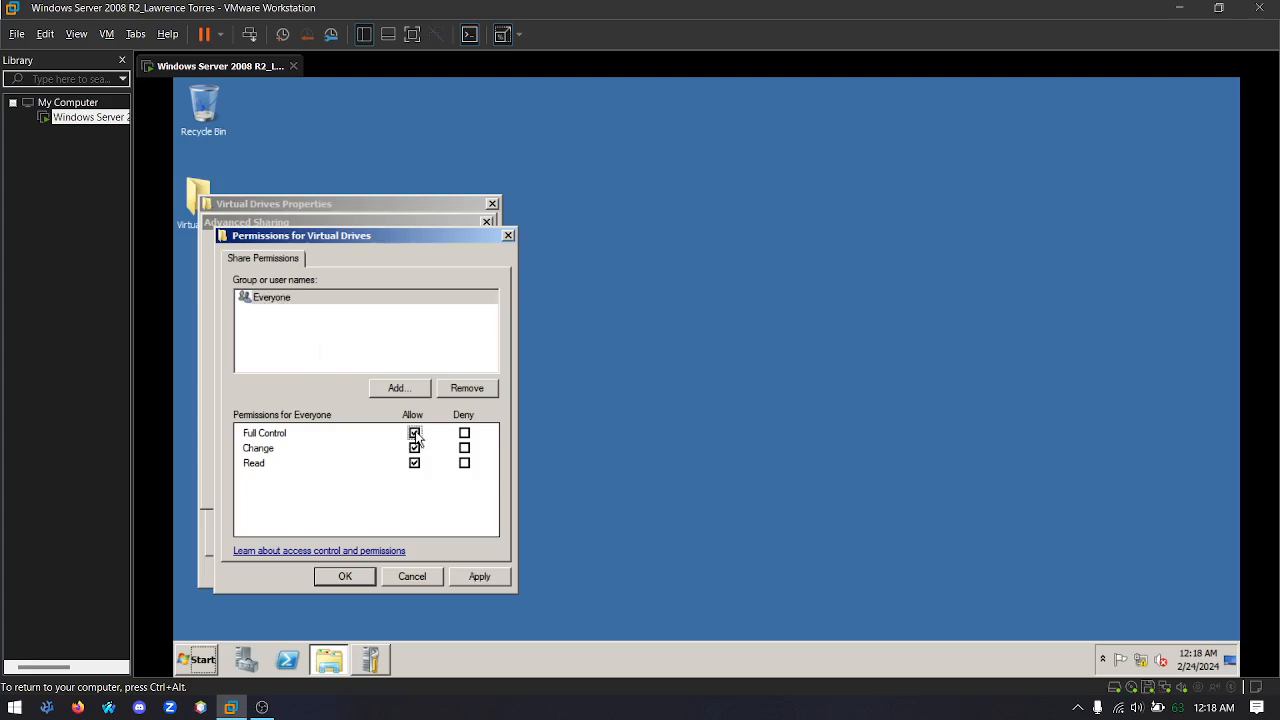
pyautogui.click(485, 577)
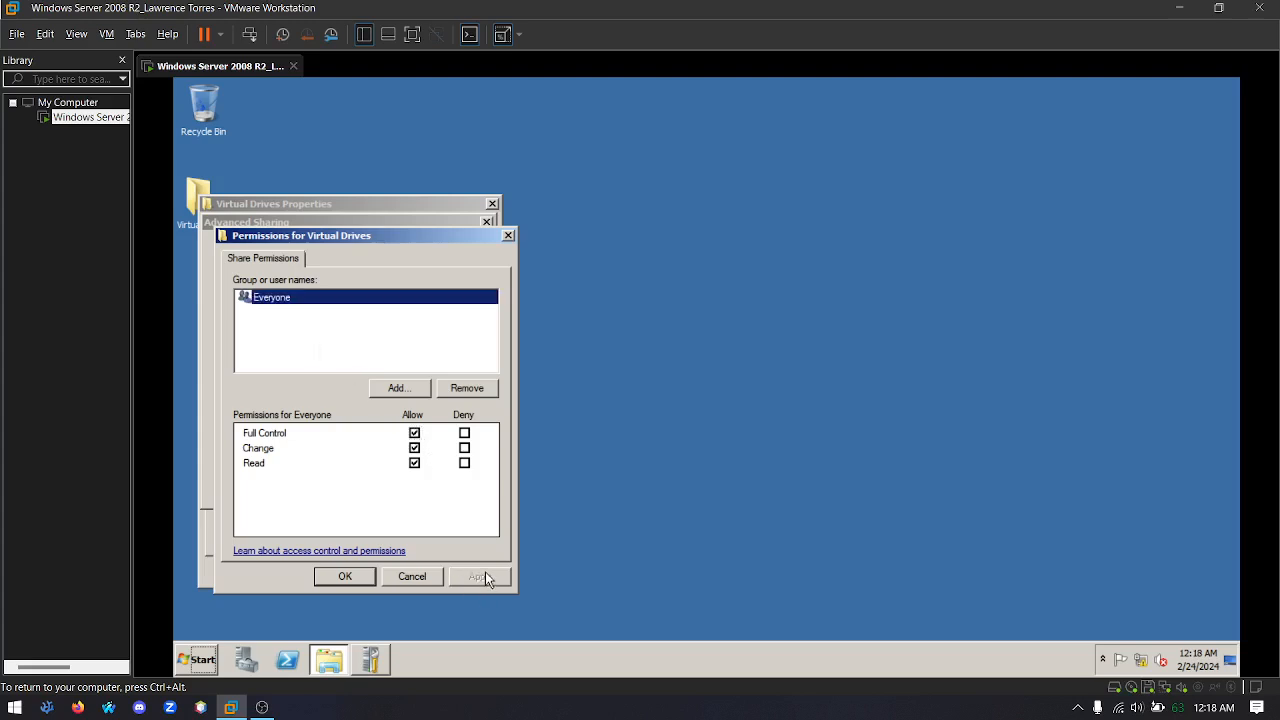
pyautogui.click(345, 576)
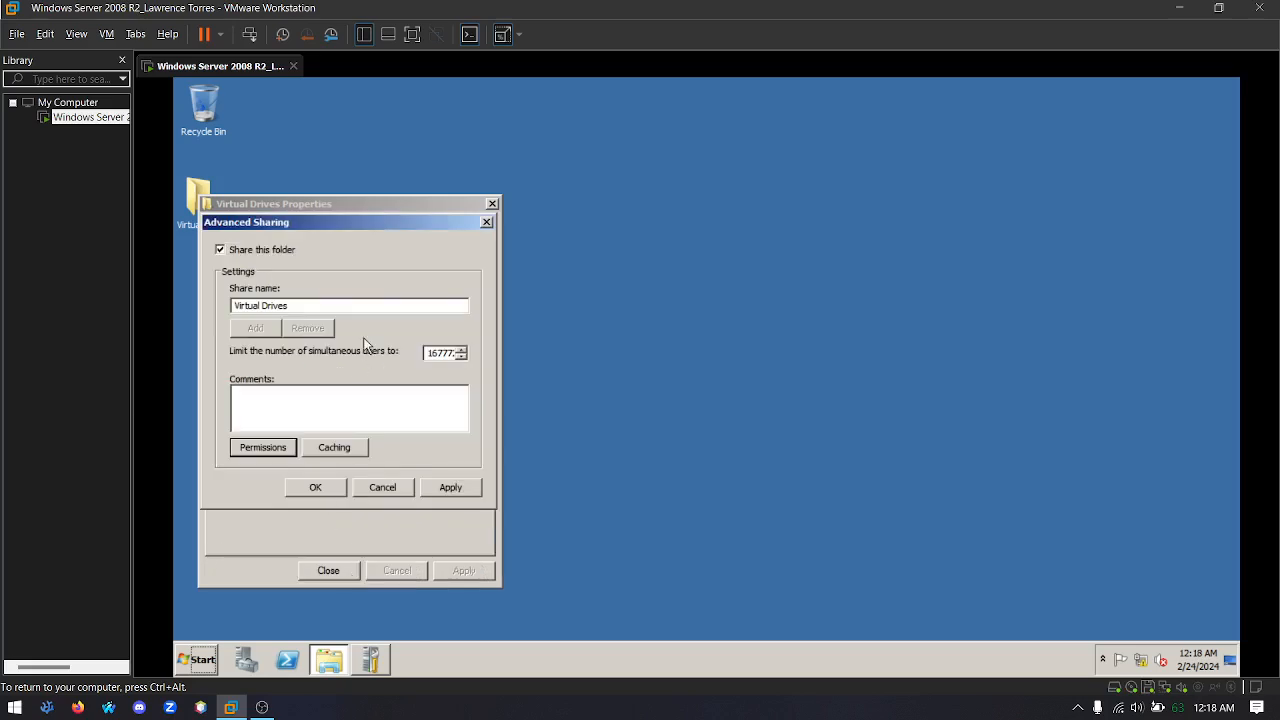
pyautogui.click(450, 488)
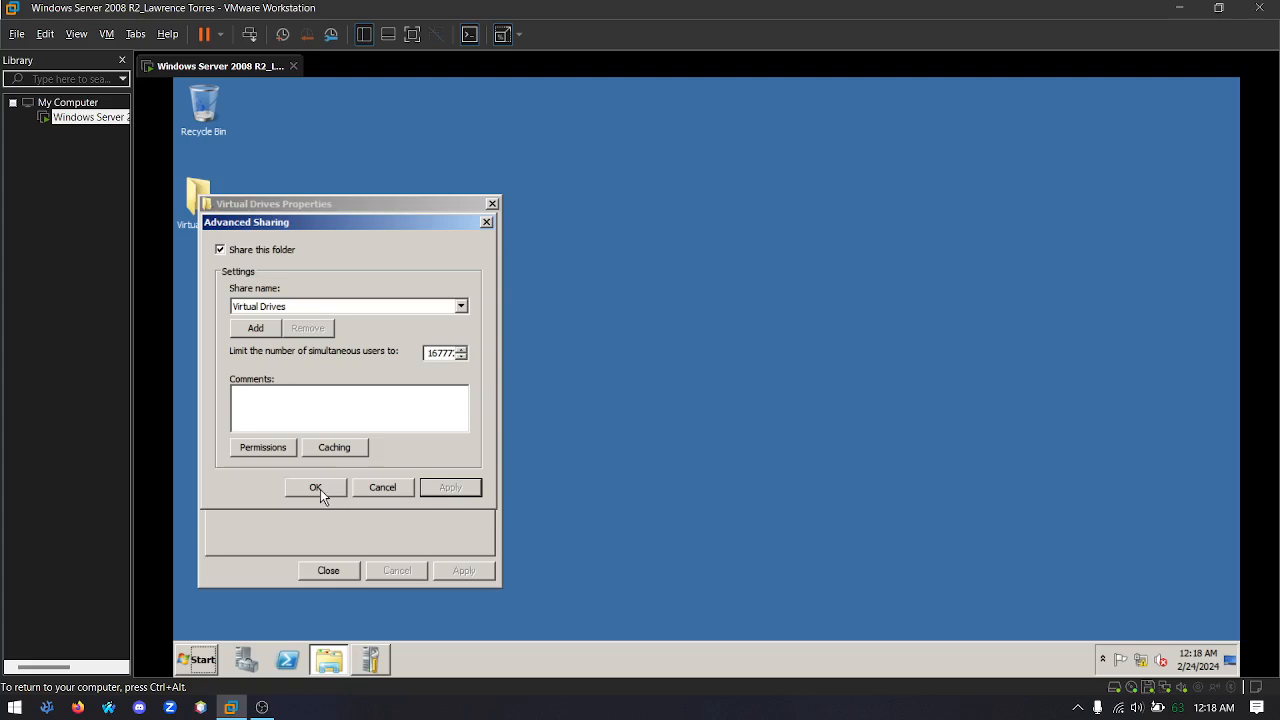
pyautogui.click(322, 489)
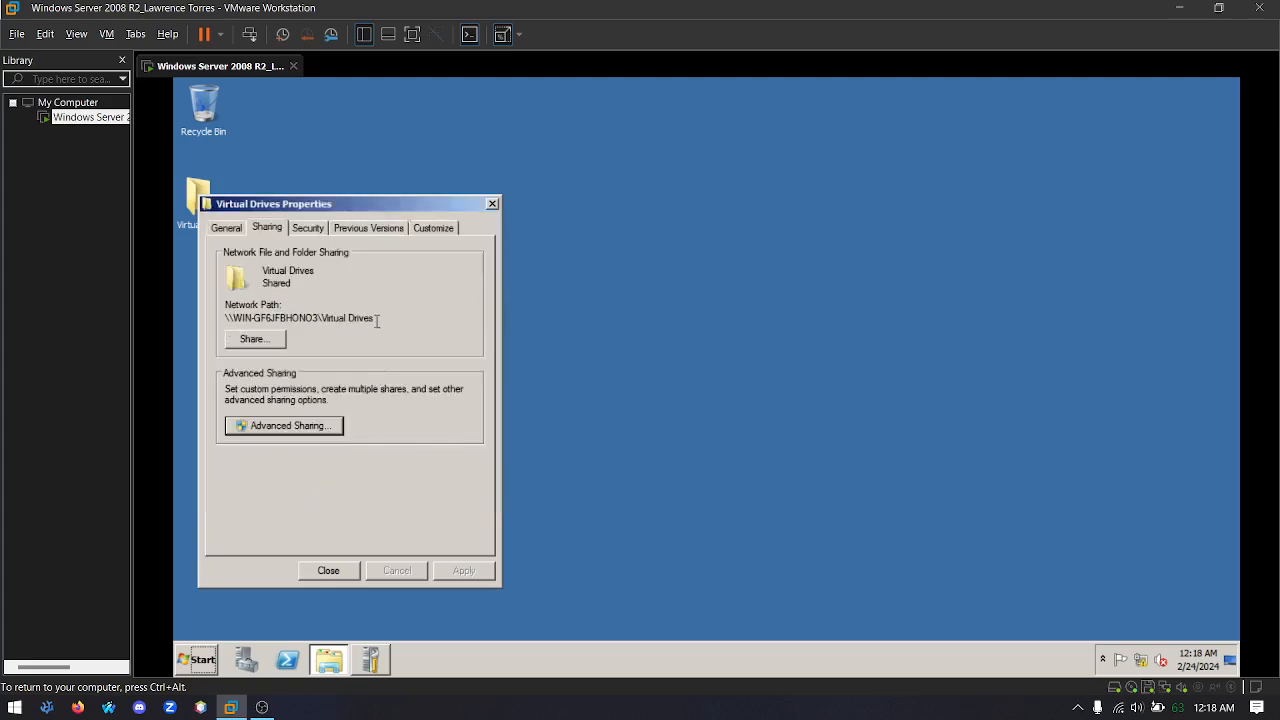
# Copy the network path of the Virtual Drives share and close the folder's properties
pyautogui.moveTo(377, 320); pyautogui.dragTo(222, 320)
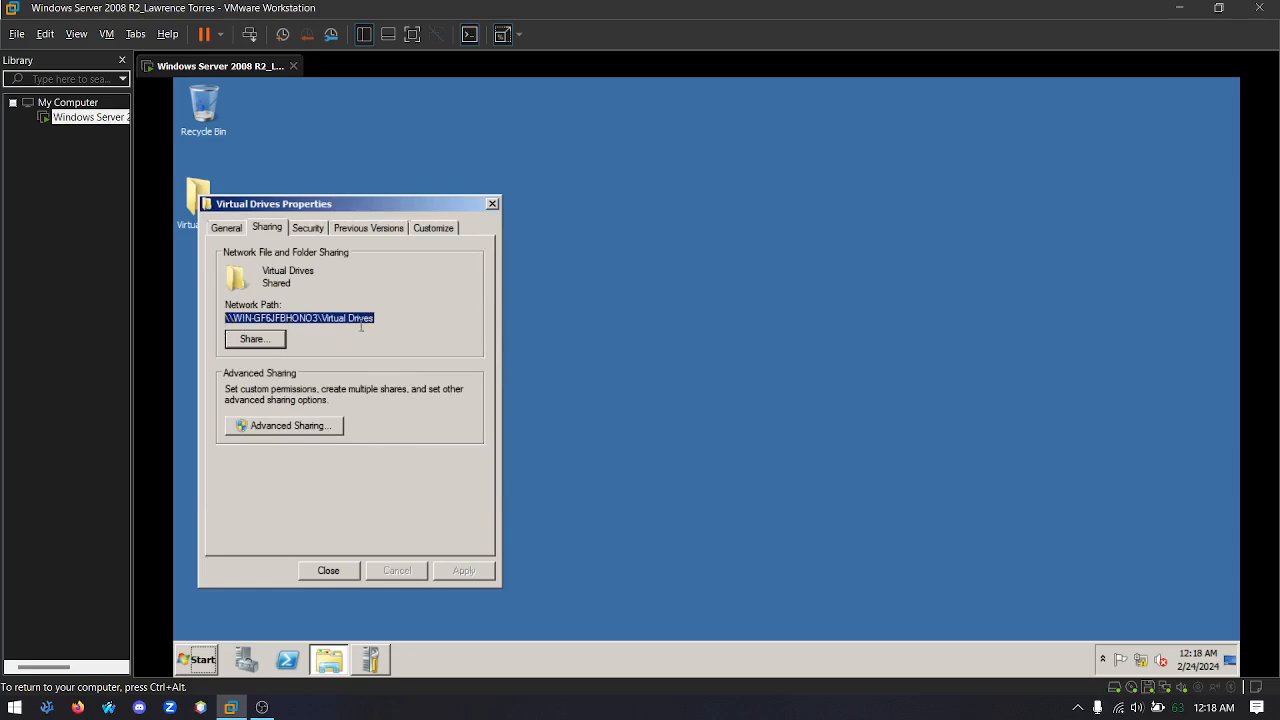
pyautogui.rightClick(302, 319)
pyautogui.click(342, 364)
pyautogui.click(329, 570)
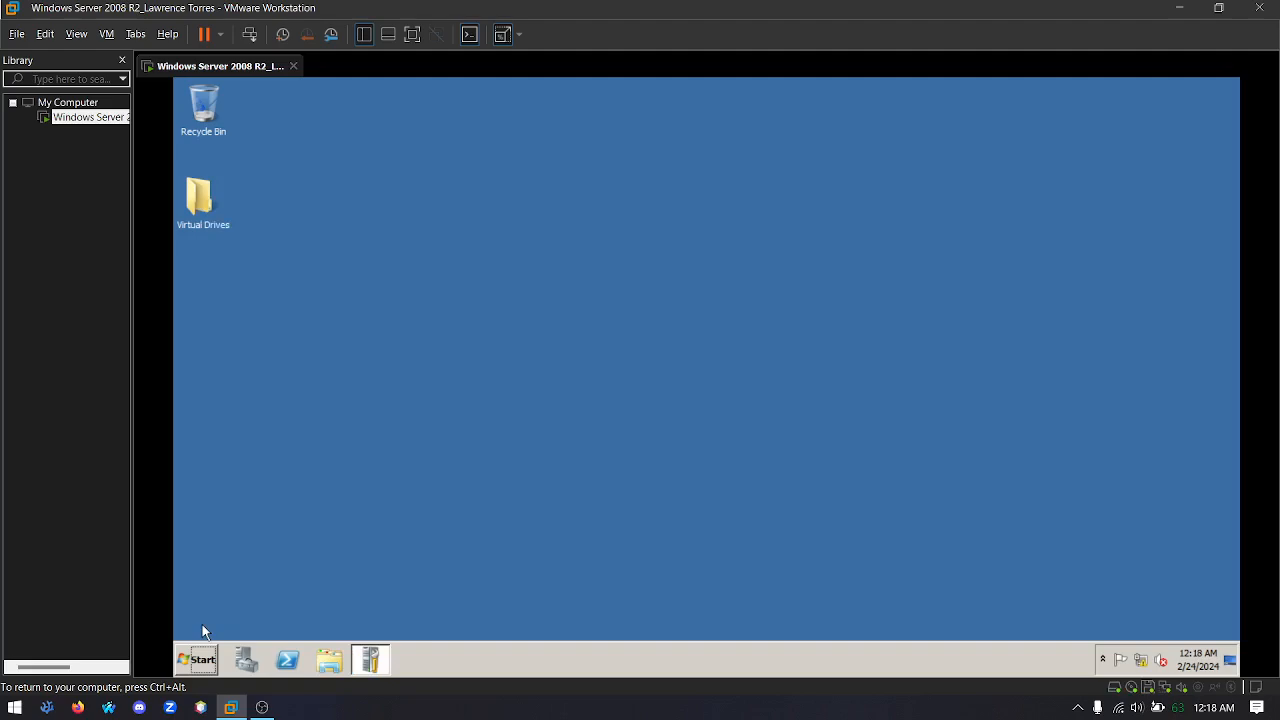
# Open Active Directory Users and Computers from the administrative tools and expand the domain to show its containers
pyautogui.click(202, 658)
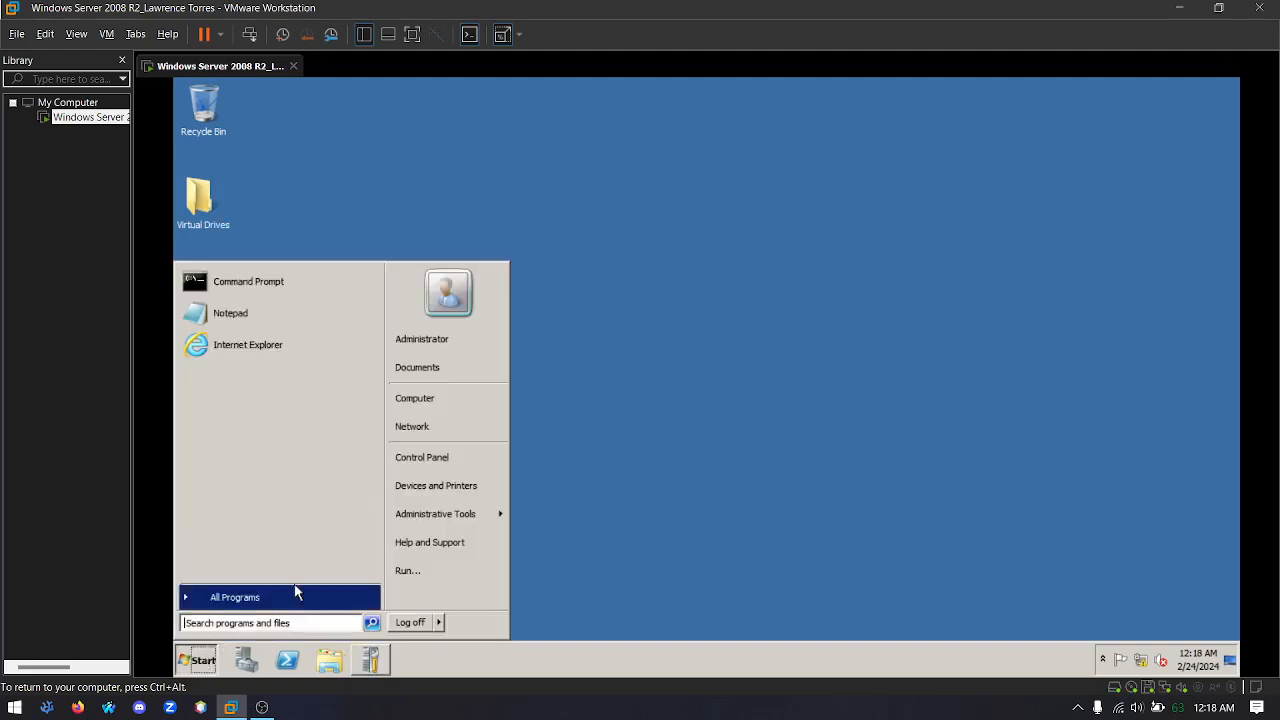
pyautogui.moveTo(432, 517)
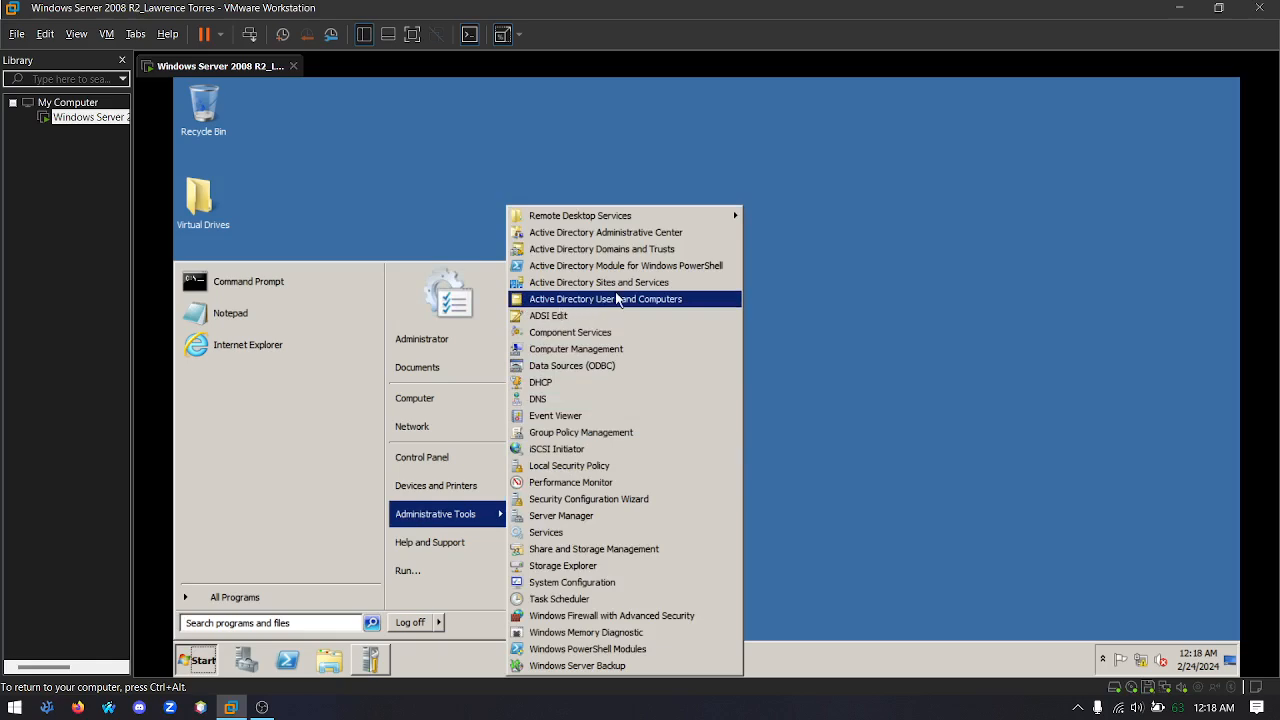
pyautogui.click(587, 300)
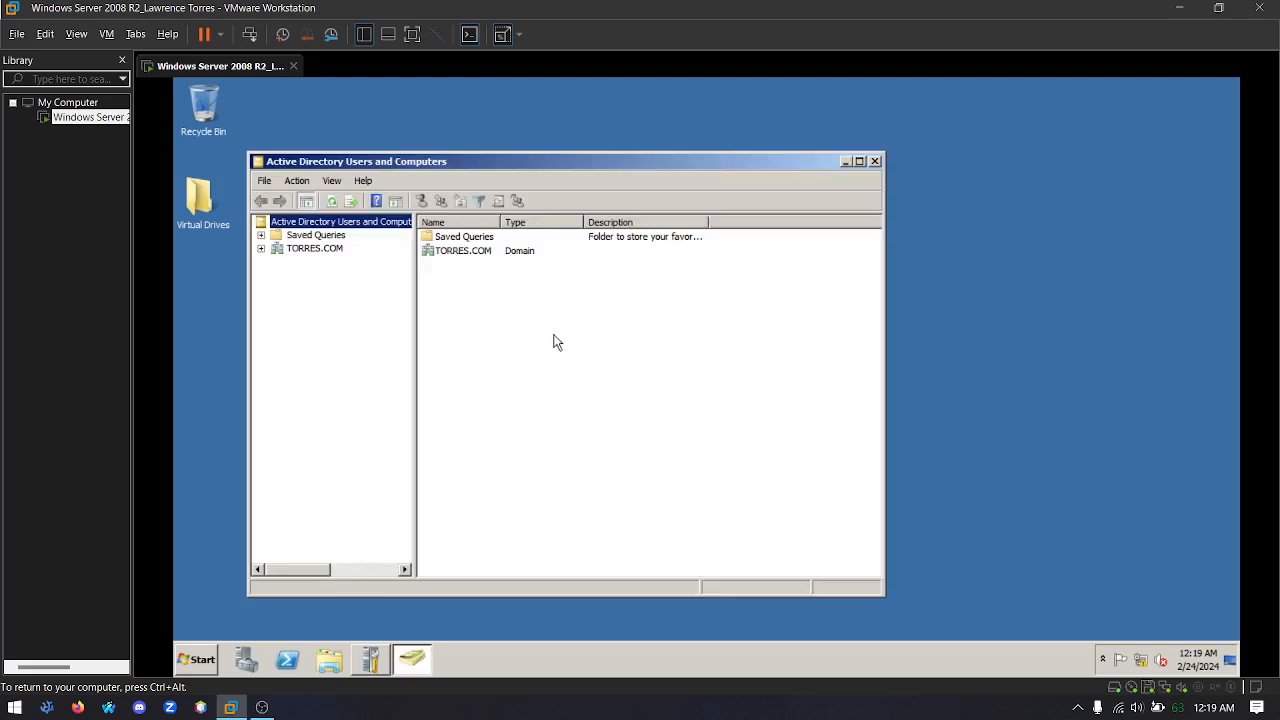
pyautogui.click(260, 249)
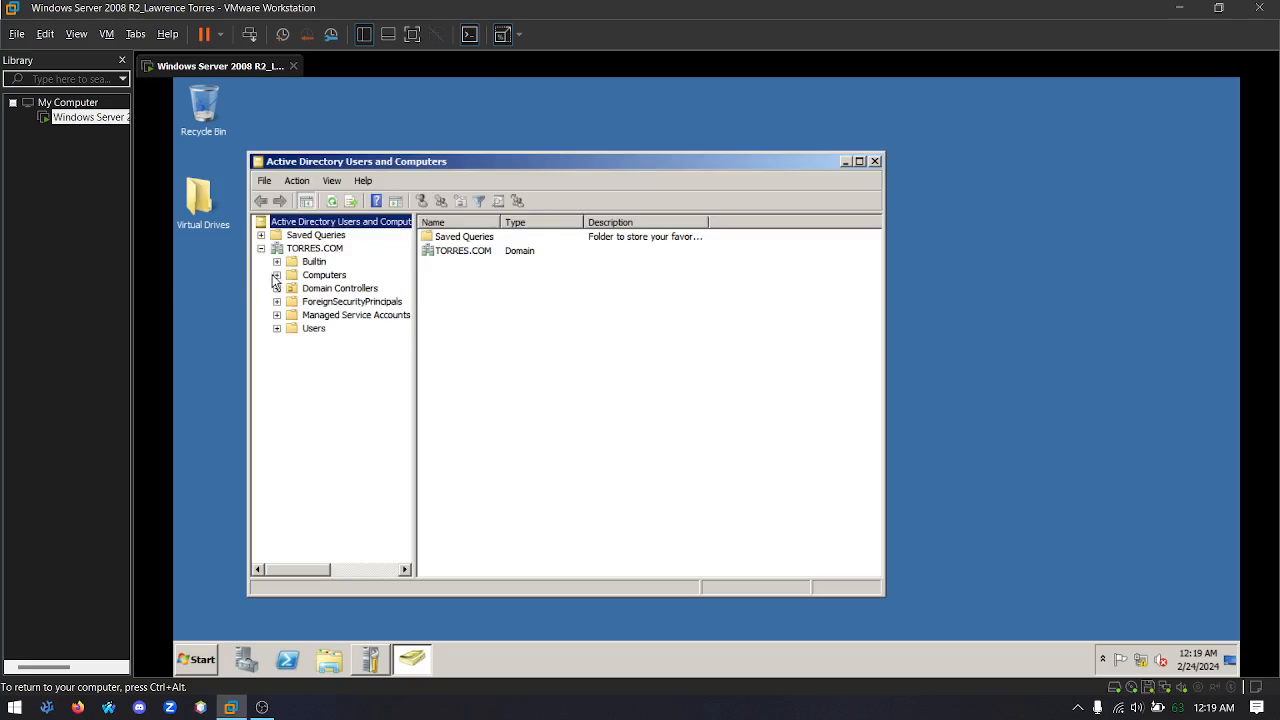
# Create an organizational unit named Clients at the root of the domain, keeping its protection from accidental deletion
pyautogui.click(312, 329)
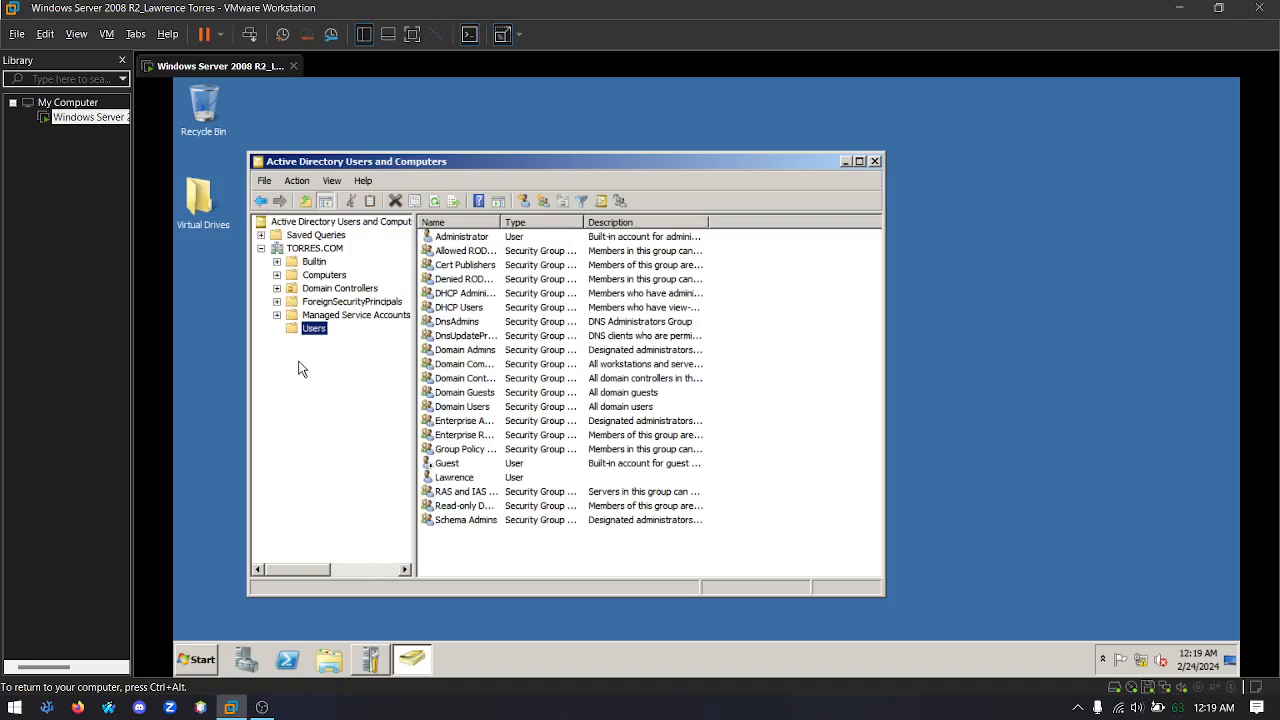
pyautogui.click(295, 249)
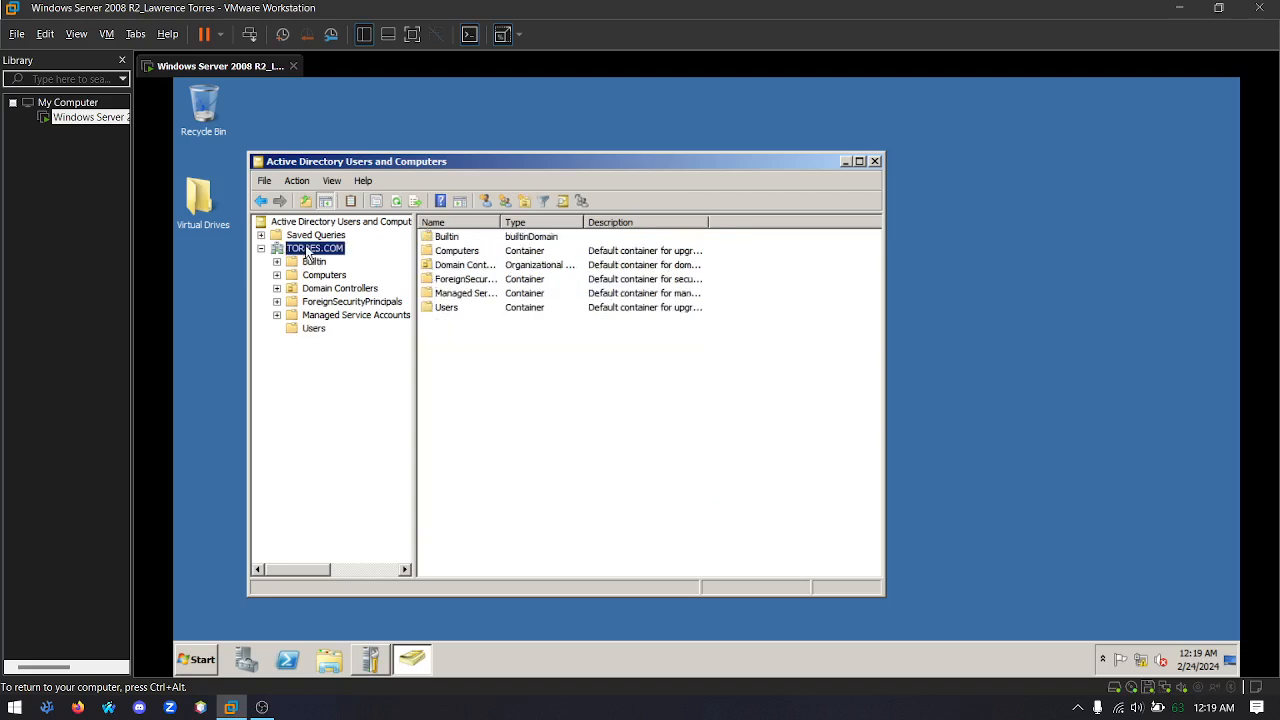
pyautogui.rightClick(308, 252)
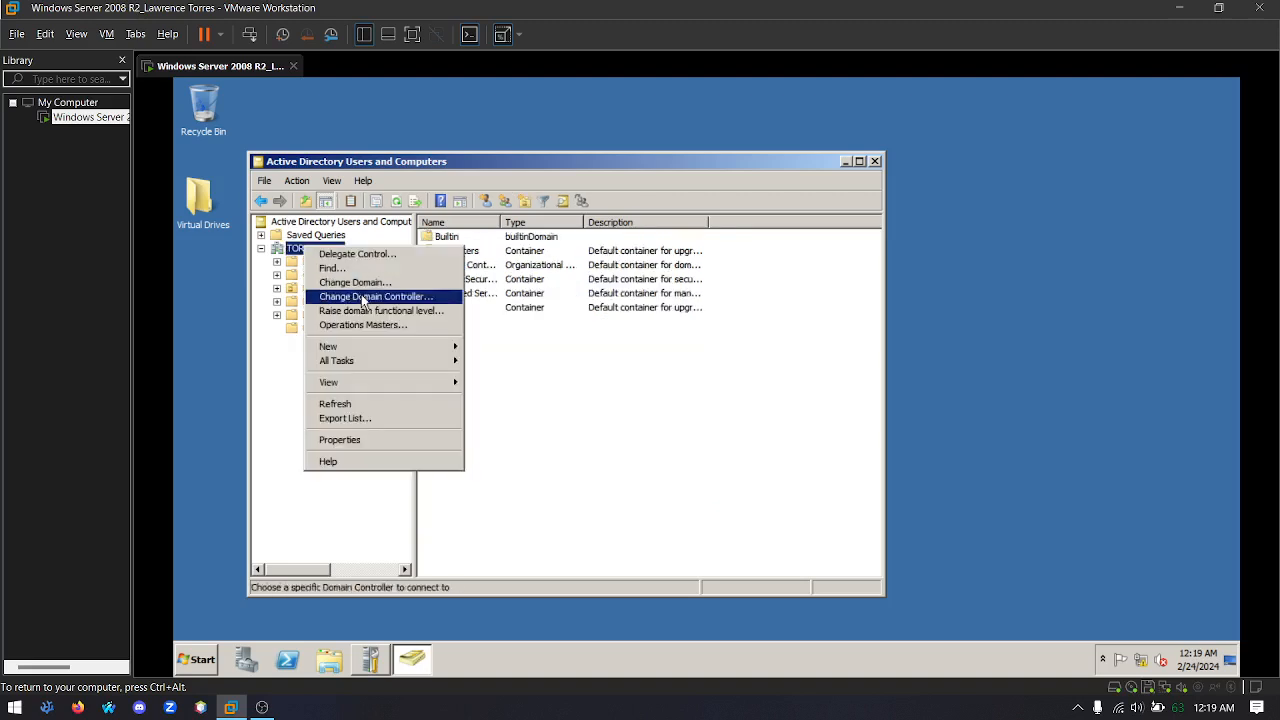
pyautogui.moveTo(410, 350)
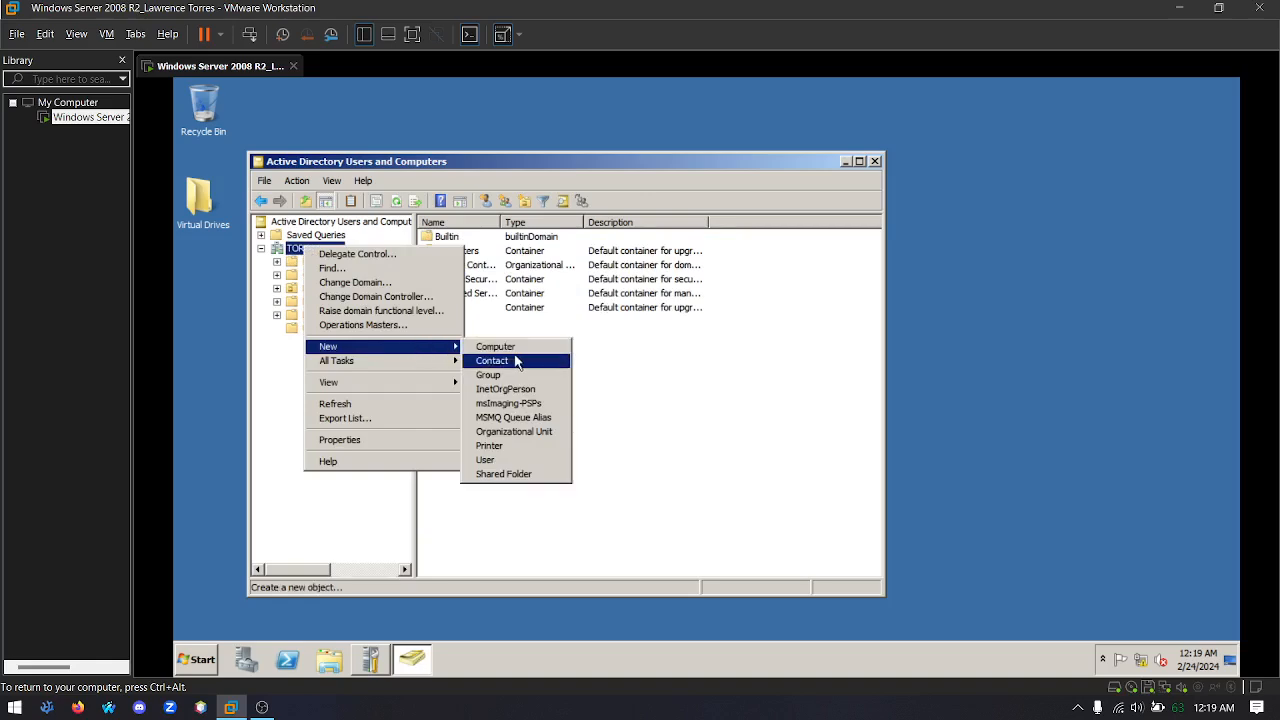
pyautogui.click(510, 436)
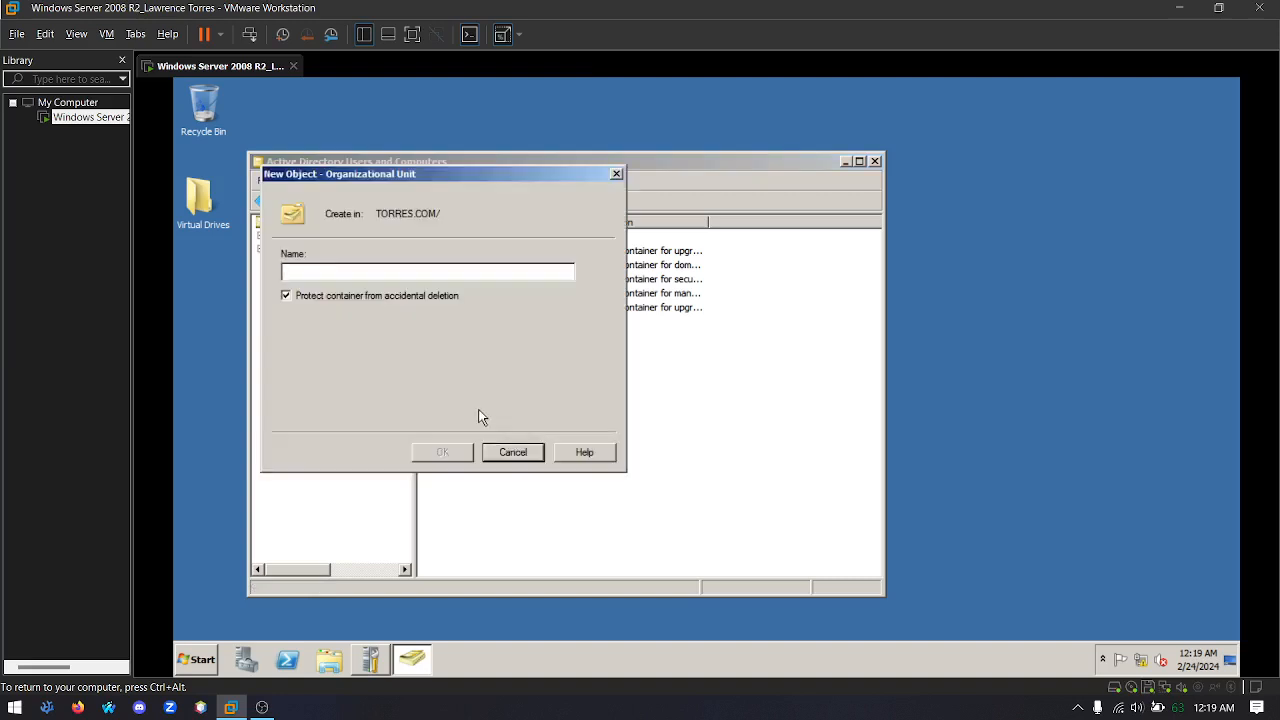
pyautogui.write('Clients')
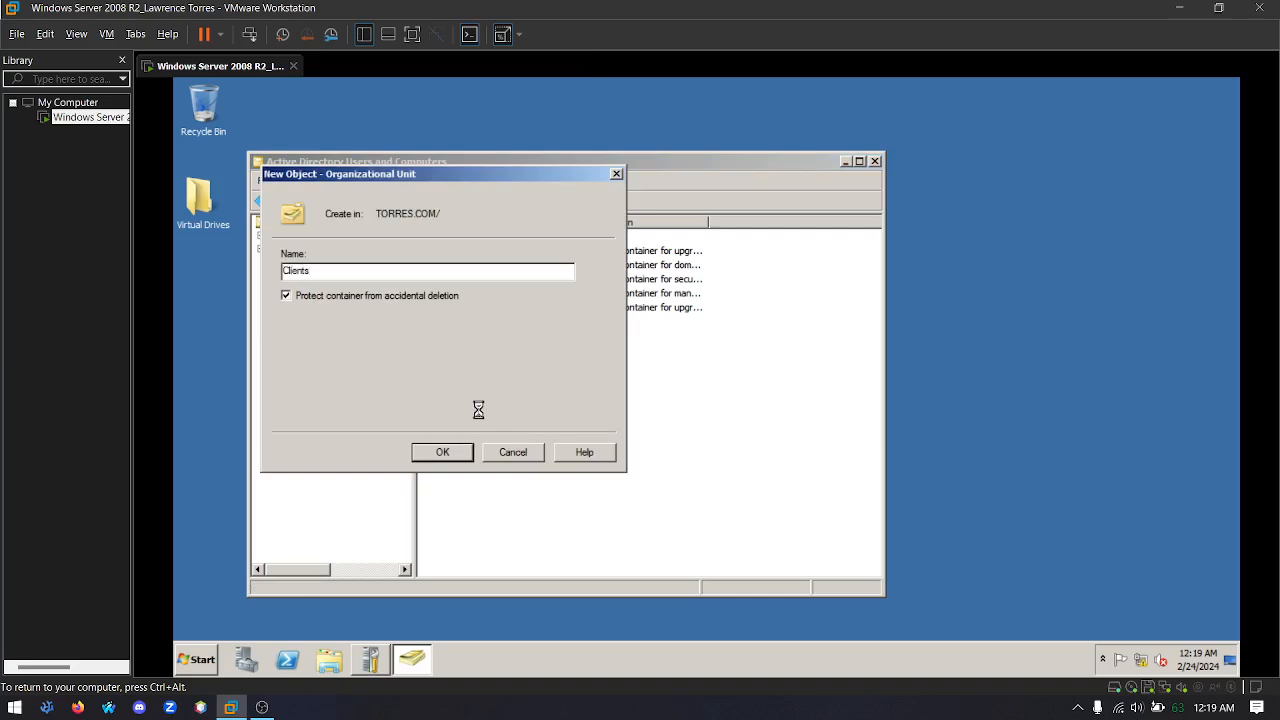
pyautogui.press('Return')
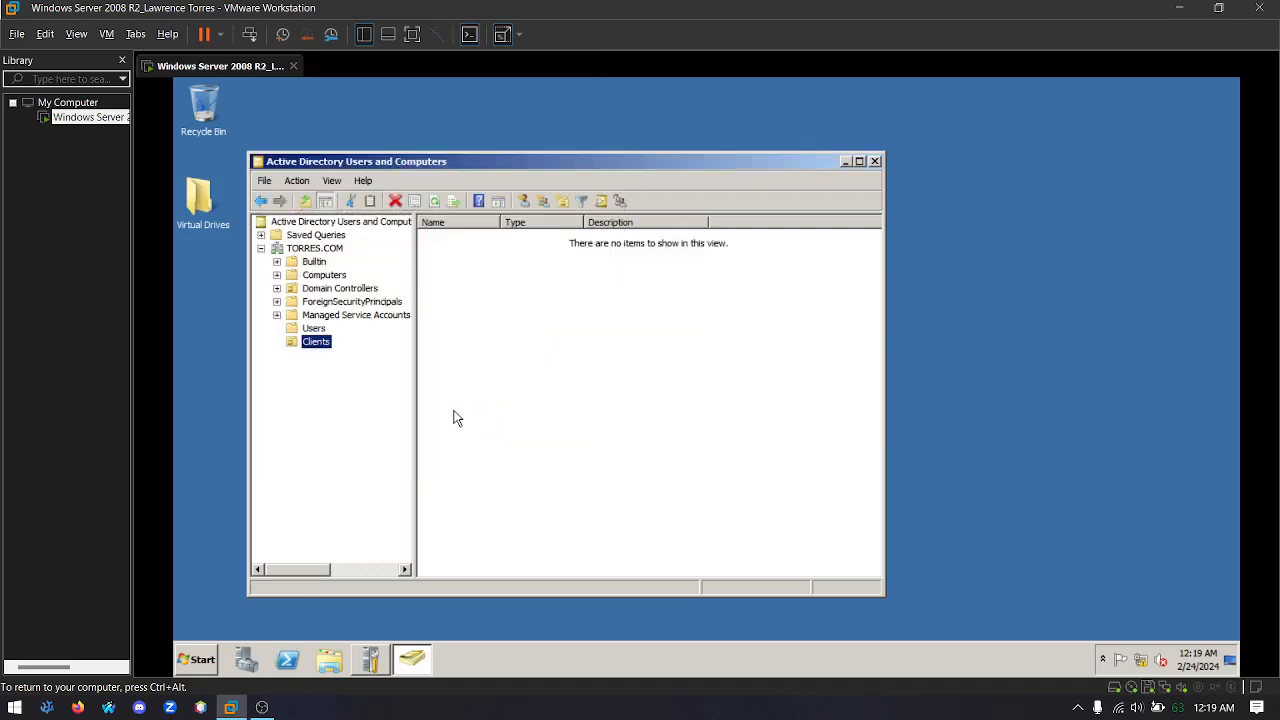
# Start a new user in the Clients organizational unit, entering the person's first name, last name and user logon name
pyautogui.rightClick(317, 346)
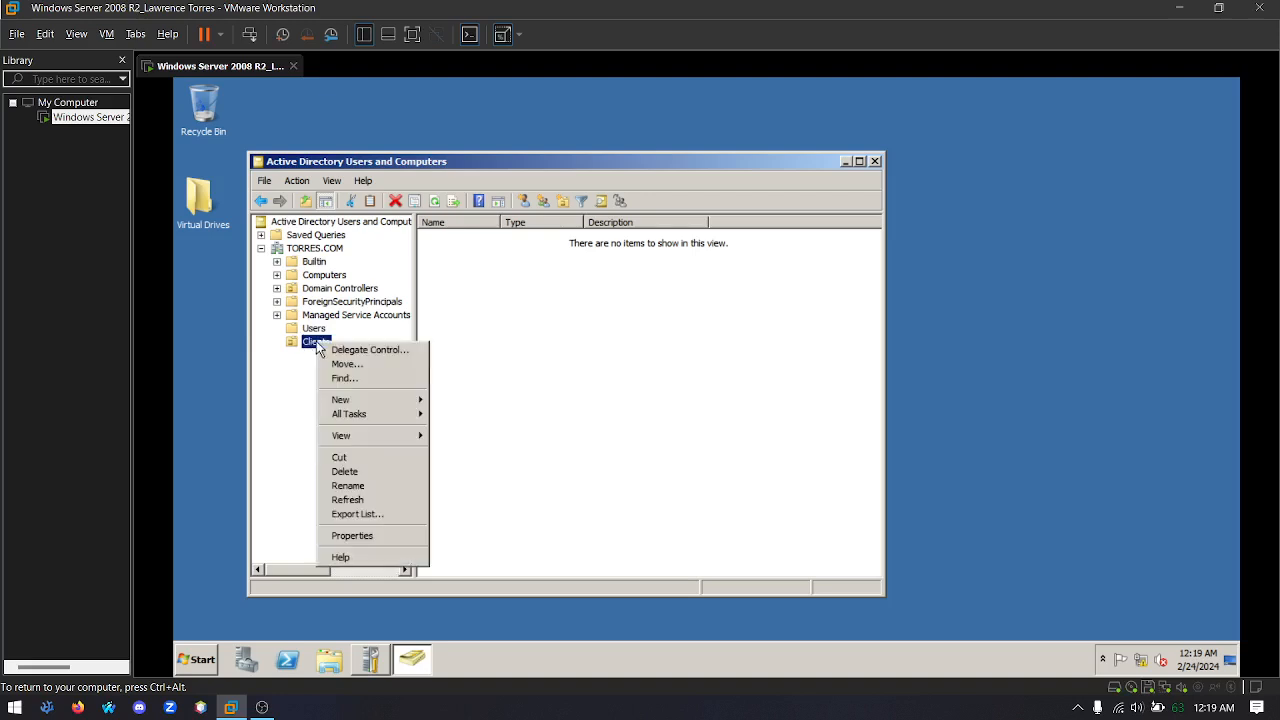
pyautogui.moveTo(398, 408)
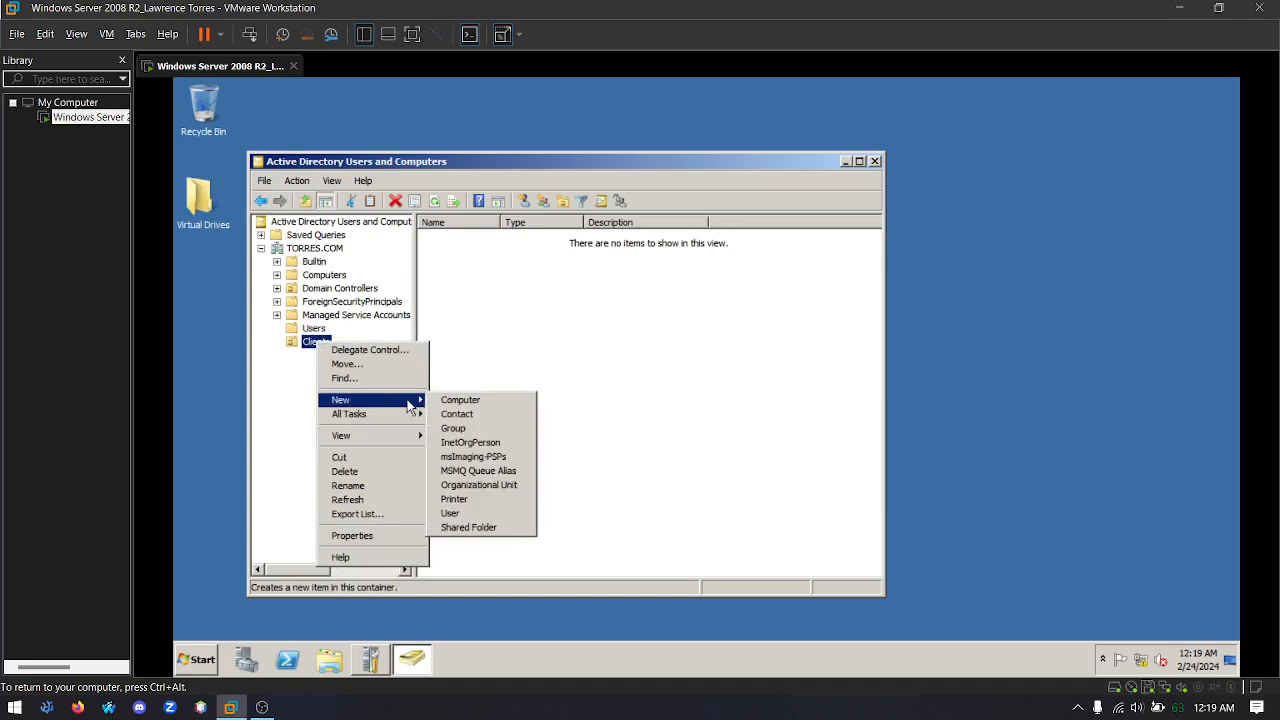
pyautogui.click(452, 513)
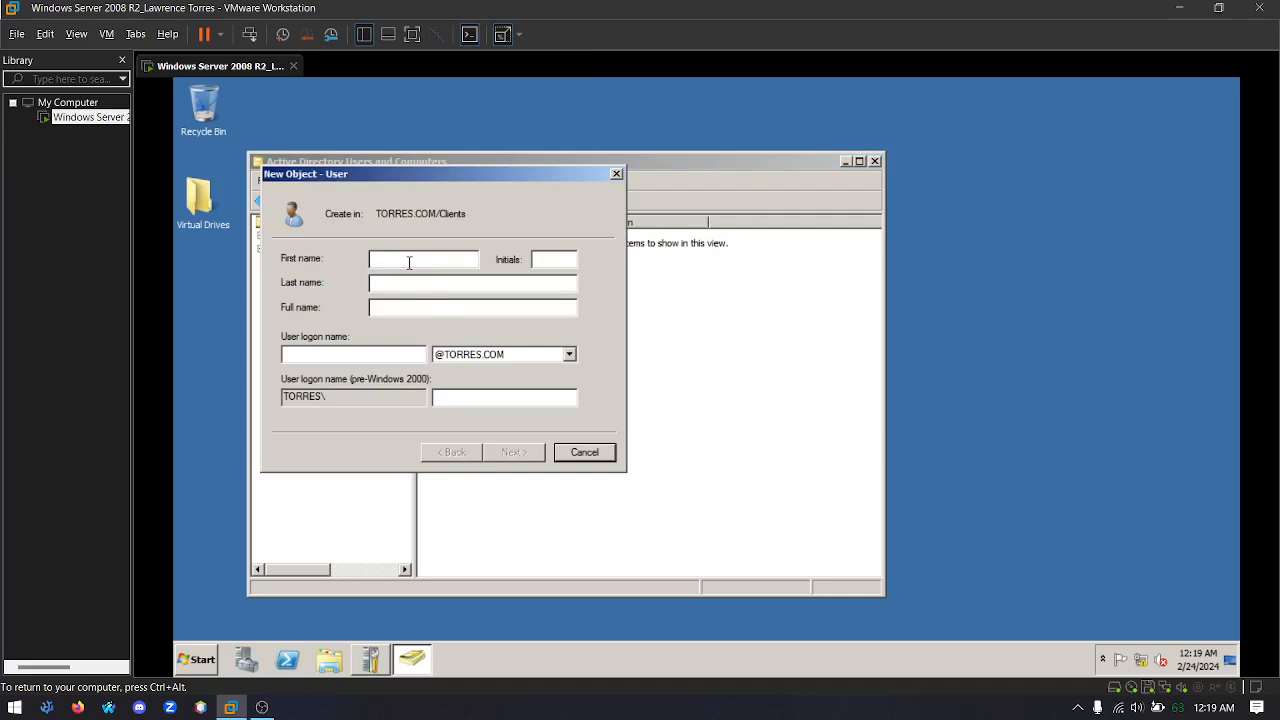
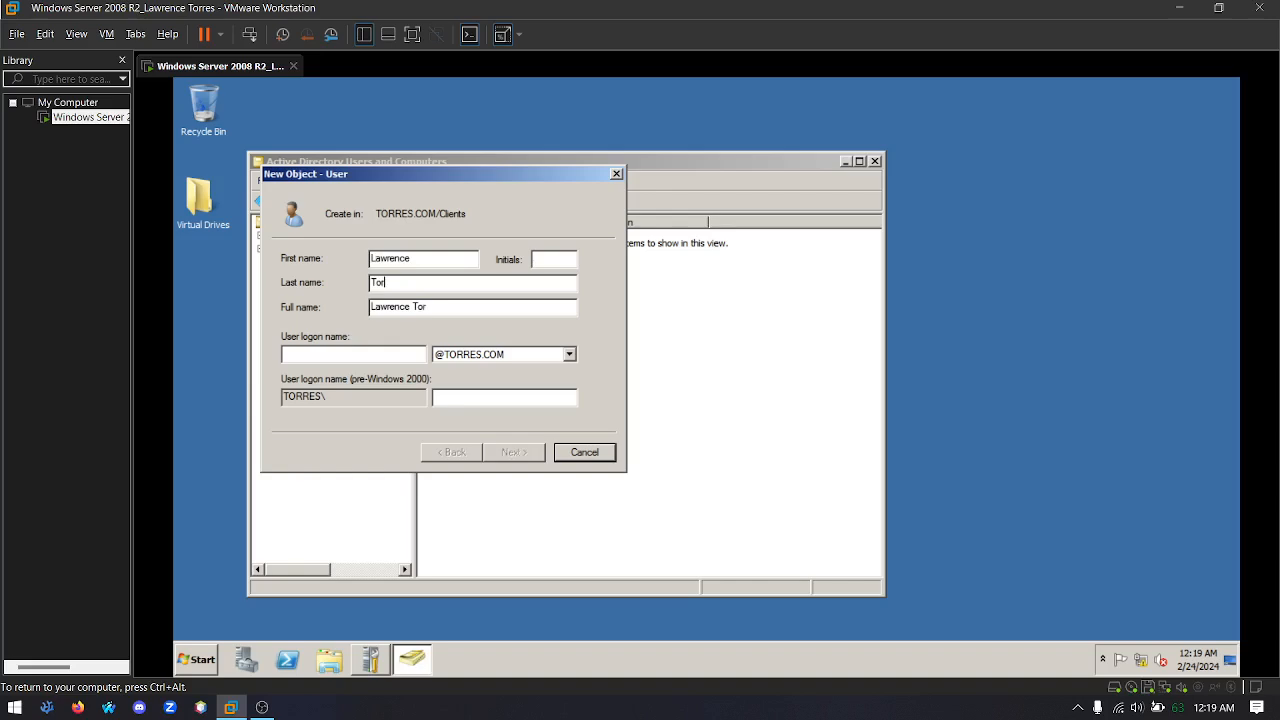
pyautogui.click(334, 353)
pyautogui.write('torres')
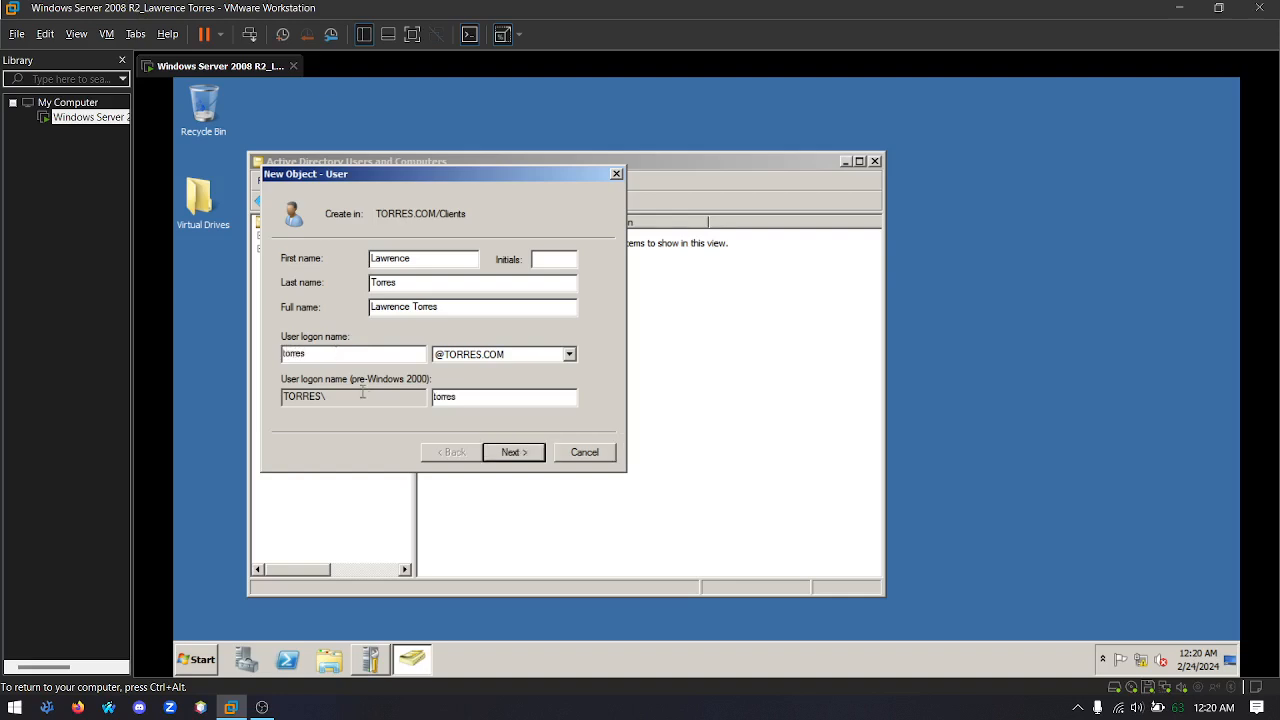
pyautogui.click(526, 455)
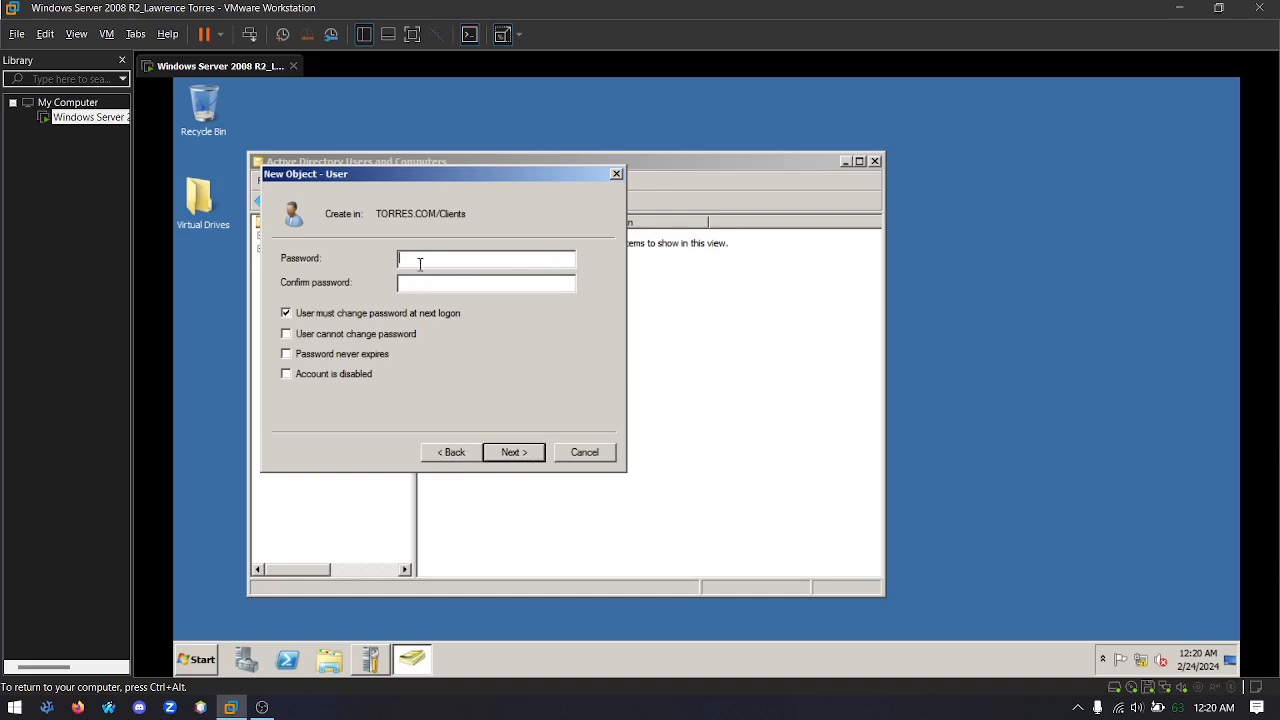
# Enter and confirm the account password, drop the forced change at next logon, forbid password changes and finish creating the user
pyautogui.write('Pa')
pyautogui.click(291, 315)
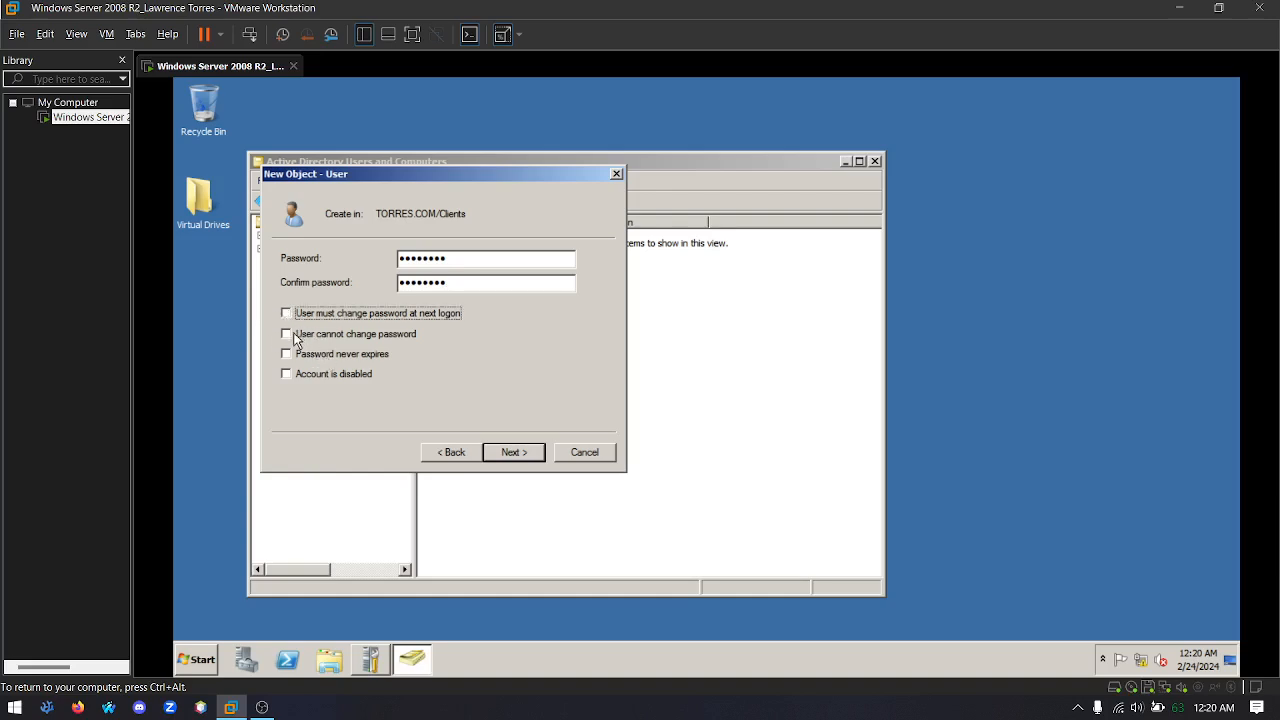
pyautogui.click(297, 338)
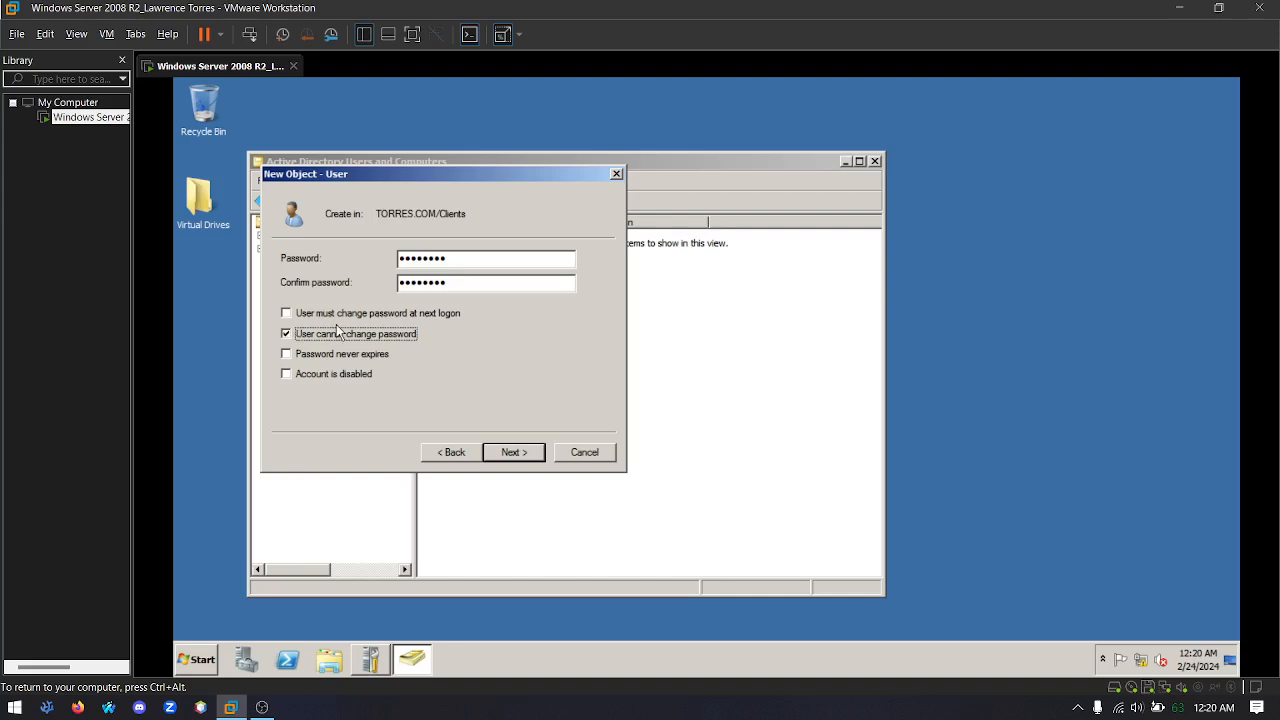
pyautogui.click(513, 452)
pyautogui.click(538, 457)
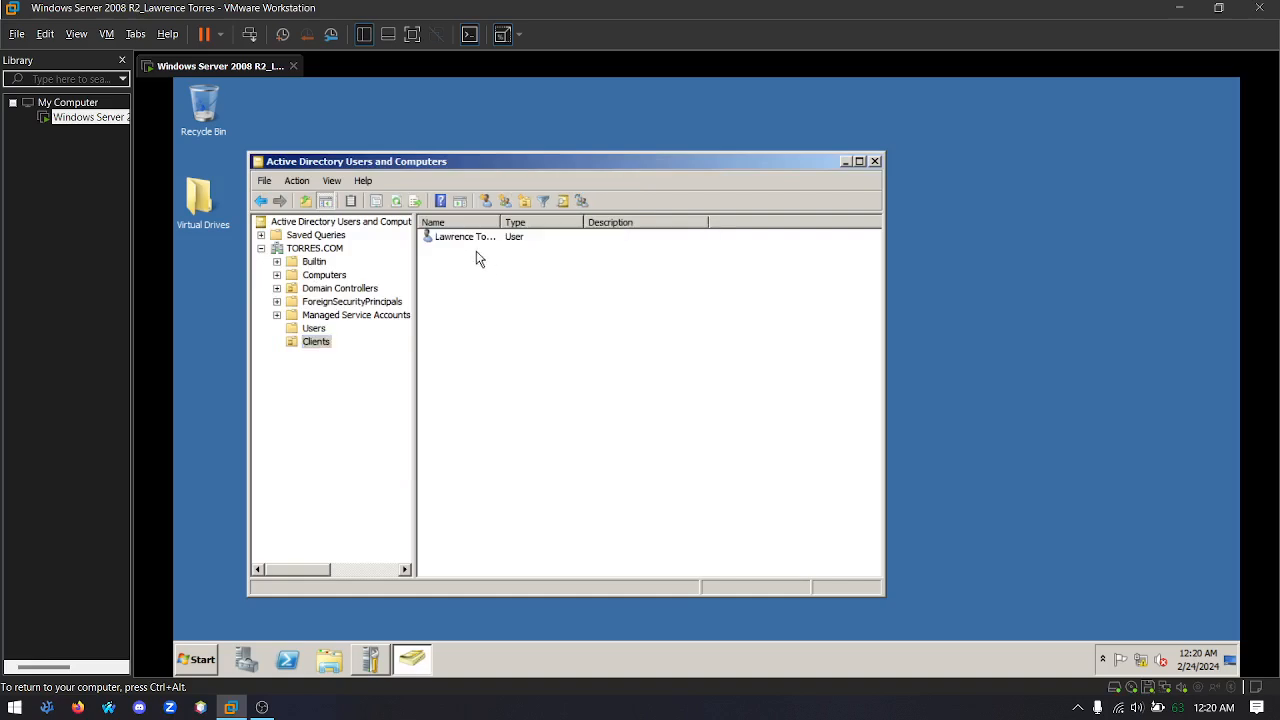
# Connect the new user's home folder as drive Z: to the copied Virtual Drives network path, adding a subfolder named after the logon name
pyautogui.click(466, 240)
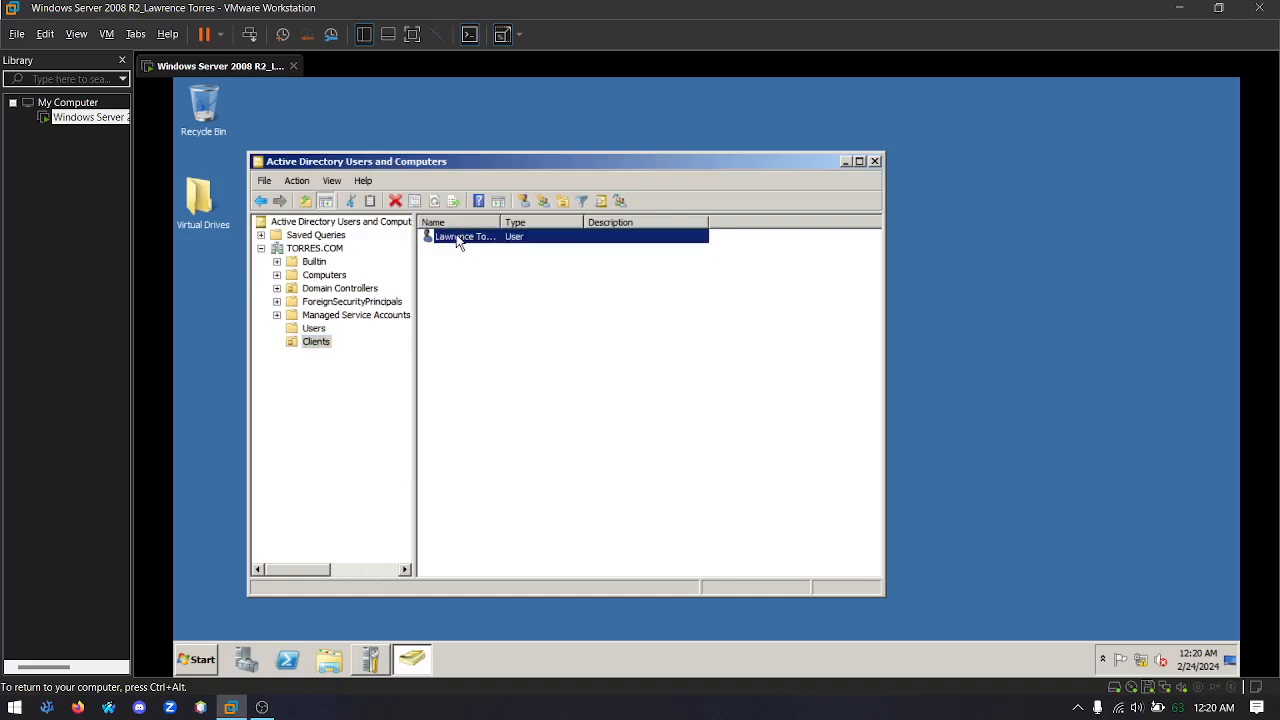
pyautogui.rightClick(457, 242)
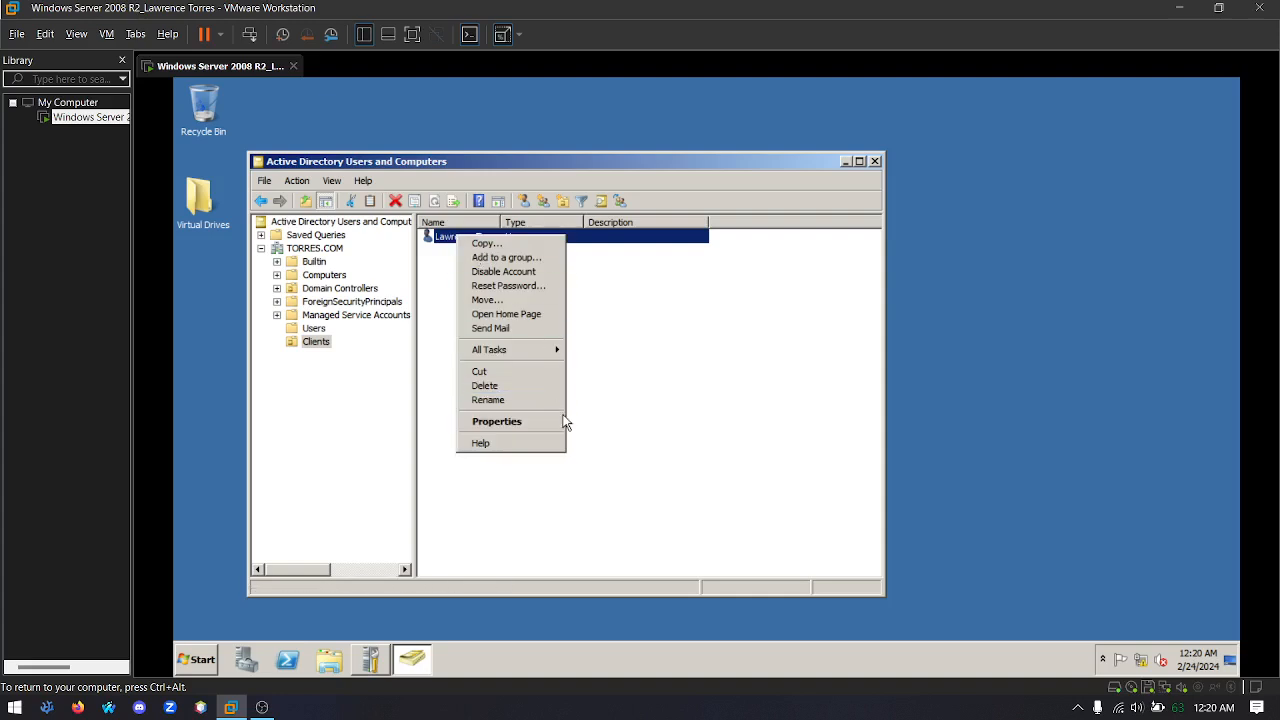
pyautogui.click(497, 421)
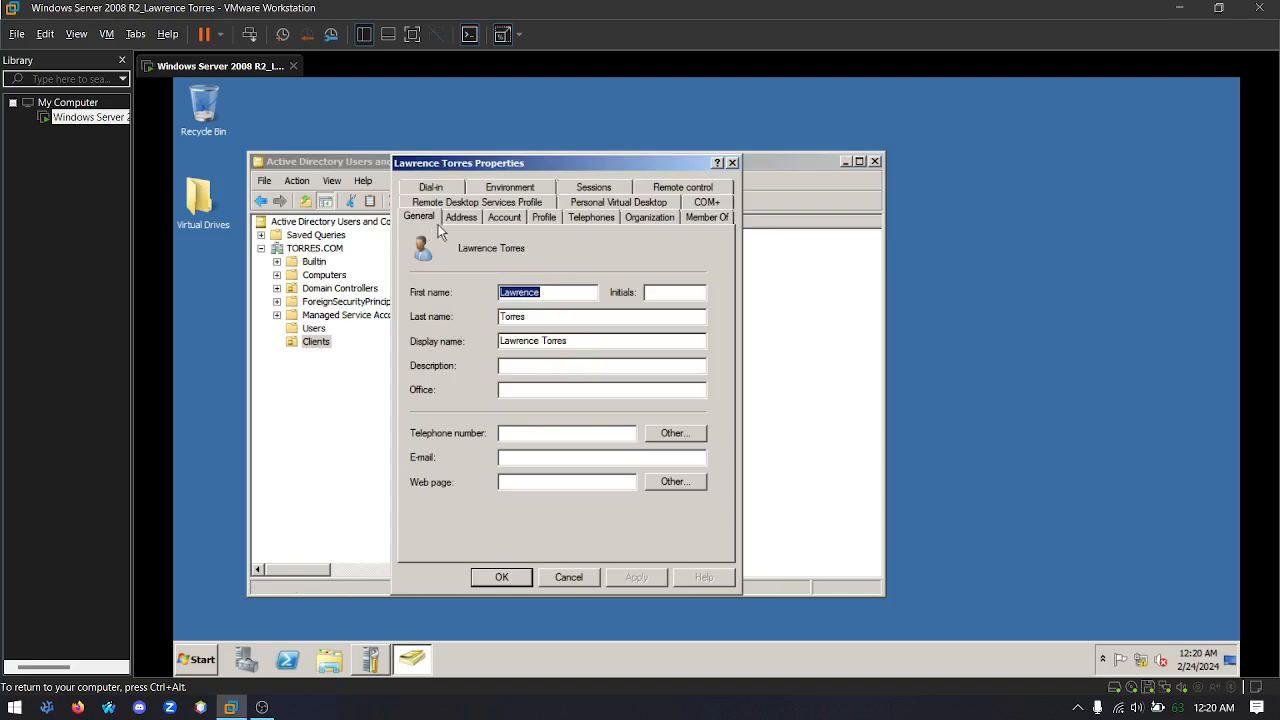
pyautogui.click(544, 216)
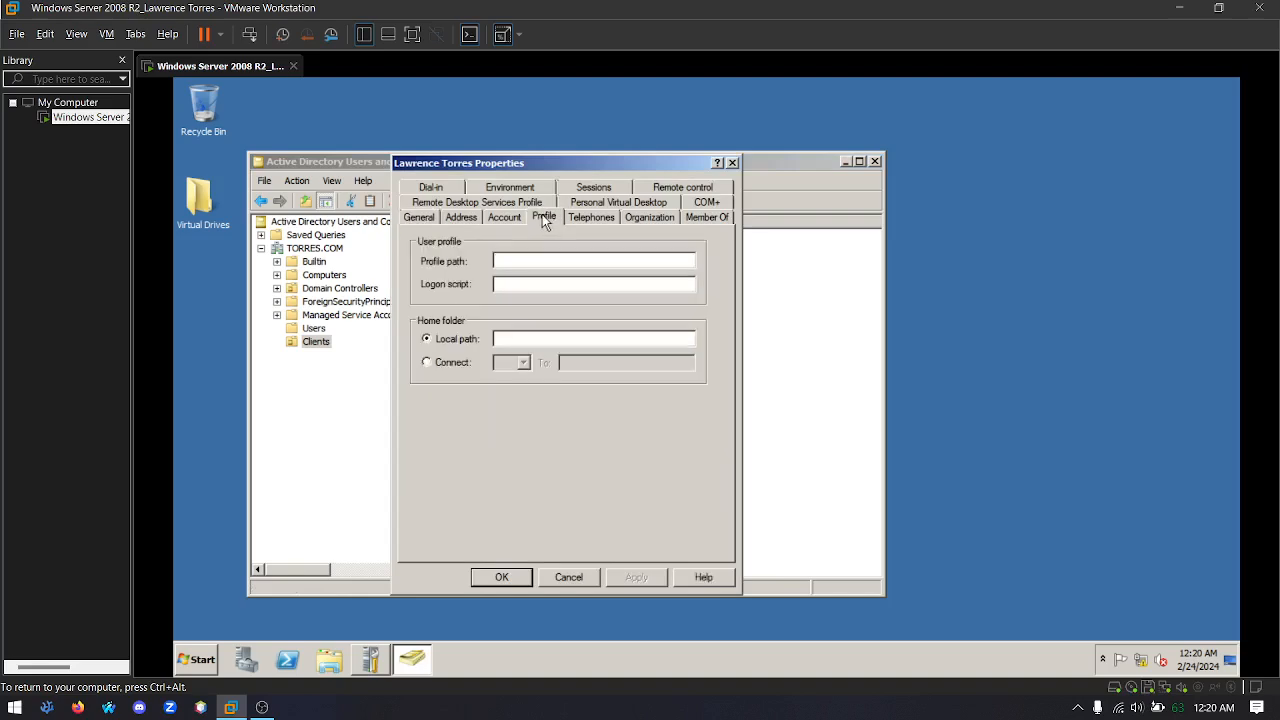
pyautogui.click(447, 363)
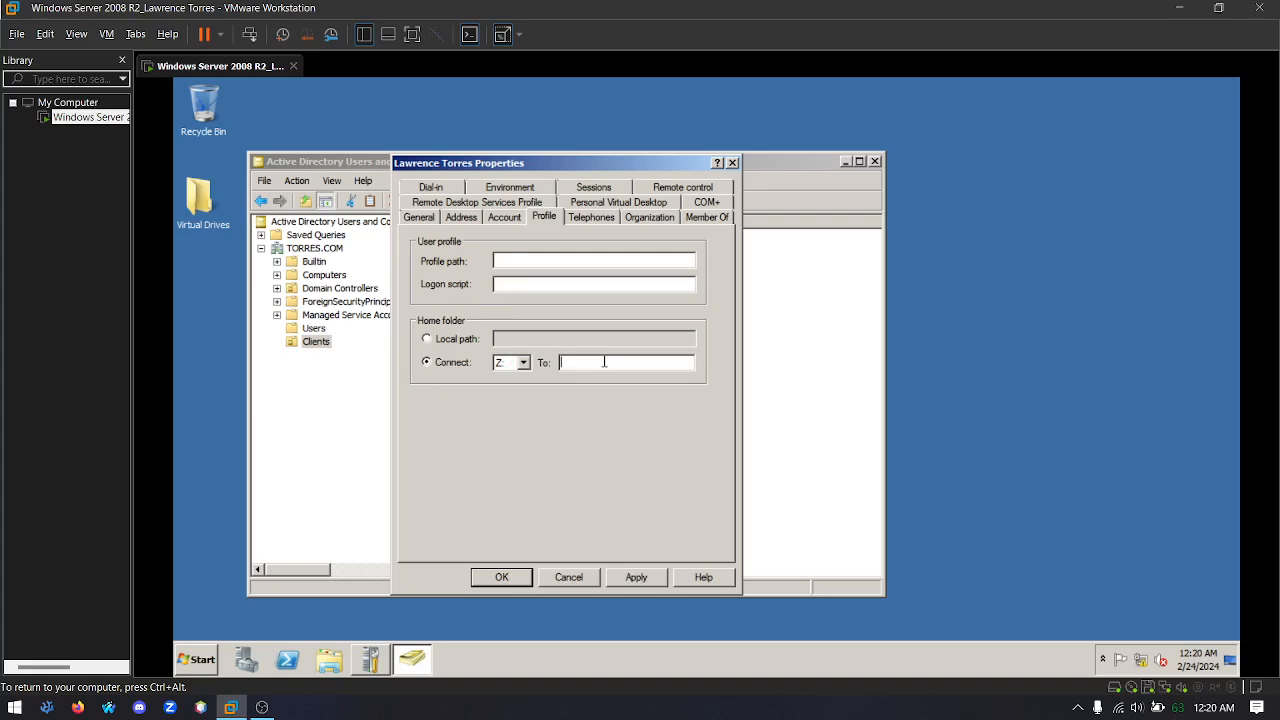
pyautogui.rightClick(606, 362)
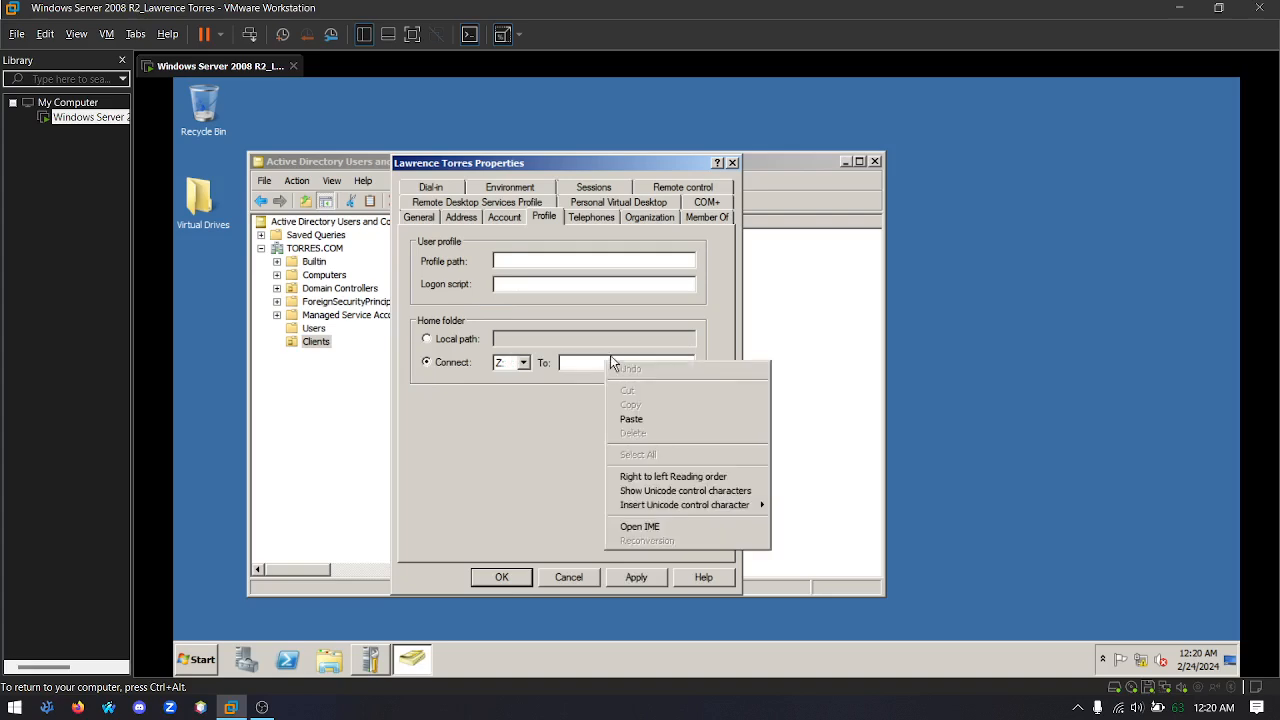
pyautogui.click(632, 420)
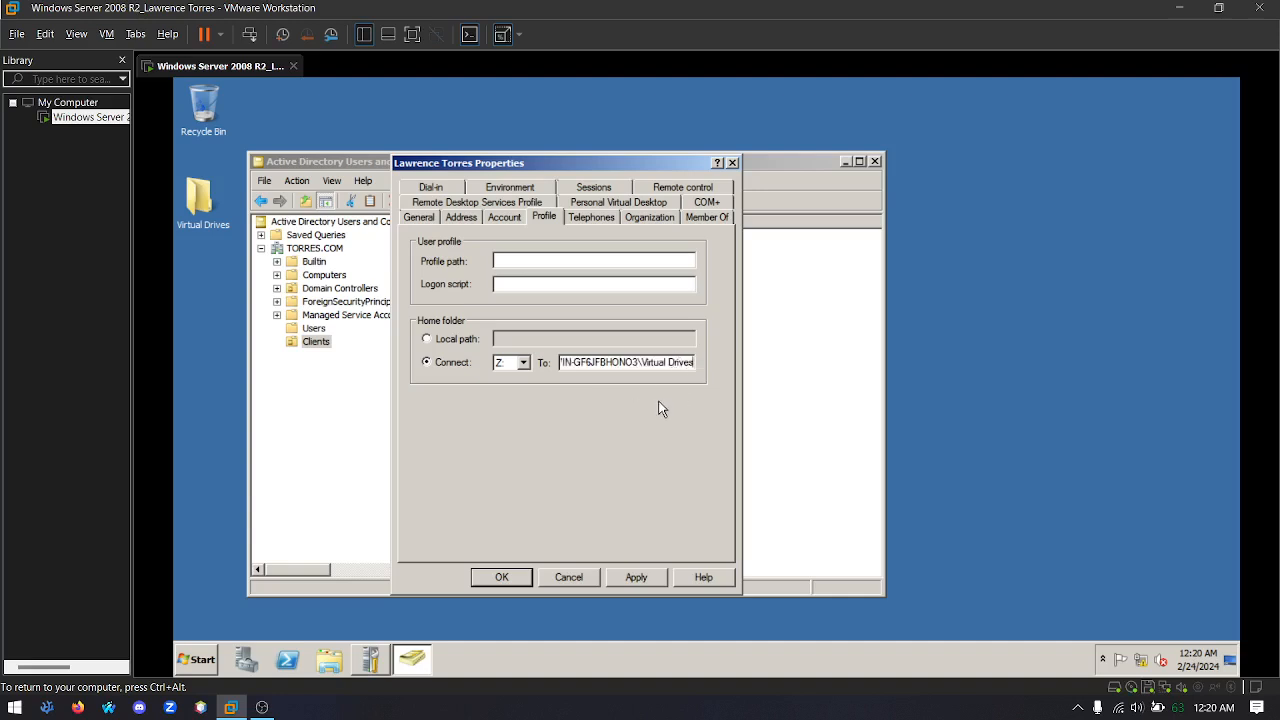
pyautogui.write('\\torres')
# Review the user's general, address, account and profile settings, save the properties and close Active Directory Users and Computers
pyautogui.click(421, 217)
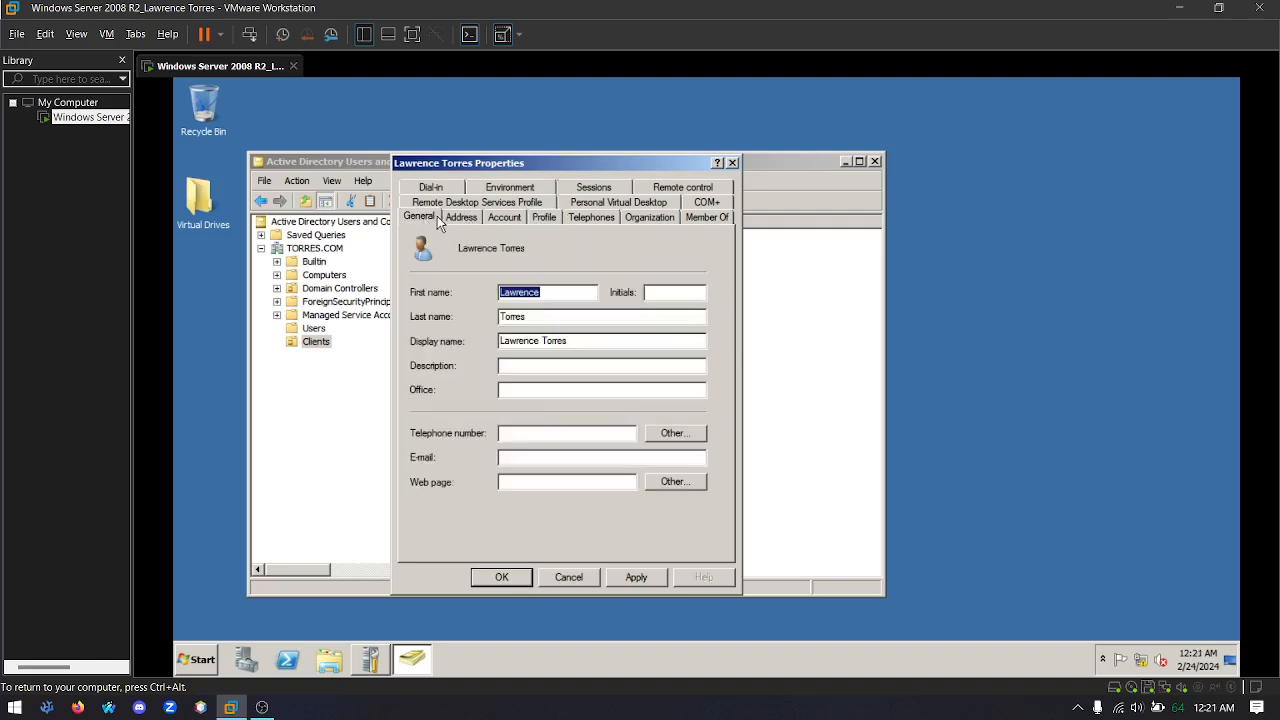
pyautogui.click(459, 219)
pyautogui.click(506, 219)
pyautogui.click(541, 218)
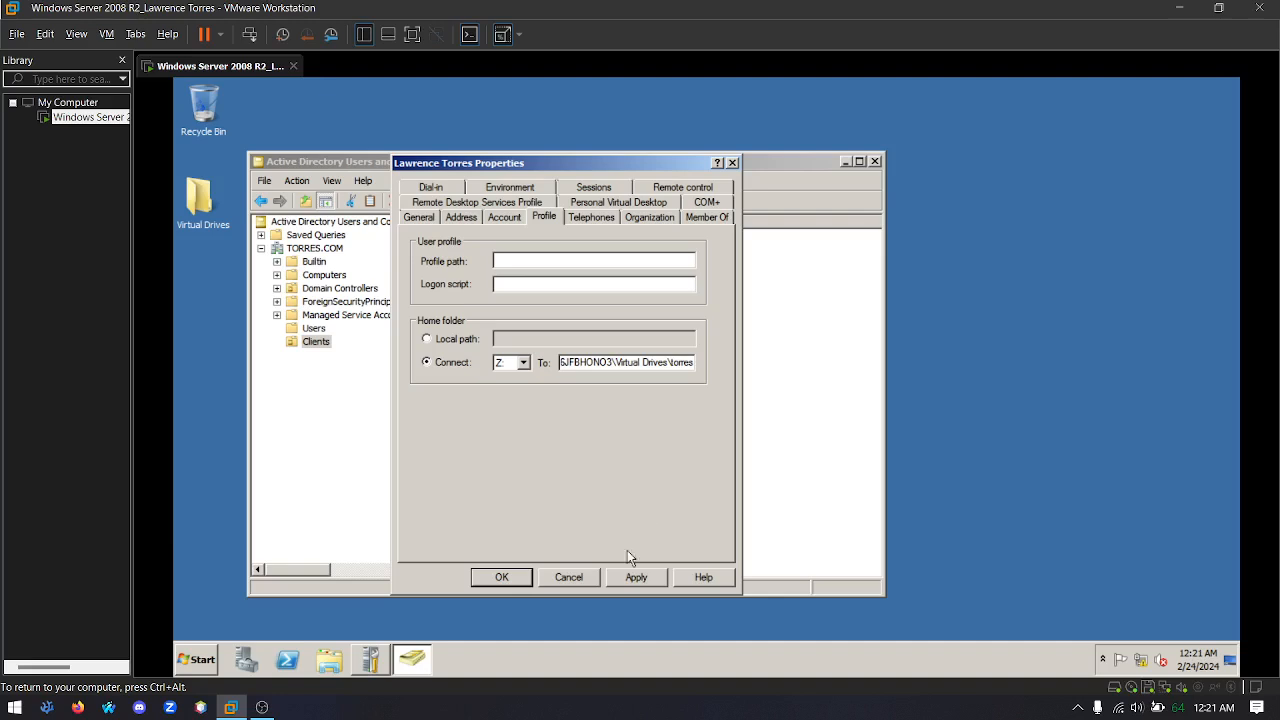
pyautogui.click(492, 577)
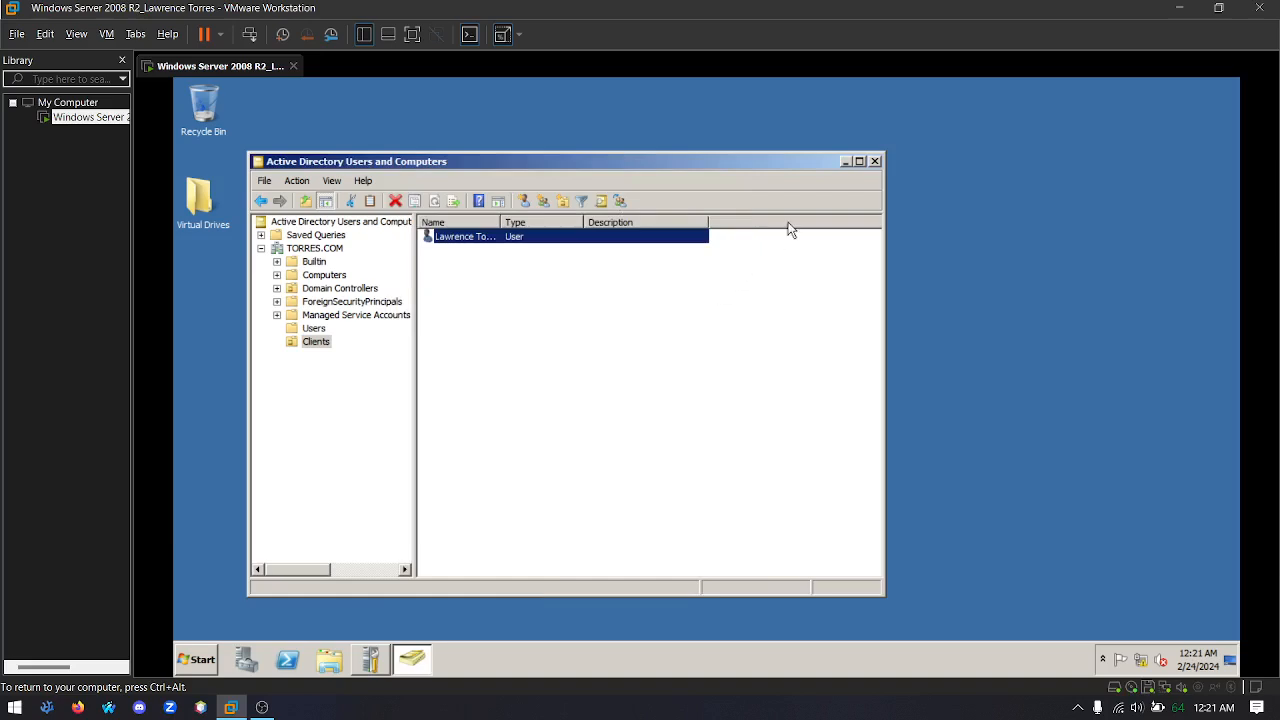
pyautogui.click(875, 161)
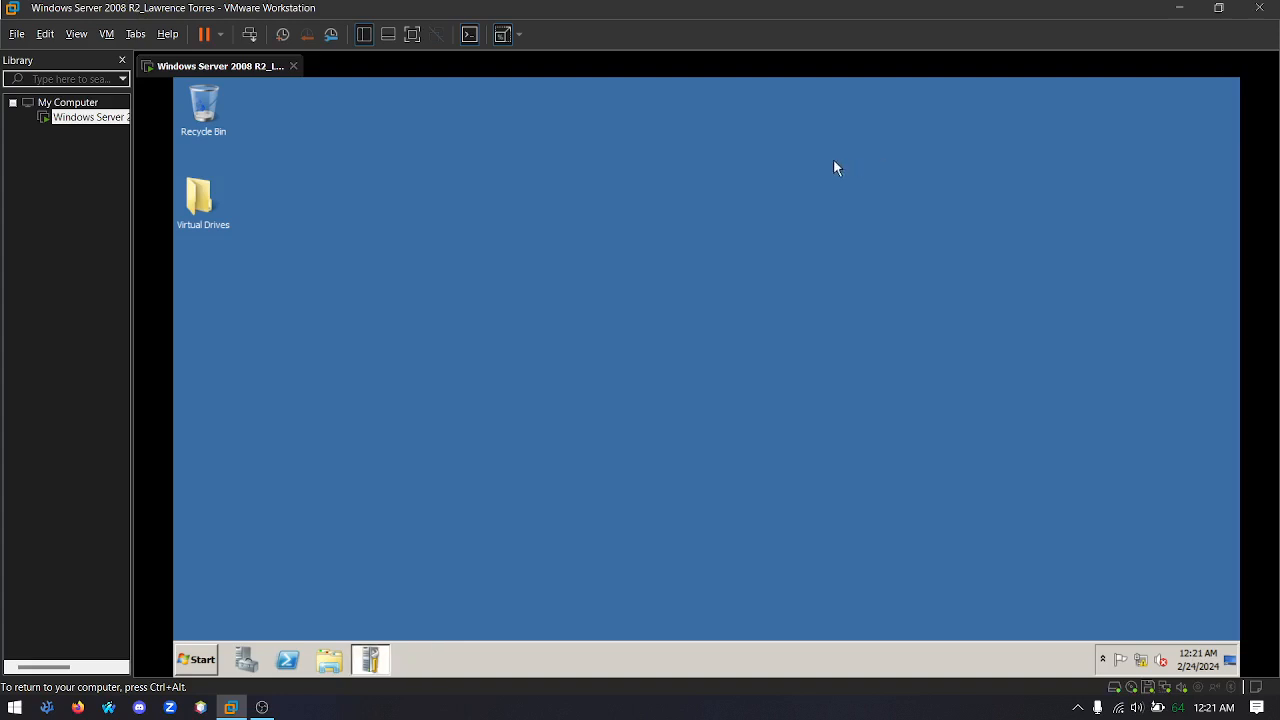
# Create a new folder named Redirections on the server's desktop
pyautogui.rightClick(188, 249)
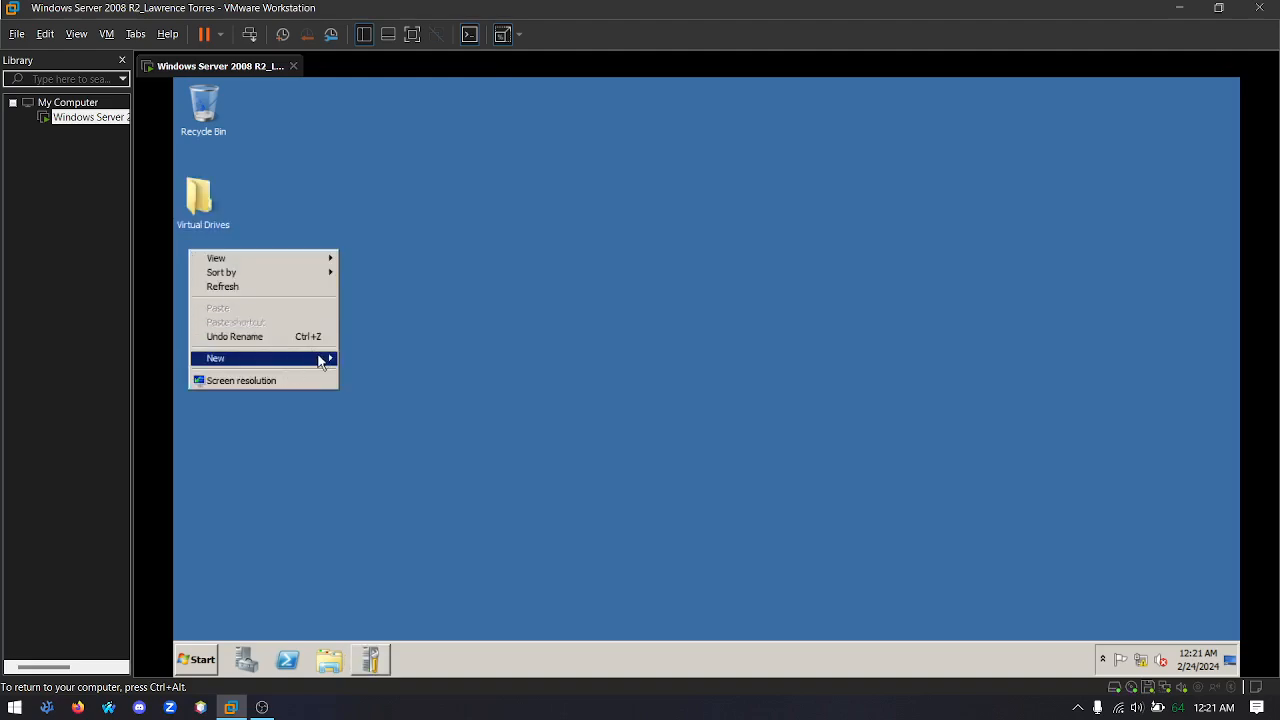
pyautogui.moveTo(326, 358)
pyautogui.click(371, 356)
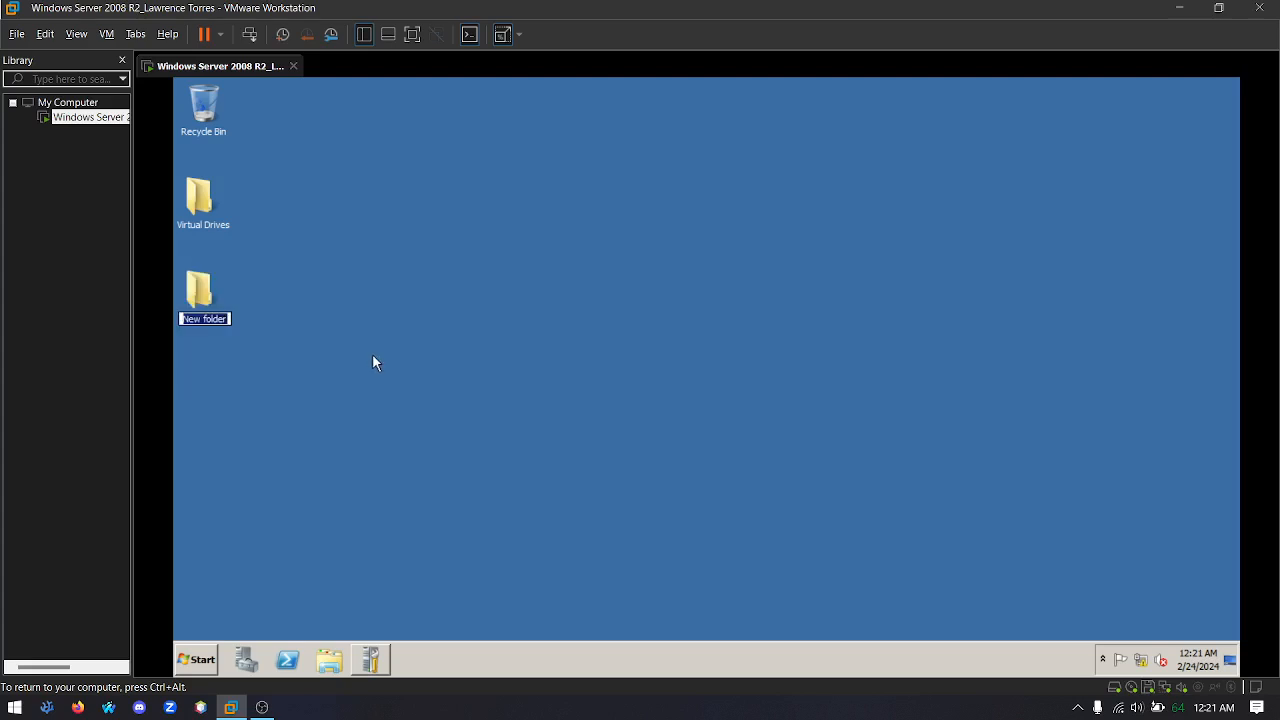
pyautogui.write('Redirections')
pyautogui.press('Return')
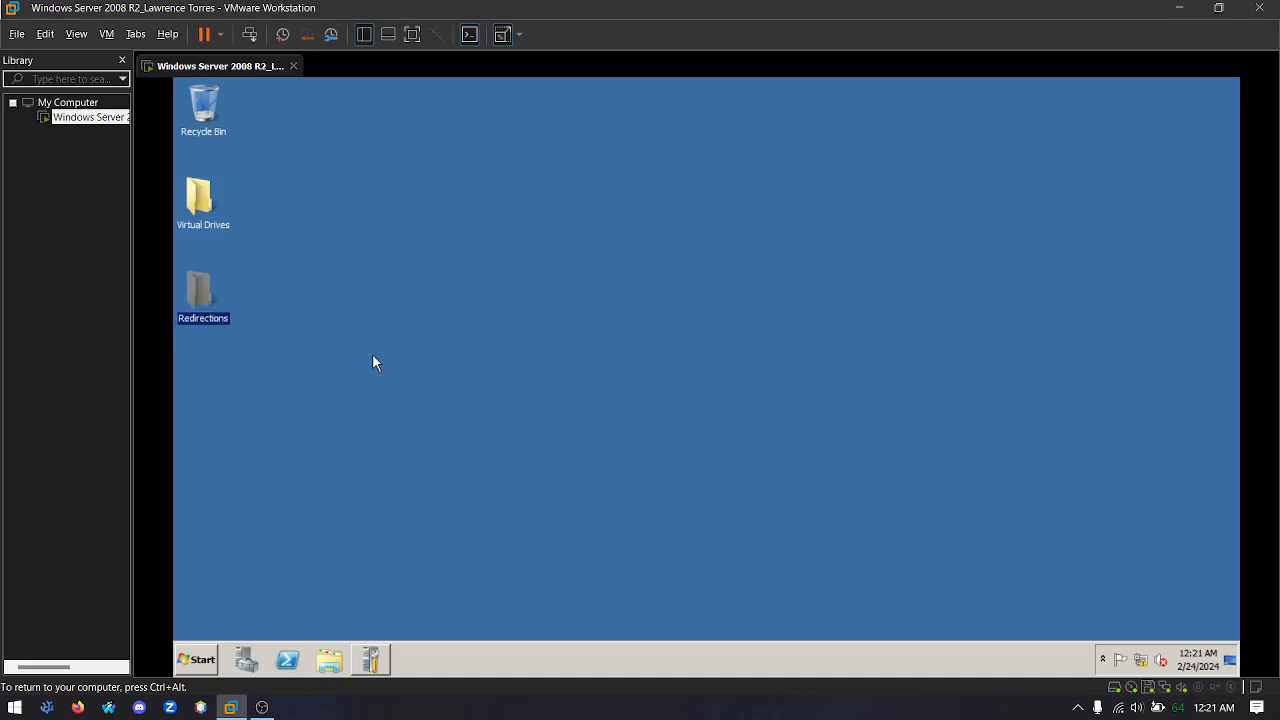
# Share the Redirections folder with Everyone at the Read/Write permission level
pyautogui.rightClick(203, 285)
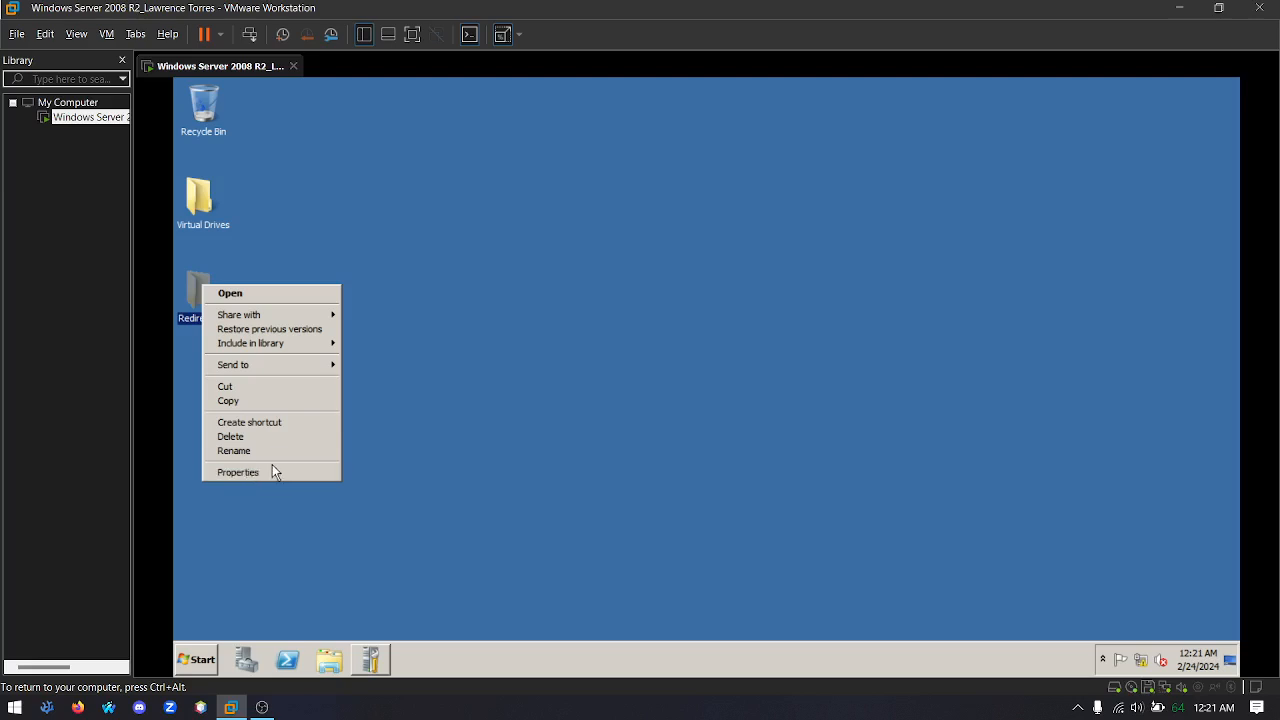
pyautogui.click(229, 479)
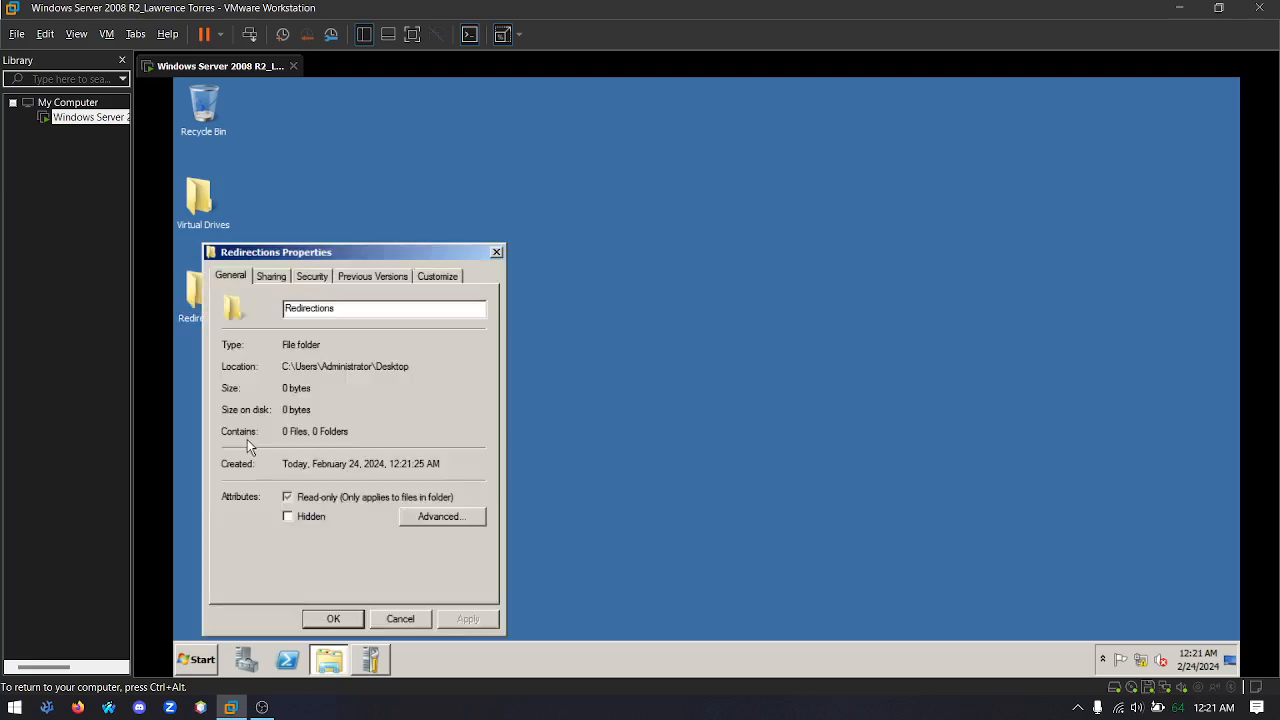
pyautogui.click(278, 276)
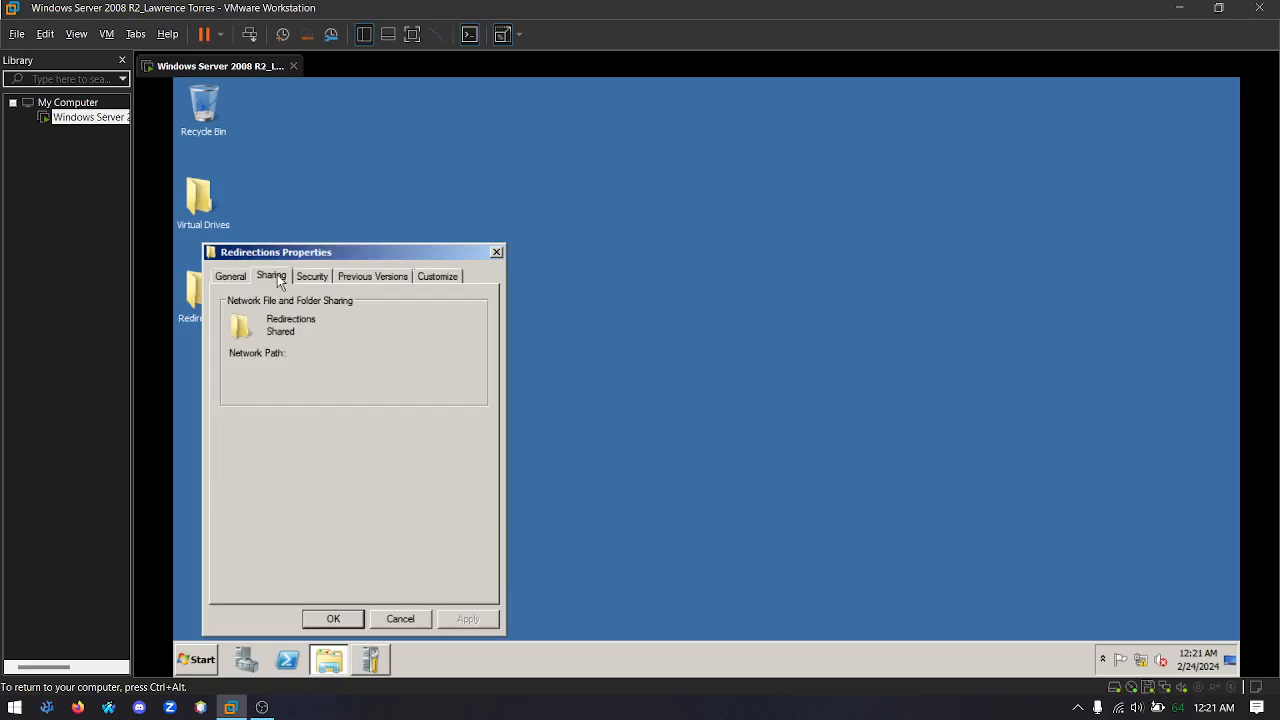
pyautogui.click(259, 389)
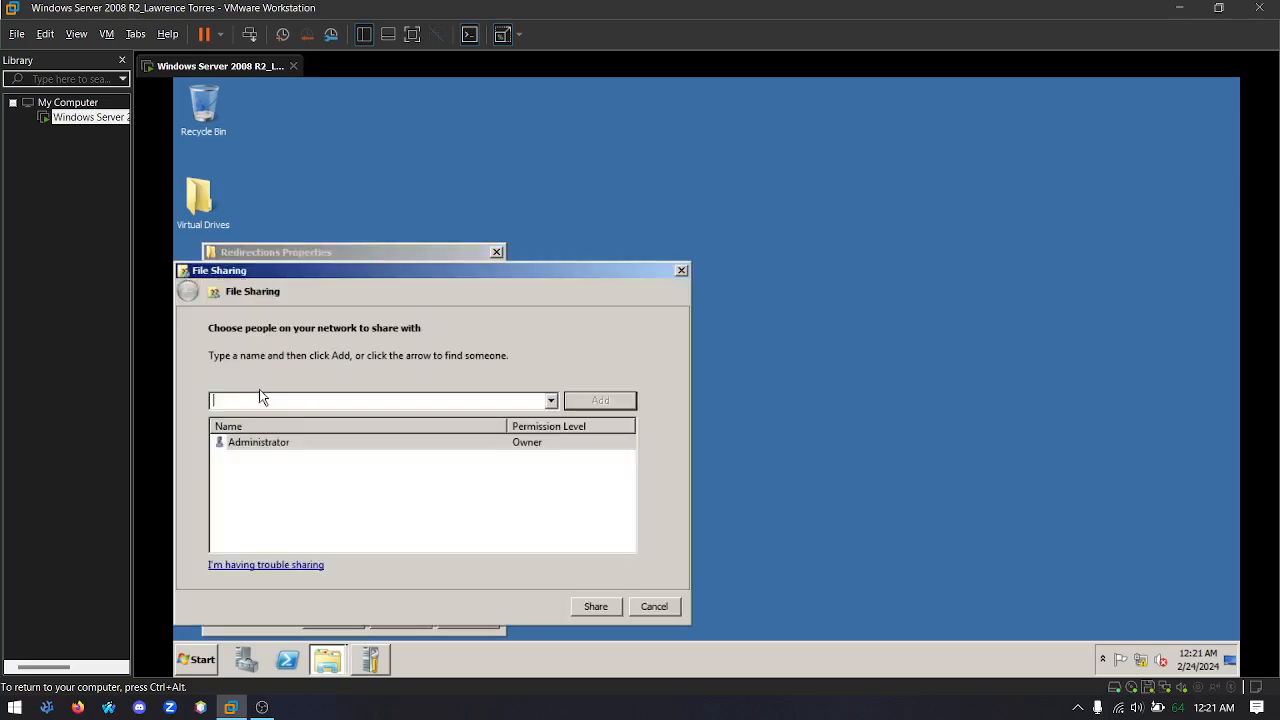
pyautogui.click(549, 401)
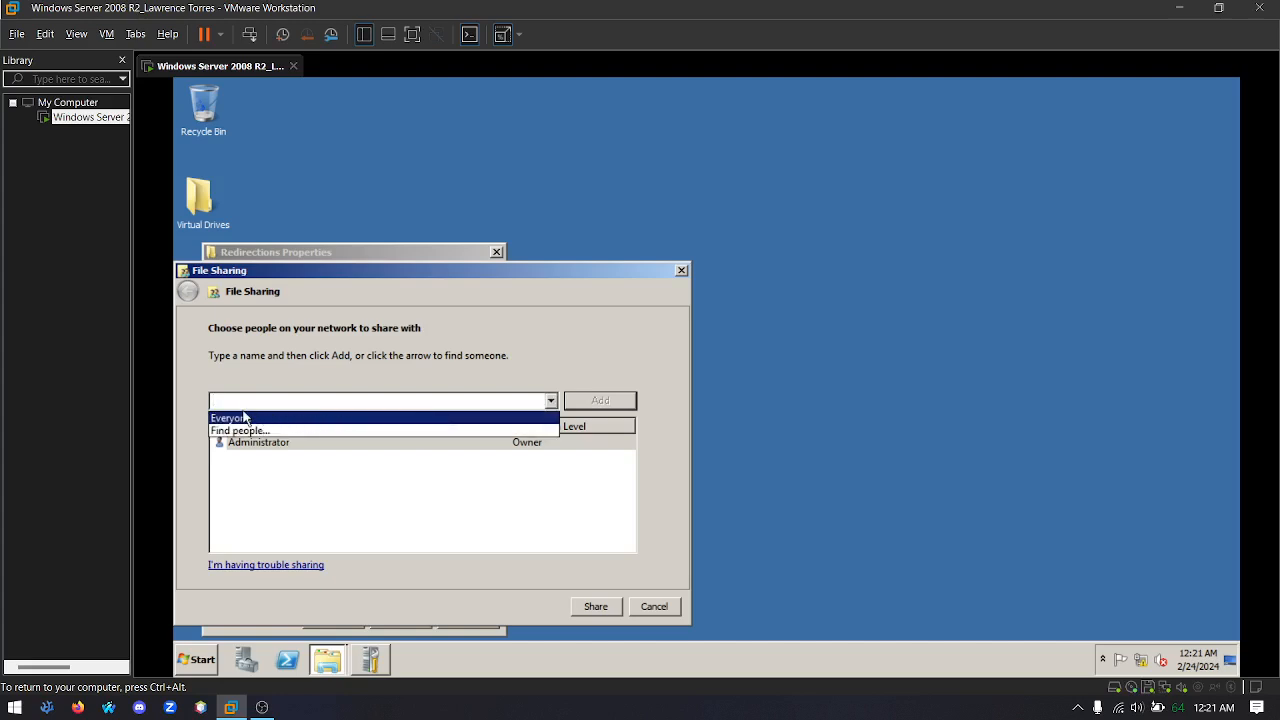
pyautogui.click(550, 401)
pyautogui.click(428, 418)
pyautogui.click(600, 402)
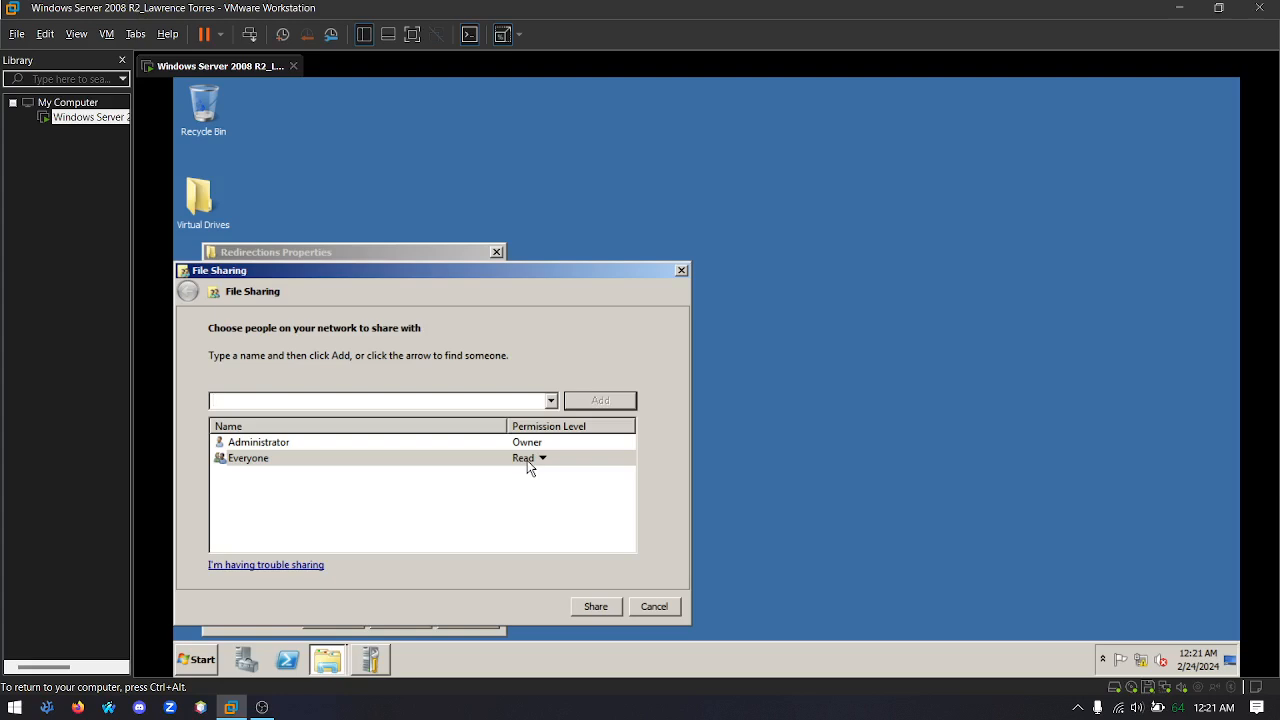
pyautogui.click(530, 468)
pyautogui.click(574, 476)
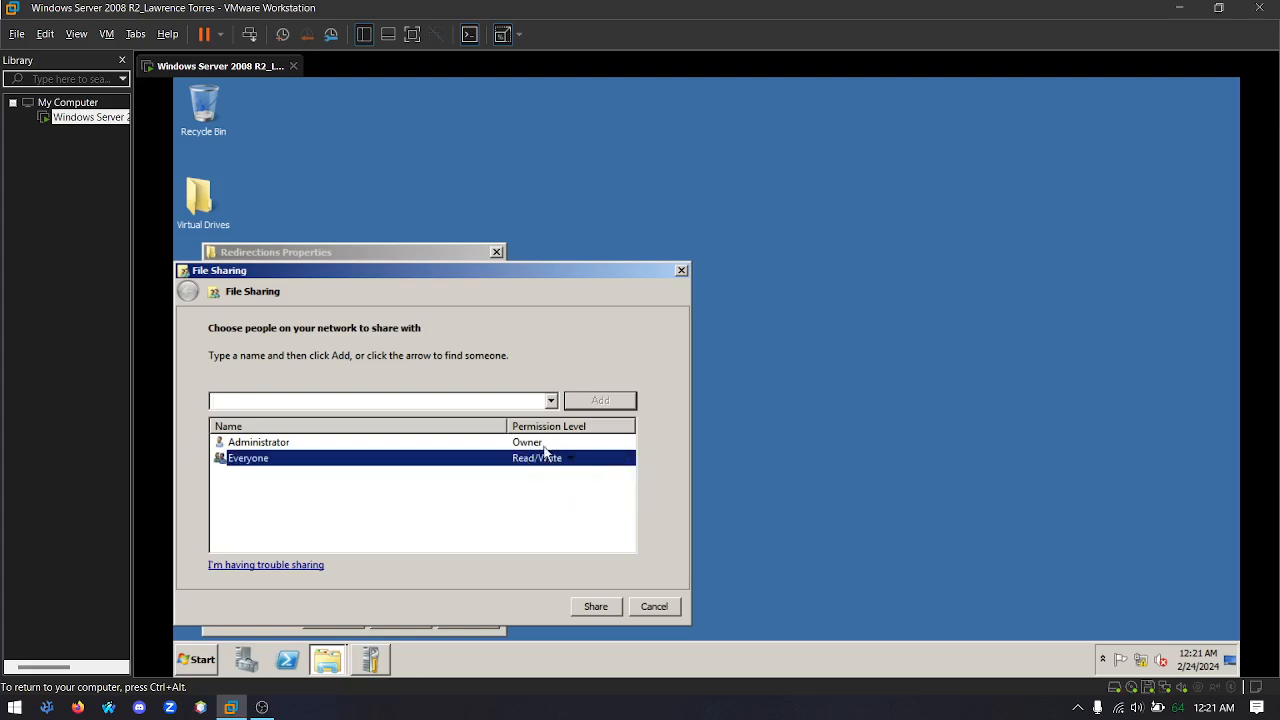
pyautogui.click(600, 609)
pyautogui.click(651, 606)
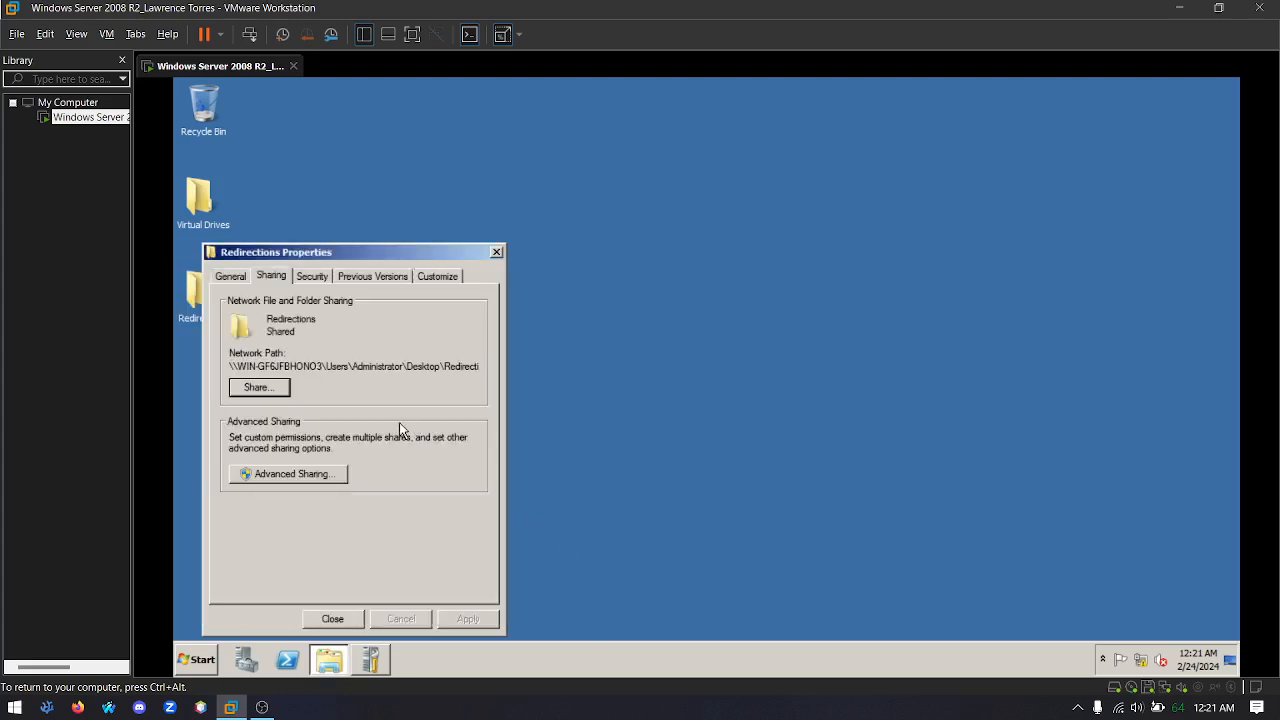
# Enable advanced sharing for the Redirections folder and allow Everyone Full Control in its share permissions
pyautogui.click(260, 476)
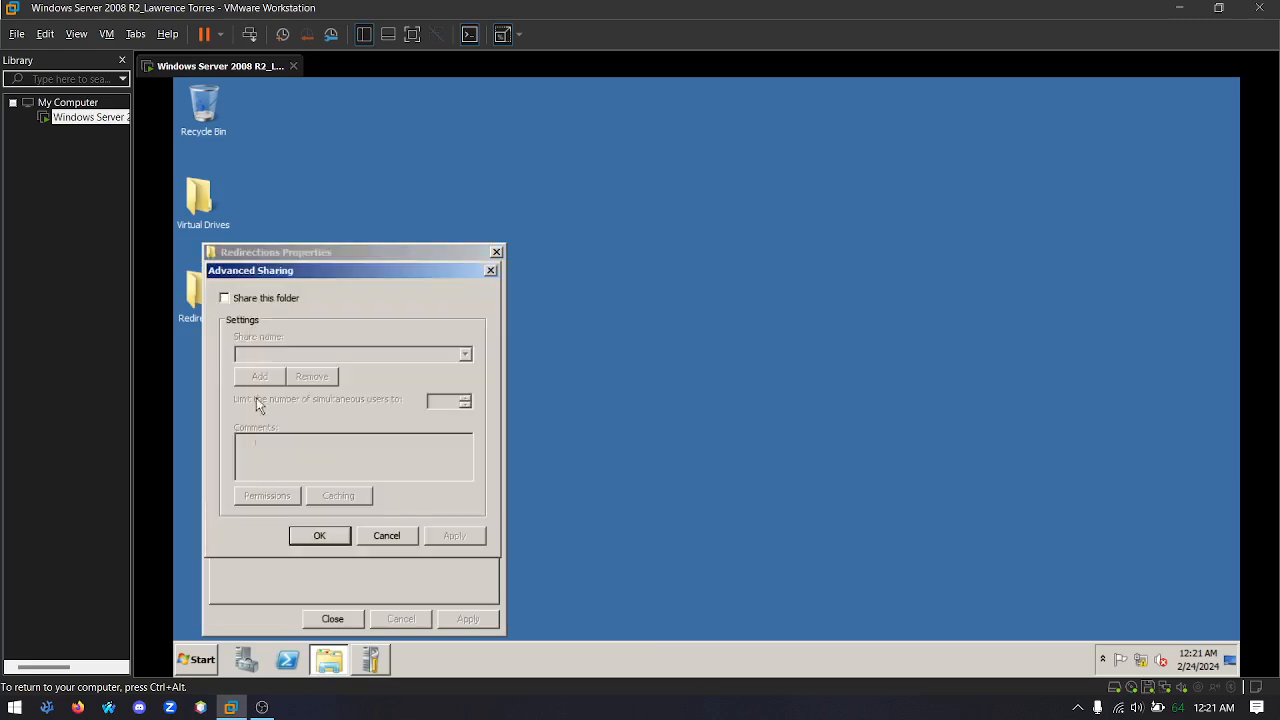
pyautogui.click(226, 300)
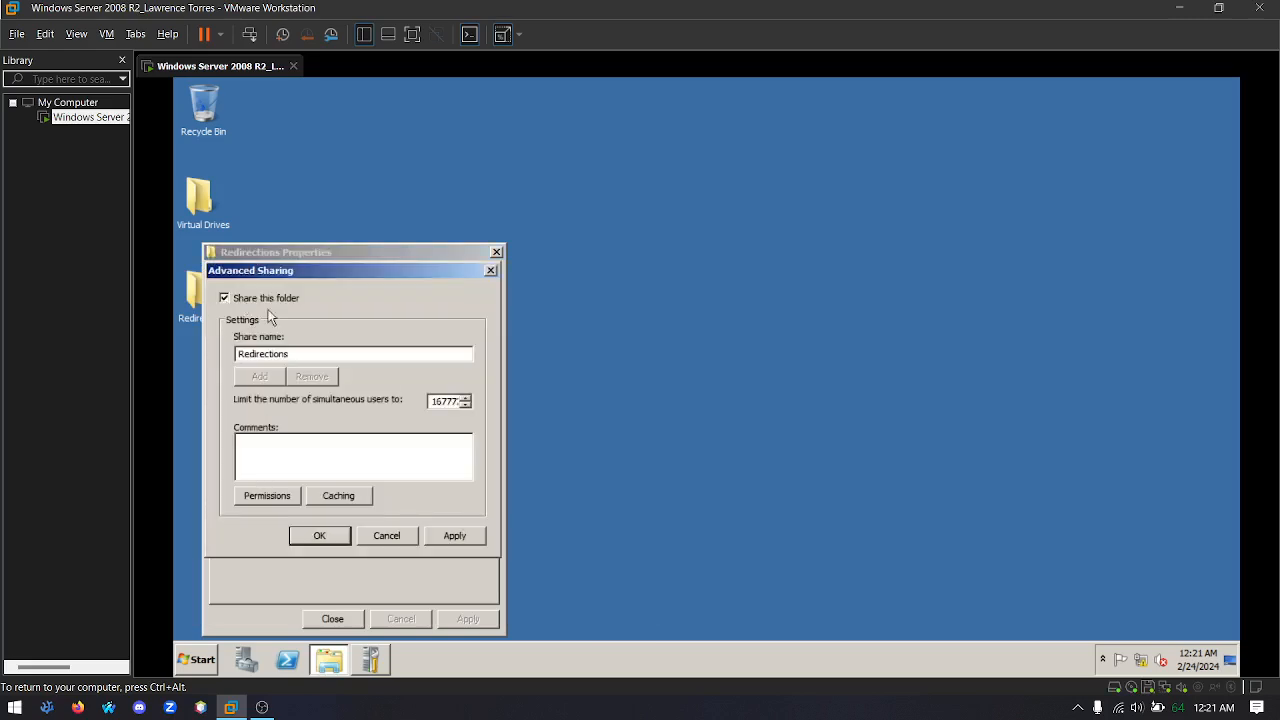
pyautogui.click(268, 496)
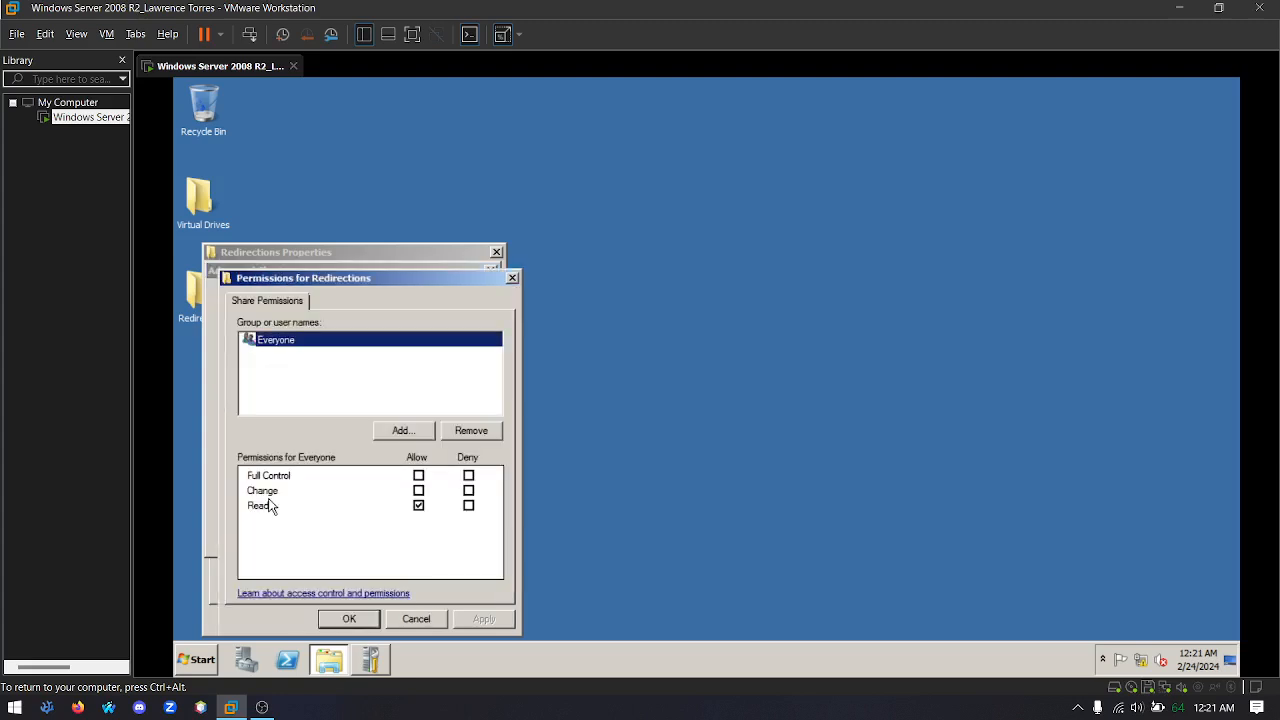
pyautogui.click(419, 476)
pyautogui.click(479, 620)
pyautogui.click(350, 619)
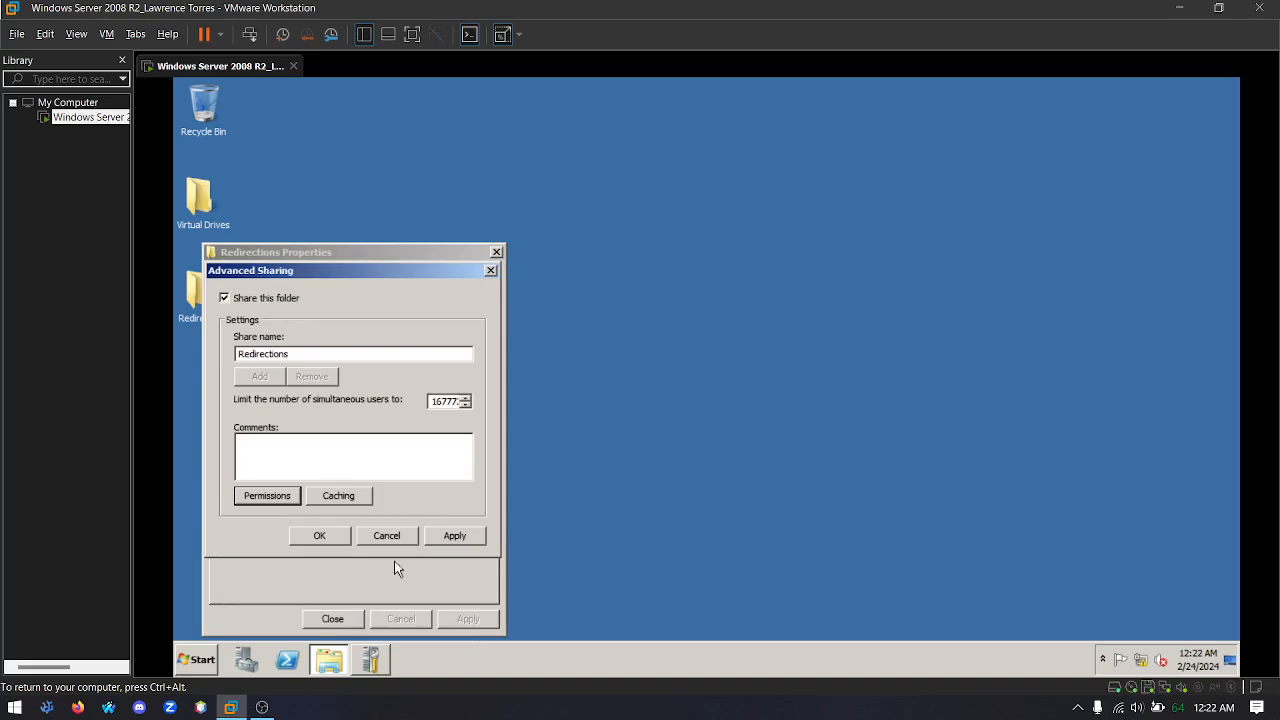
pyautogui.click(454, 536)
pyautogui.click(318, 537)
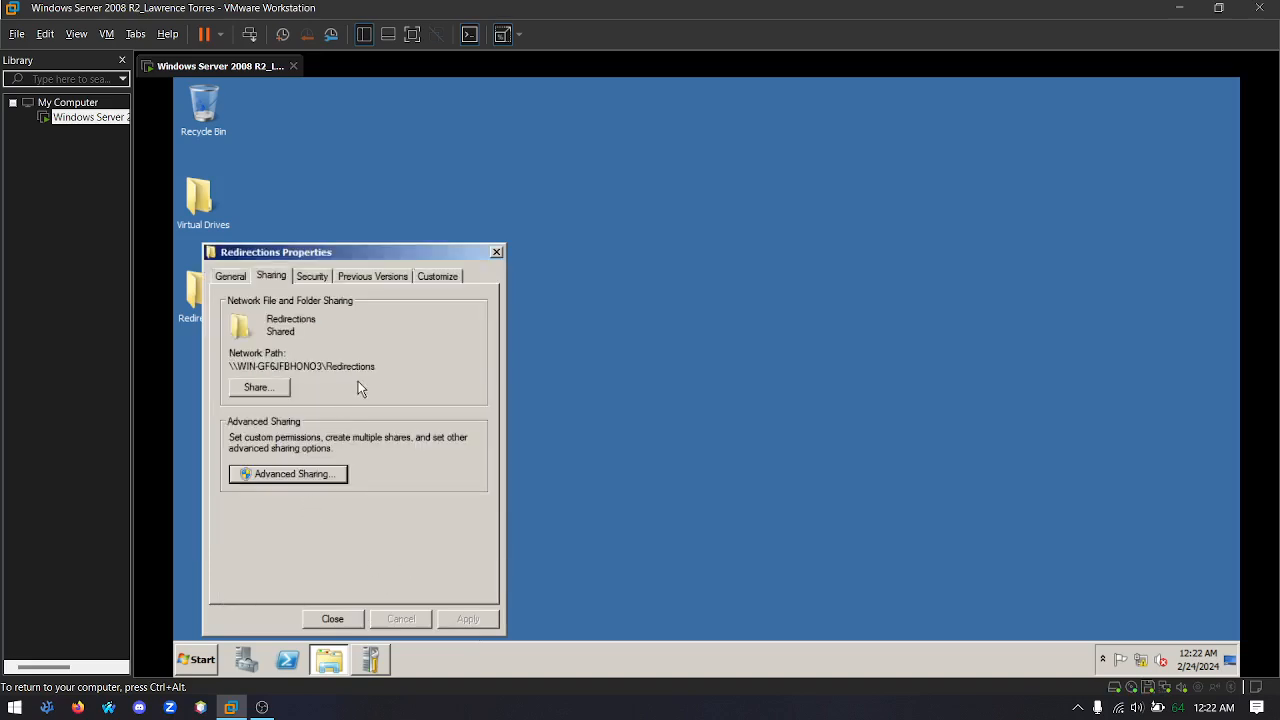
# Copy the Redirections folder's network path and close its properties
pyautogui.moveTo(381, 366); pyautogui.dragTo(215, 353)
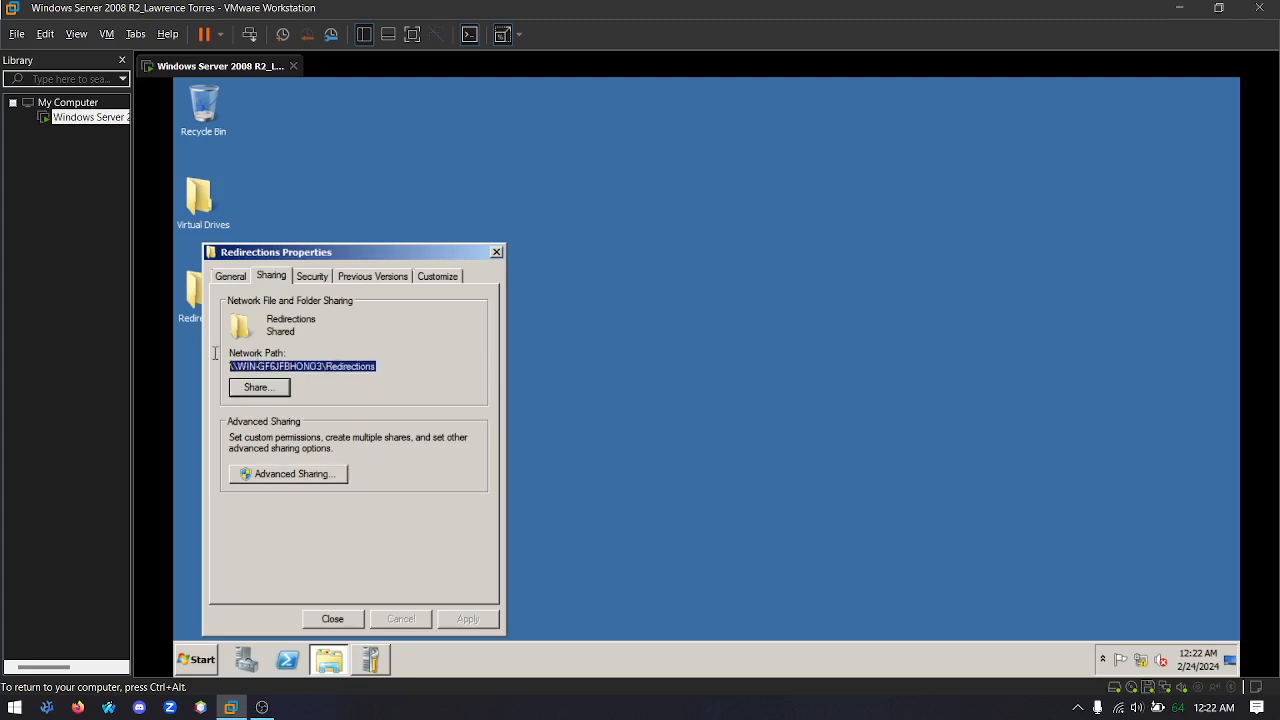
pyautogui.rightClick(279, 368)
pyautogui.click(319, 414)
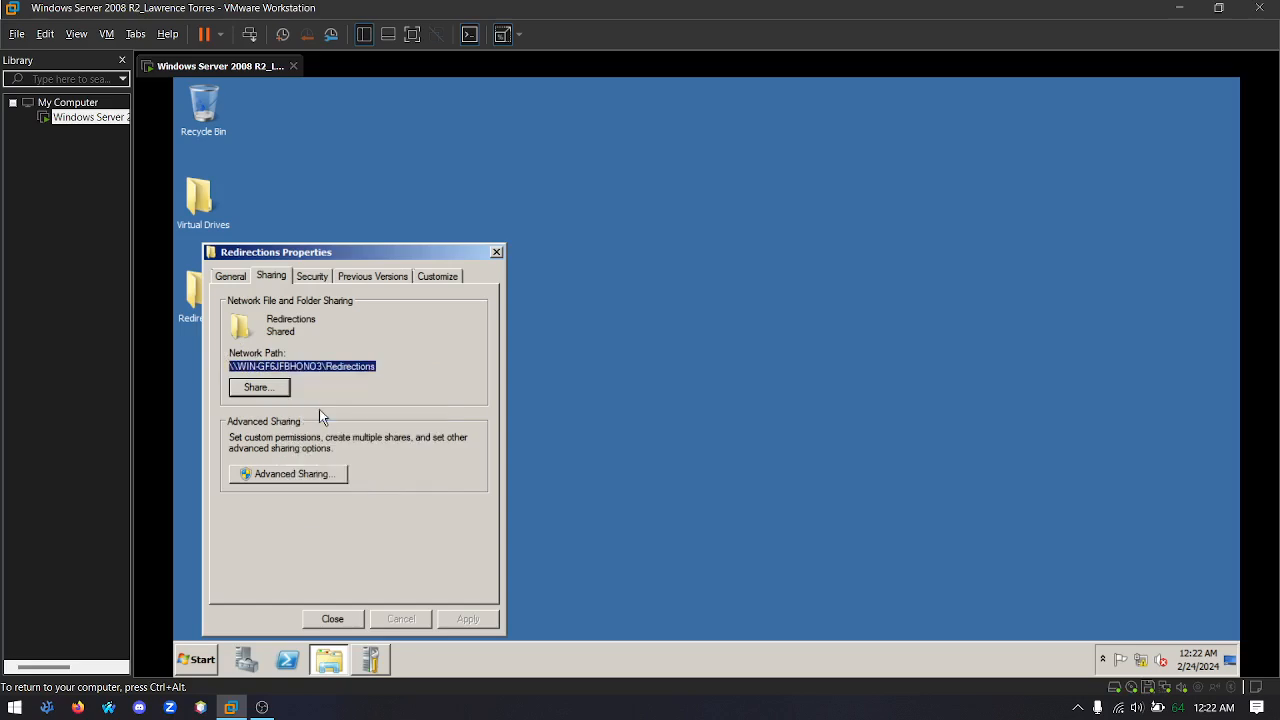
pyautogui.click(332, 618)
pyautogui.click(345, 273)
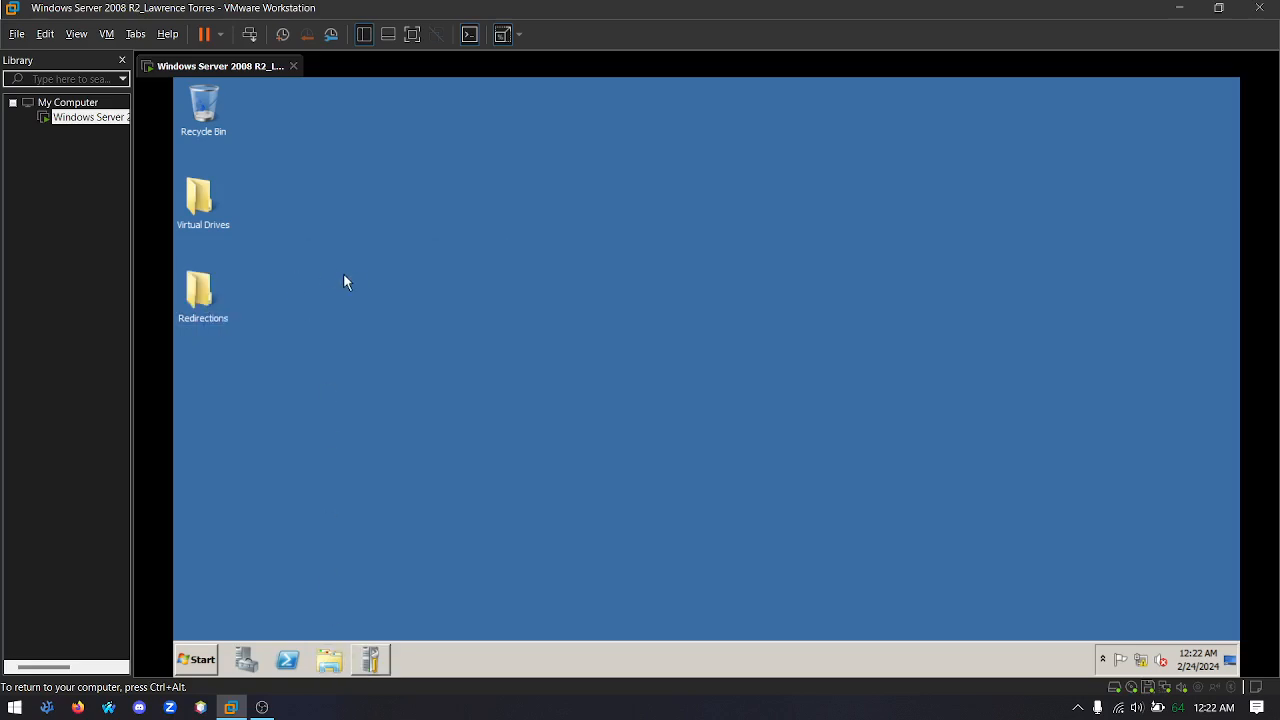
# Open Group Policy Management and expand the forest down to the contents of its domain
pyautogui.click(201, 660)
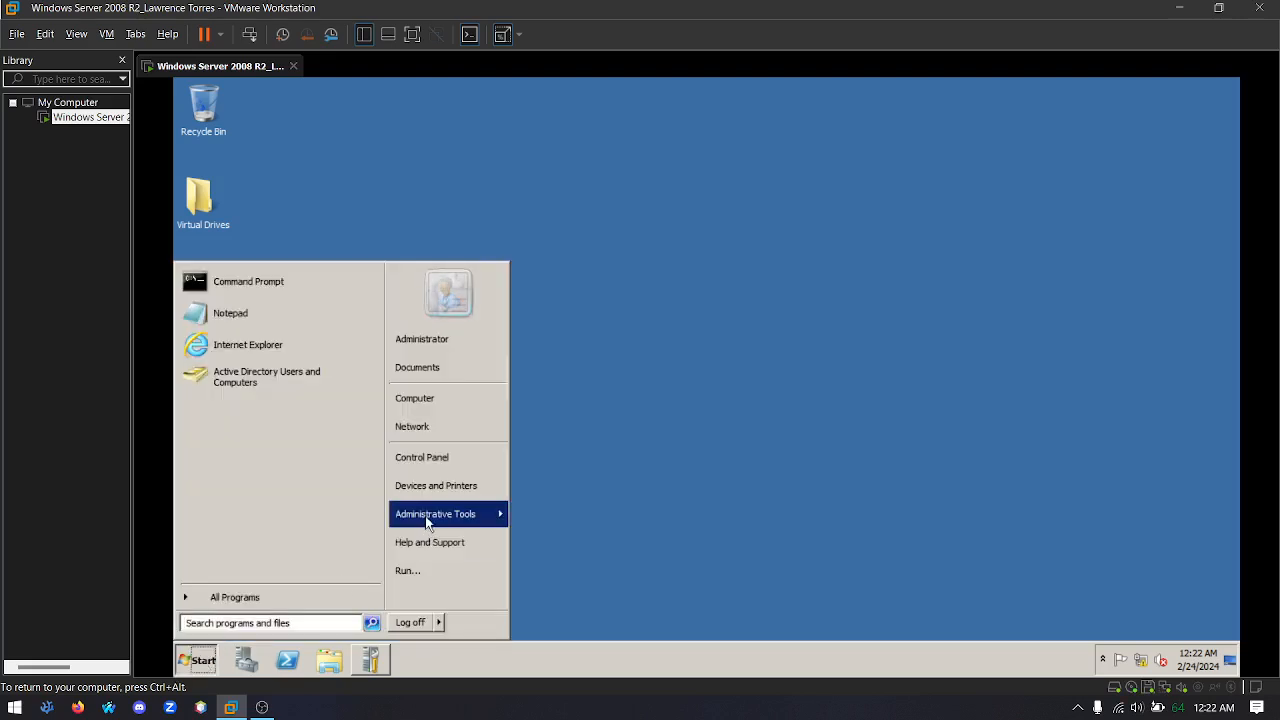
pyautogui.moveTo(427, 522)
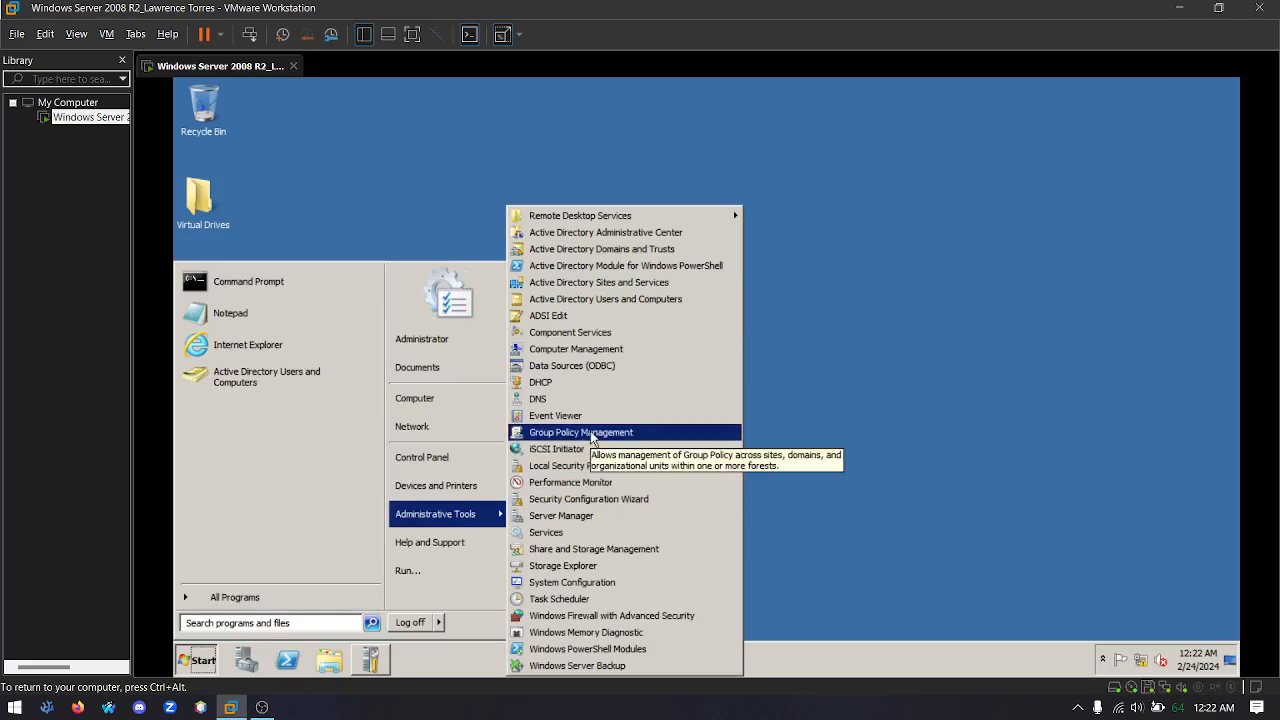
pyautogui.click(591, 433)
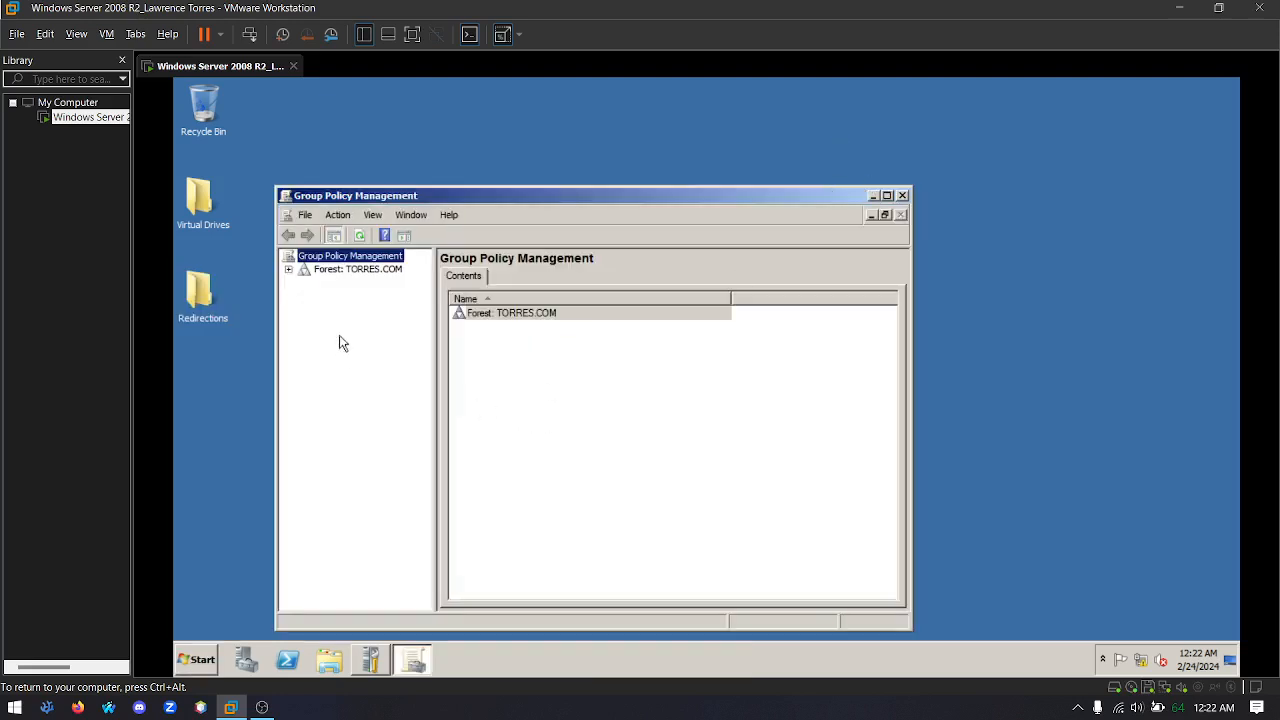
pyautogui.click(288, 270)
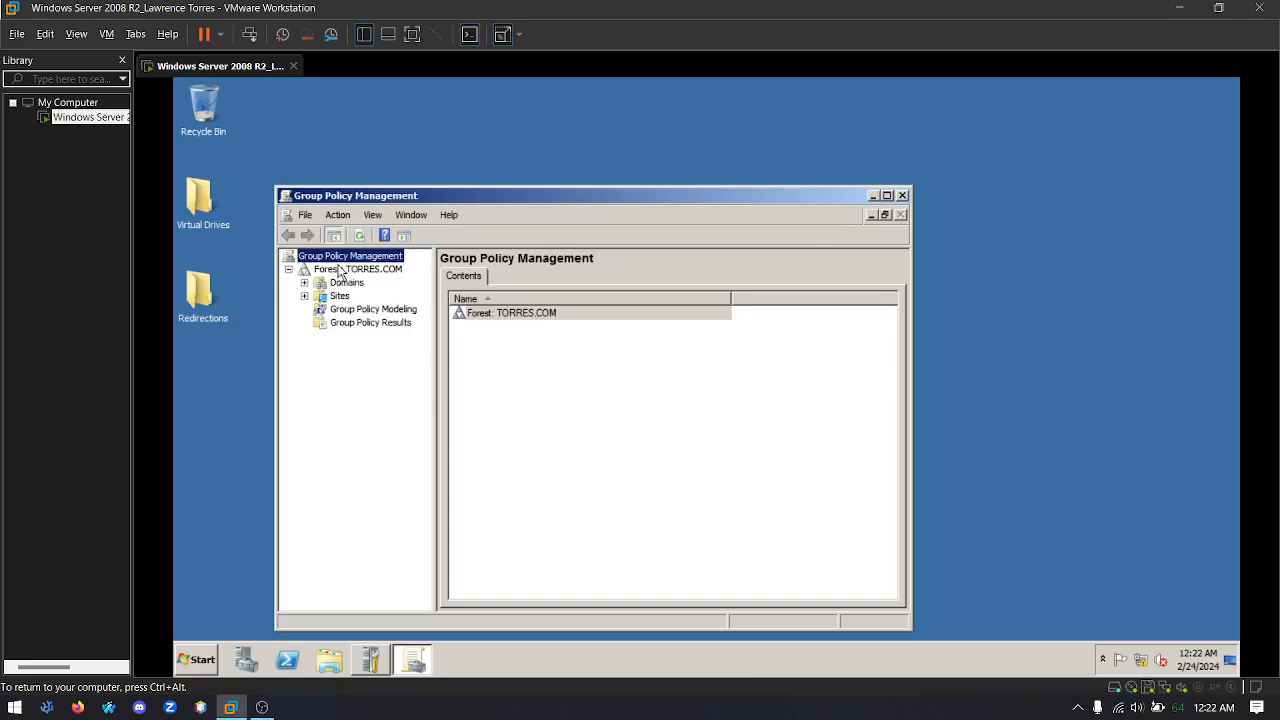
pyautogui.click(304, 283)
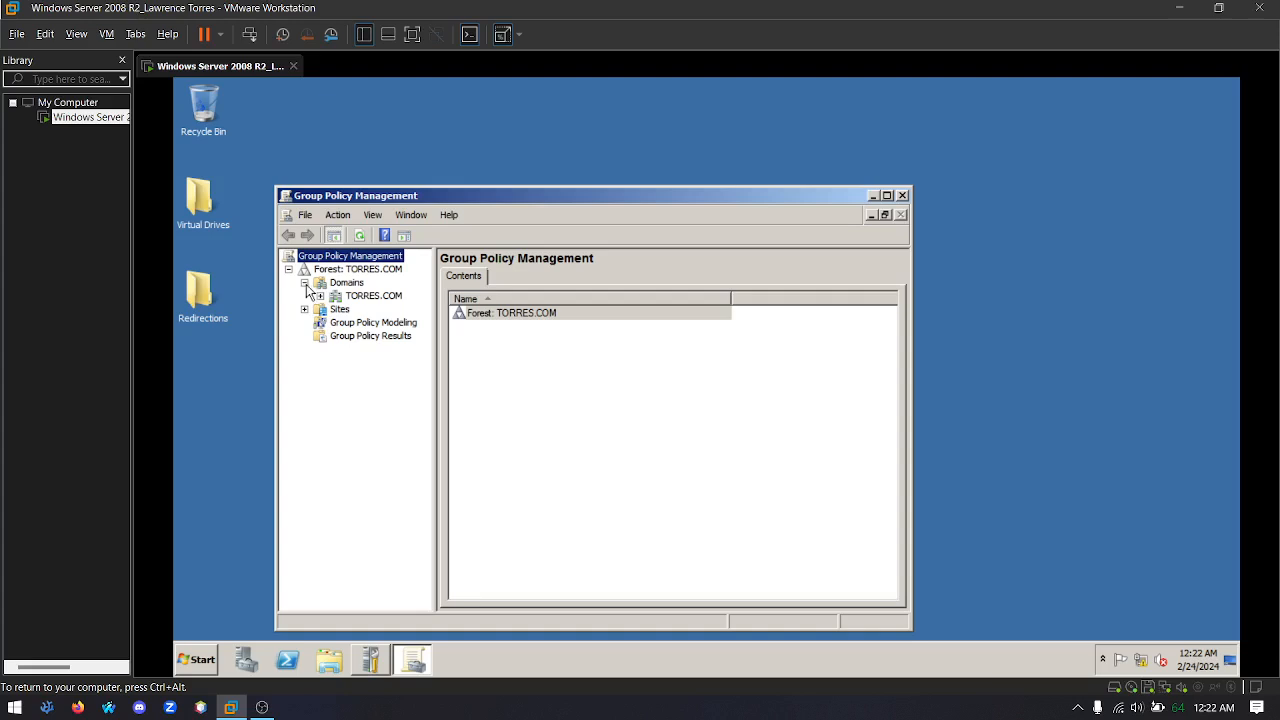
pyautogui.click(320, 297)
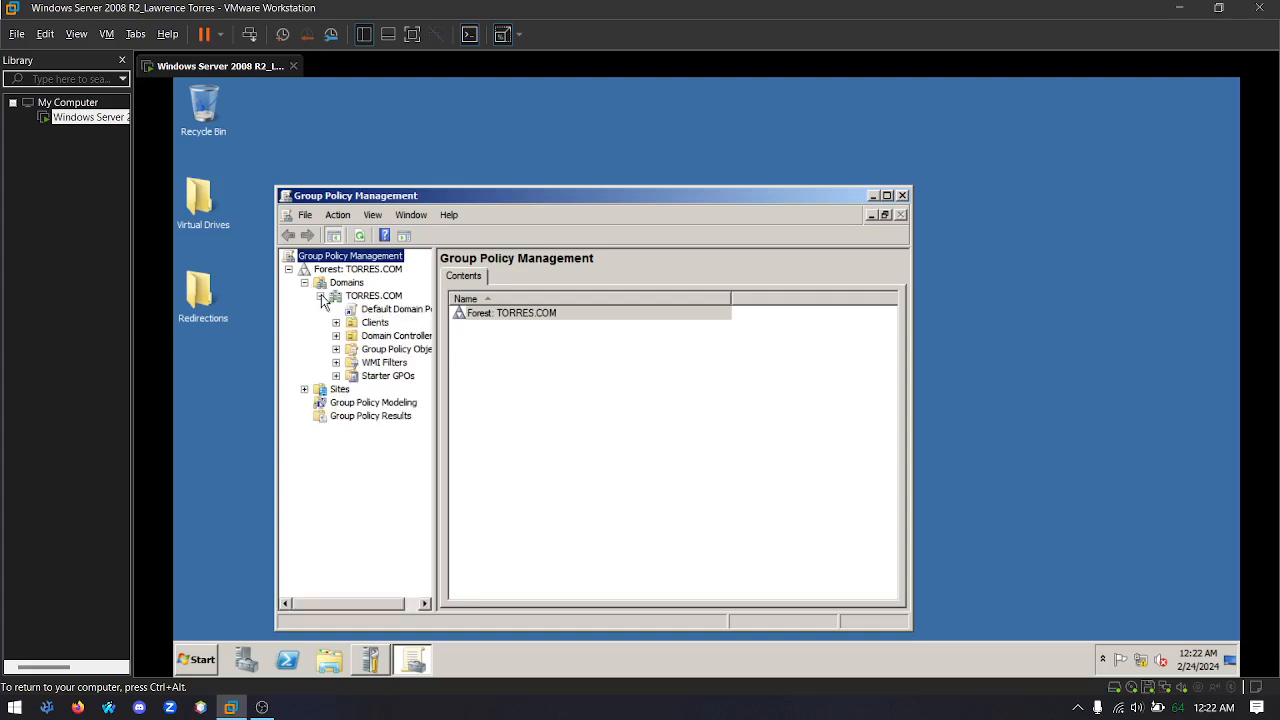
# Create a GPO named Clients in the domain, linked to the Clients organizational unit
pyautogui.click(374, 323)
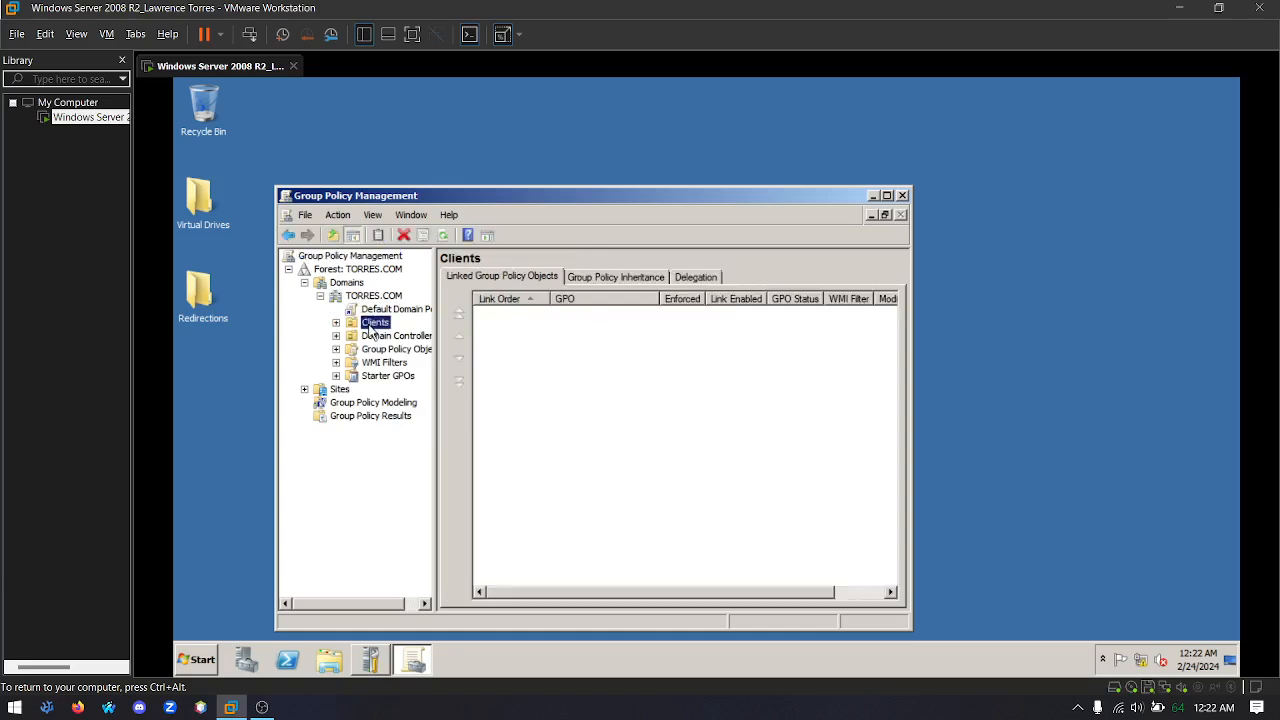
pyautogui.rightClick(371, 331)
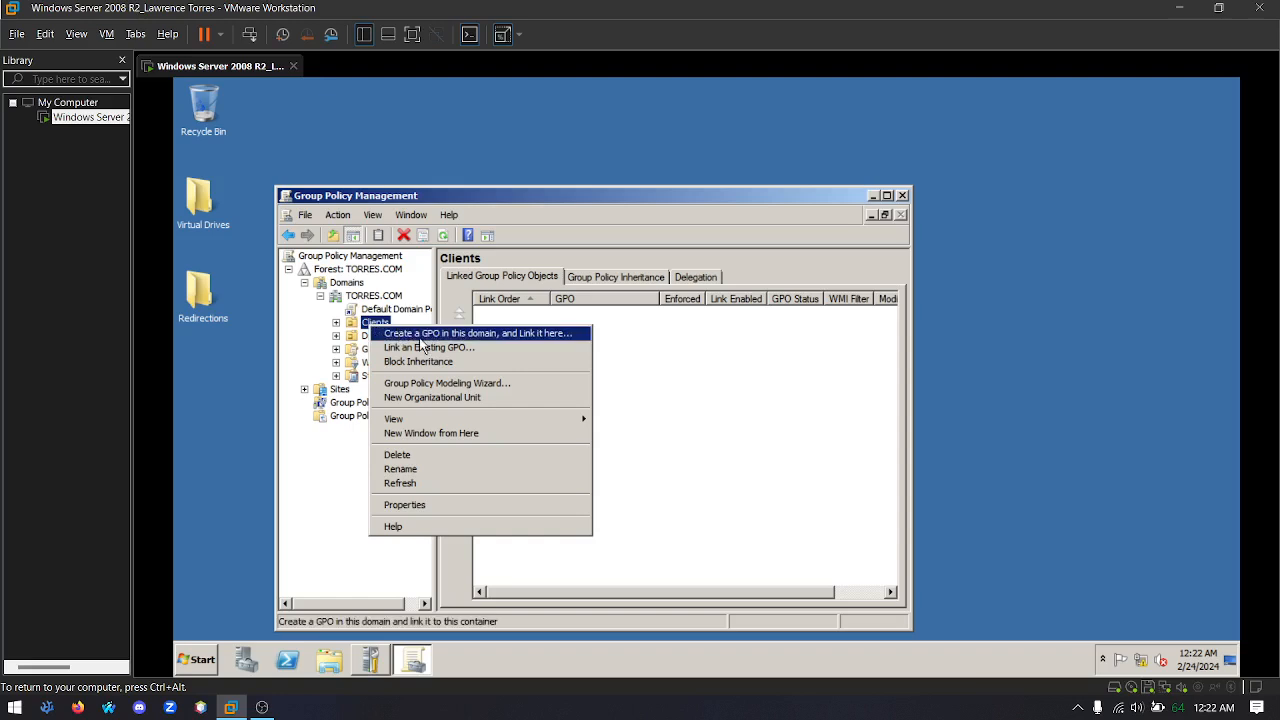
pyautogui.click(390, 333)
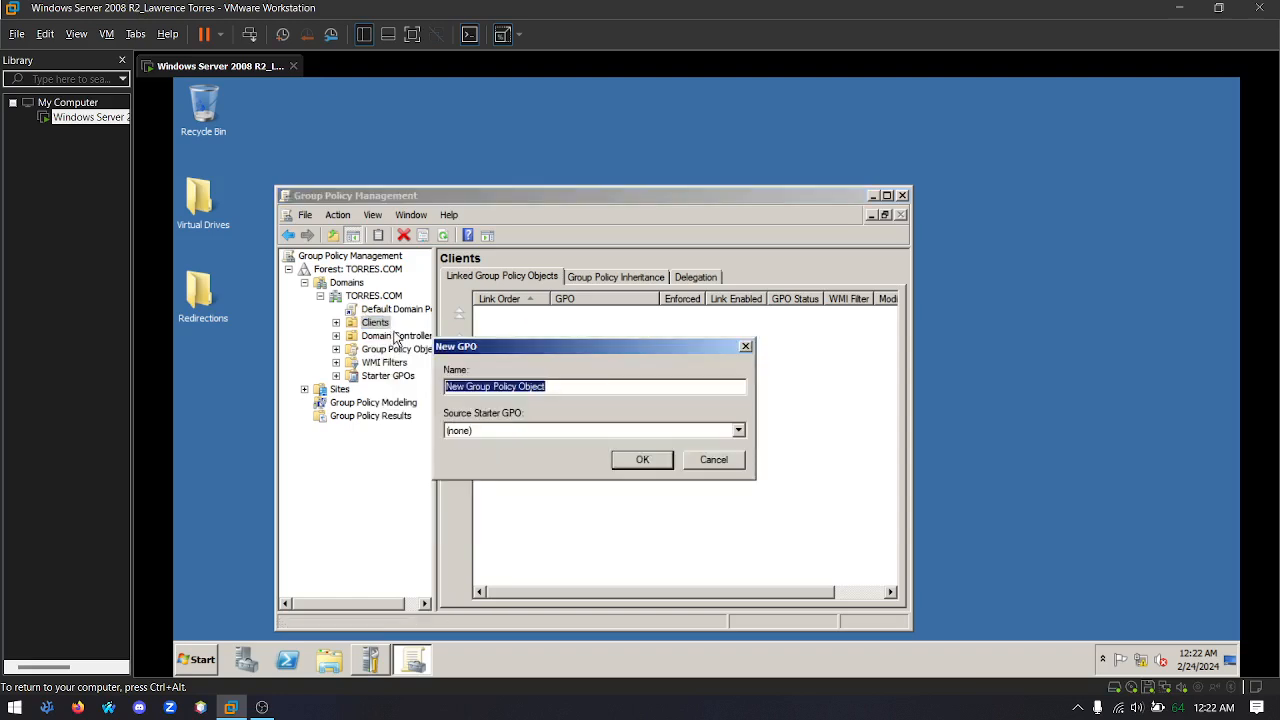
pyautogui.write('User')
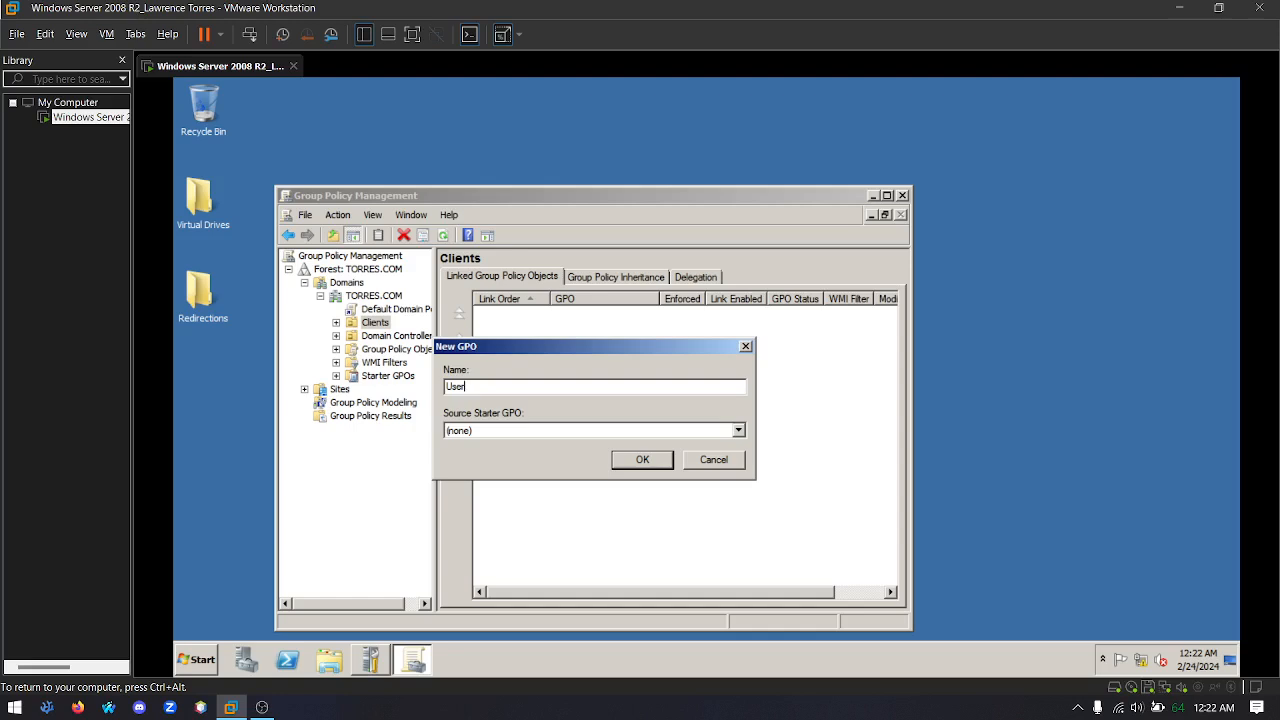
pyautogui.press('BackSpace')
pyautogui.press('BackSpace')
pyautogui.press('BackSpace')
pyautogui.press('BackSpace')
pyautogui.write('Clients')
pyautogui.press('Return')
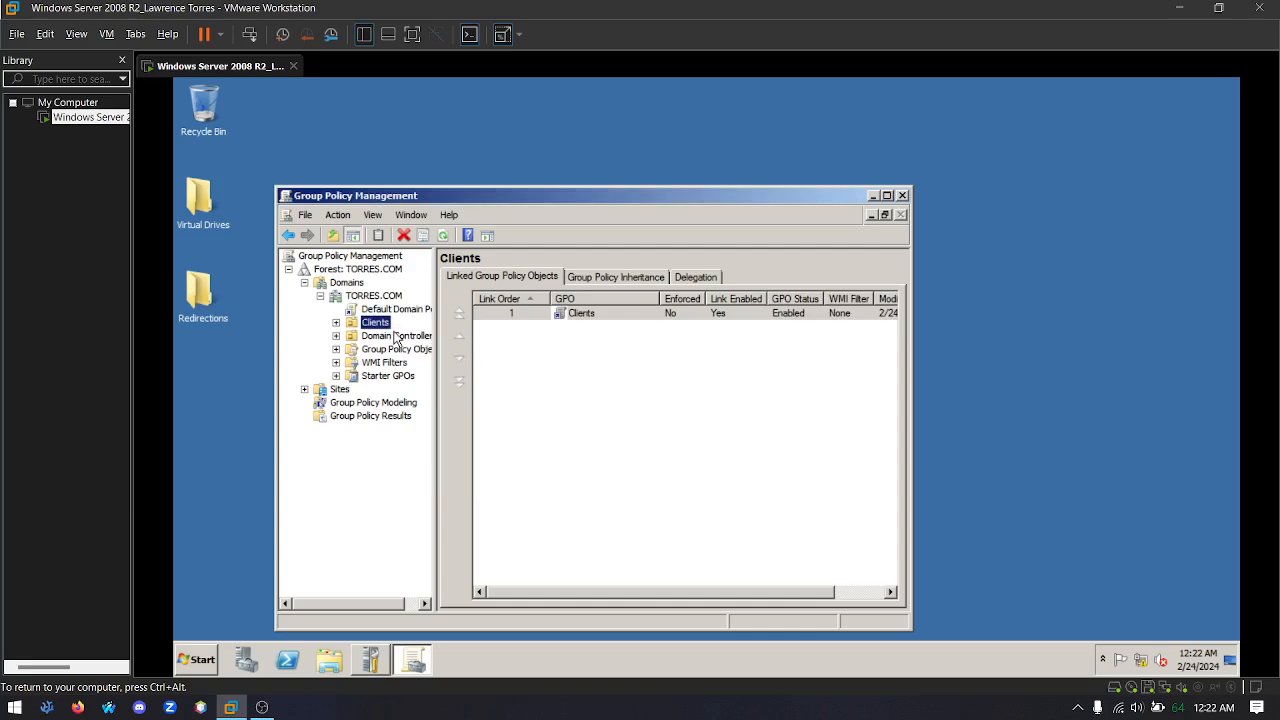
# Open the Clients GPO linked under the Clients organizational unit for editing
pyautogui.click(336, 322)
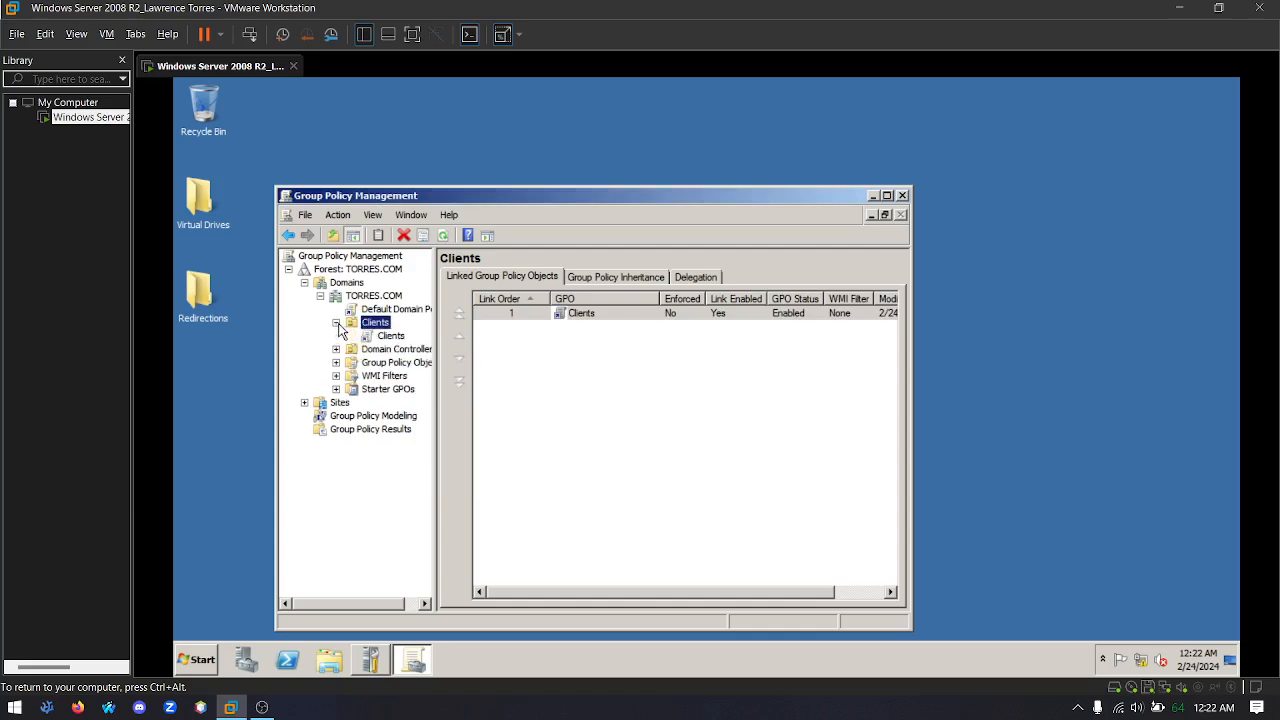
pyautogui.click(387, 337)
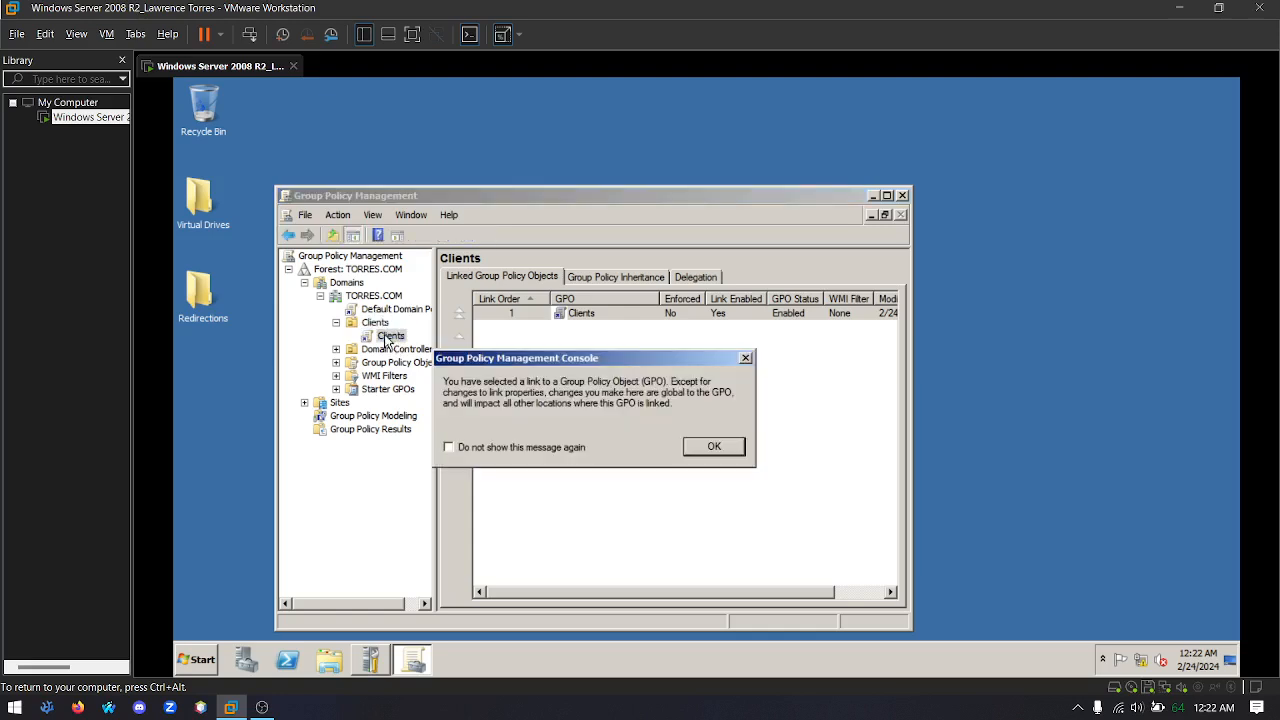
pyautogui.press('Return')
pyautogui.rightClick(387, 338)
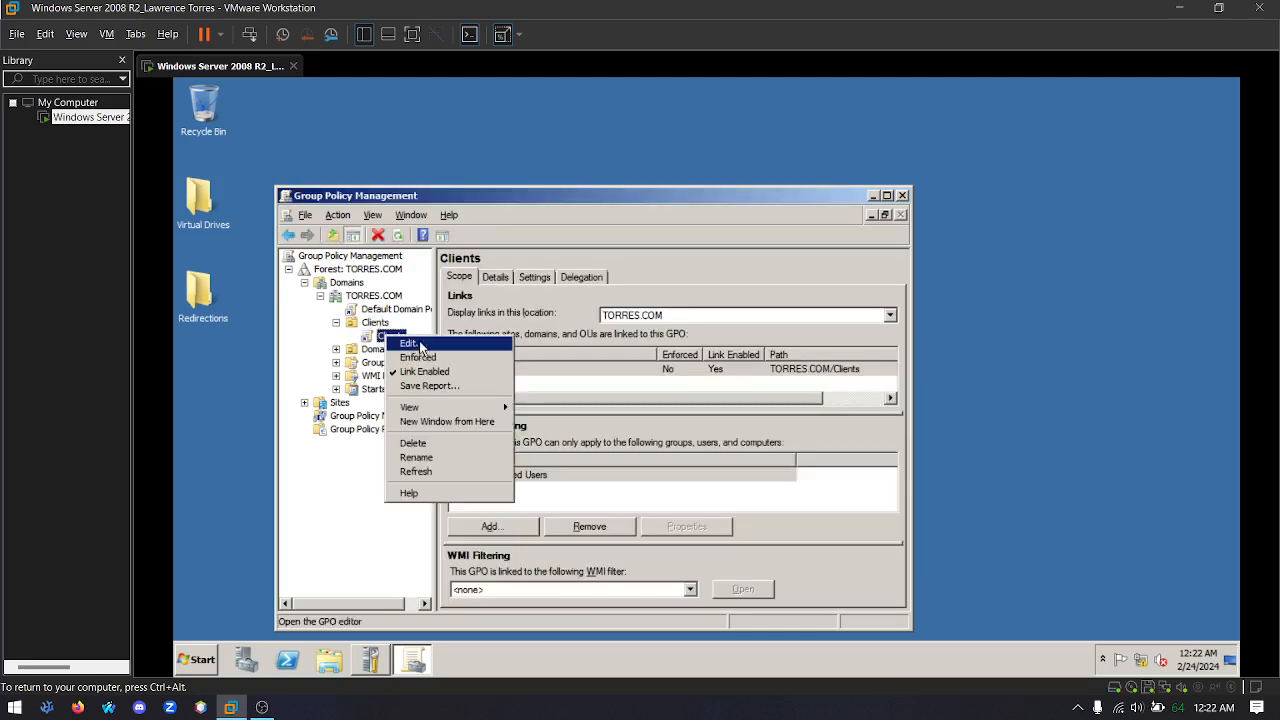
pyautogui.click(420, 345)
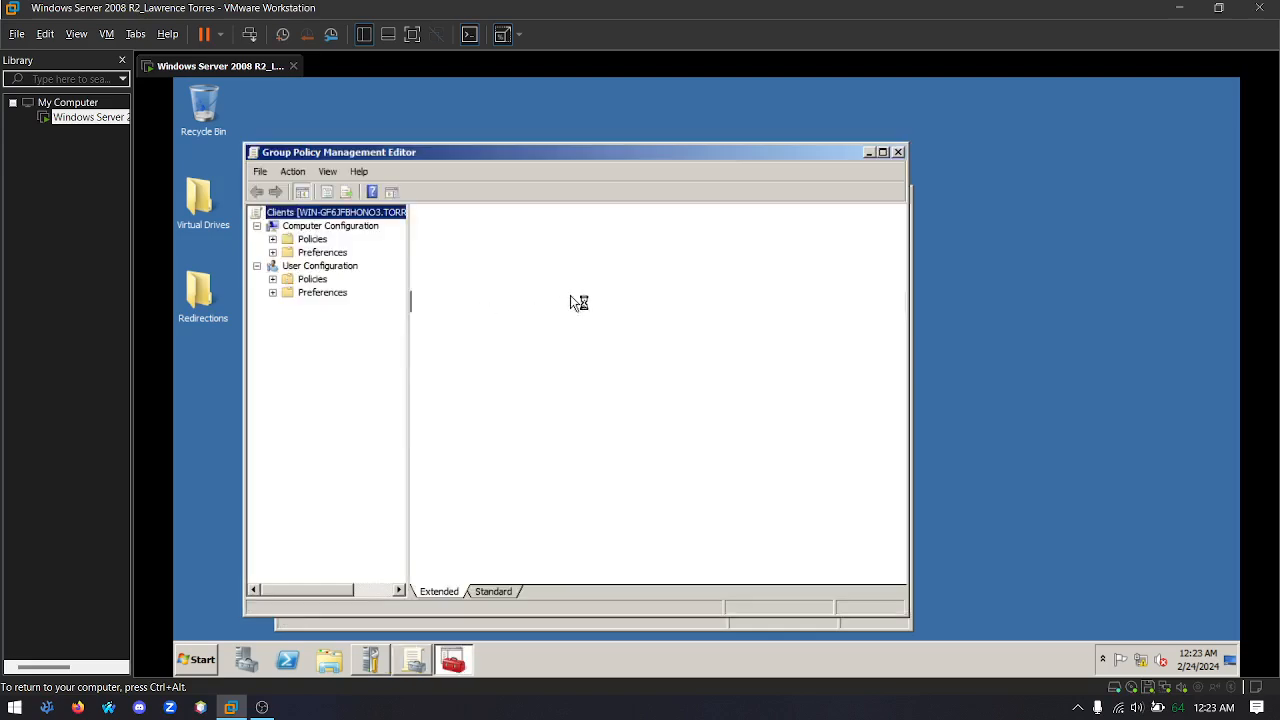
# Open the Folder Redirection settings under the user configuration's Windows Settings policies in the Clients GPO
pyautogui.click(312, 267)
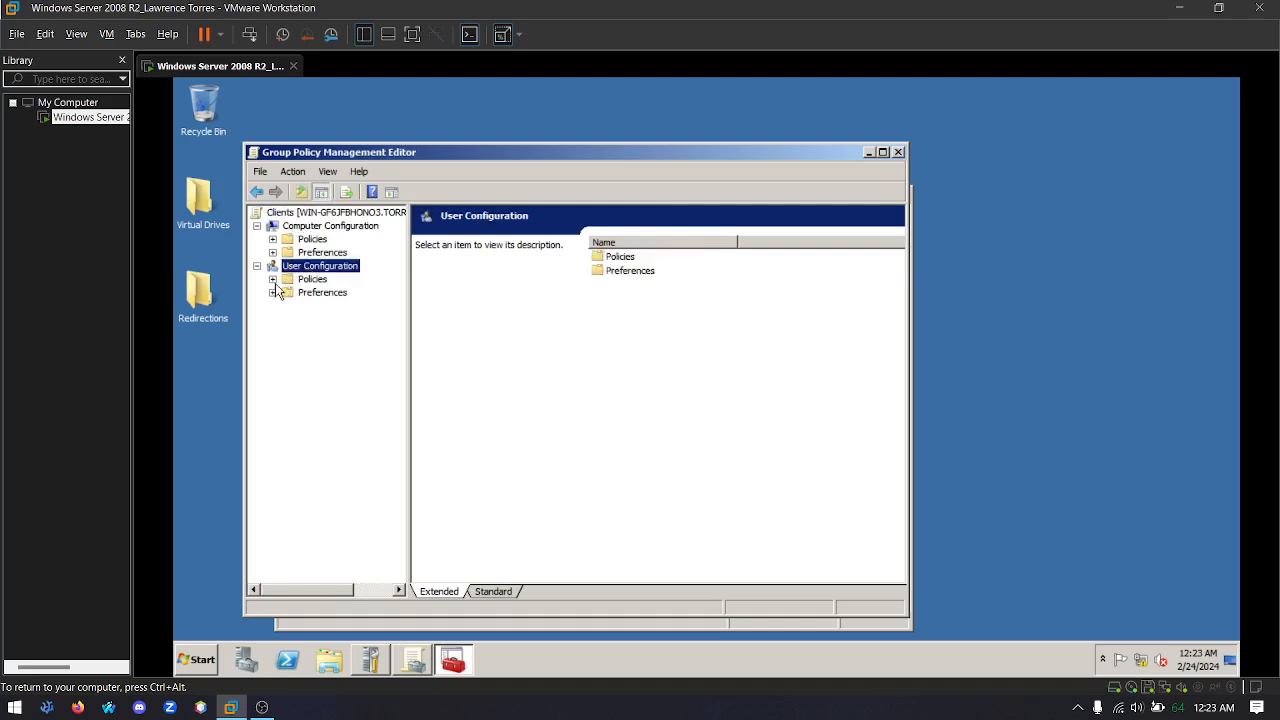
pyautogui.click(272, 279)
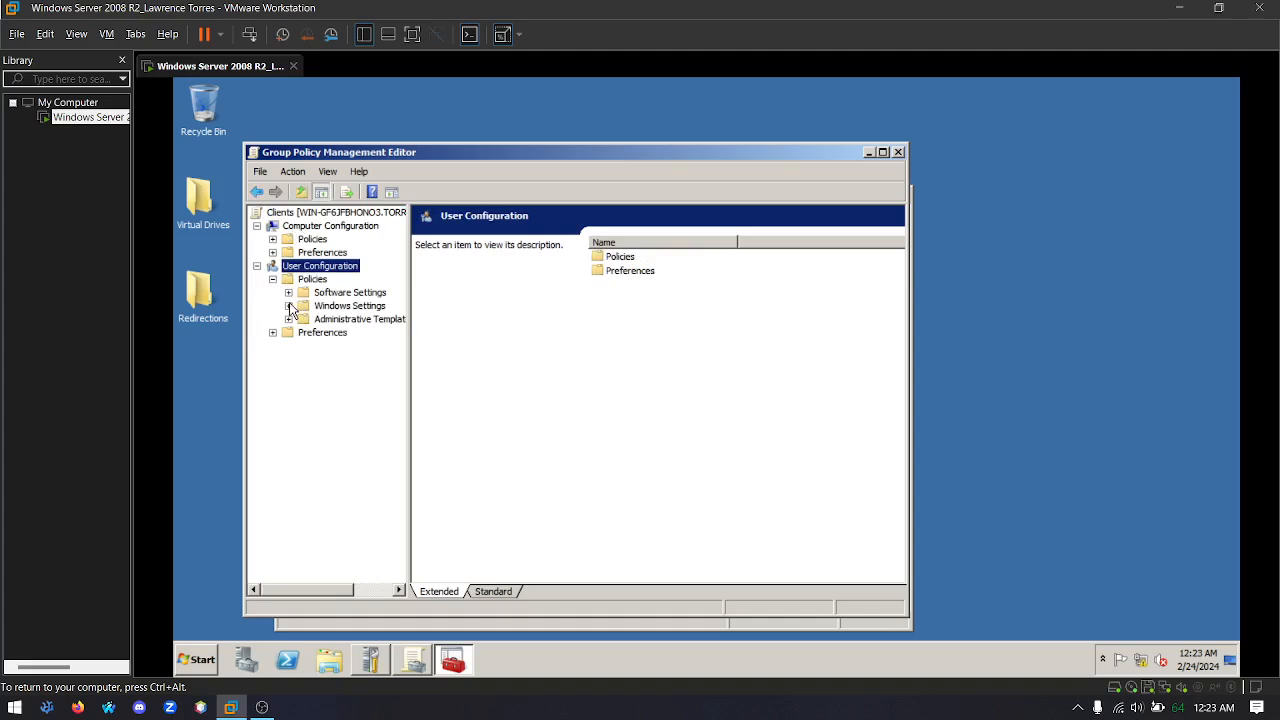
pyautogui.click(289, 306)
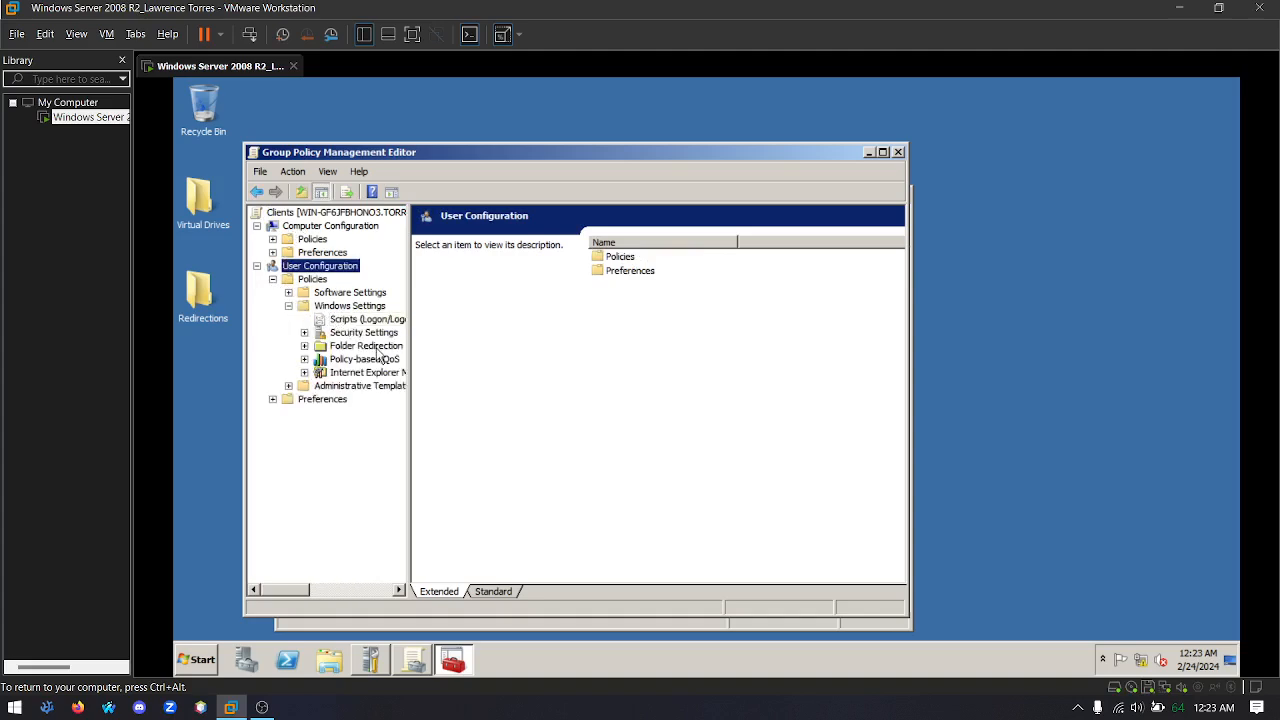
pyautogui.click(342, 349)
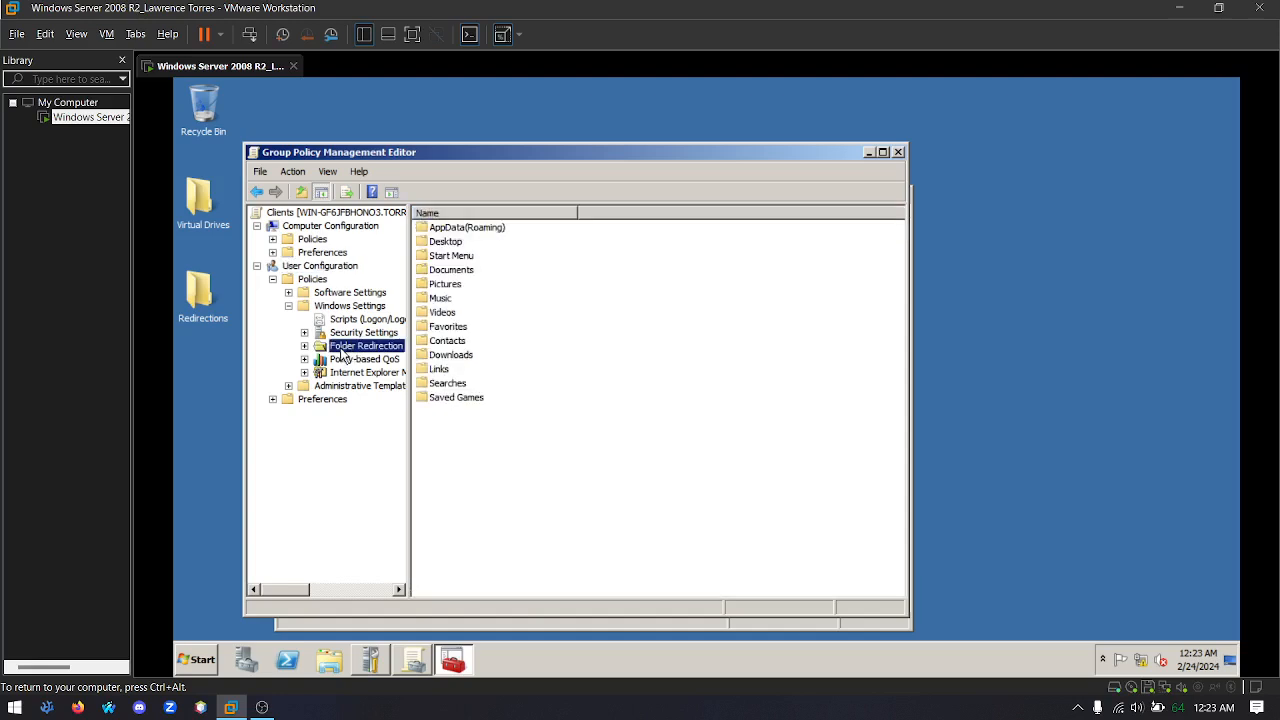
# Set the Desktop folder's redirection to "Basic - Redirect everyone's folder to the same location"
pyautogui.click(440, 246)
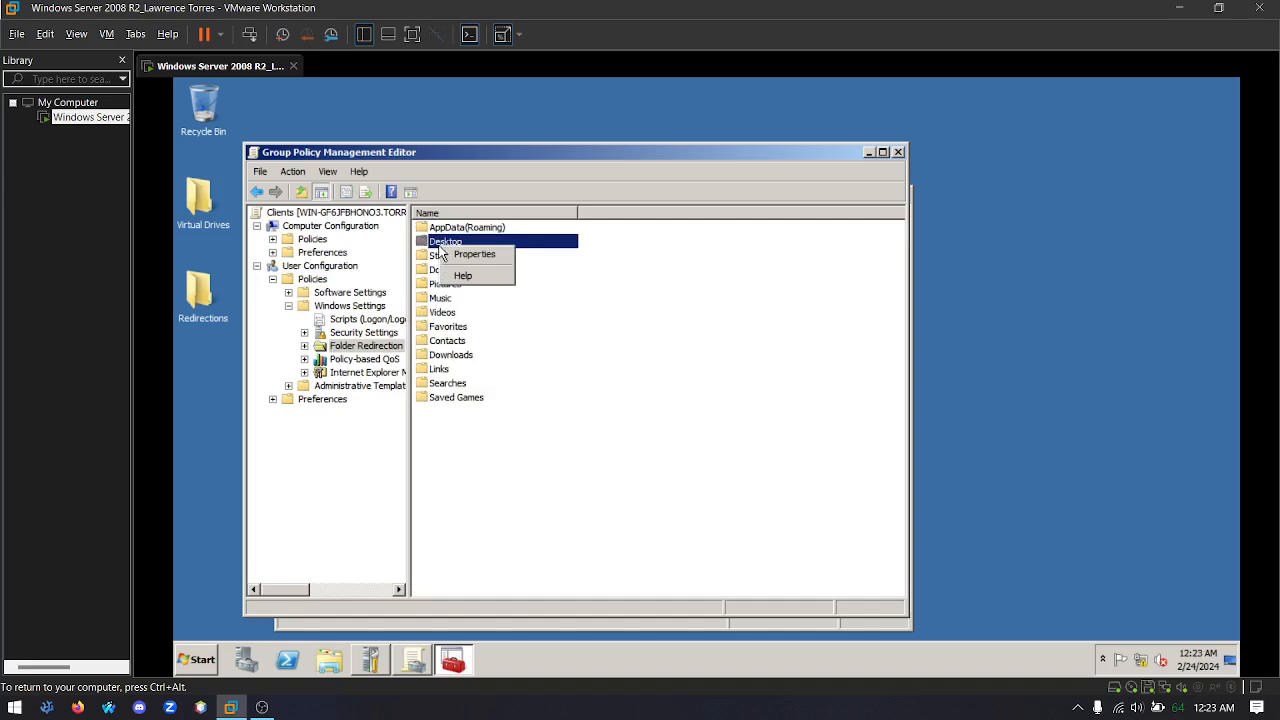
pyautogui.click(472, 257)
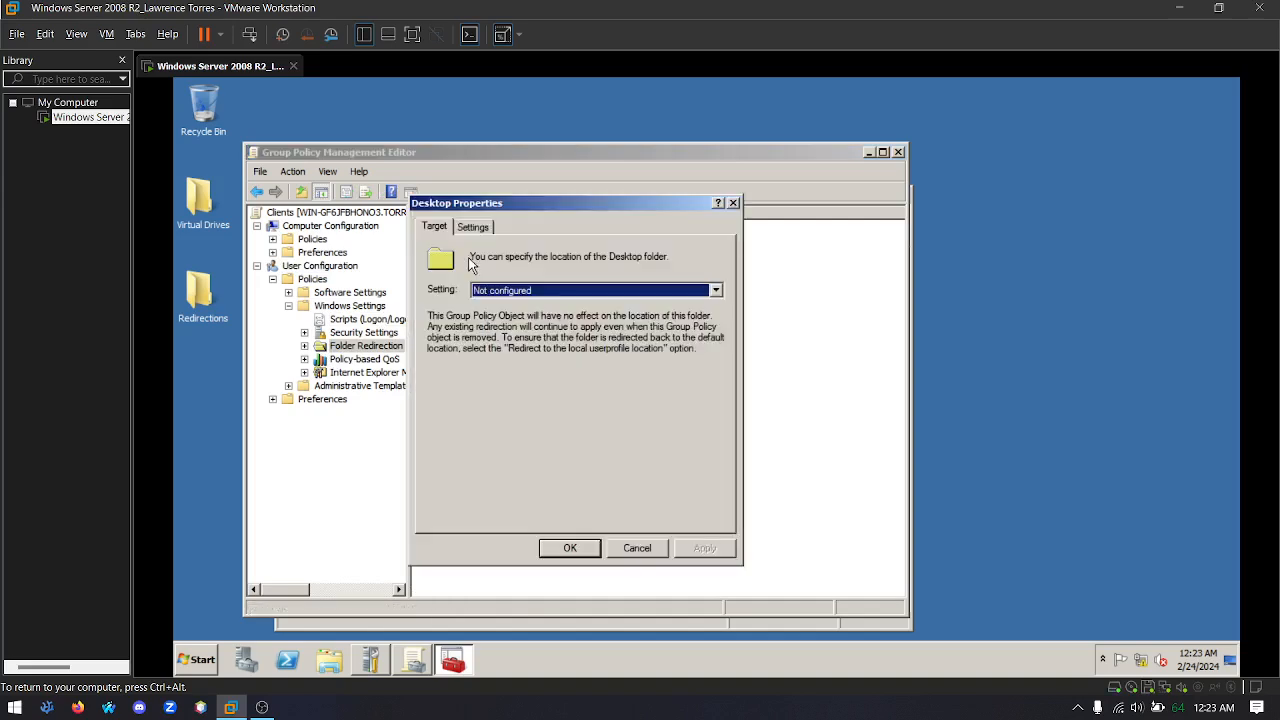
pyautogui.click(716, 291)
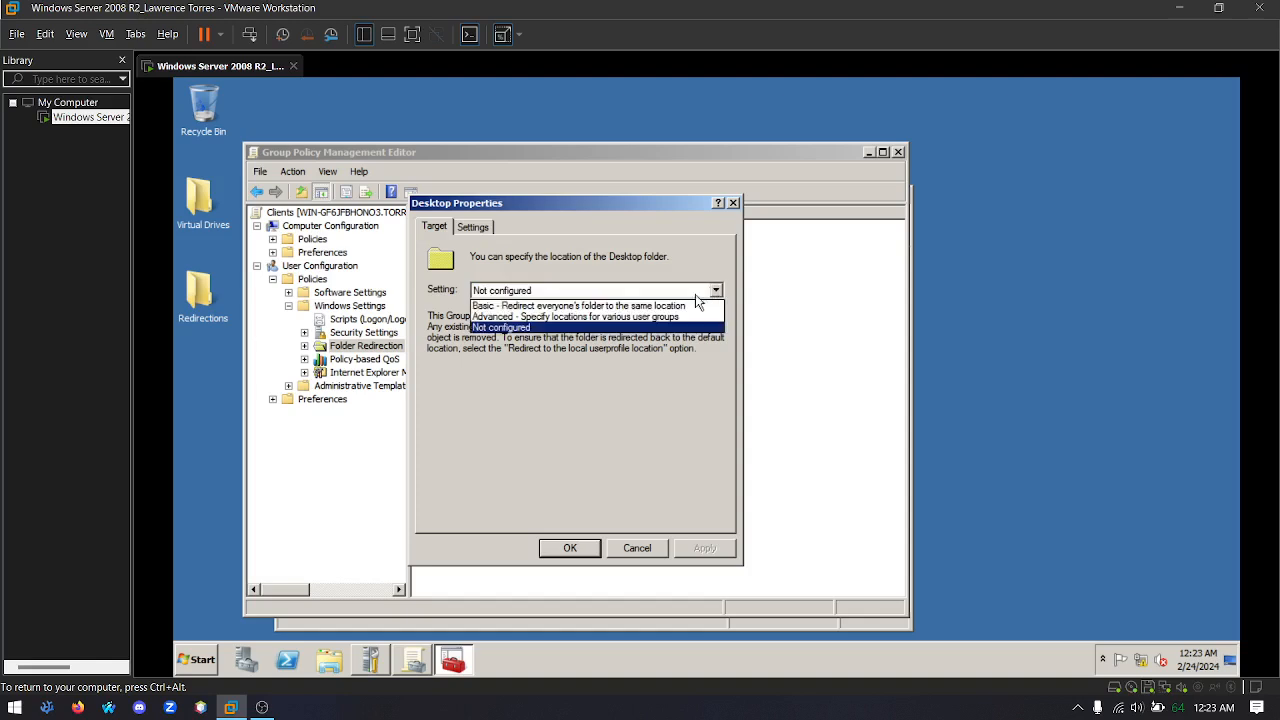
pyautogui.click(506, 305)
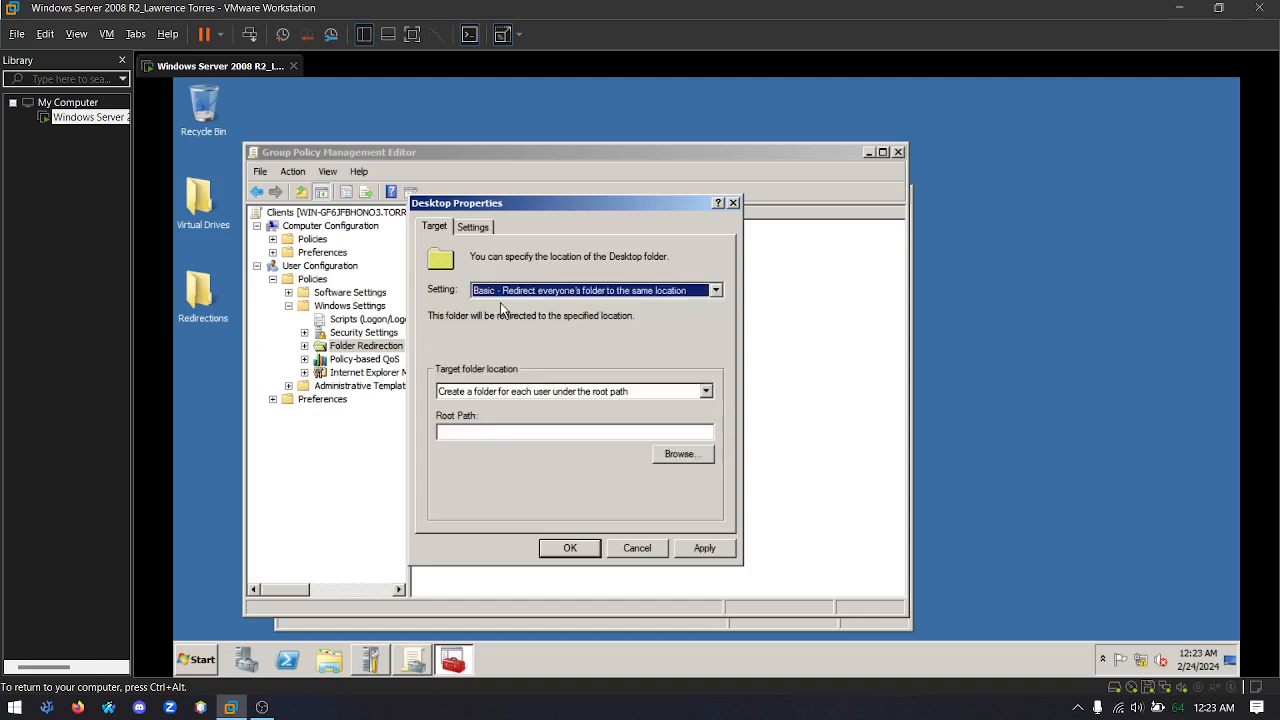
# Paste \\WIN-GF6JFBHONO3\Redirections as the Desktop redirection's root path, apply and accept it, and close both group policy windows
pyautogui.click(529, 436)
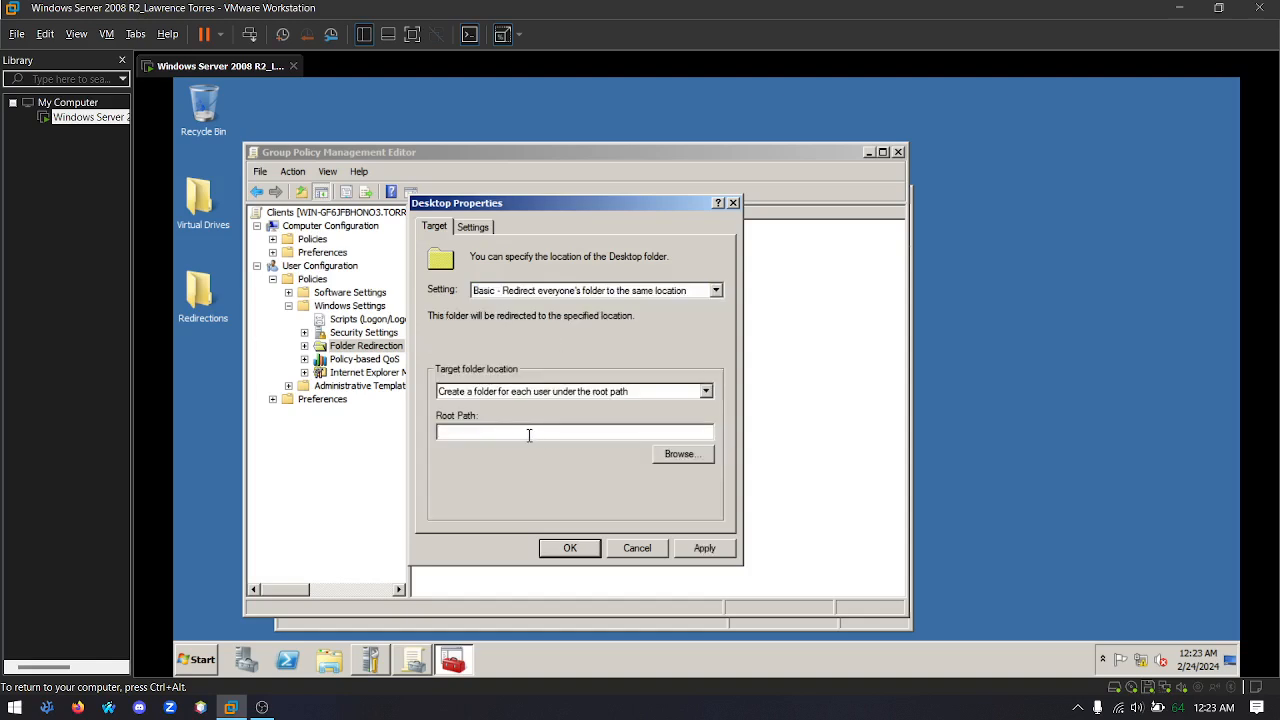
pyautogui.rightClick(503, 430)
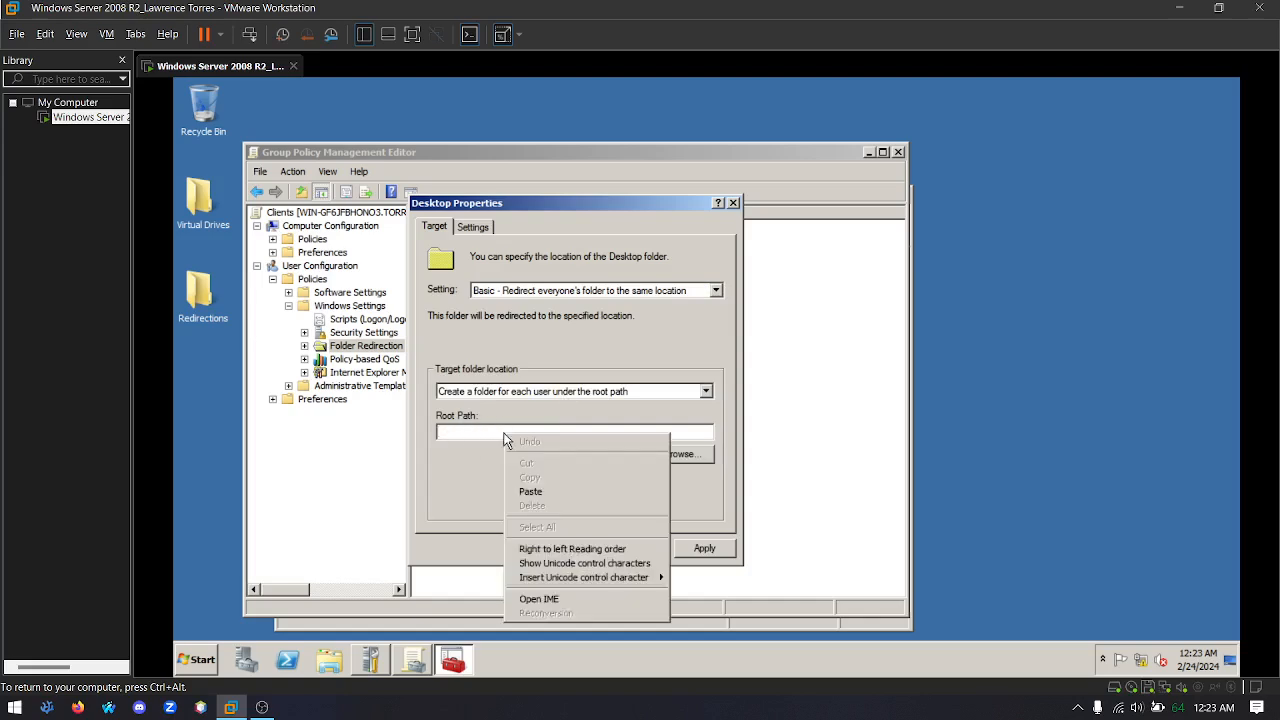
pyautogui.click(556, 492)
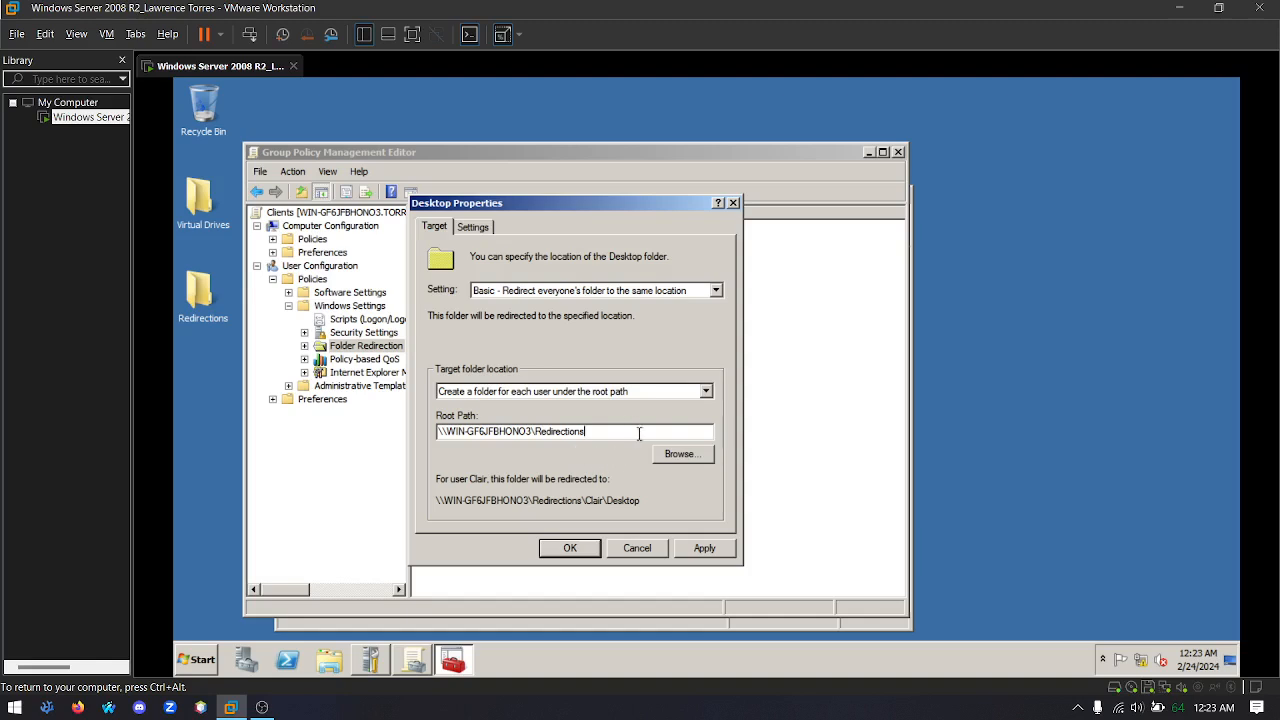
pyautogui.click(704, 548)
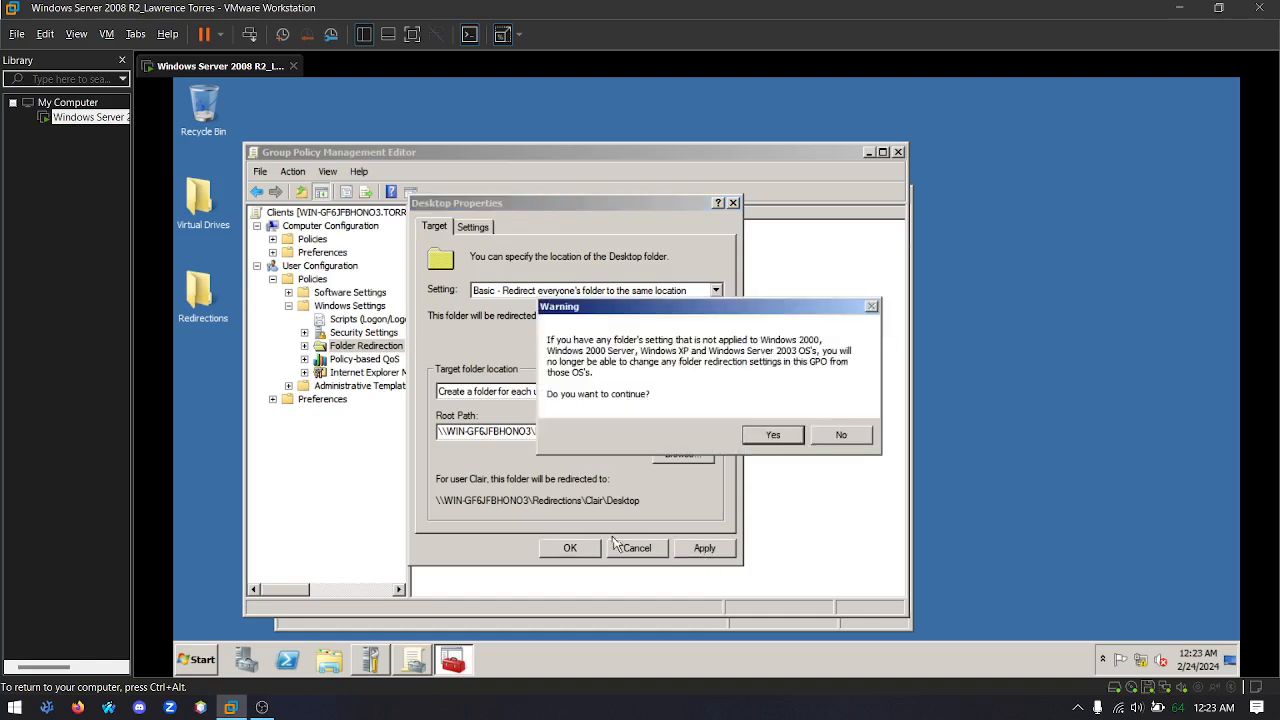
pyautogui.click(772, 436)
pyautogui.click(570, 548)
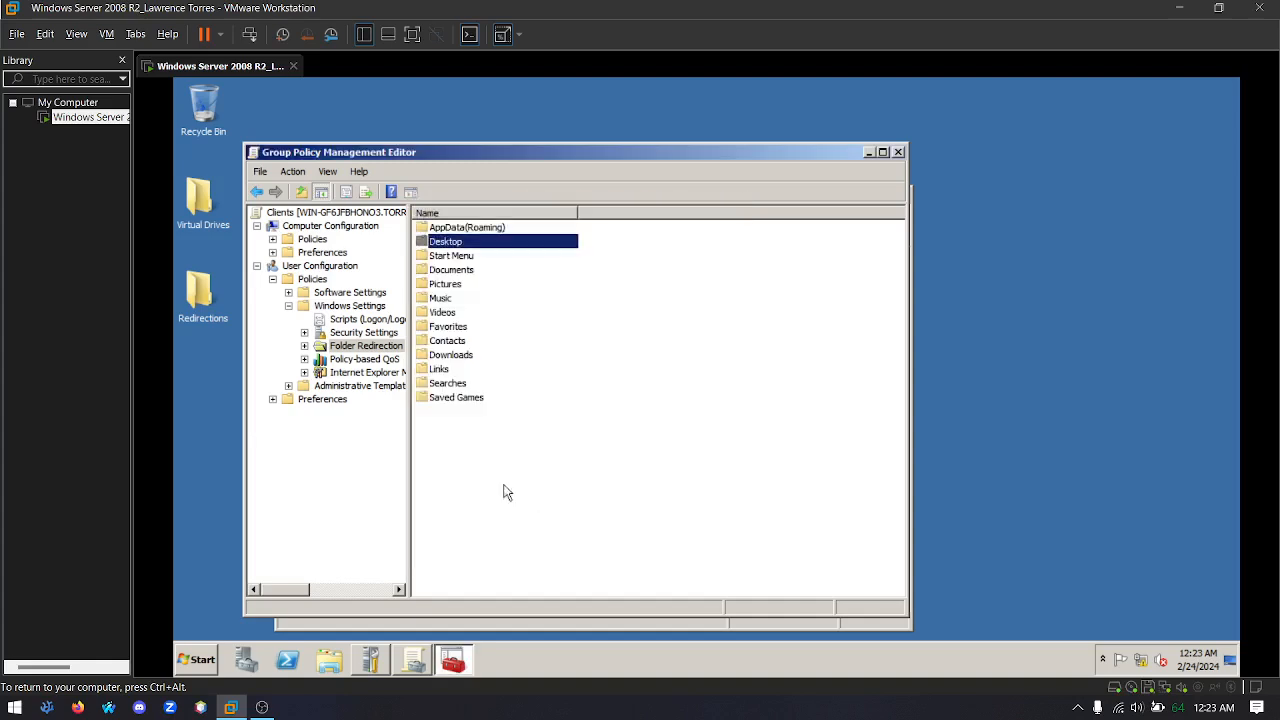
pyautogui.click(897, 152)
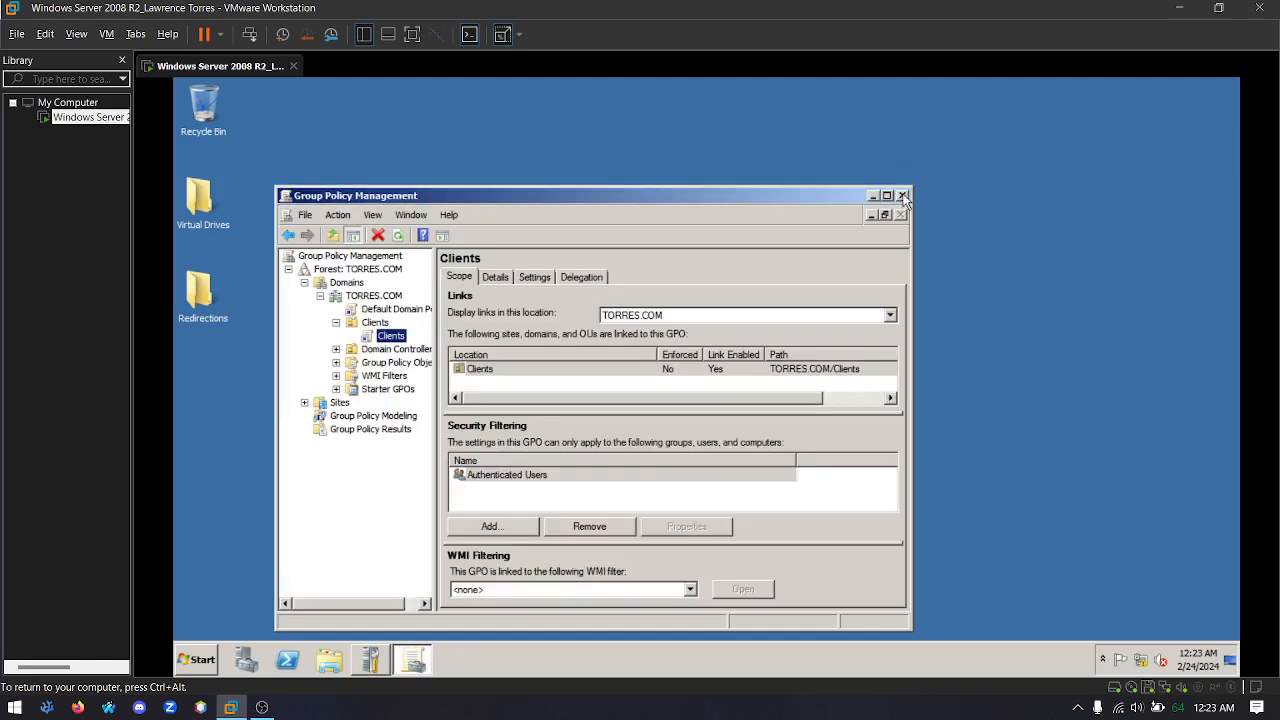
pyautogui.click(905, 199)
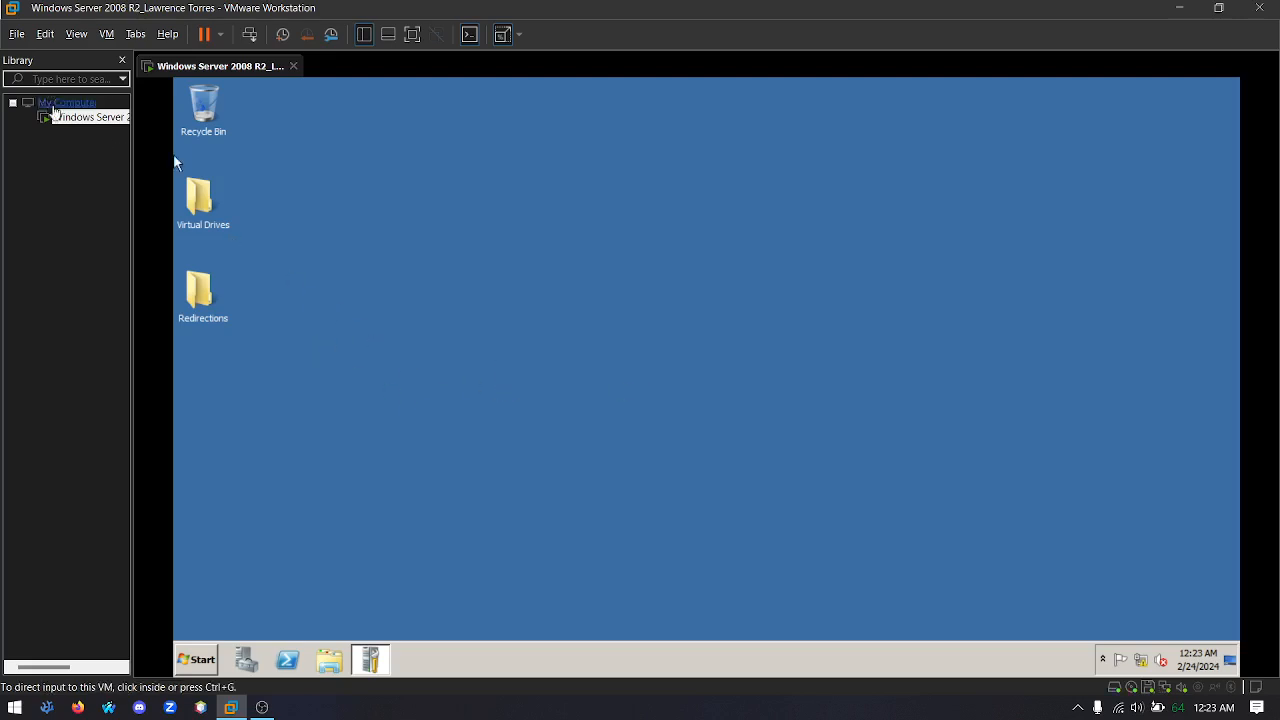
# Start creating a new virtual machine in VMware Workstation with Windows 7 Enterprise.iso from the Operating Systems folder as its installer image
pyautogui.click(17, 34)
pyautogui.click(80, 56)
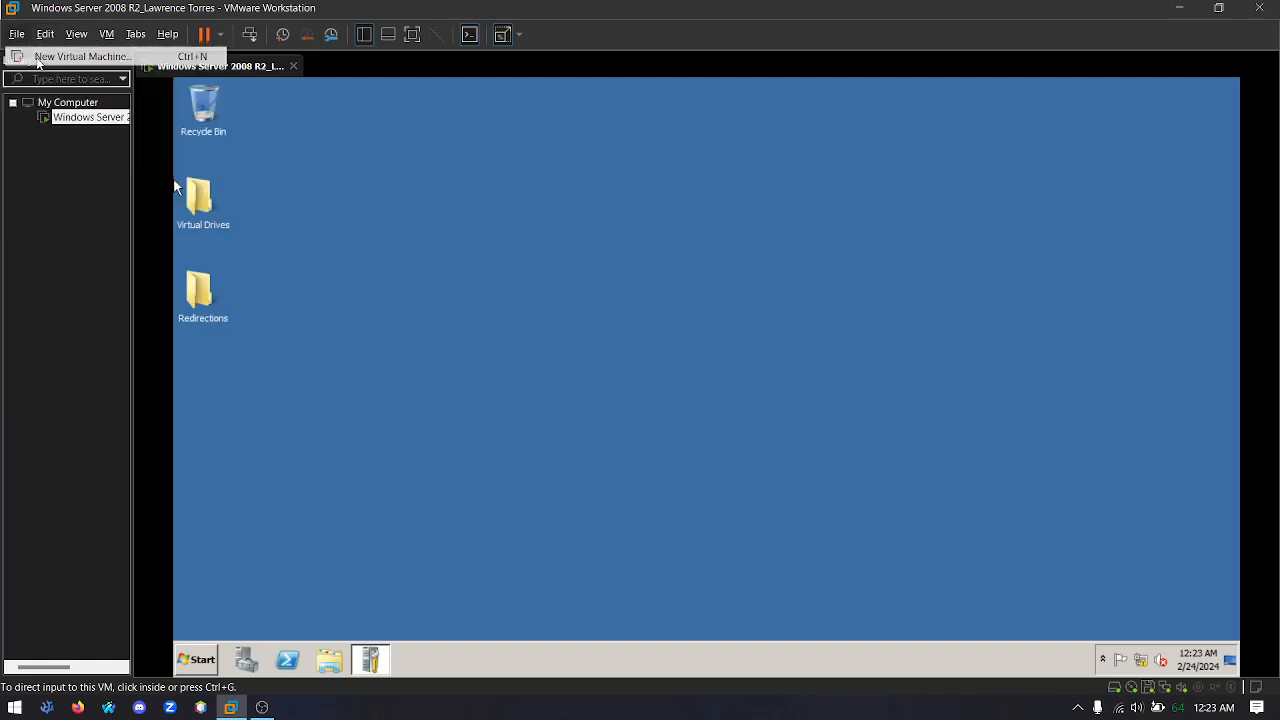
pyautogui.click(716, 509)
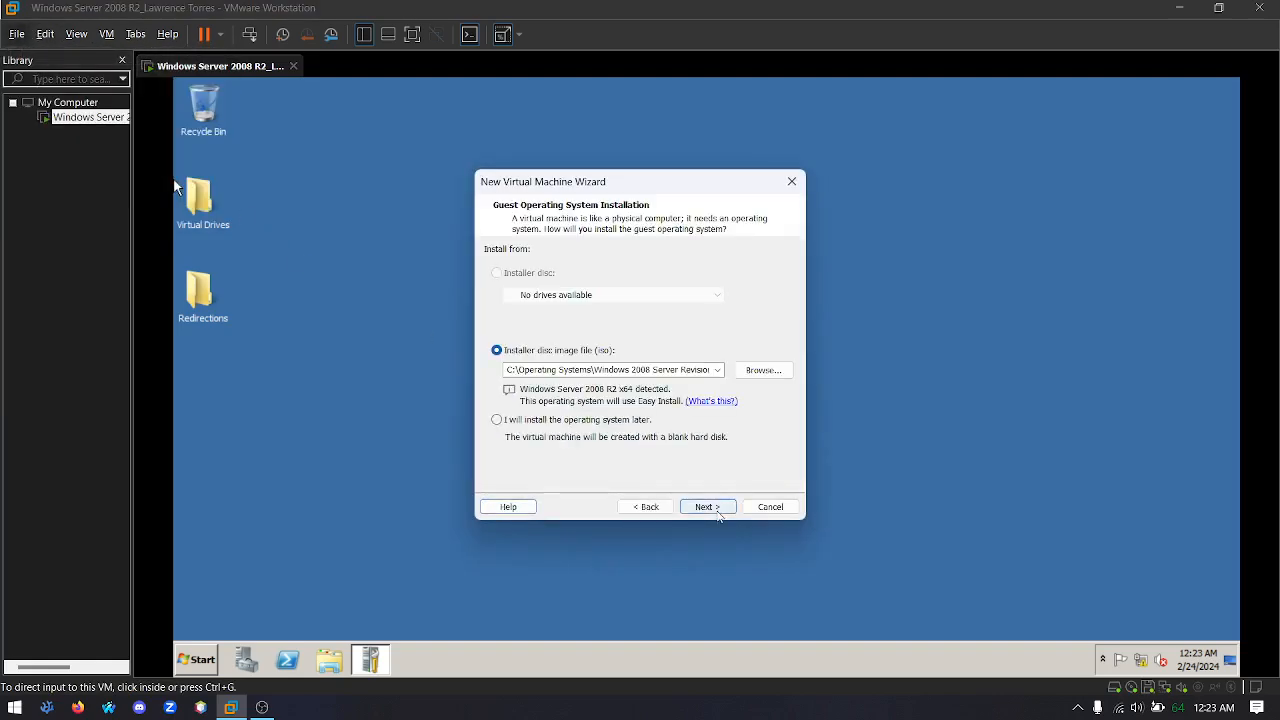
pyautogui.click(757, 371)
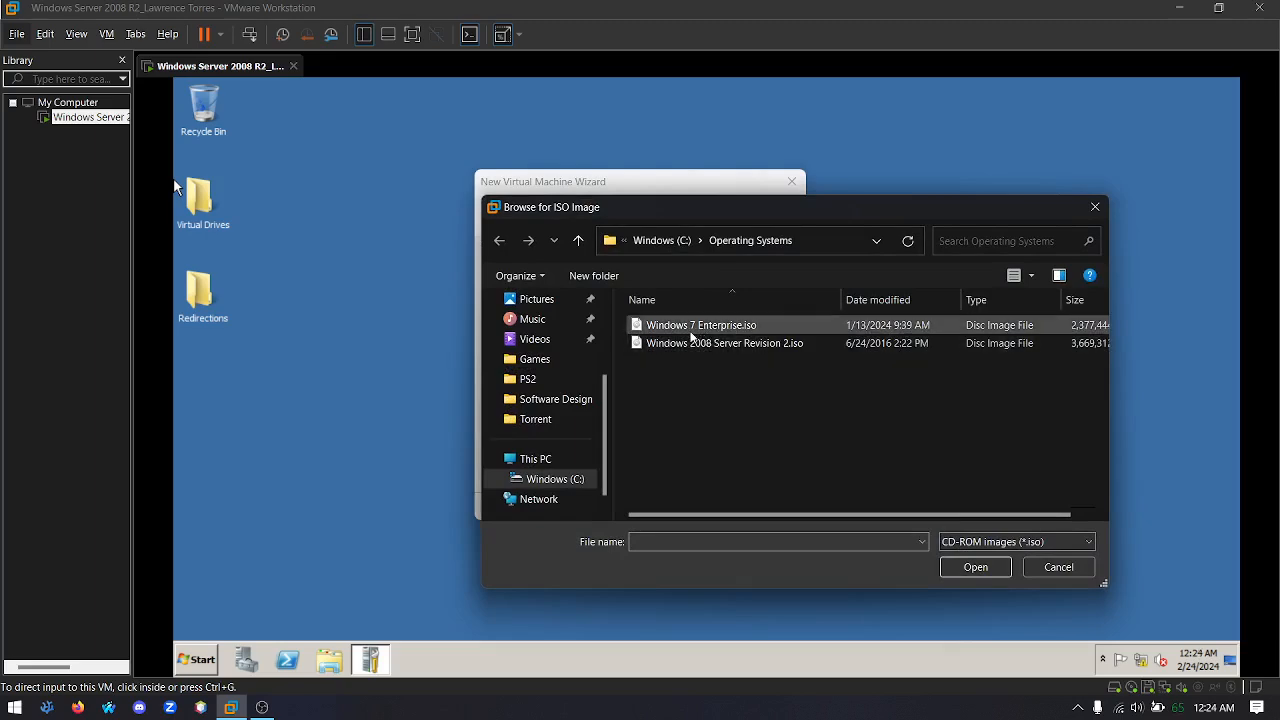
pyautogui.click(684, 331)
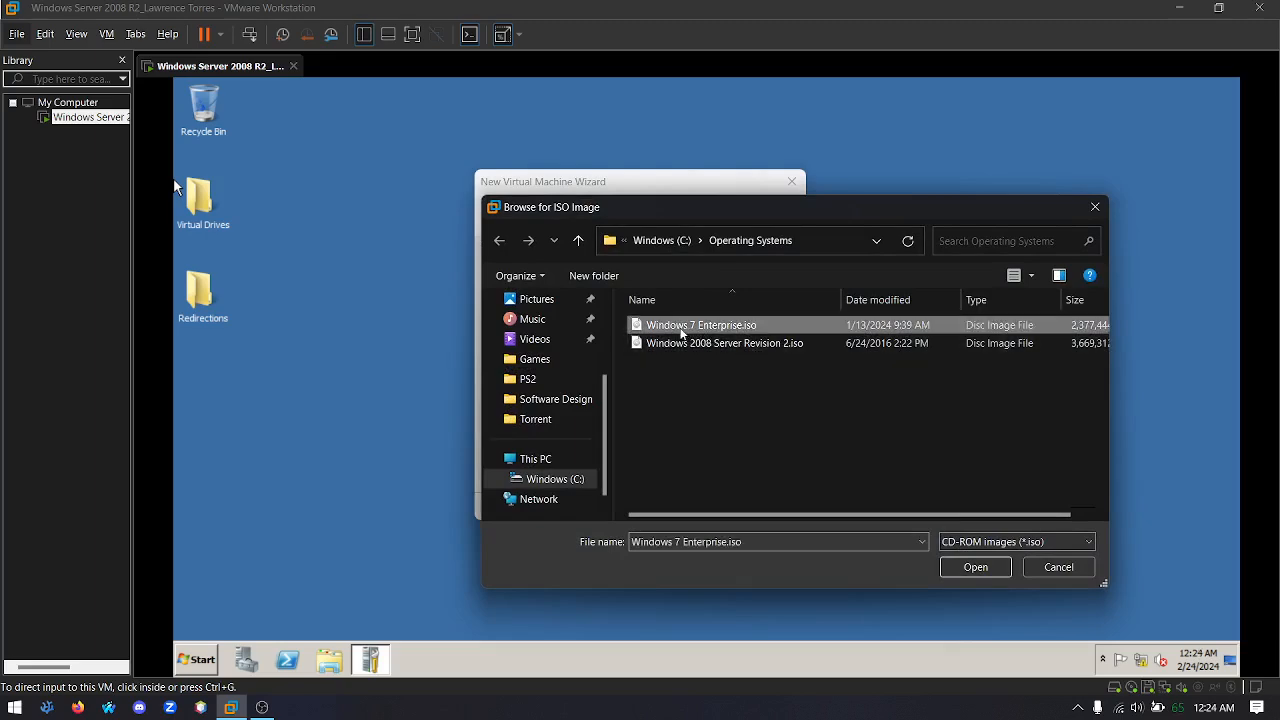
pyautogui.click(973, 567)
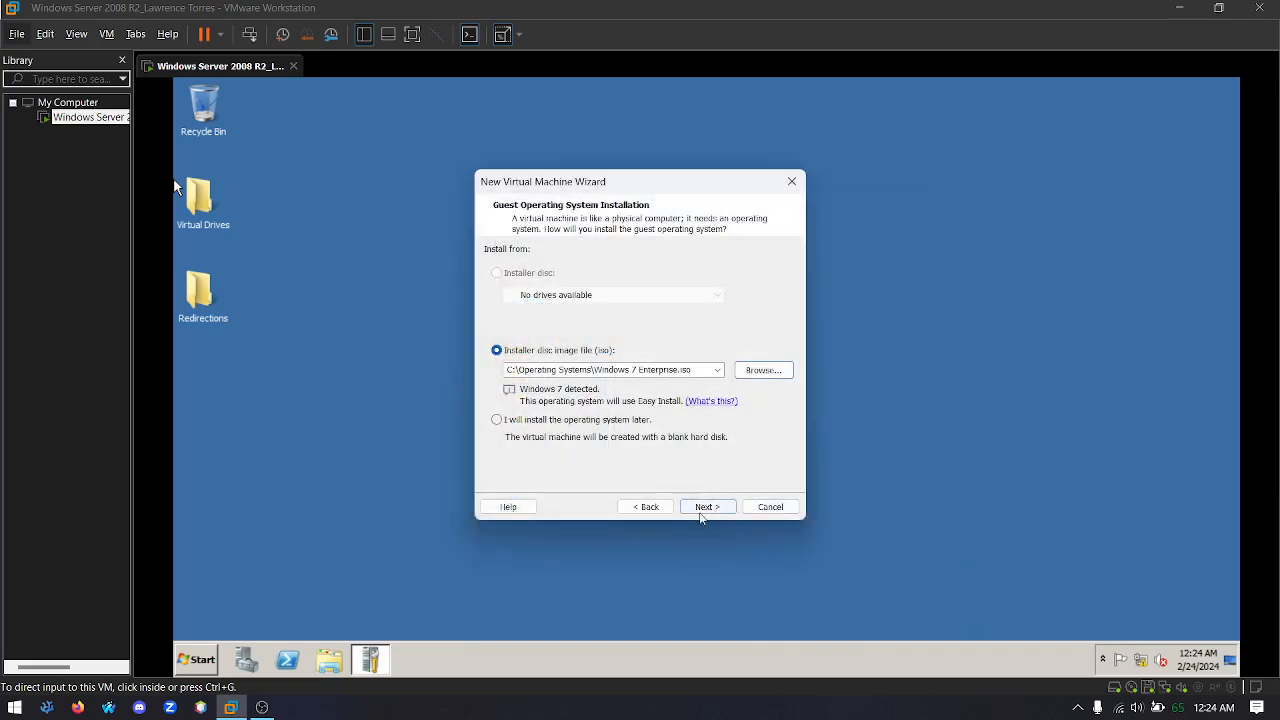
pyautogui.click(709, 510)
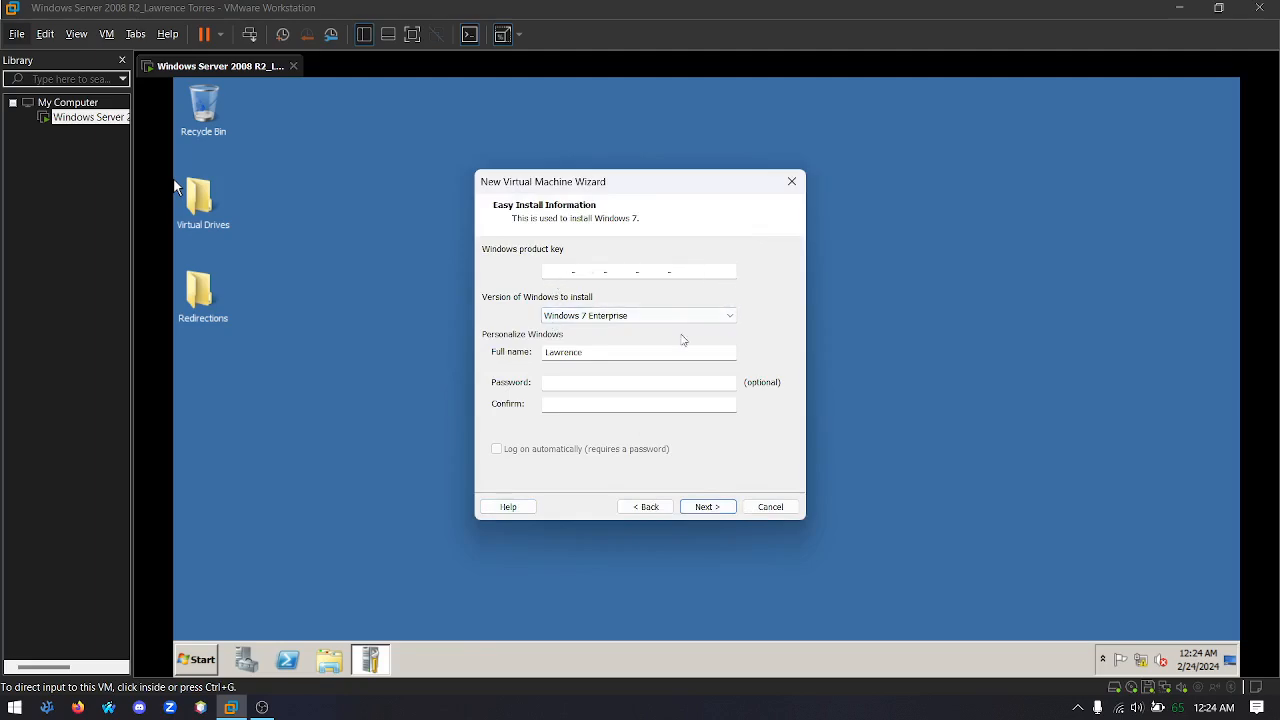
# Set the Windows full name to Client and continue with the product key and password left blank
pyautogui.doubleClick(619, 349)
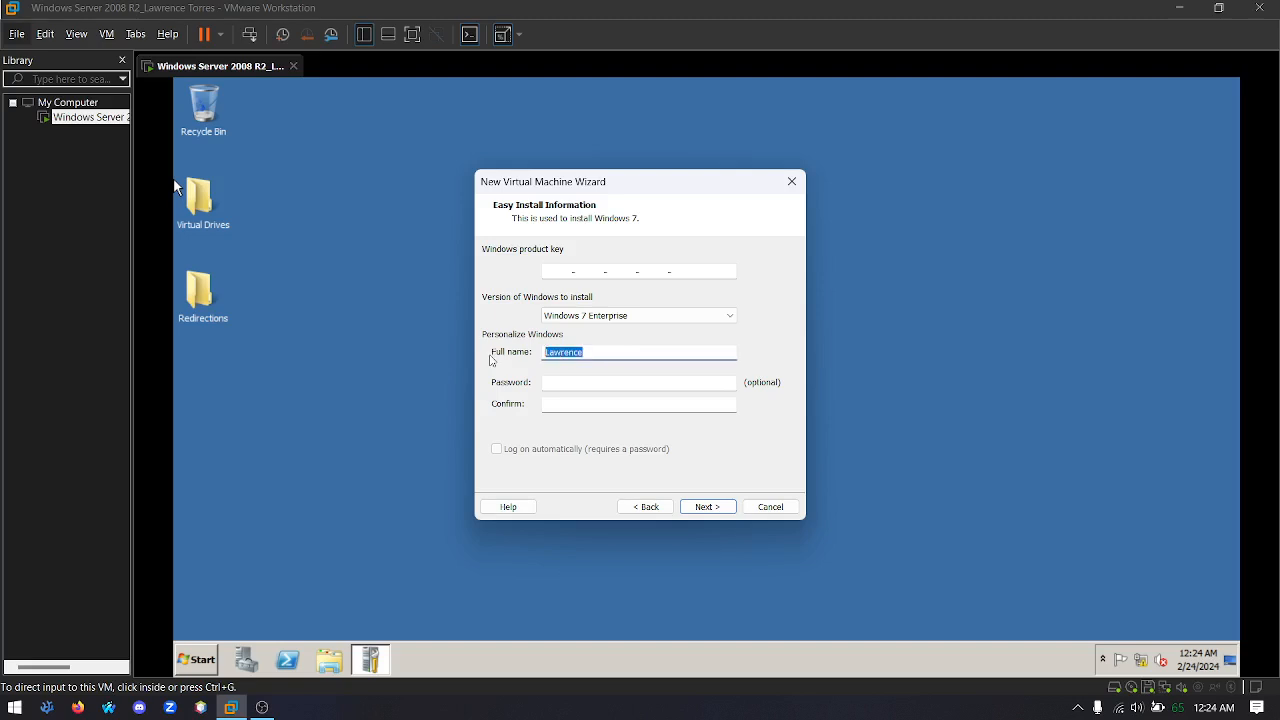
pyautogui.write('Client')
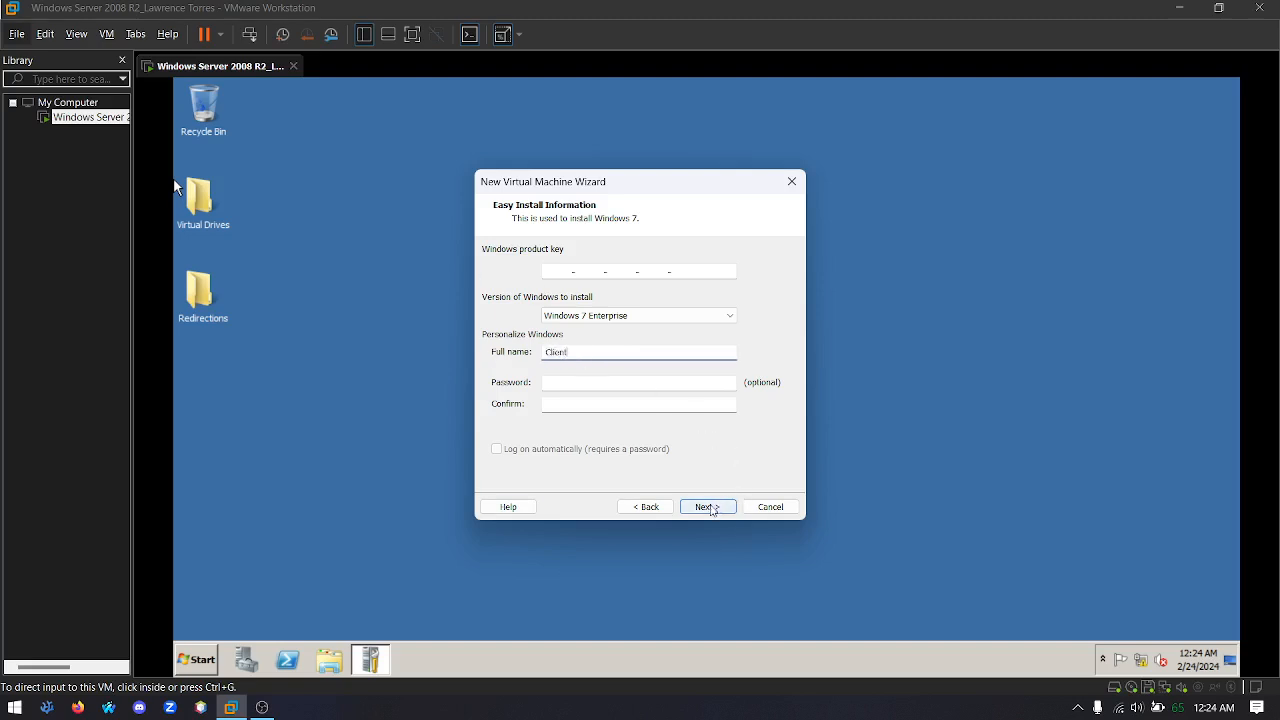
pyautogui.click(708, 507)
pyautogui.click(671, 392)
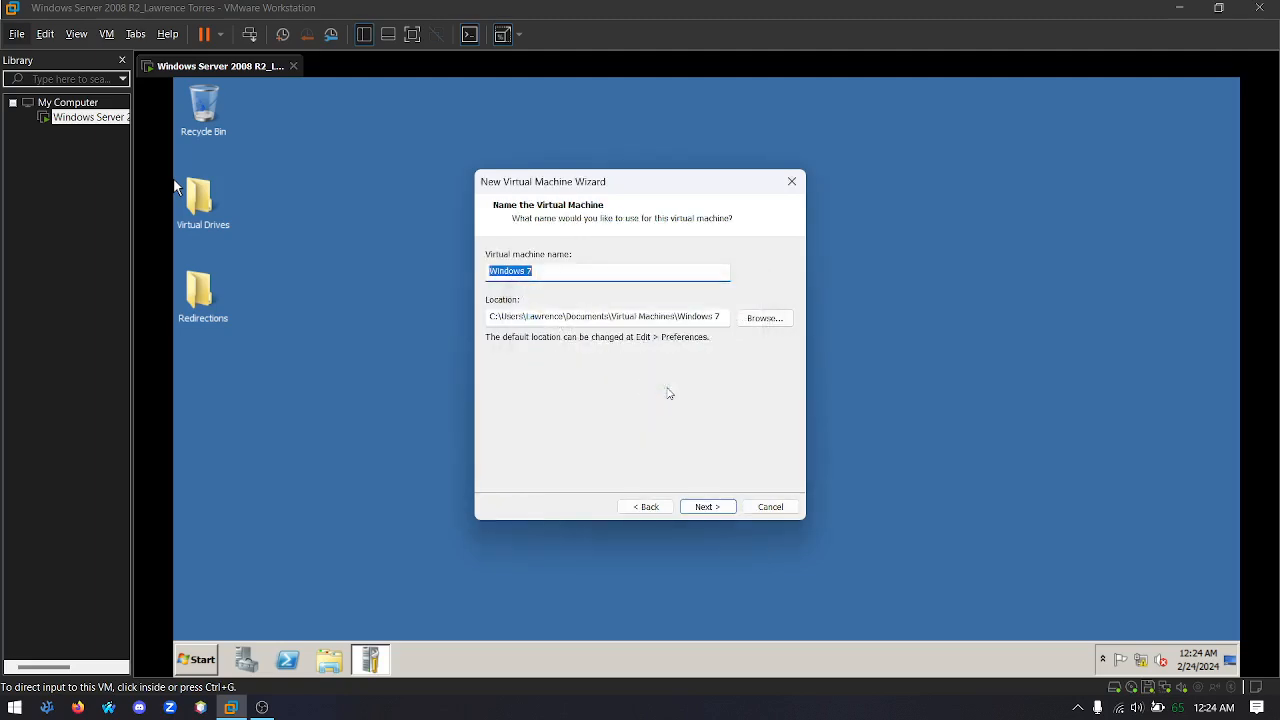
# Name the virtual machine Windows 7 Client and accept the 60 GB disk split into multiple files
pyautogui.click(599, 276)
pyautogui.click(707, 507)
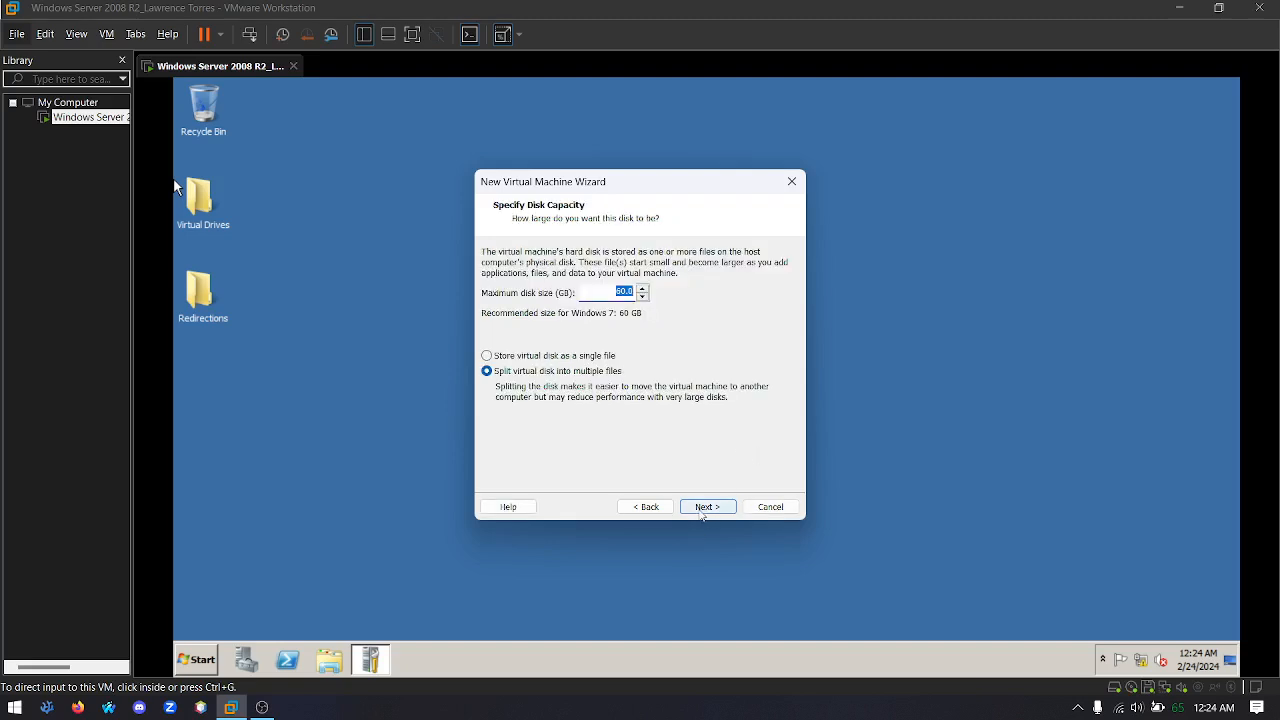
pyautogui.click(707, 507)
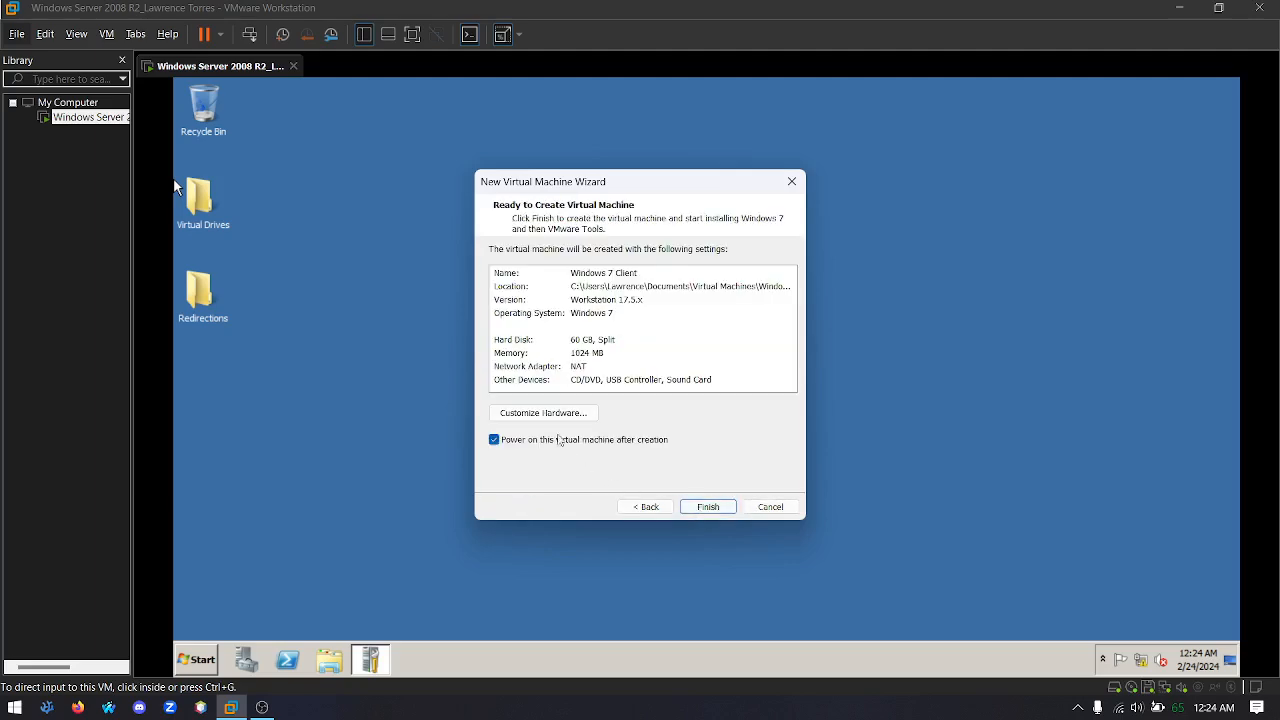
# Customize the new virtual machine's hardware so its network adapter uses a Bridged connection
pyautogui.click(546, 413)
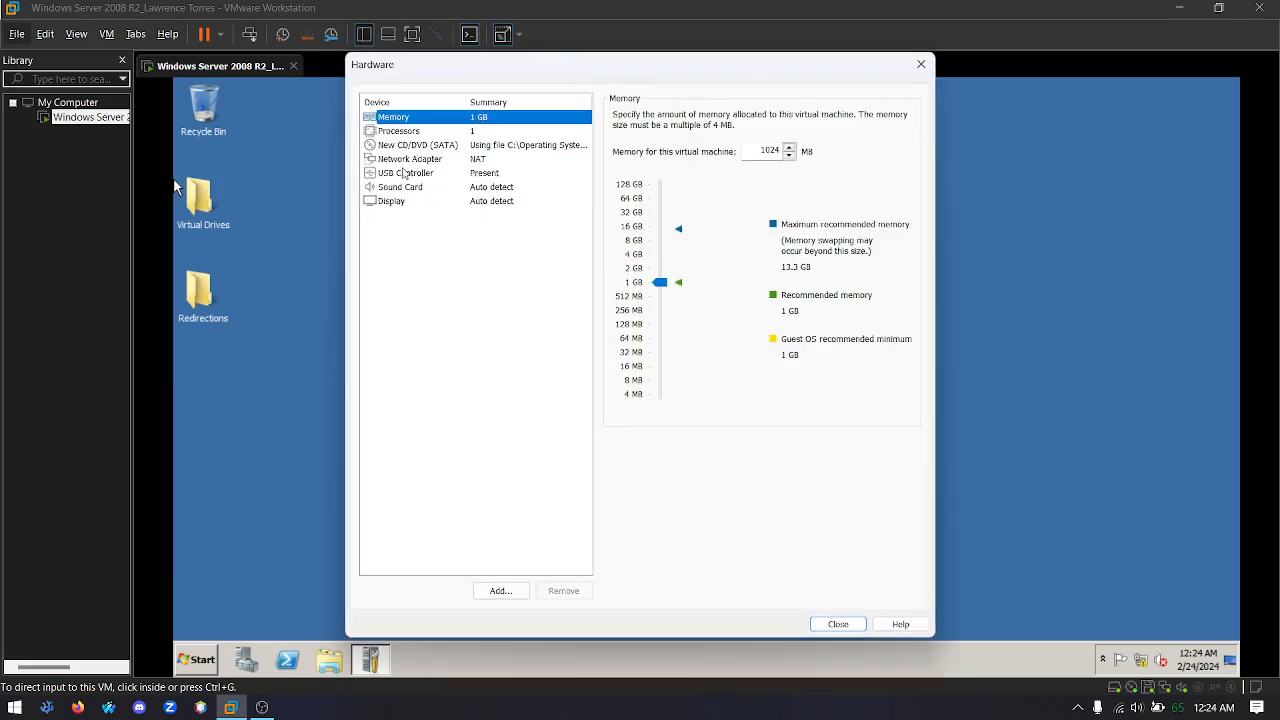
pyautogui.click(400, 160)
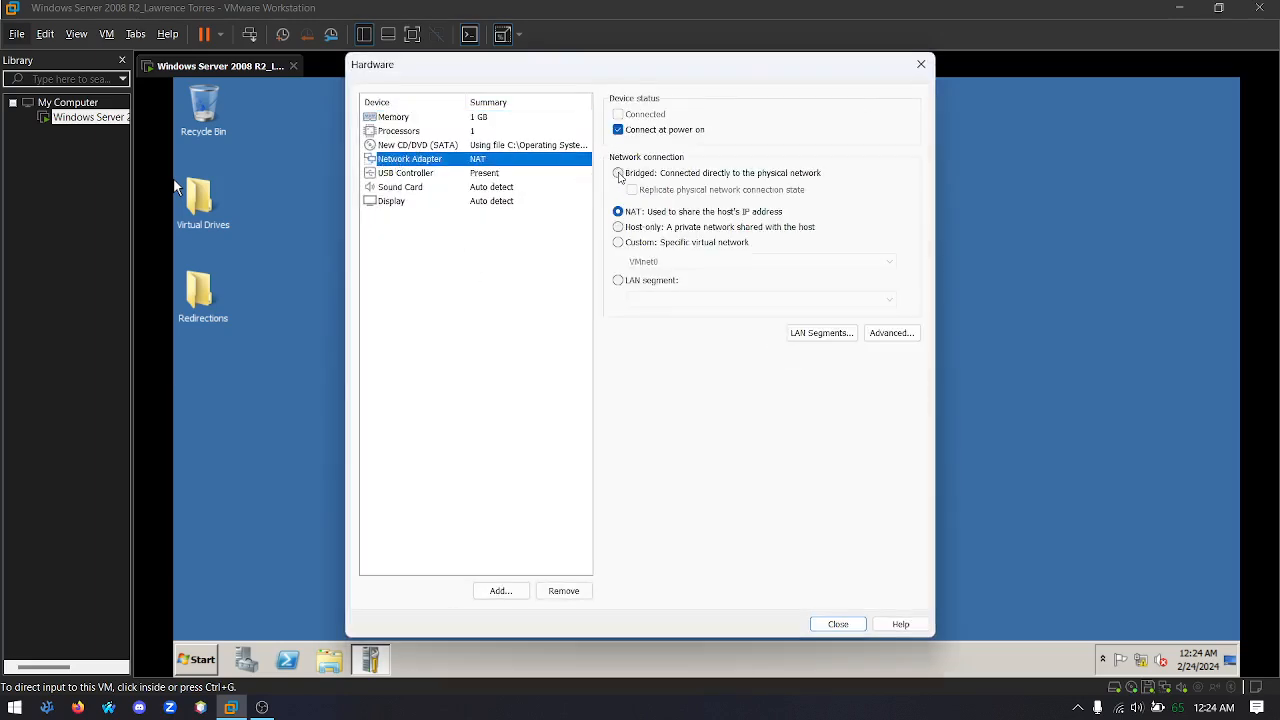
pyautogui.click(619, 174)
pyautogui.click(838, 623)
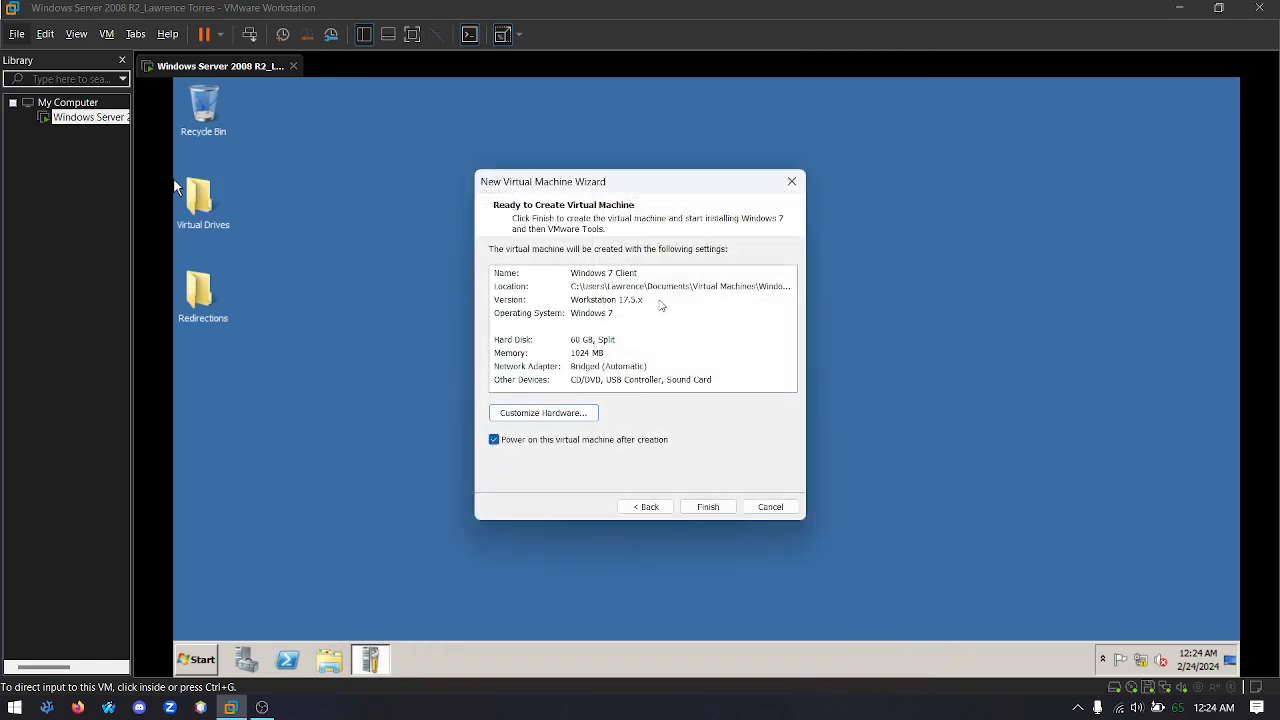
pyautogui.hotkey('alt', 'Tab')
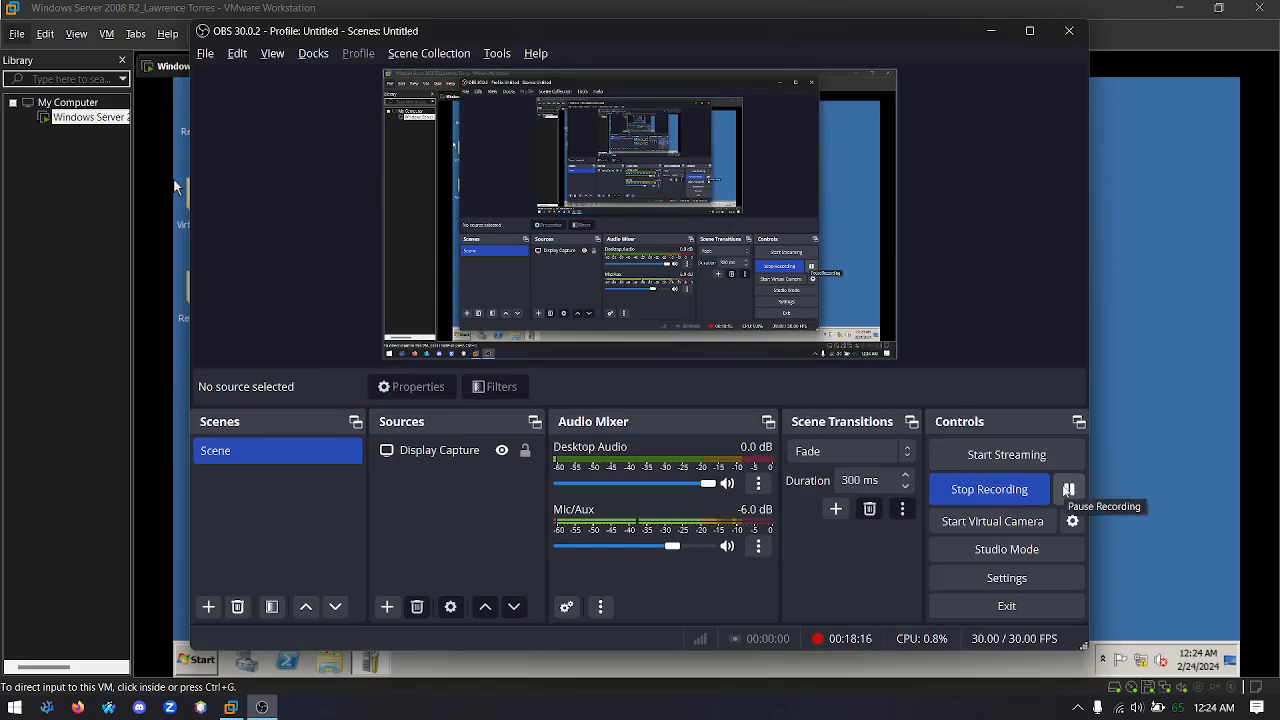
pyautogui.click(1068, 489)
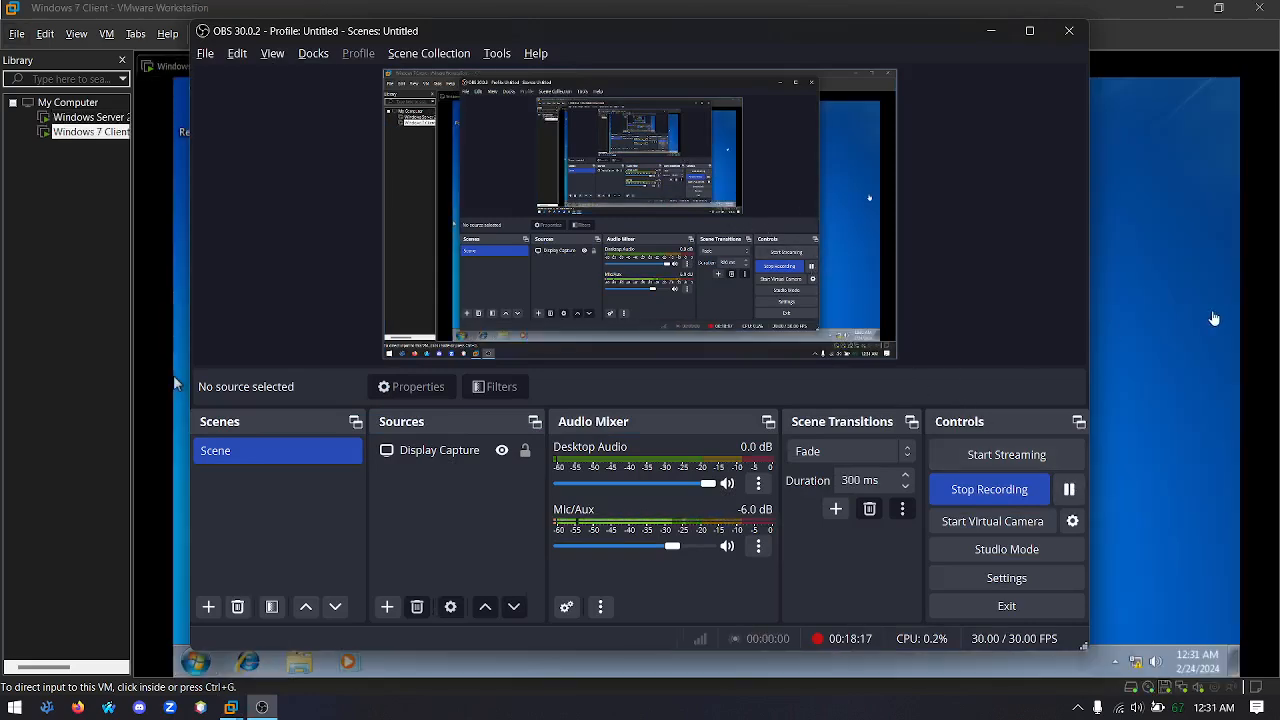
# Switch back to the Windows 7 Client virtual machine and open its Network and Sharing Center
pyautogui.click(1138, 321)
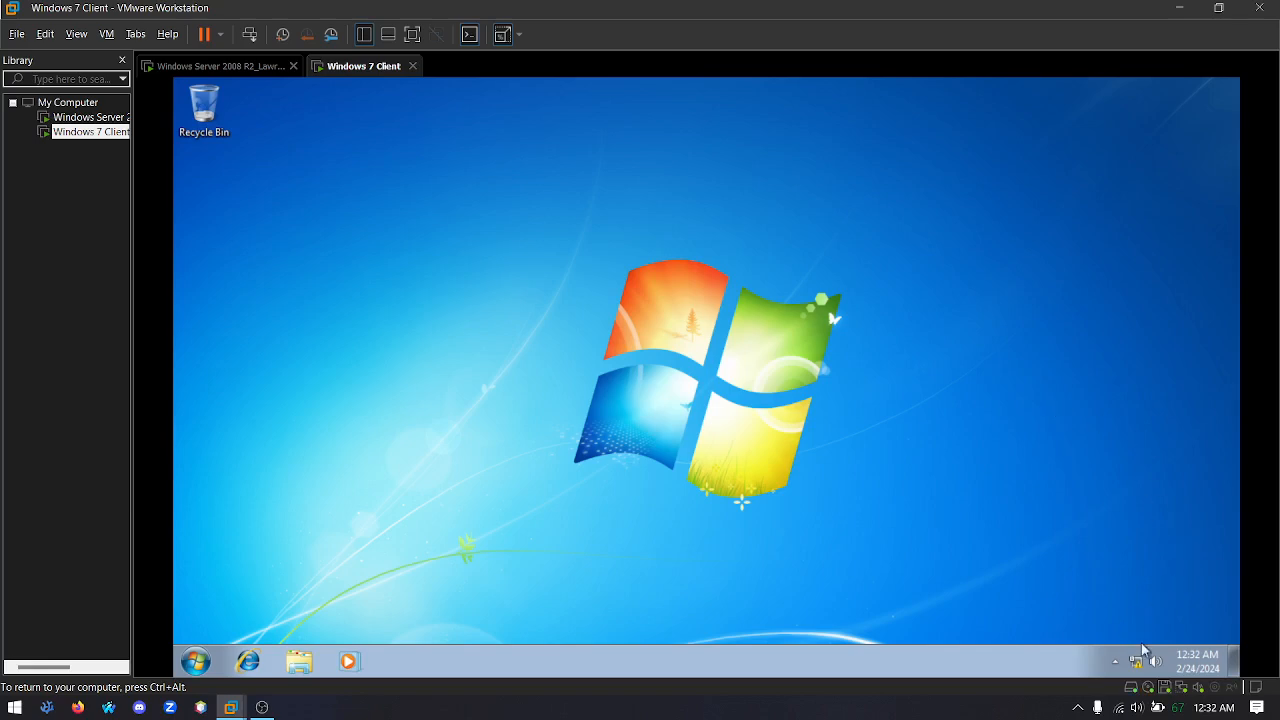
pyautogui.moveTo(1137, 665)
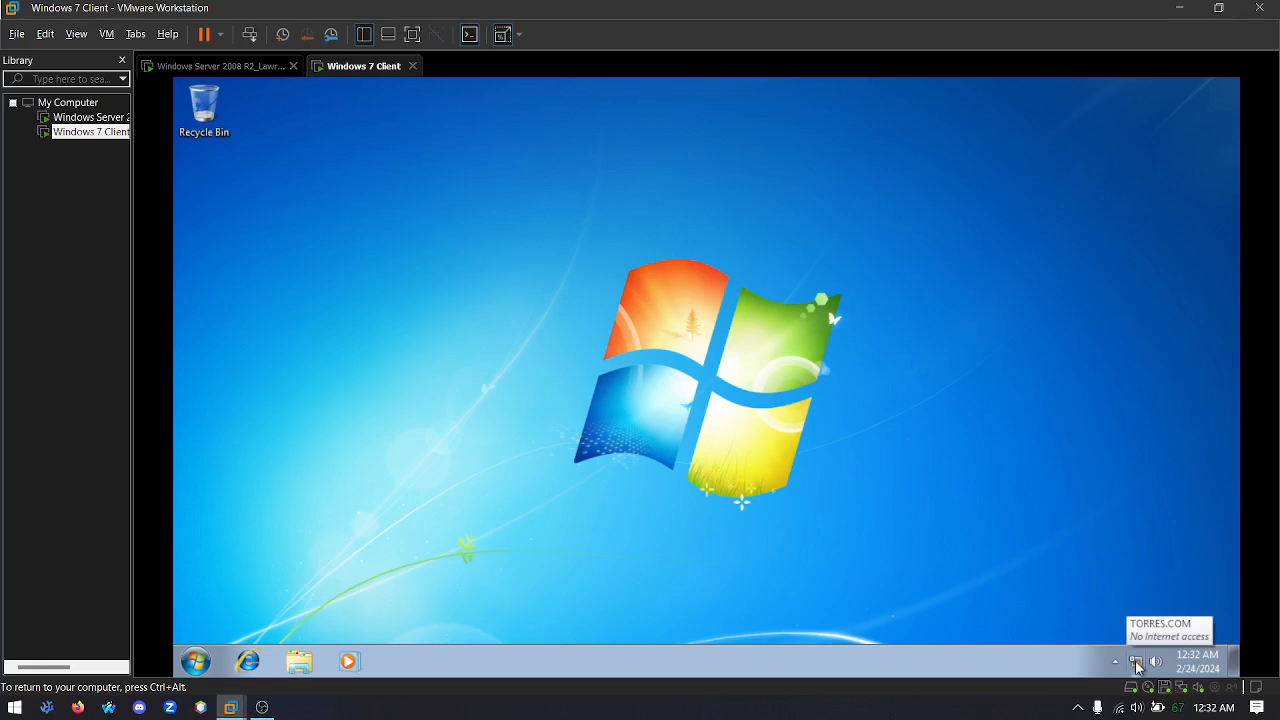
pyautogui.click(1137, 665)
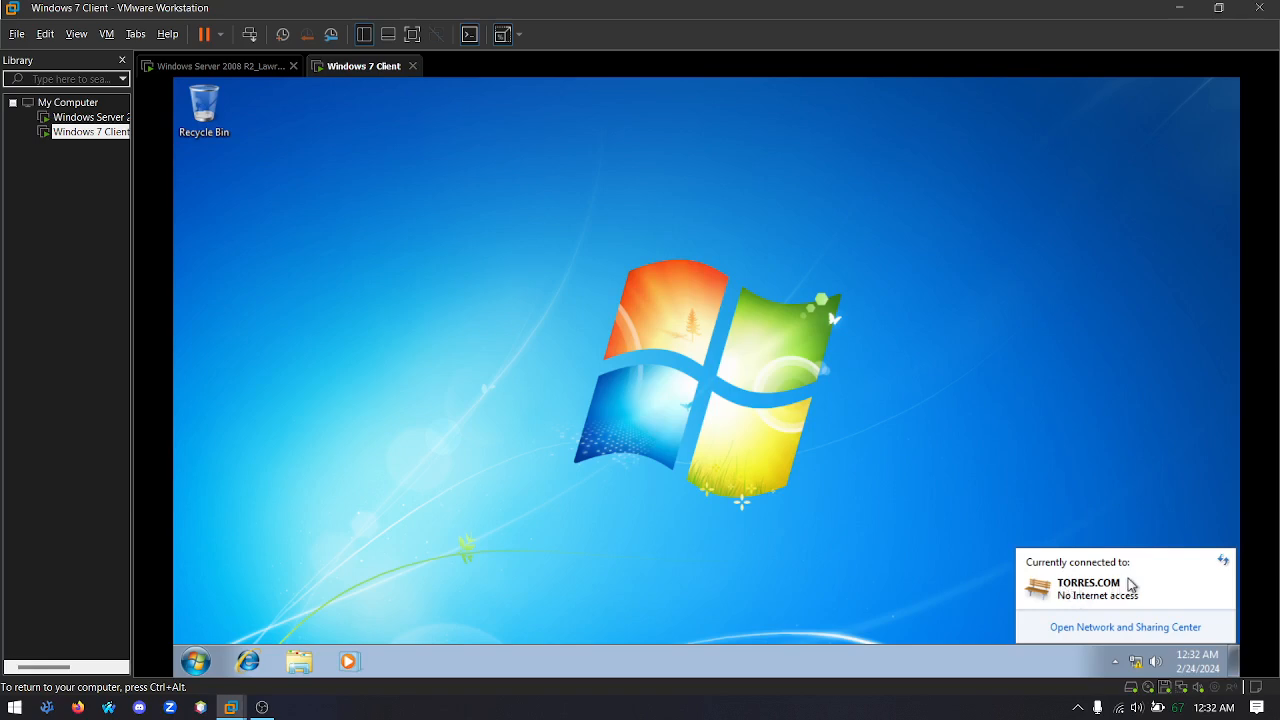
pyautogui.click(1112, 627)
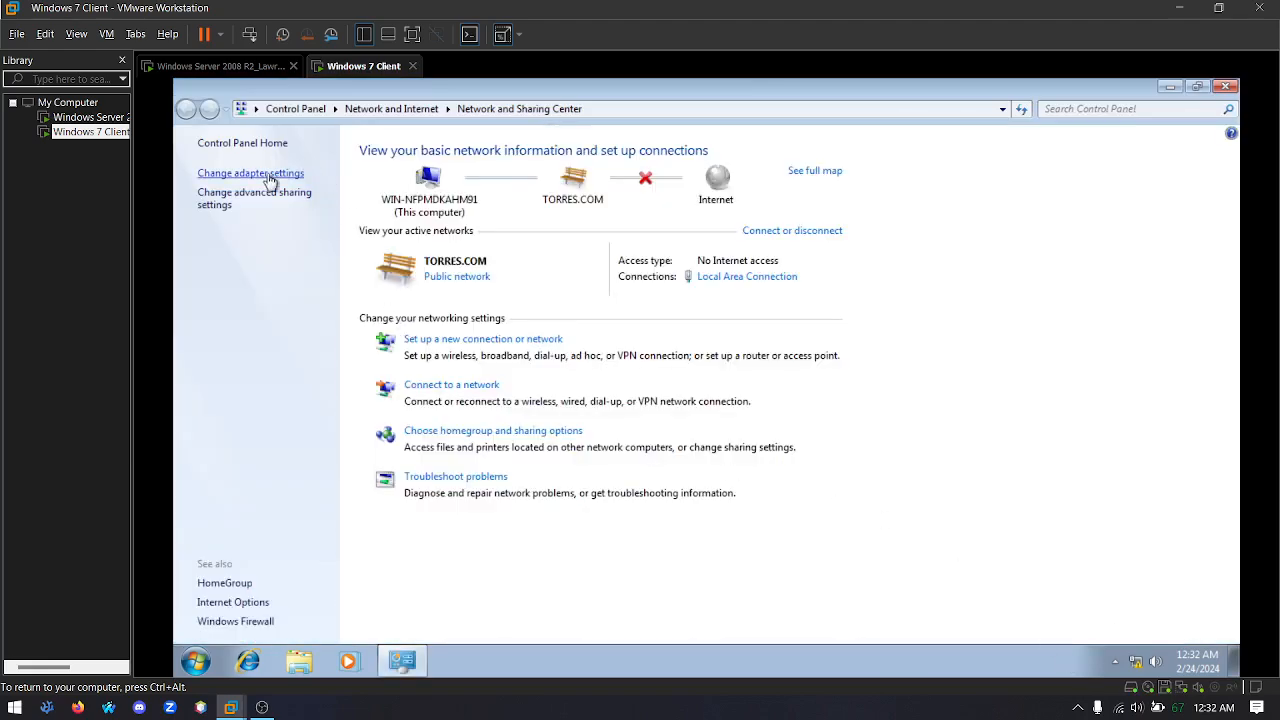
# Check the IPv4 properties of the Local Area Connection without changing them, and close the network windows
pyautogui.click(263, 174)
pyautogui.rightClick(506, 177)
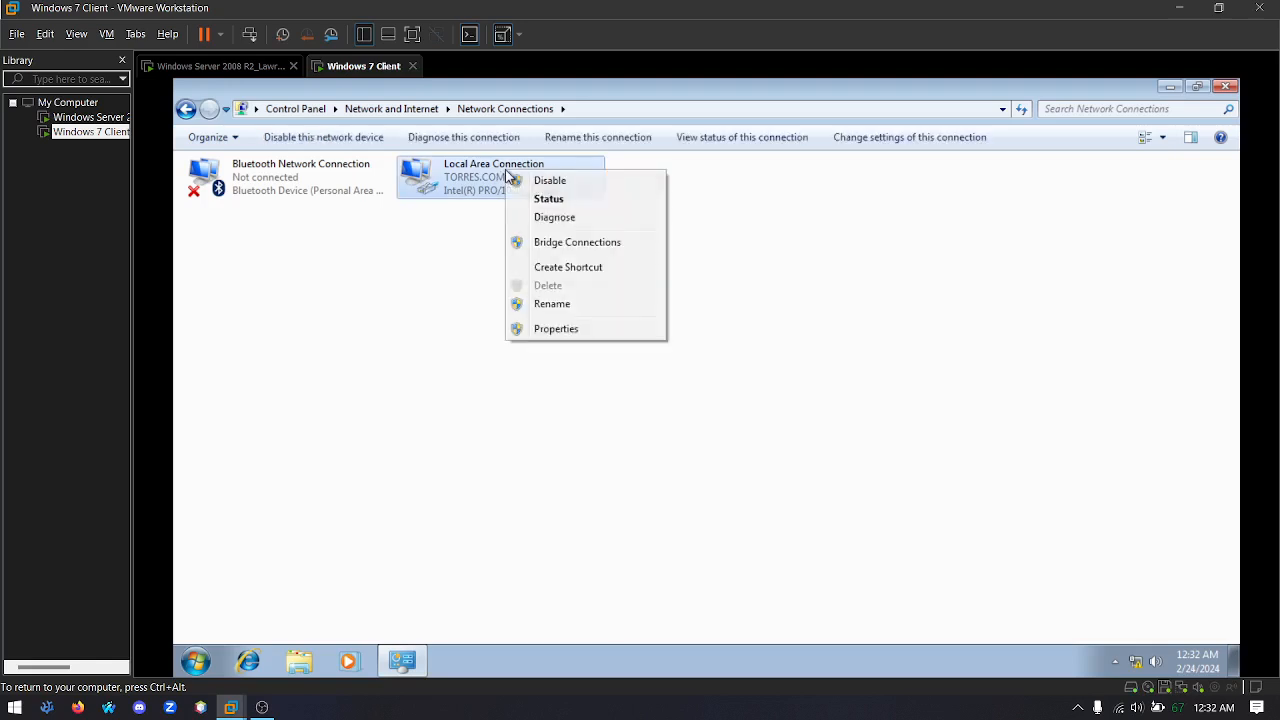
pyautogui.click(557, 330)
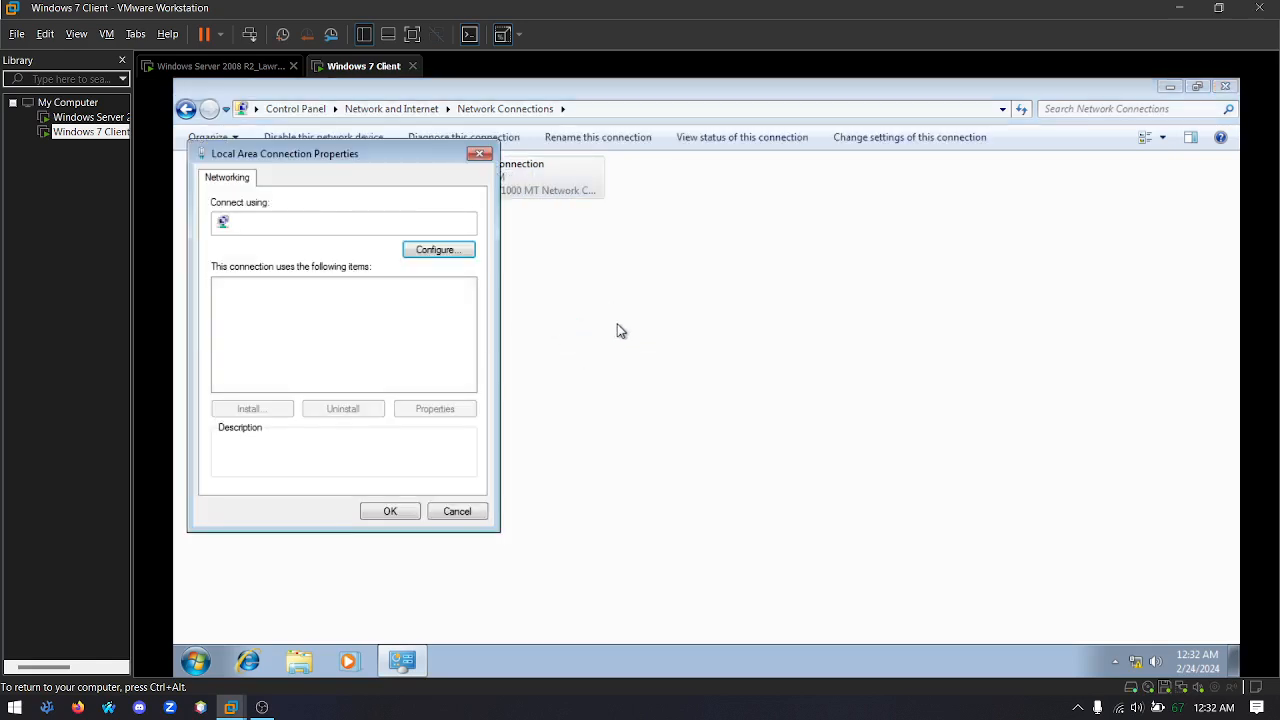
pyautogui.doubleClick(284, 344)
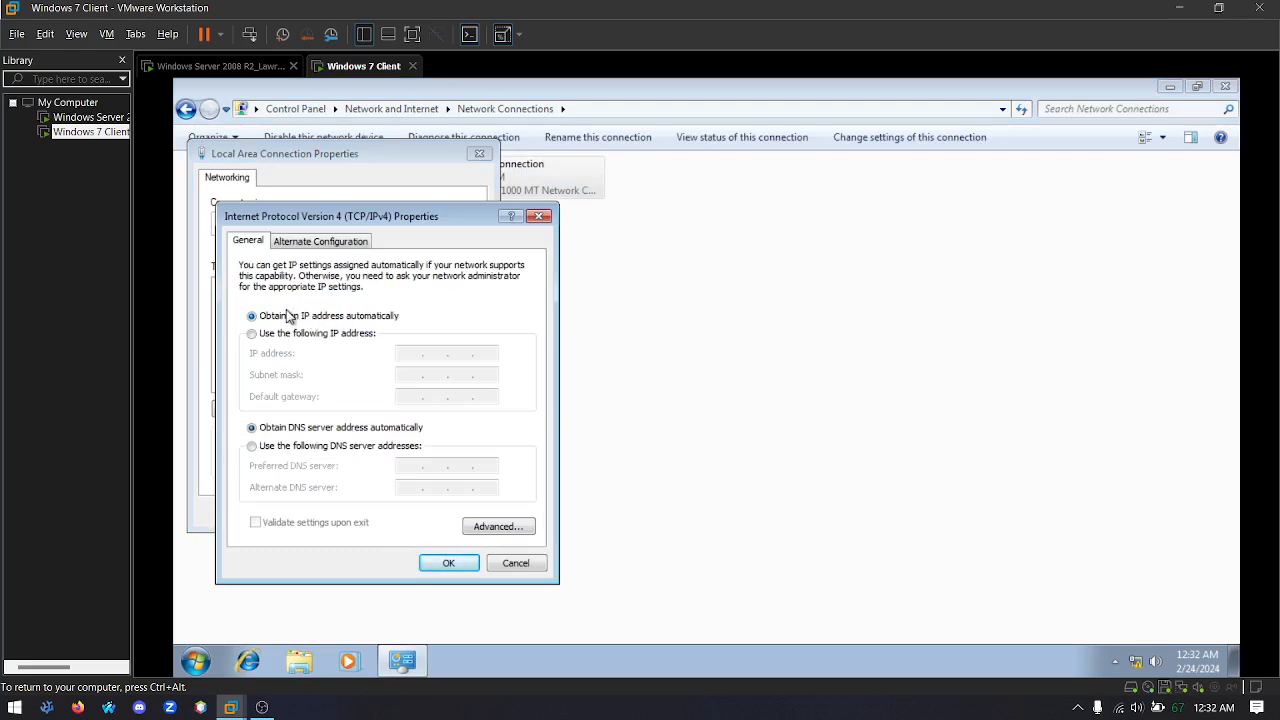
pyautogui.click(545, 218)
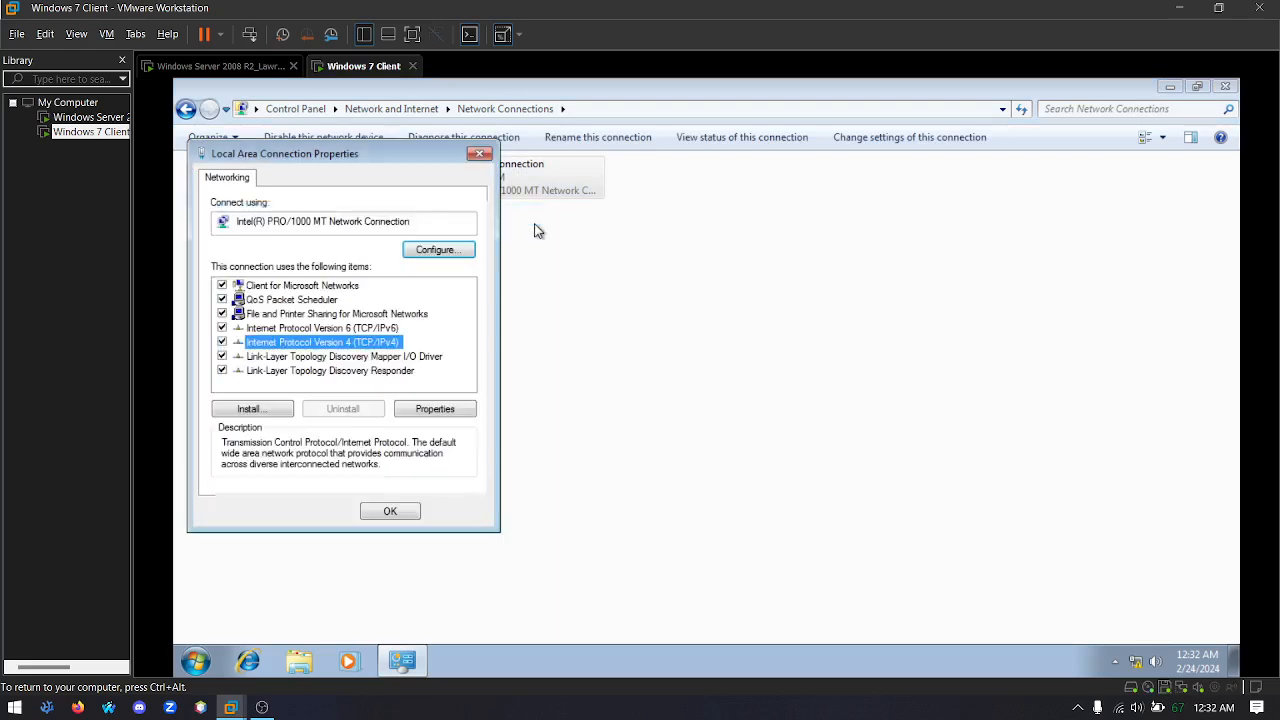
pyautogui.click(481, 155)
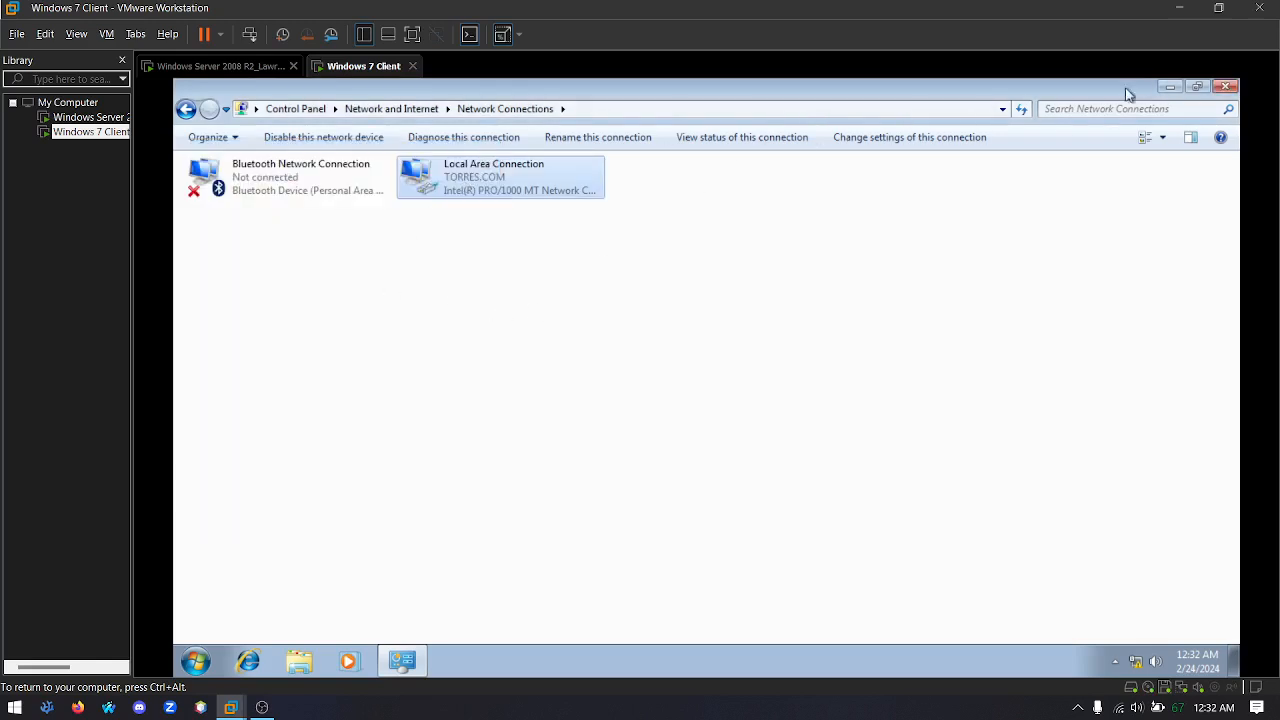
pyautogui.click(1228, 88)
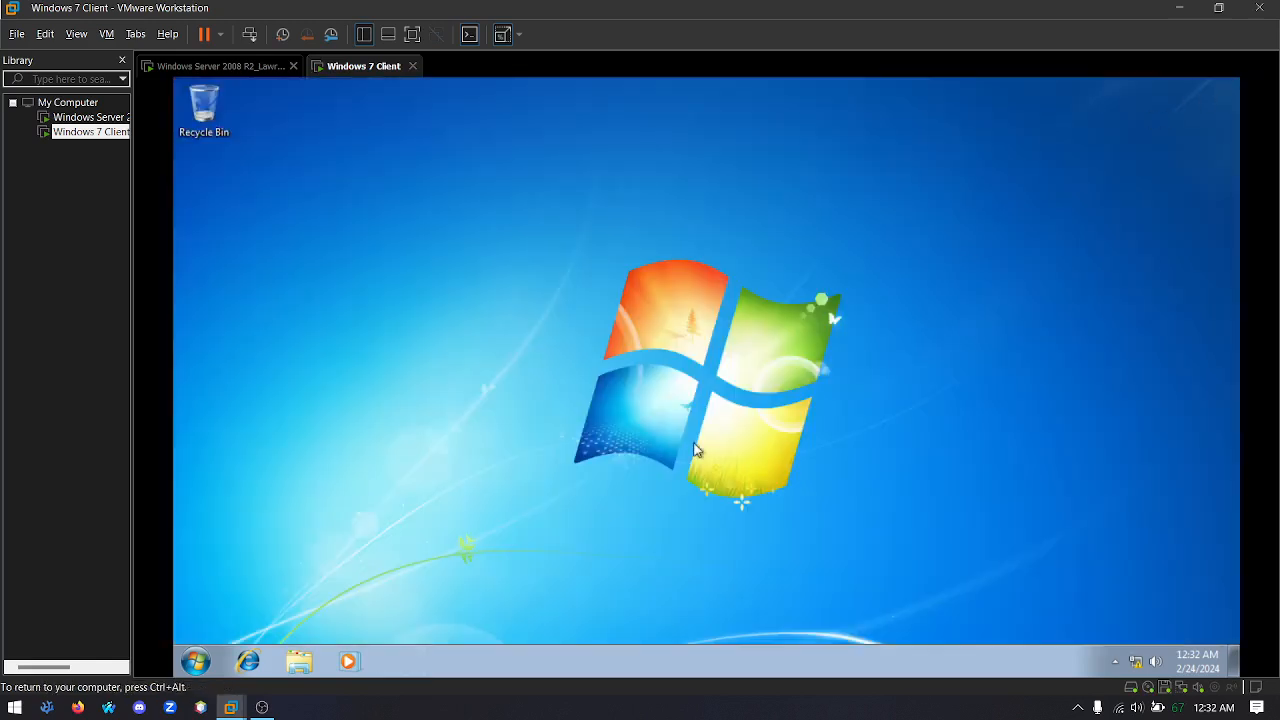
# Open a Command Prompt with cmd and run ipconfig to check the client's IP configuration
pyautogui.press('super')
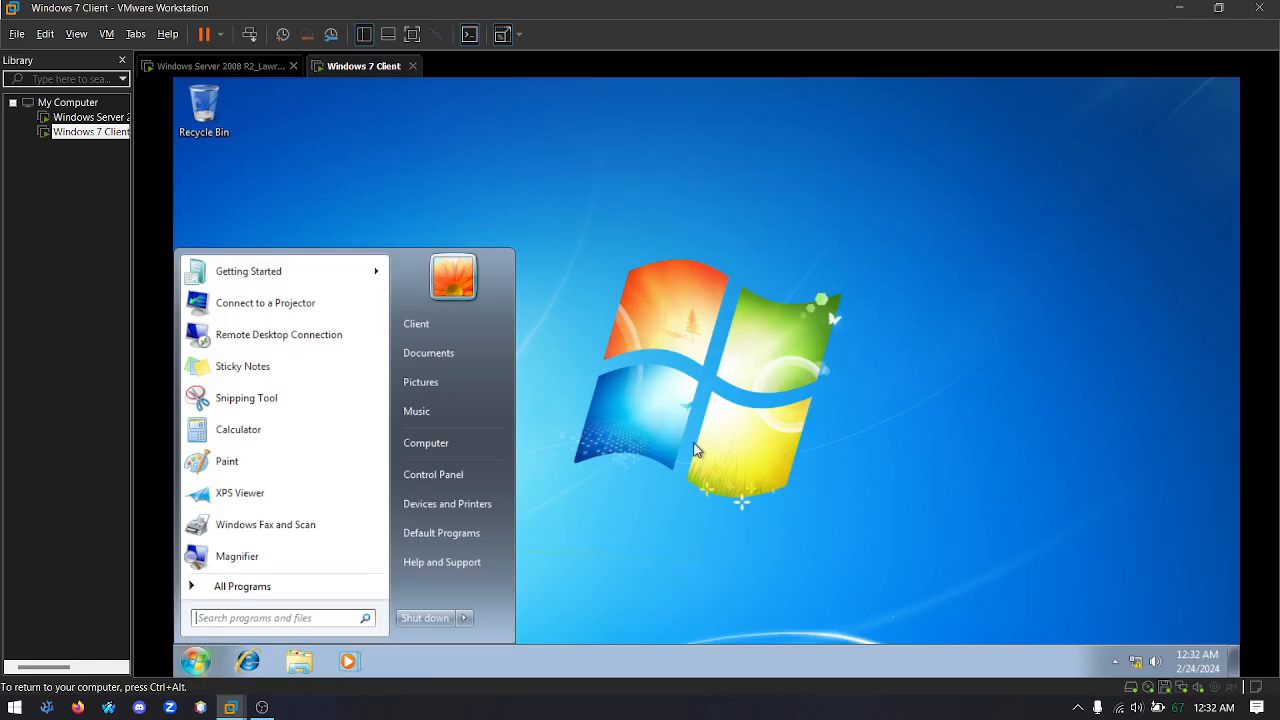
pyautogui.press('super')
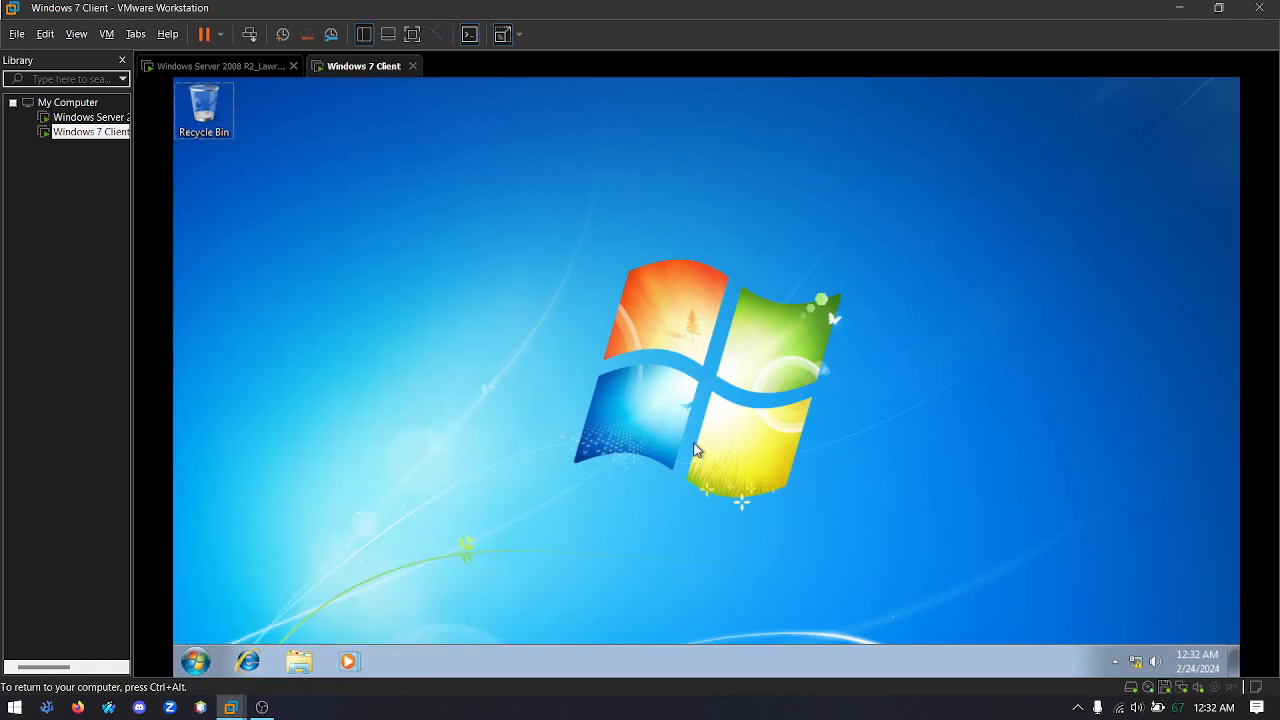
pyautogui.press('super+r')
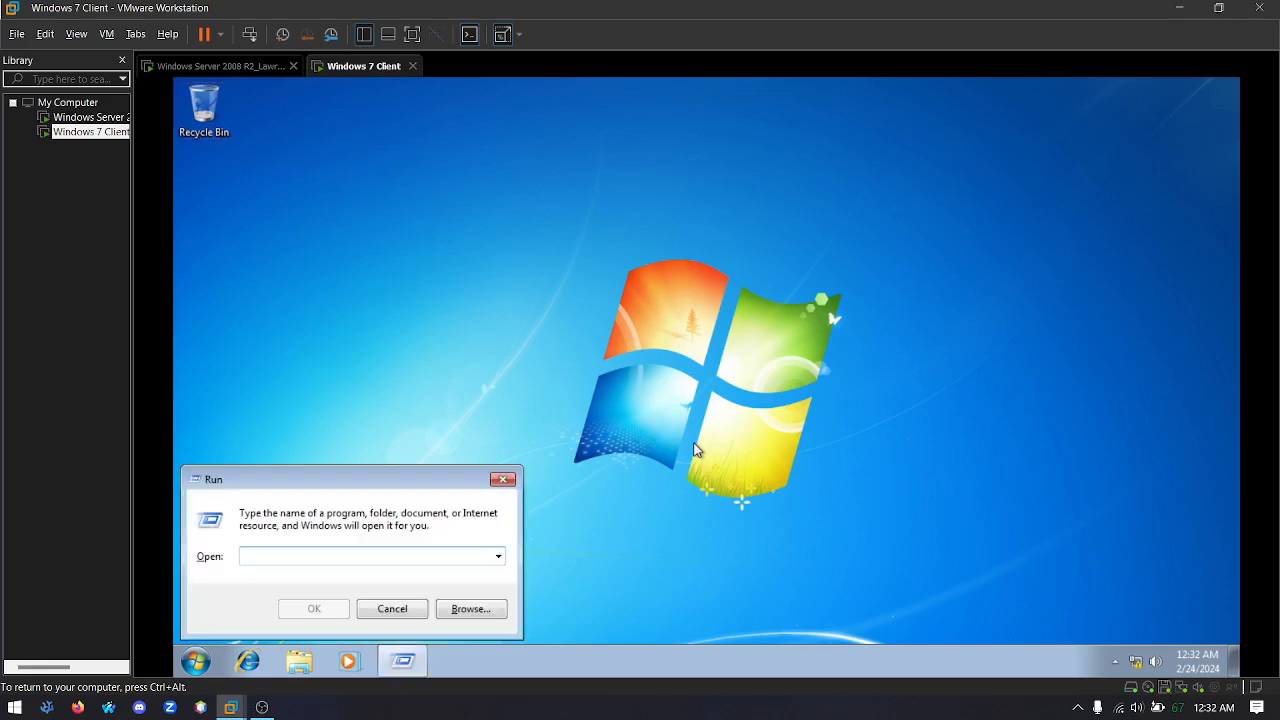
pyautogui.write('cmd')
pyautogui.press('Return')
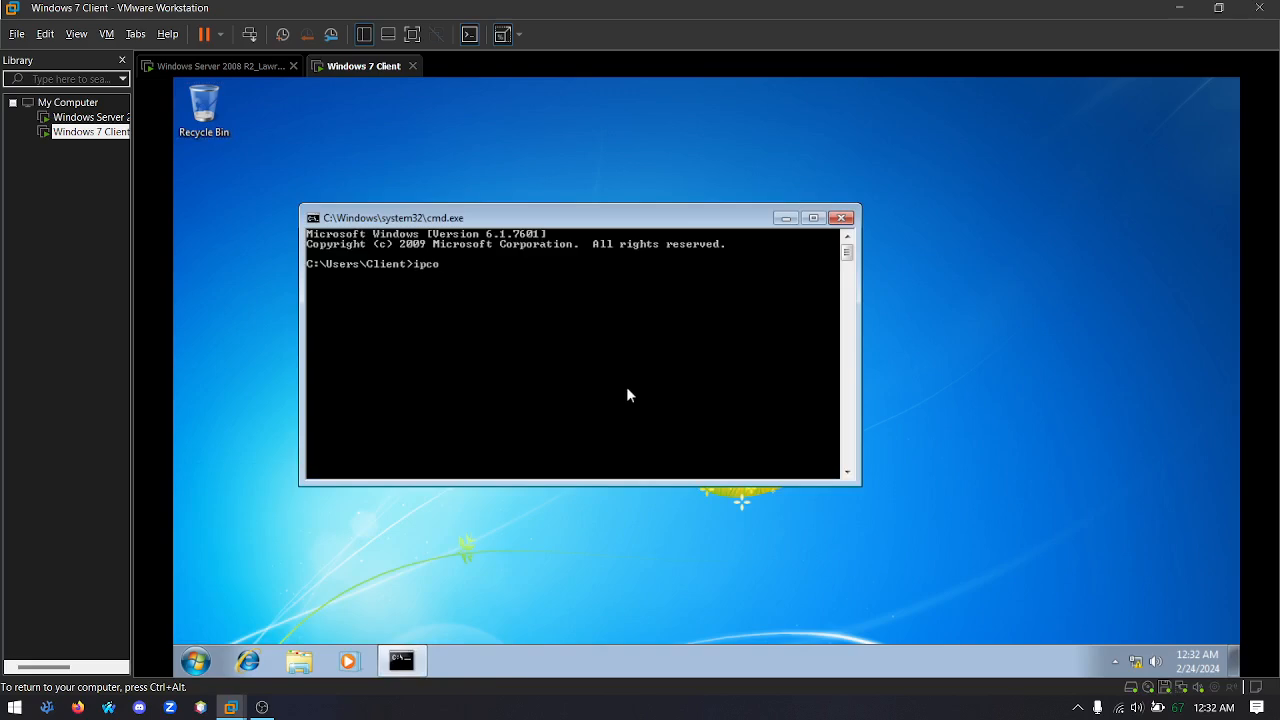
pyautogui.write('ipconfig')
pyautogui.press('Return')
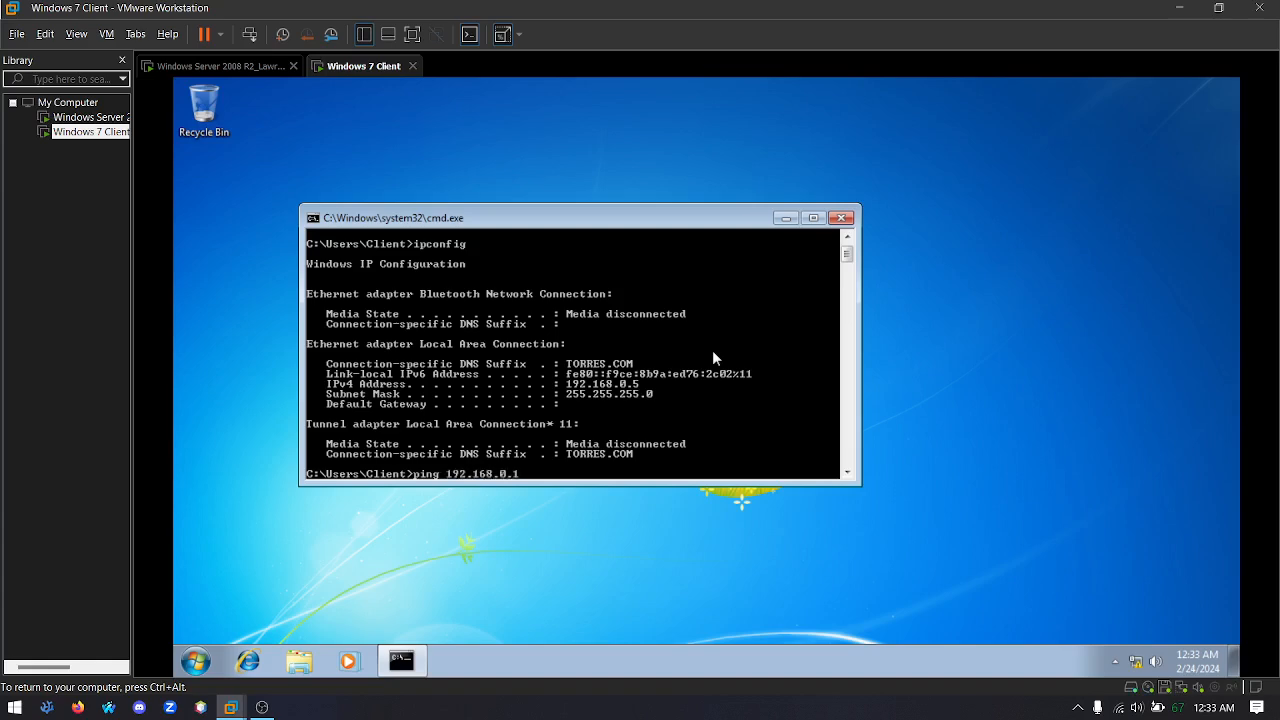
# Ping 192.168.0.1 from the client to test connectivity to the server, and exit the Command Prompt
pyautogui.press('Return')
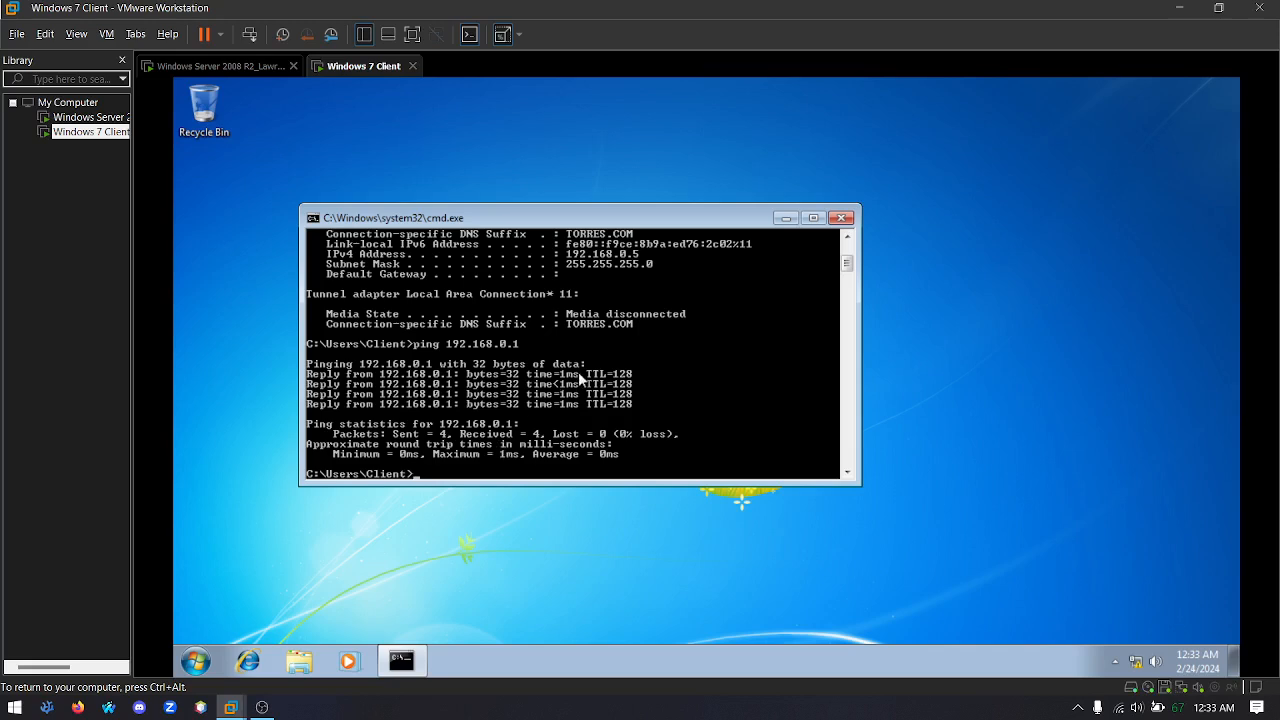
pyautogui.write('exit')
pyautogui.press('Return')
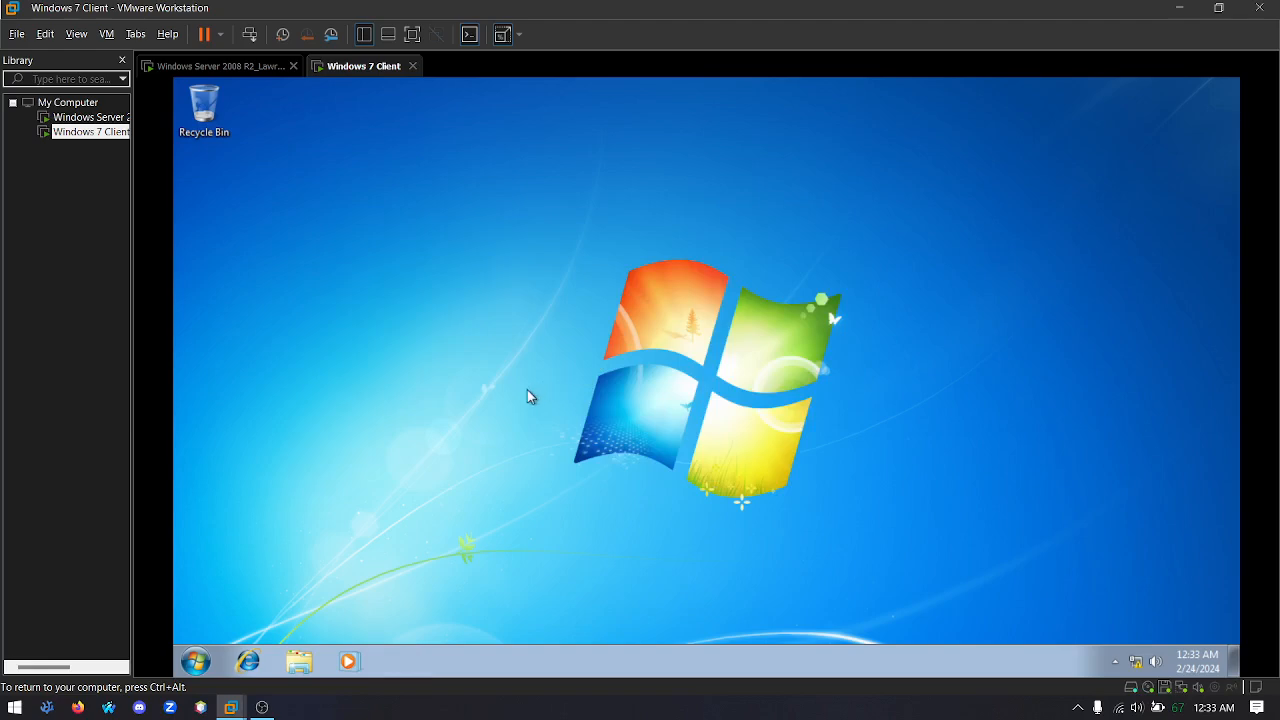
# Open the client computer's name and domain change settings from its system properties and set its domain membership to TORRES.COM
pyautogui.click(195, 661)
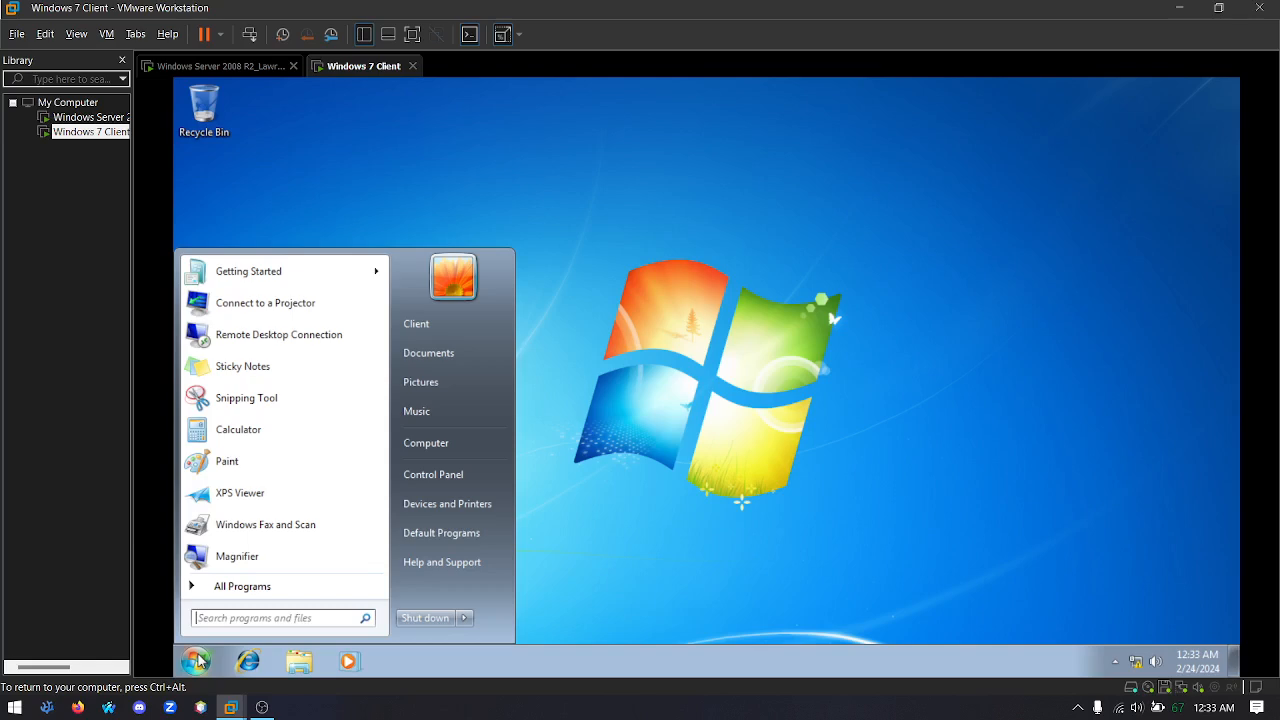
pyautogui.rightClick(432, 447)
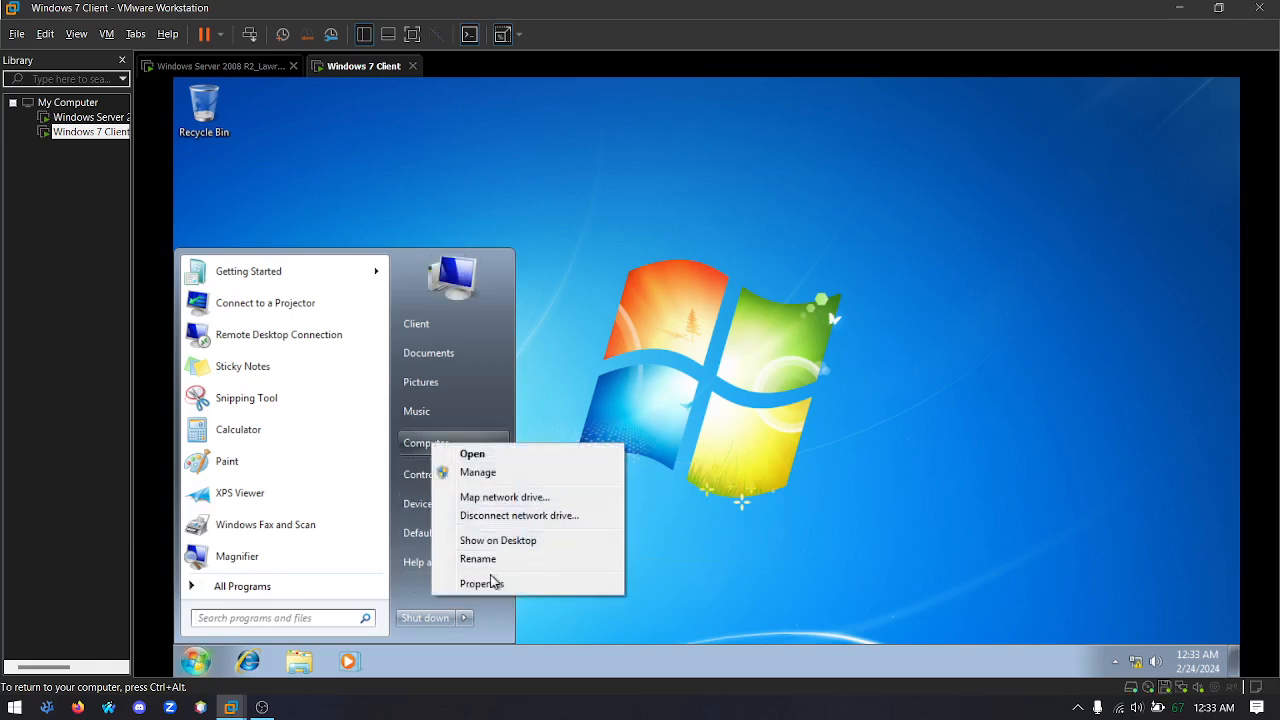
pyautogui.click(482, 583)
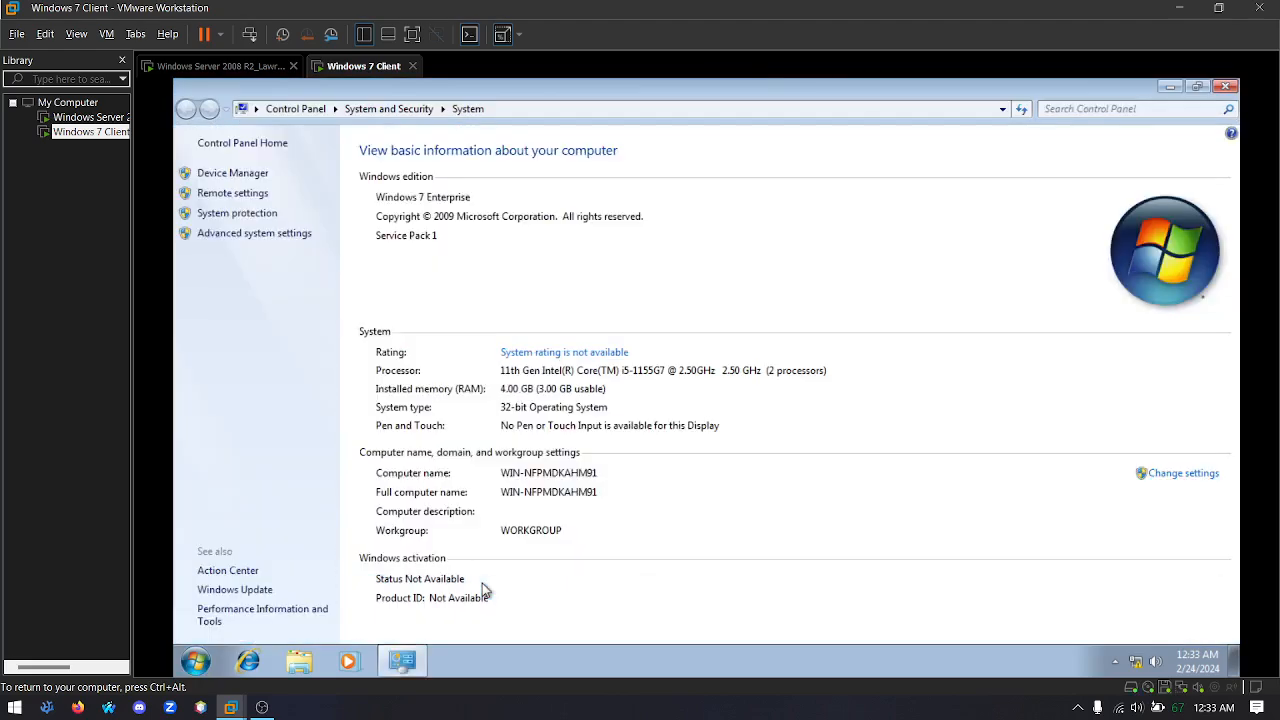
pyautogui.click(1197, 477)
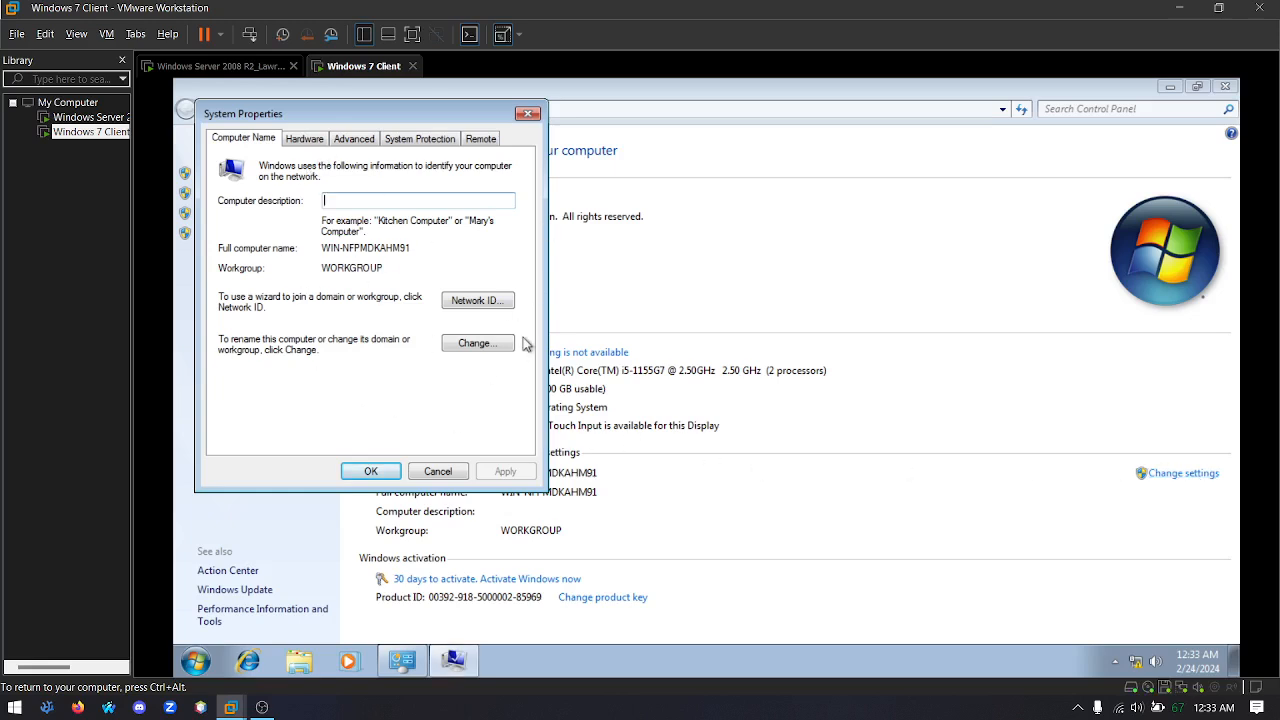
pyautogui.click(492, 344)
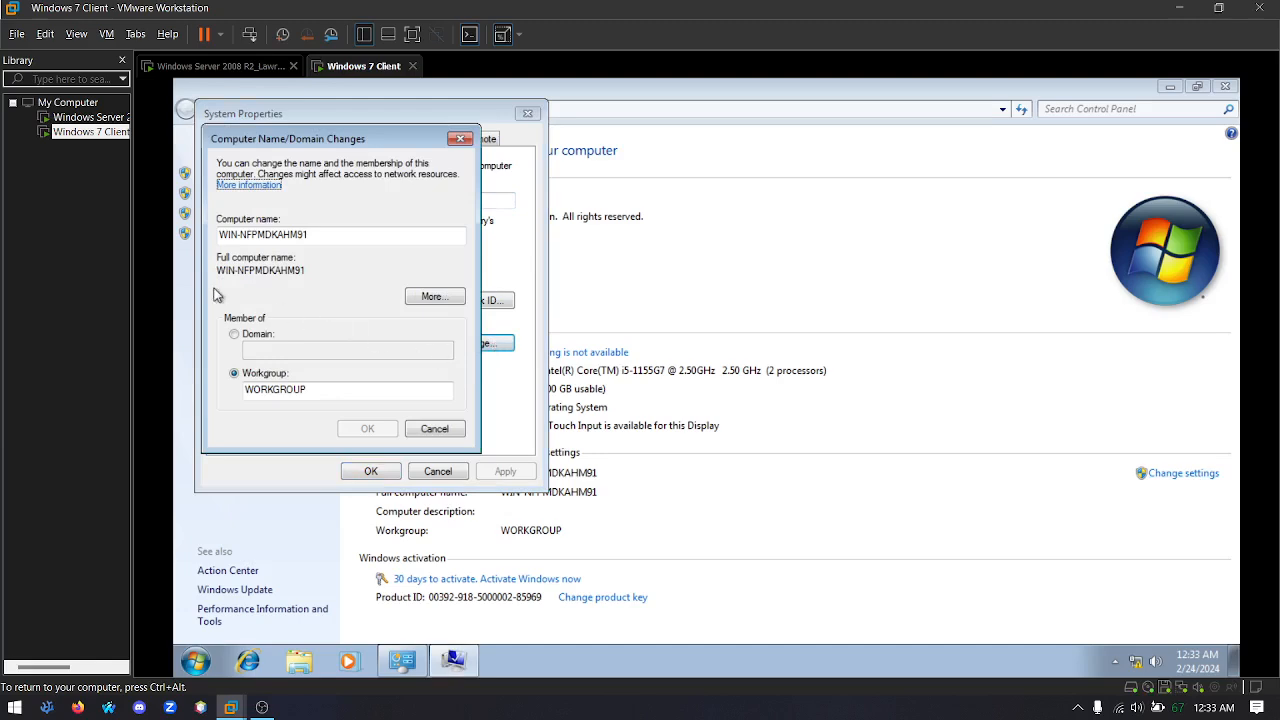
pyautogui.click(250, 336)
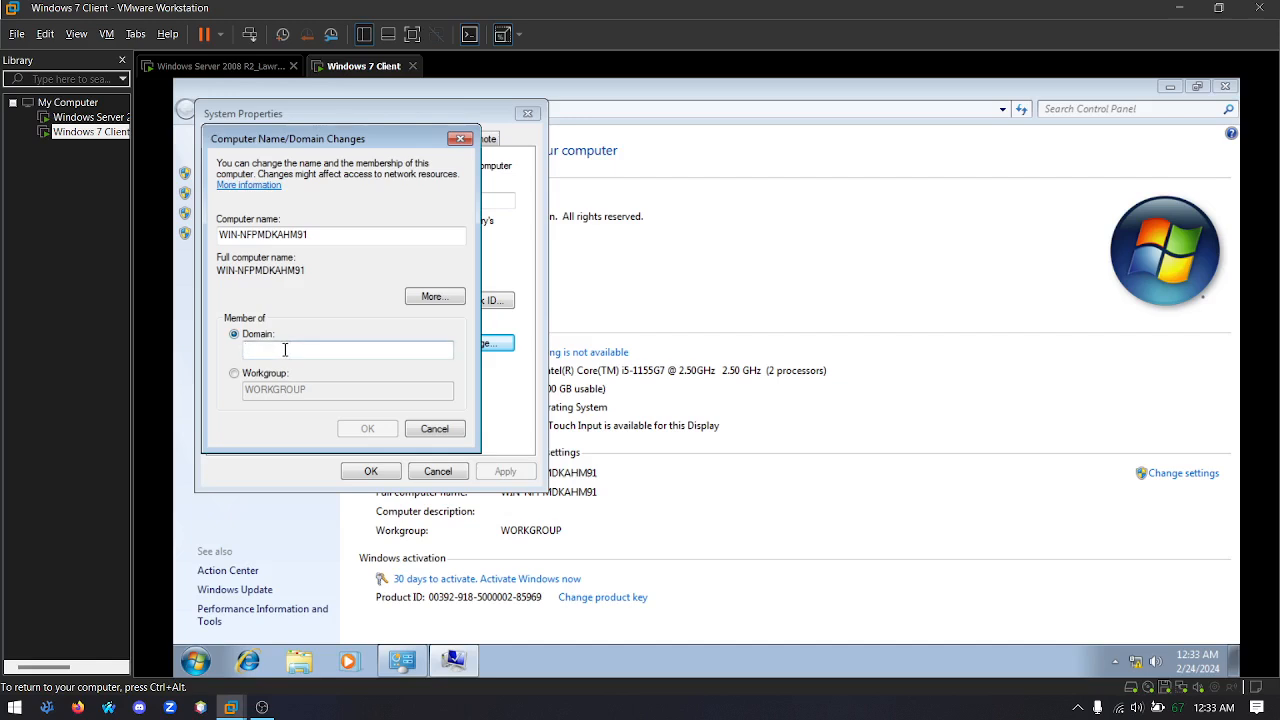
pyautogui.write('ORR')
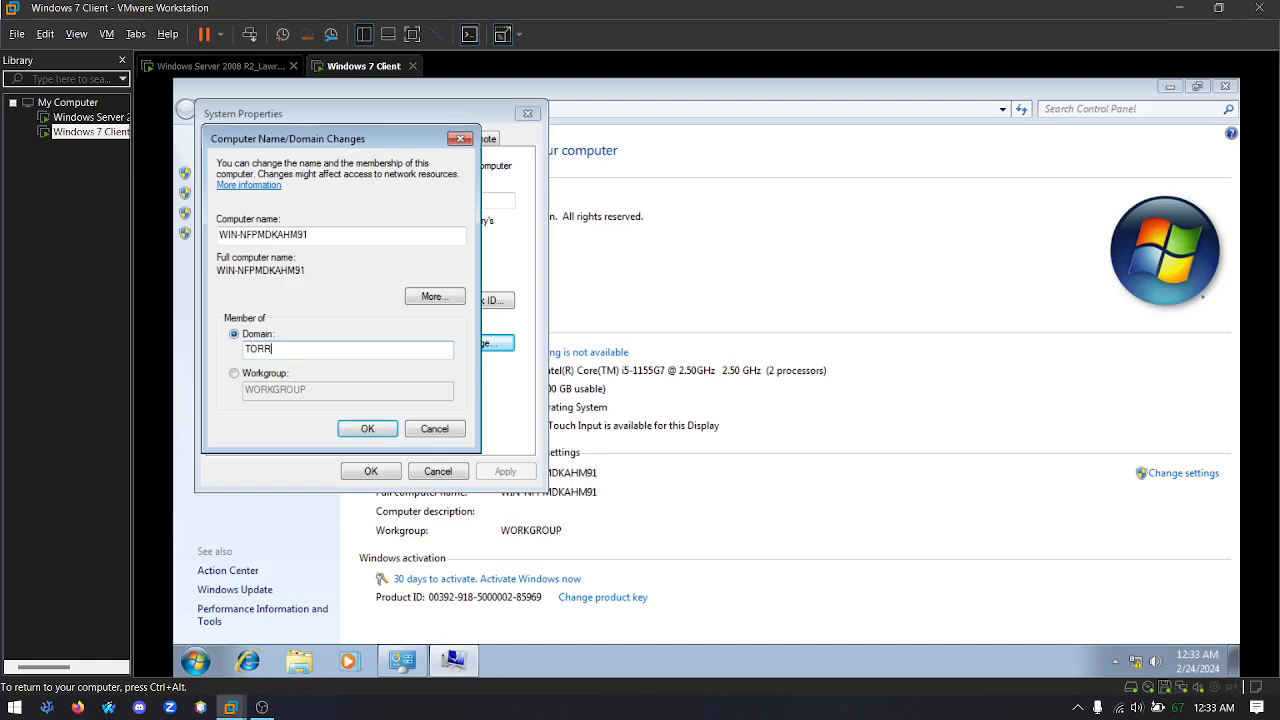
pyautogui.write('ES.COM')
pyautogui.press('Return')
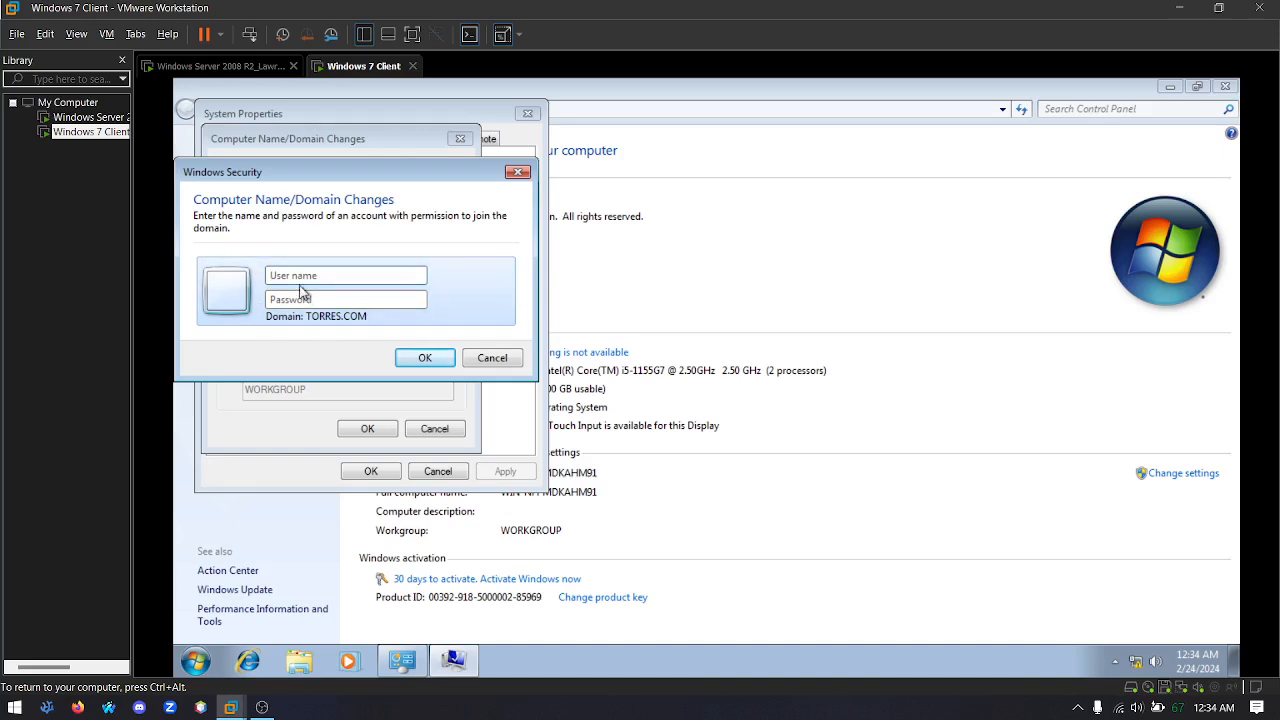
# Authorize the domain join with the Administrator user name and the account password, and dismiss the welcome message
pyautogui.write('Administrator')
pyautogui.press('Tab')
pyautogui.write('•••••••')
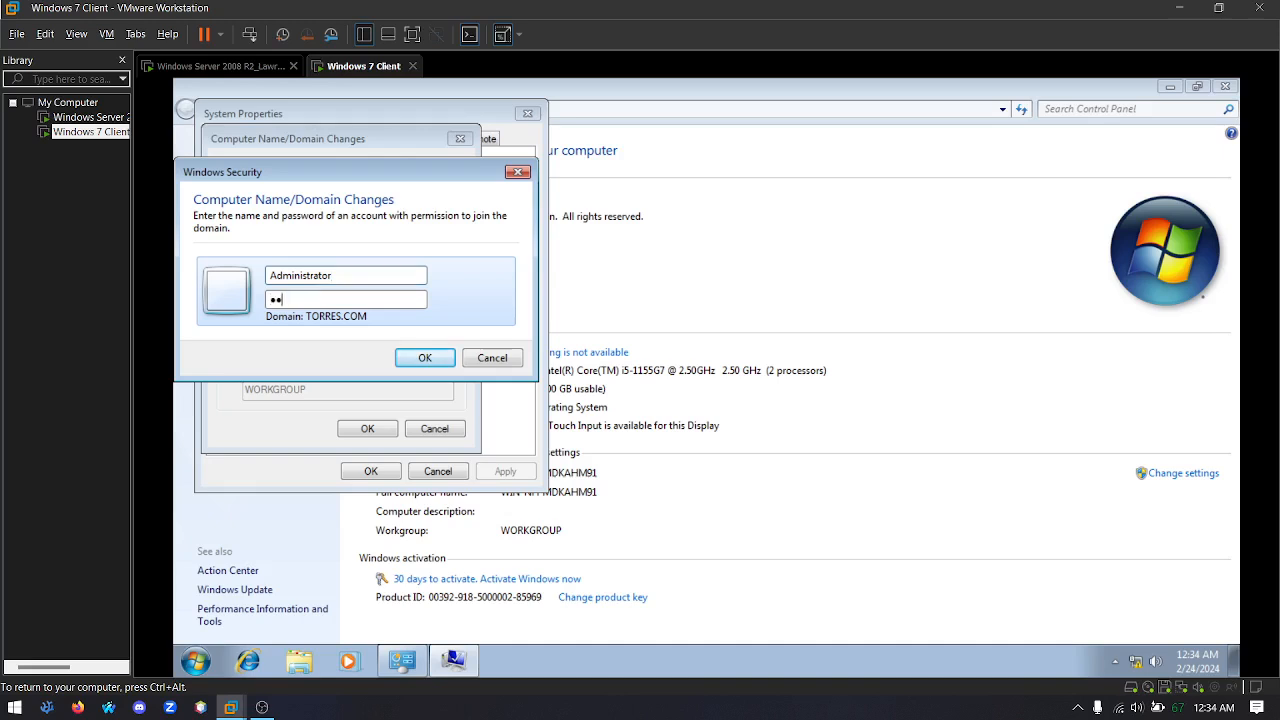
pyautogui.write('•')
pyautogui.press('Return')
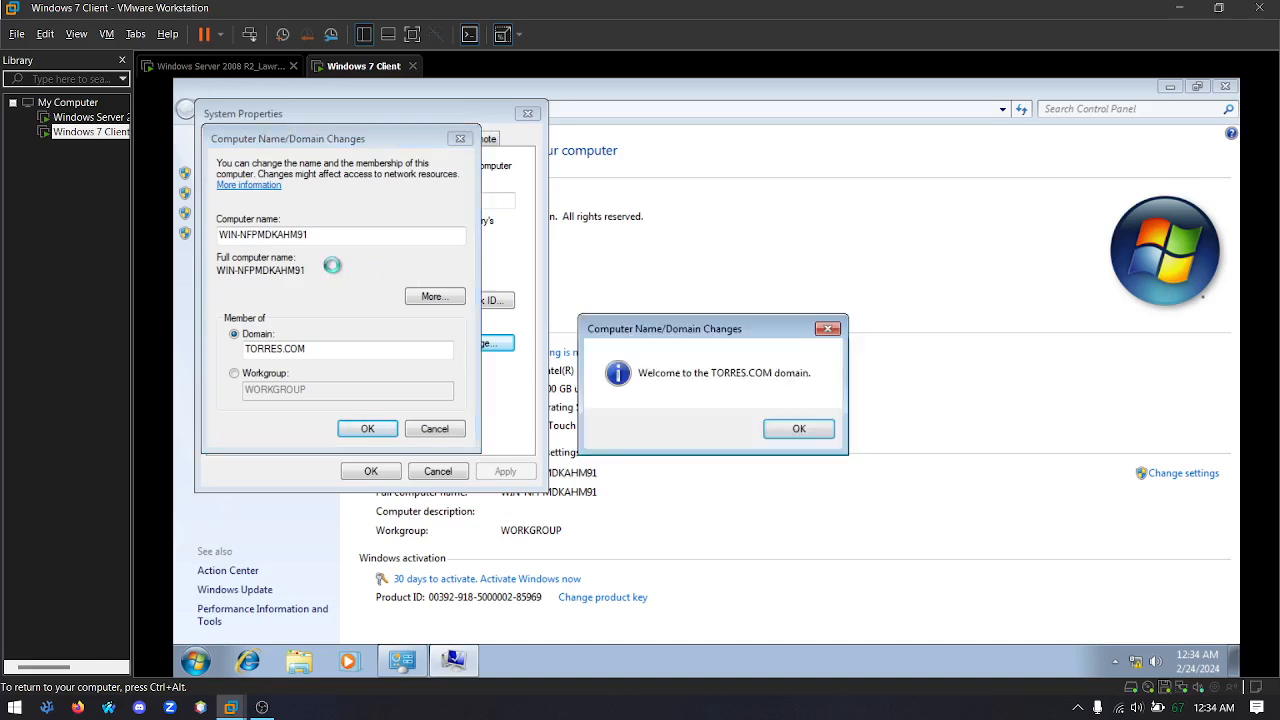
pyautogui.click(800, 427)
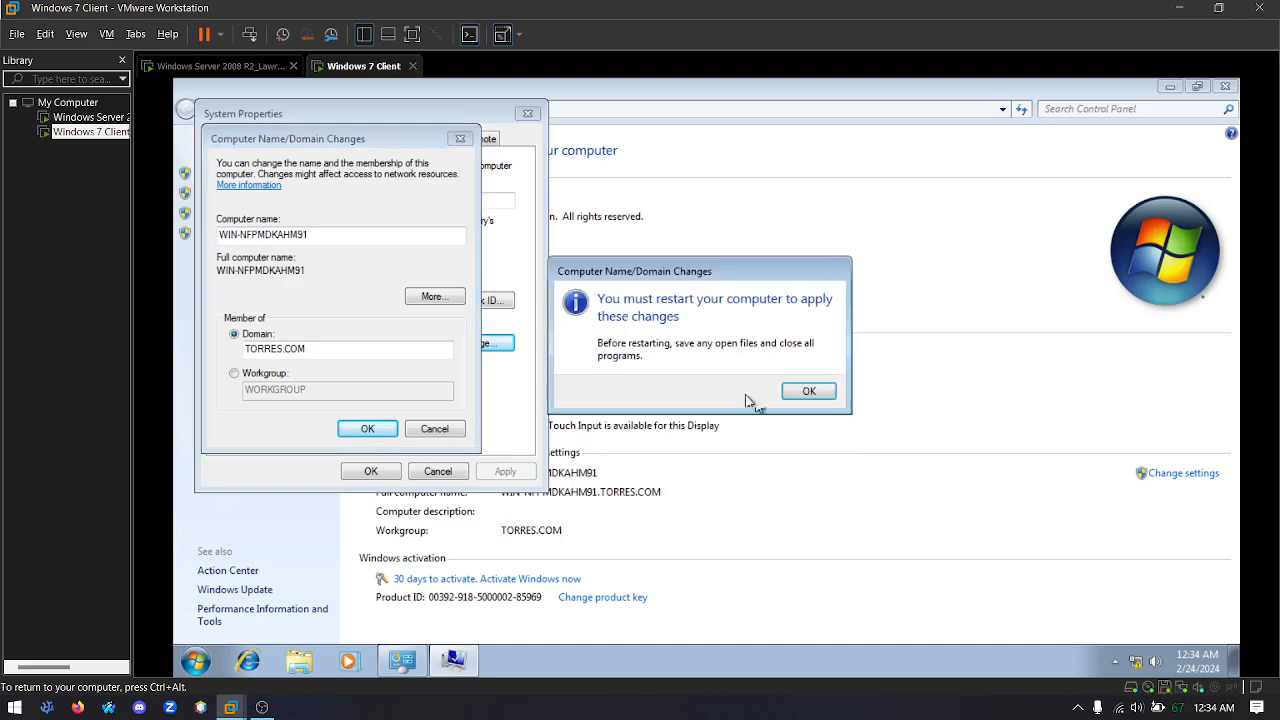
# Close the system properties and restart the client computer immediately to apply the domain change
pyautogui.click(824, 395)
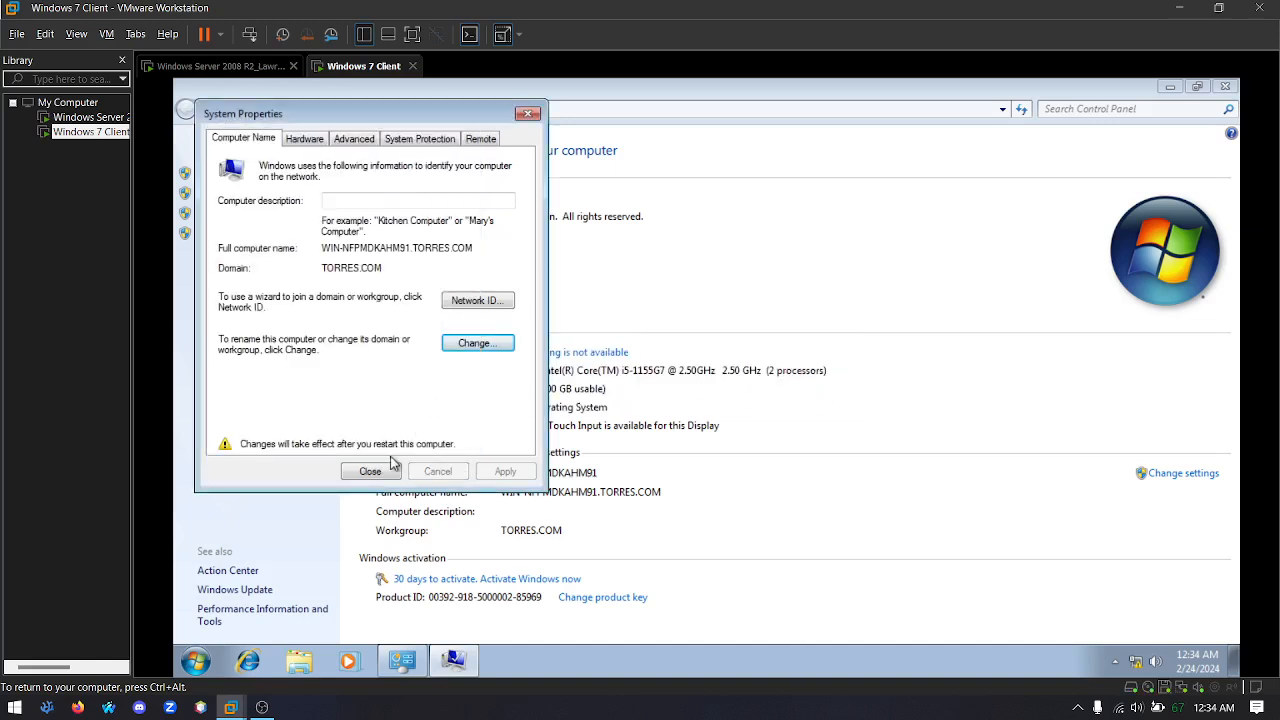
pyautogui.click(374, 473)
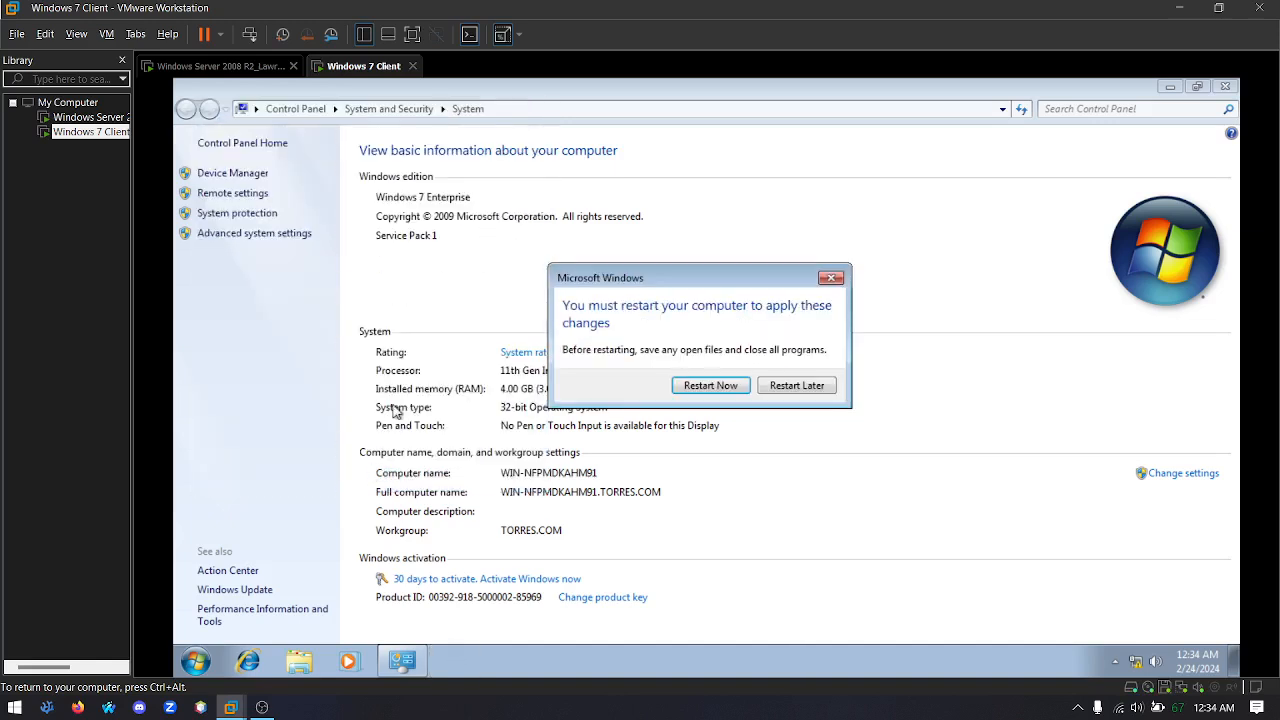
pyautogui.click(724, 387)
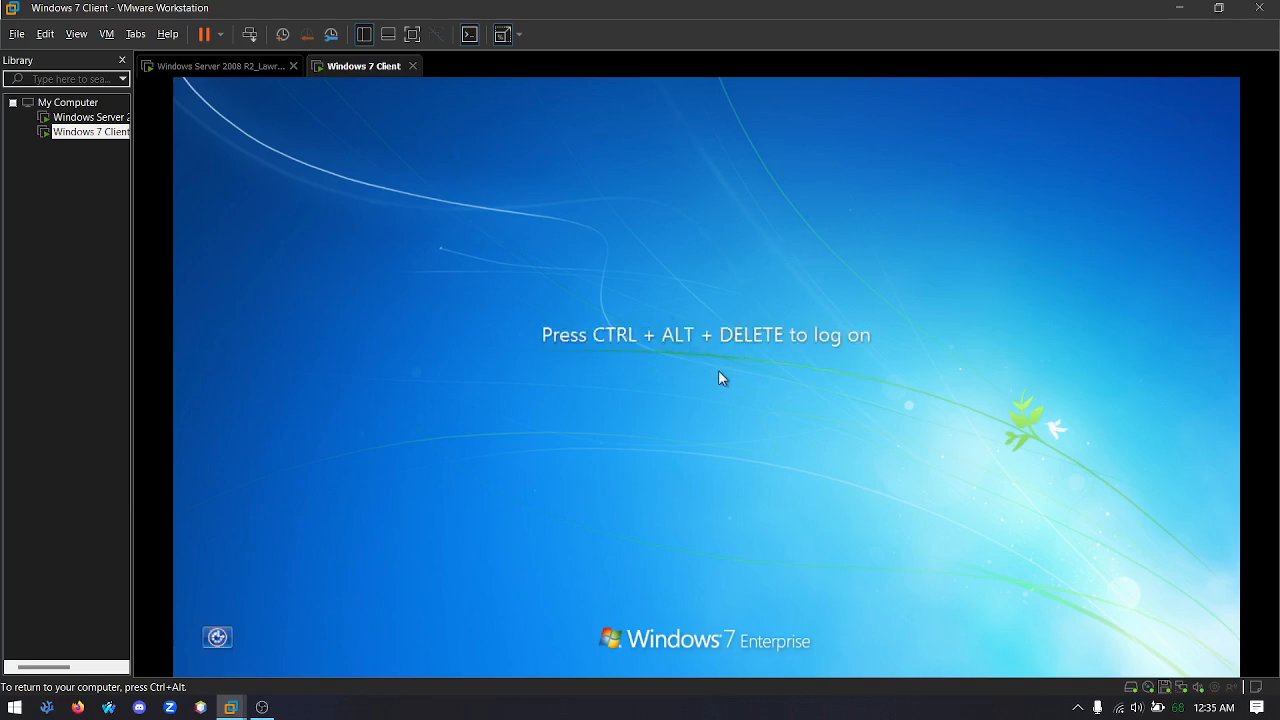
# Log on to the client as another user, entering the domain account's user name and its password
pyautogui.press('ctrl+alt+Insert')
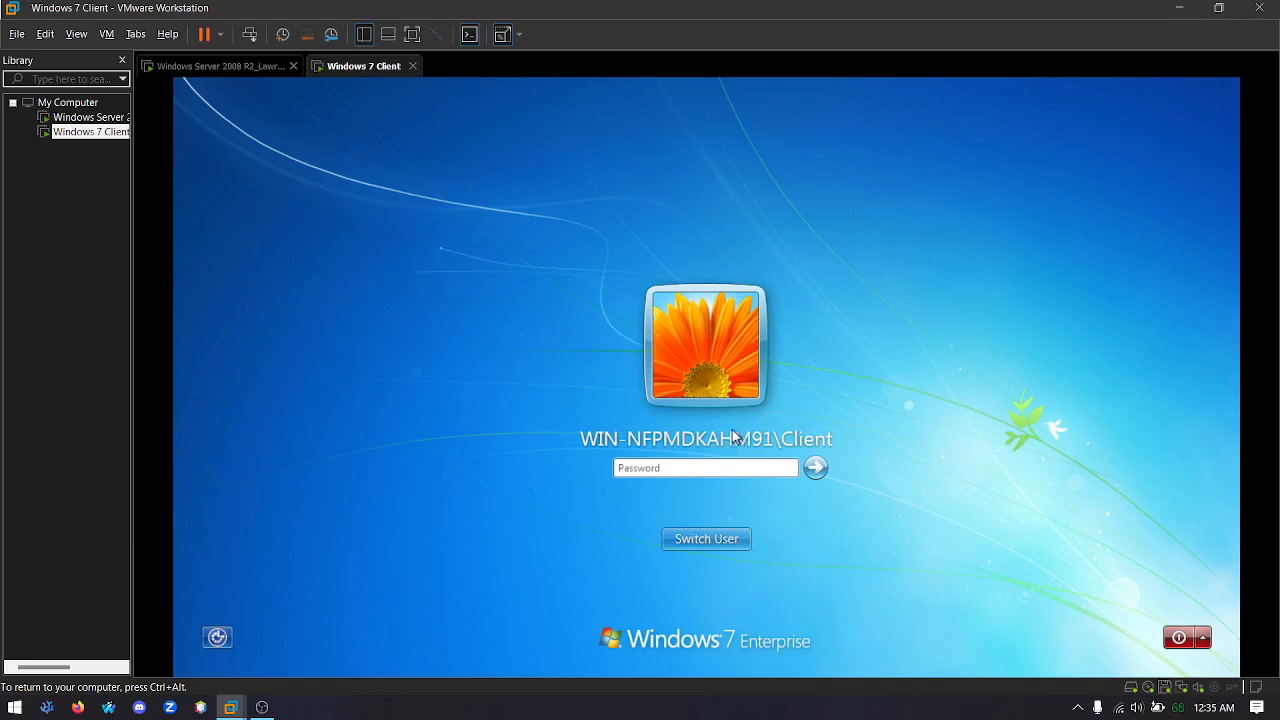
pyautogui.click(706, 540)
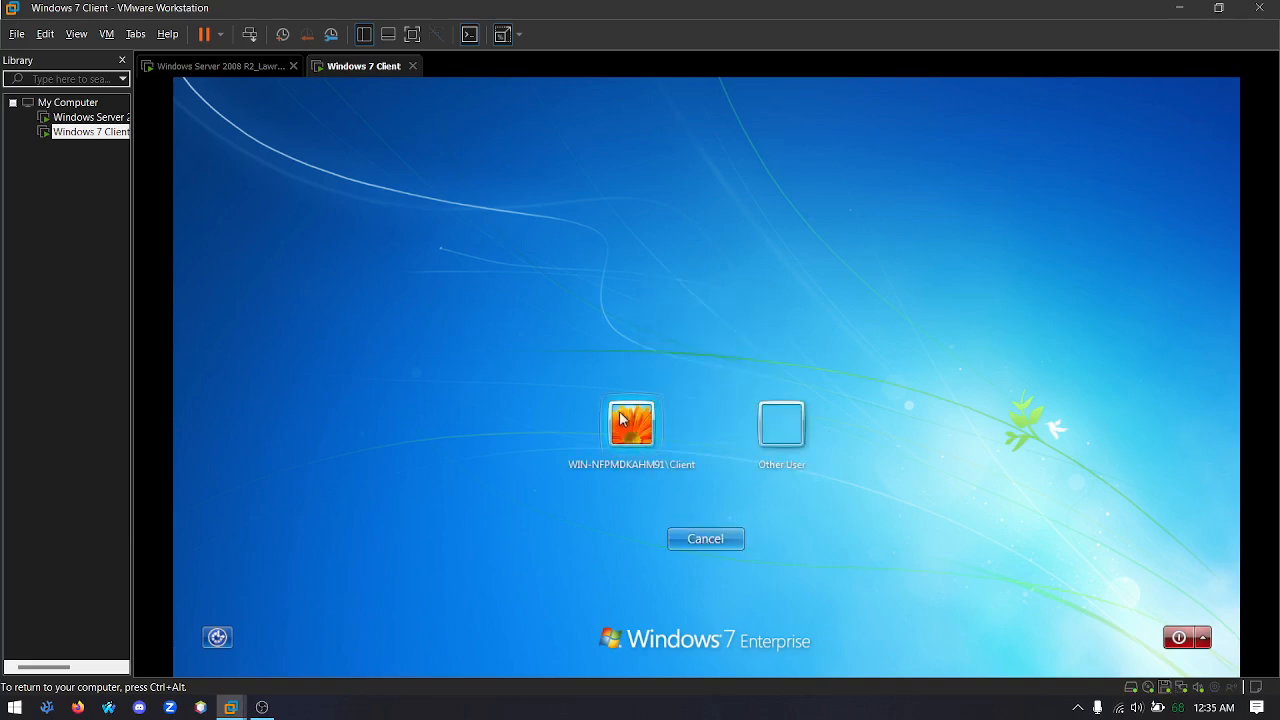
pyautogui.click(790, 424)
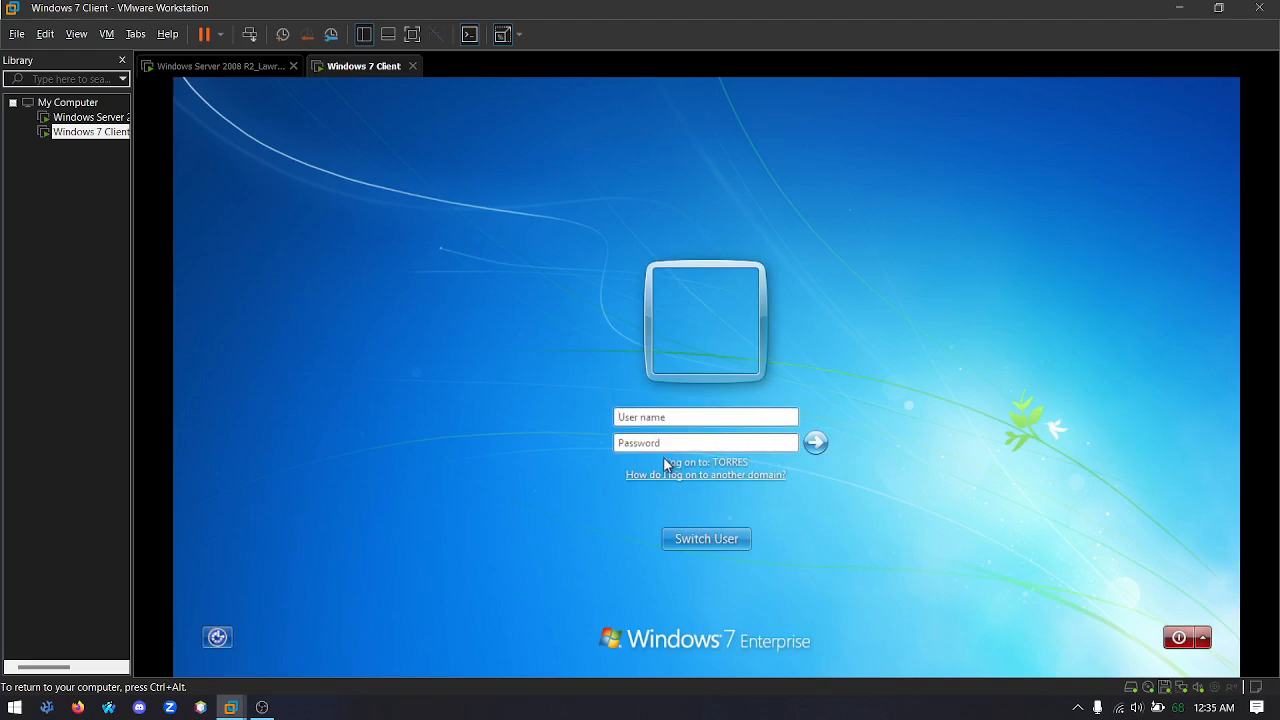
pyautogui.click(716, 411)
pyautogui.write('torres')
pyautogui.click(682, 445)
pyautogui.write('••••••••')
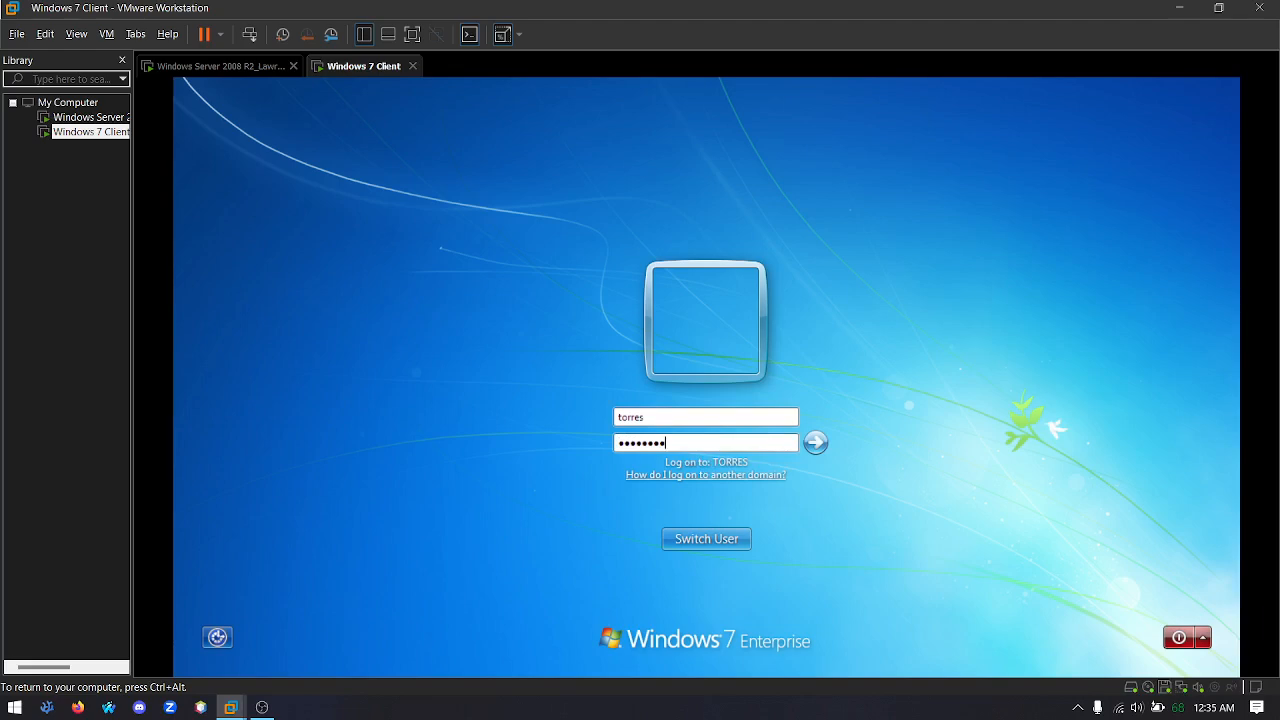
pyautogui.press('Return')
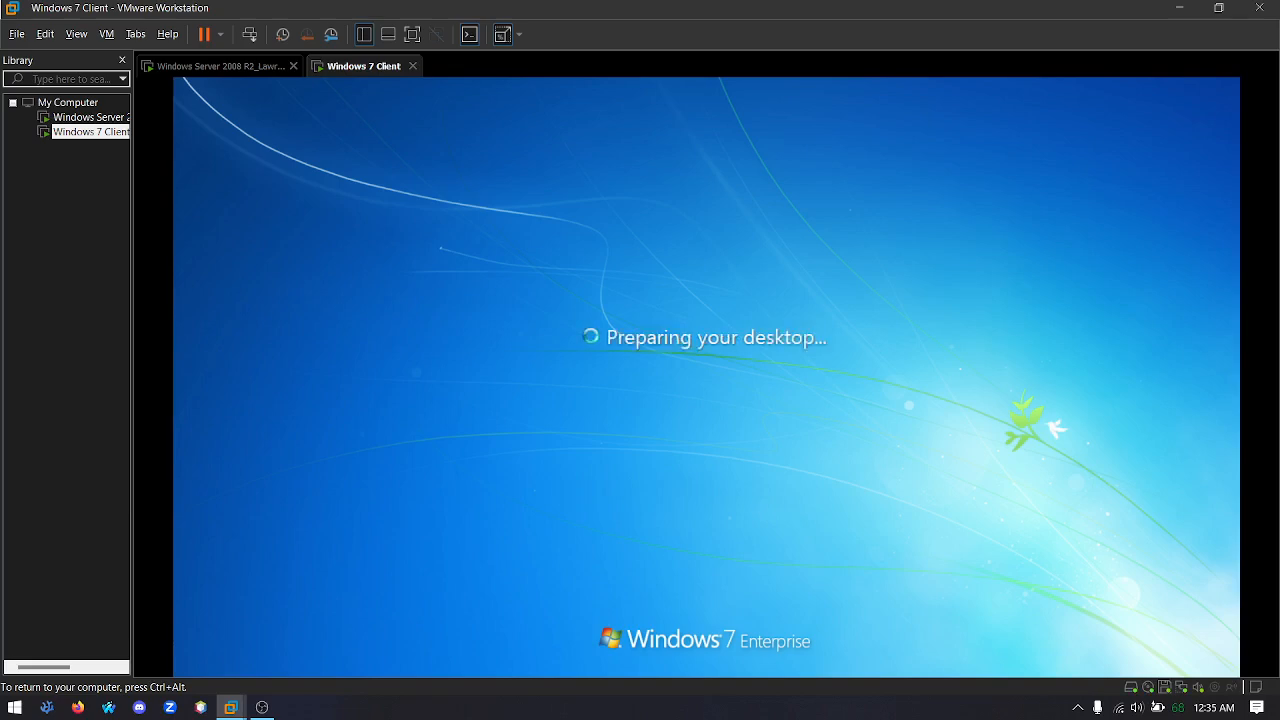
# Force a Group Policy update on the client with gpupdate /force and agree to log off
pyautogui.hotkey('ctrl', 'alt')
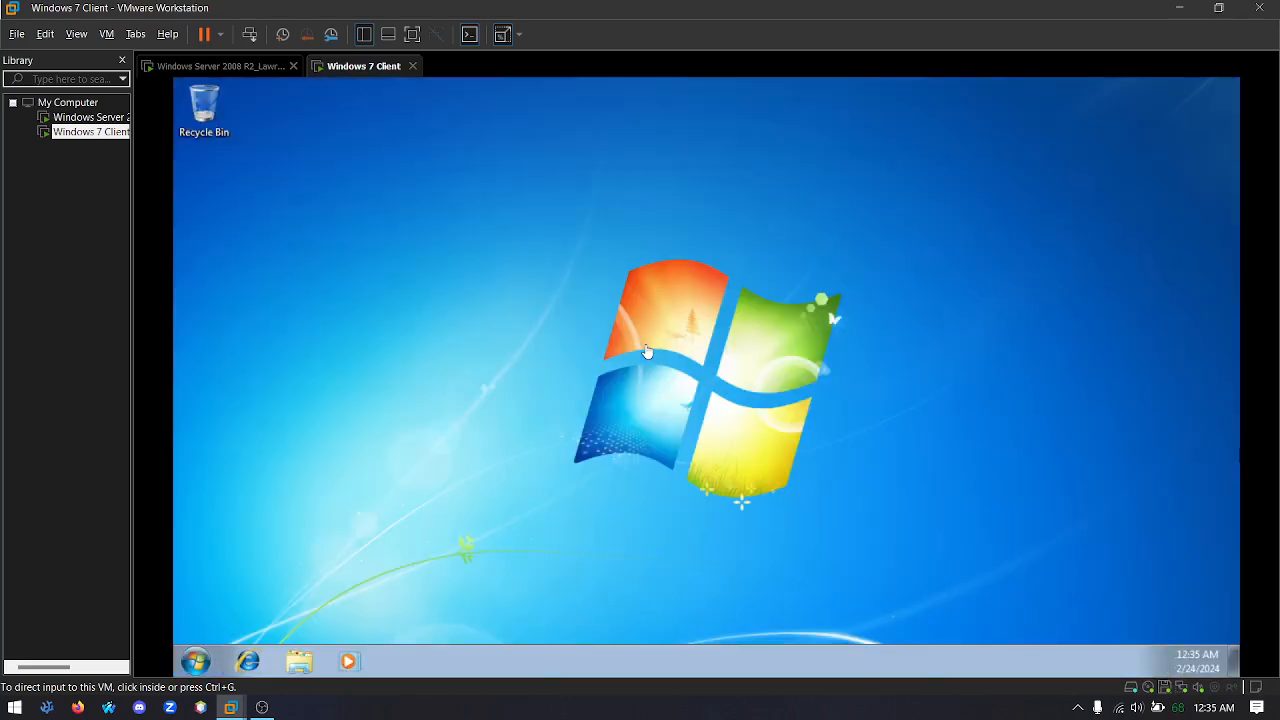
pyautogui.click(643, 375)
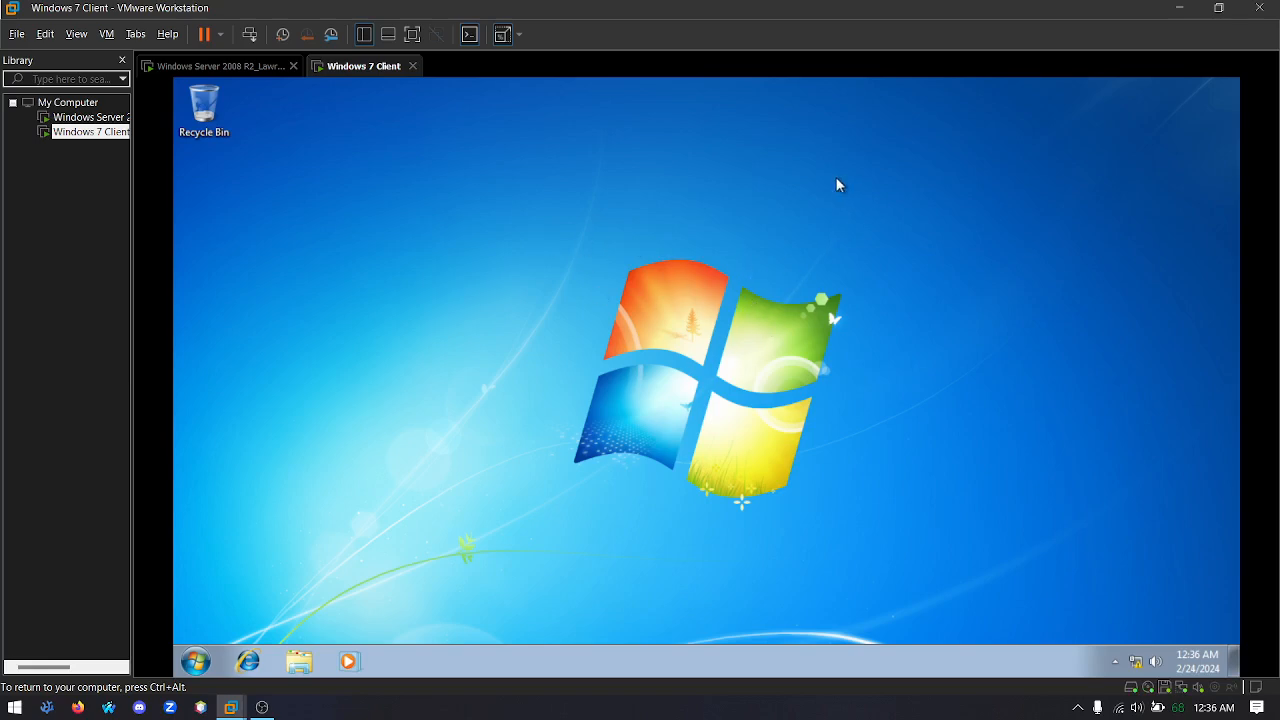
pyautogui.press('super+r')
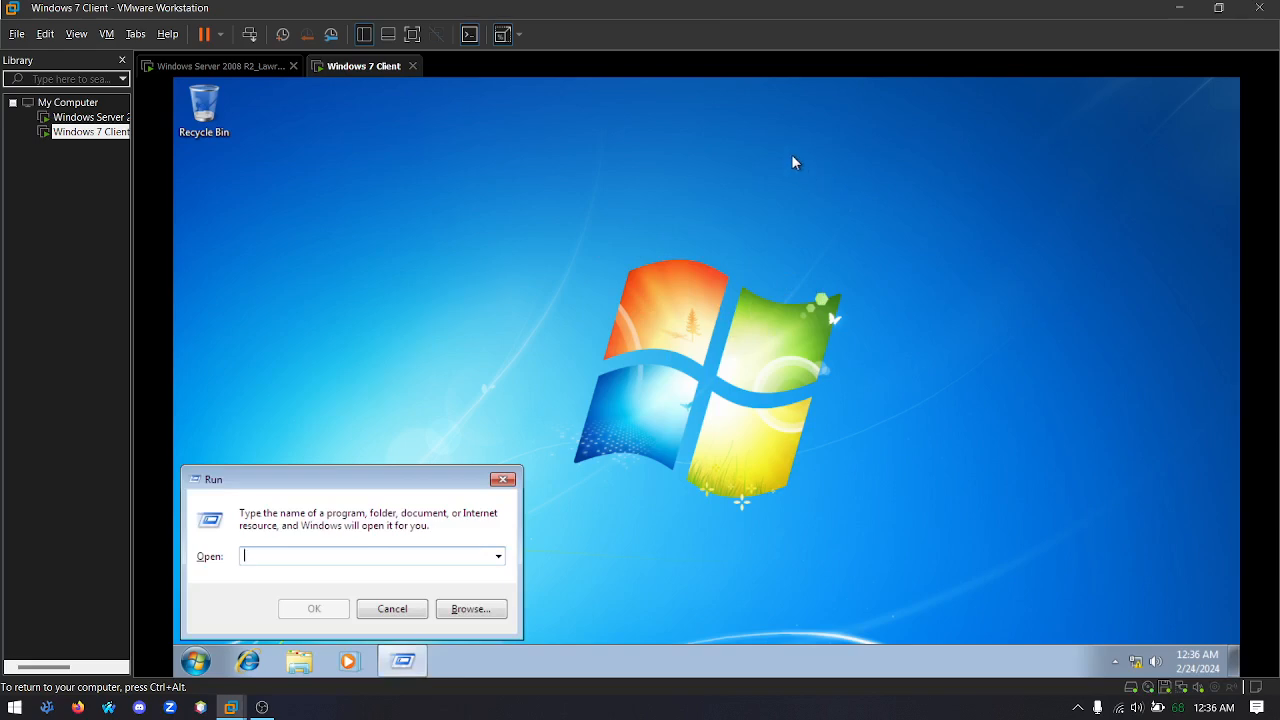
pyautogui.write('gpupdate')
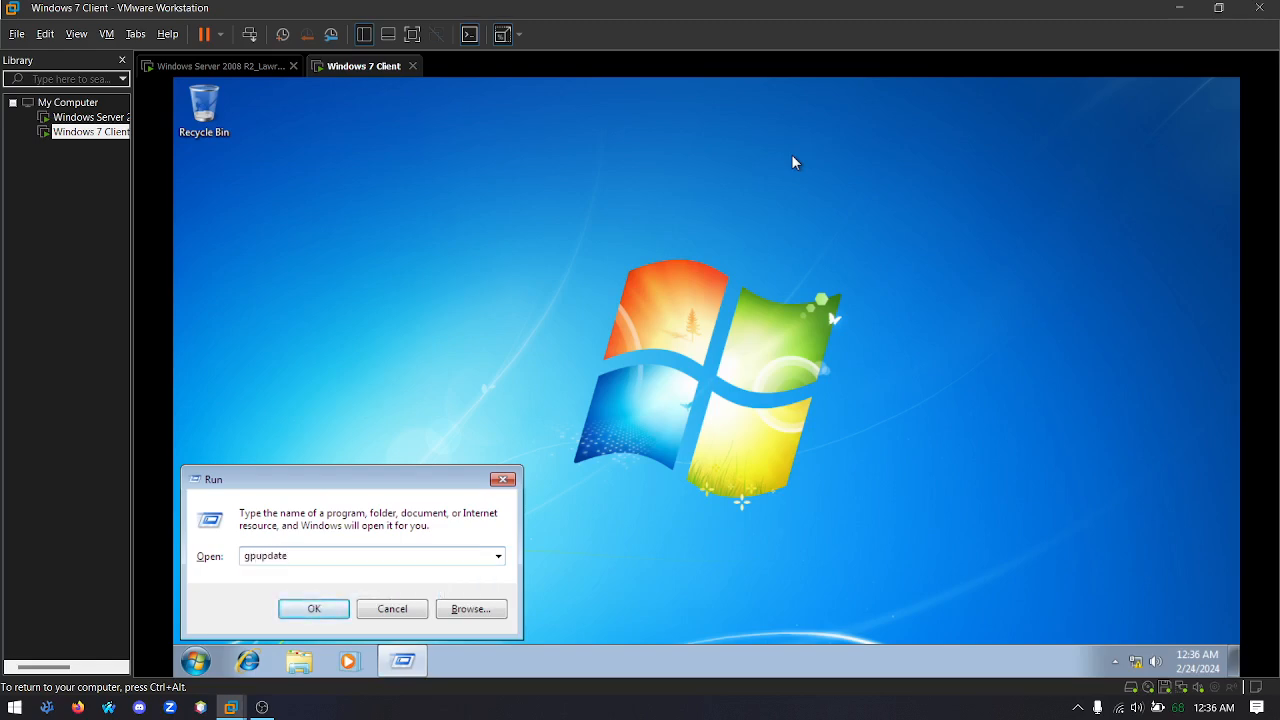
pyautogui.write(' /force')
pyautogui.press('Return')
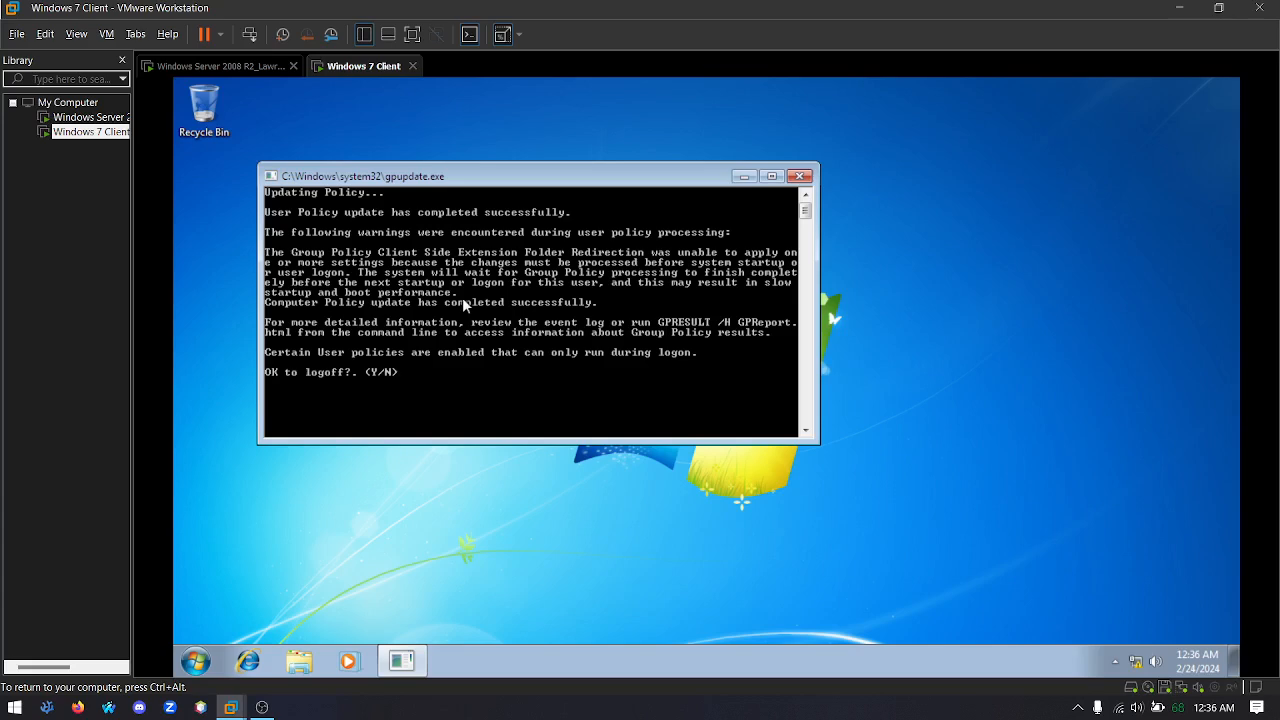
pyautogui.write('y')
pyautogui.press('Return')
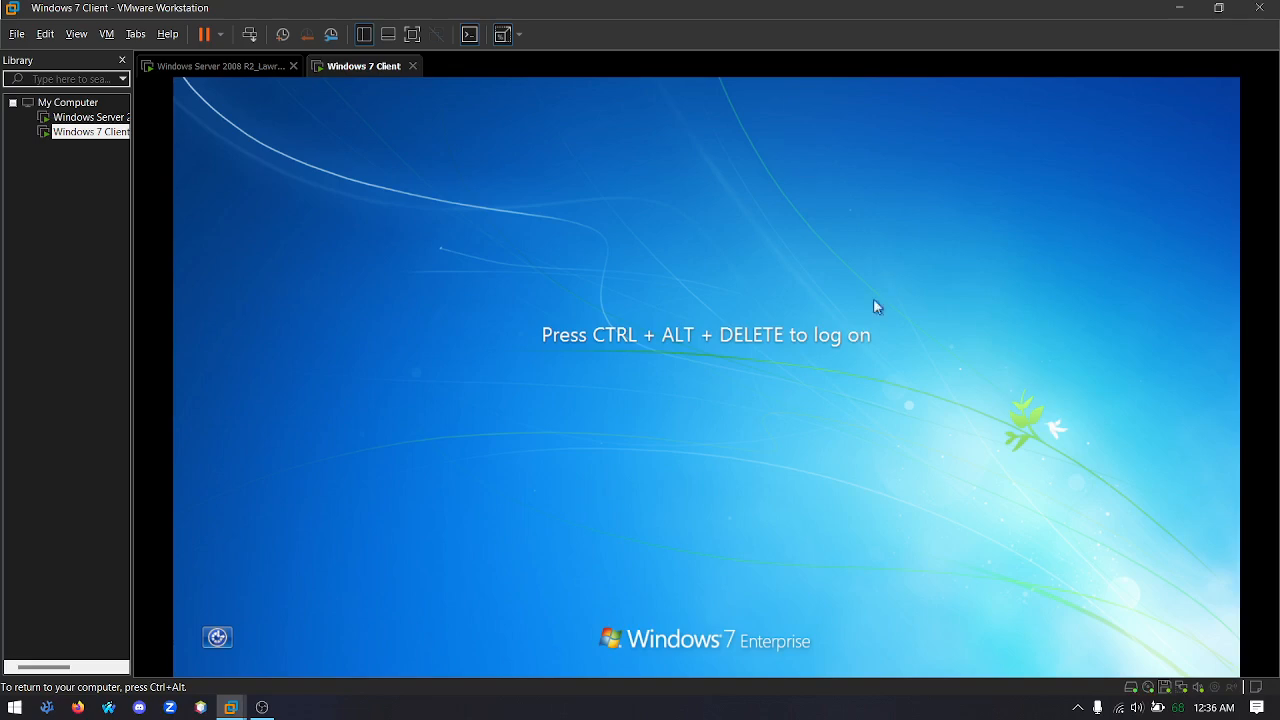
# Log back on to the client with the domain user's account password
pyautogui.press('ctrl+alt+Insert')
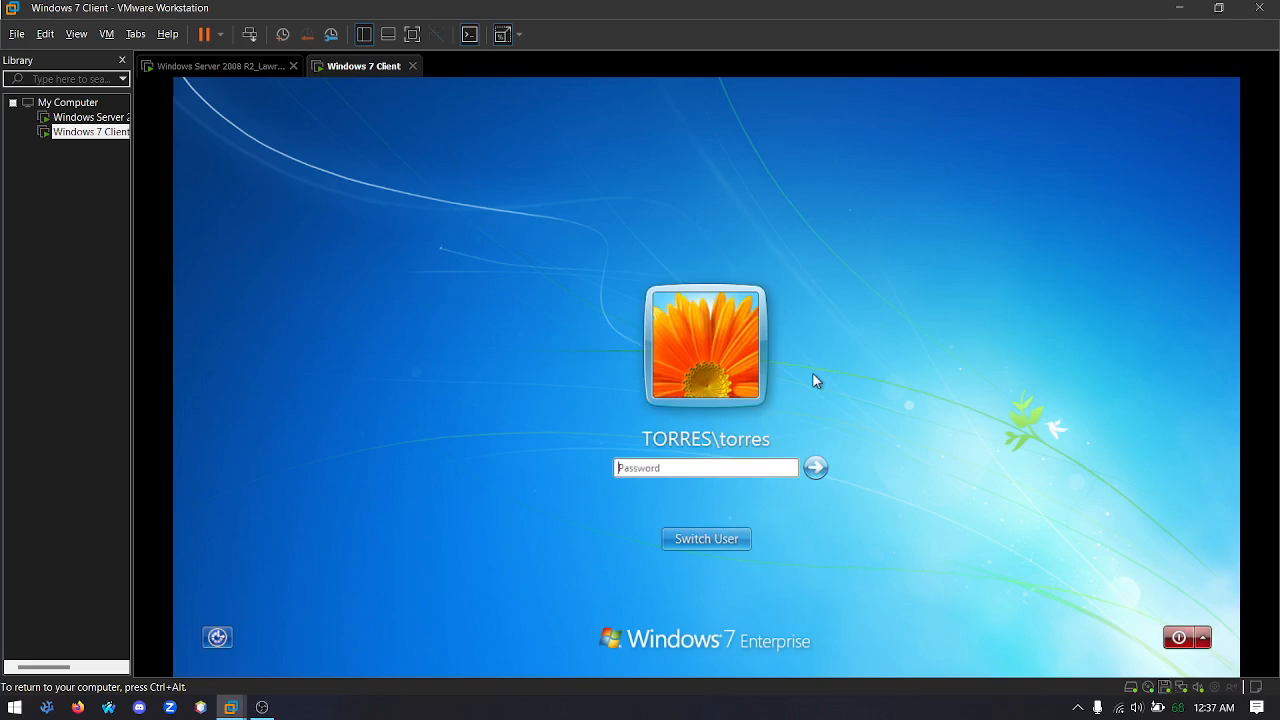
pyautogui.write('********')
pyautogui.press('Return')
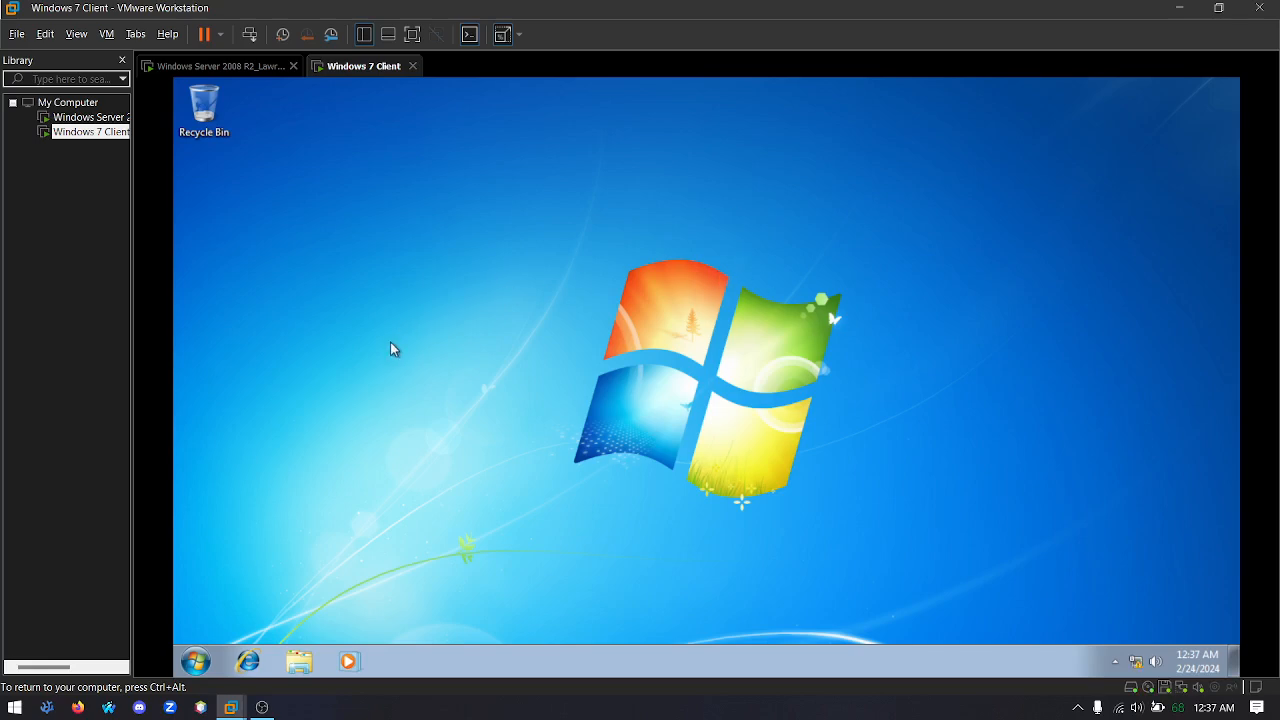
# Open the mapped network drive Z: in Windows Explorer and create a text document named "mapping test" in it
pyautogui.click(299, 661)
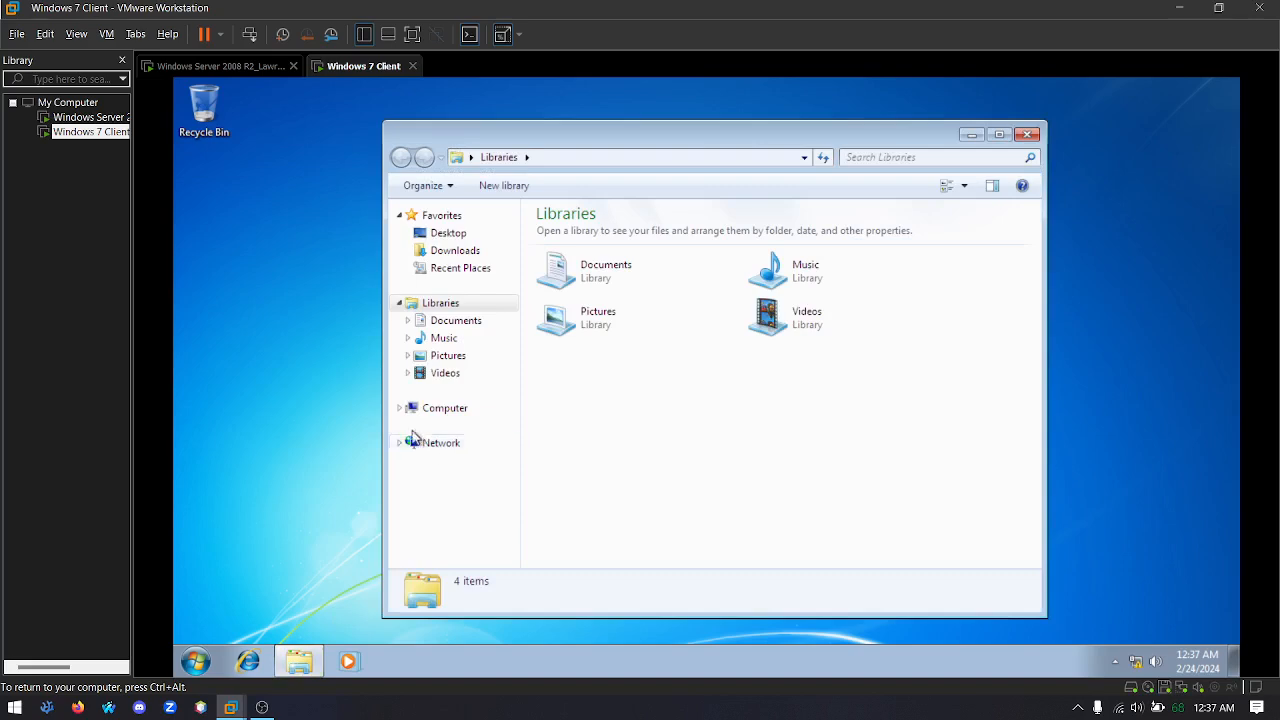
pyautogui.click(400, 409)
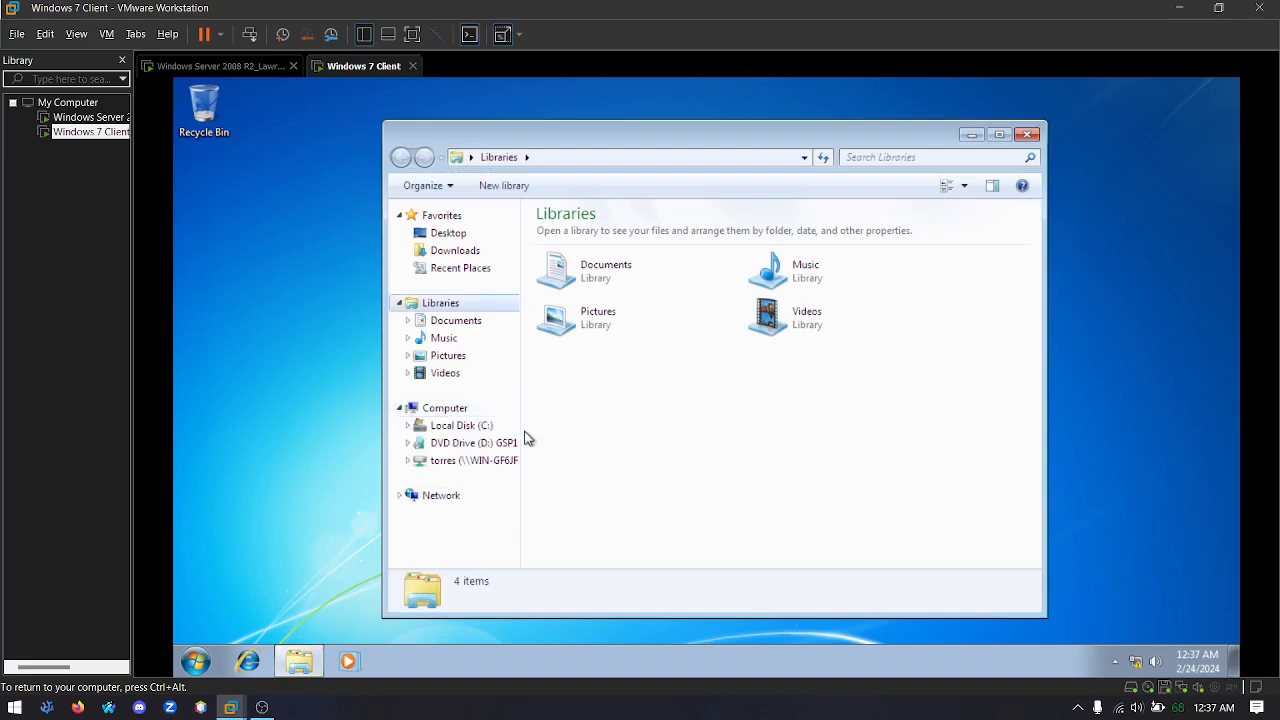
pyautogui.click(484, 462)
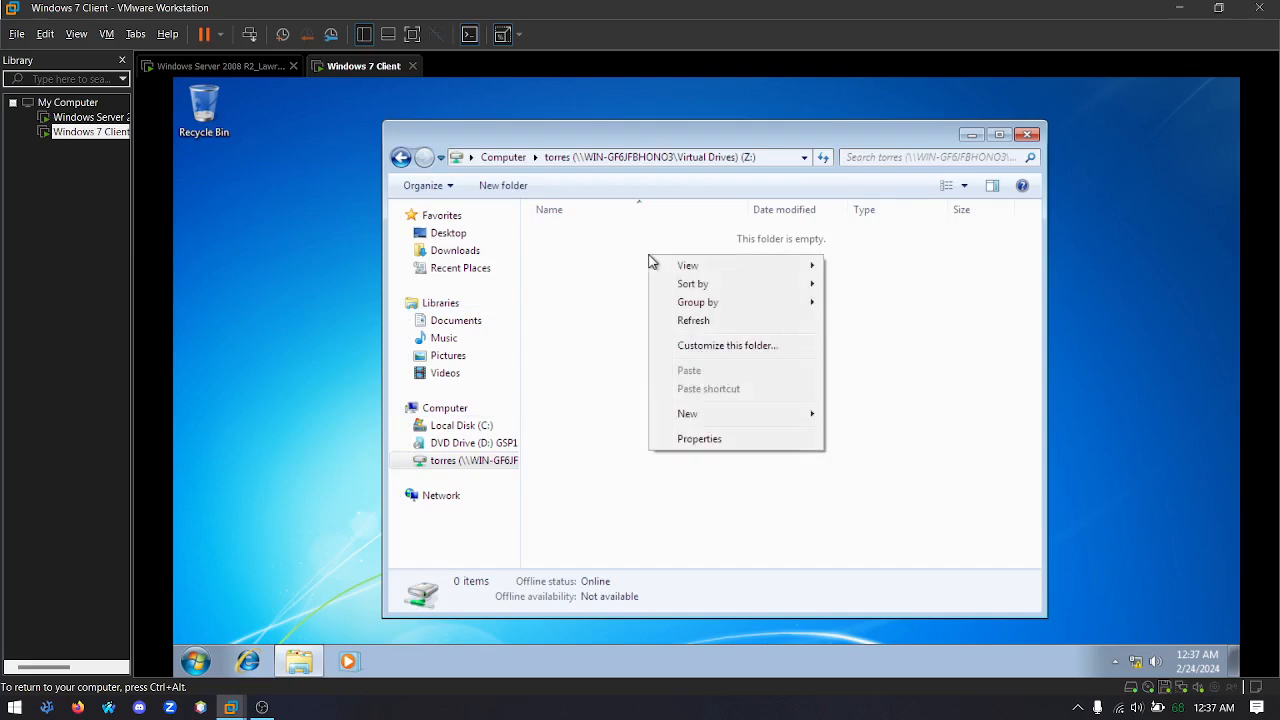
pyautogui.rightClick(649, 257)
pyautogui.click(689, 414)
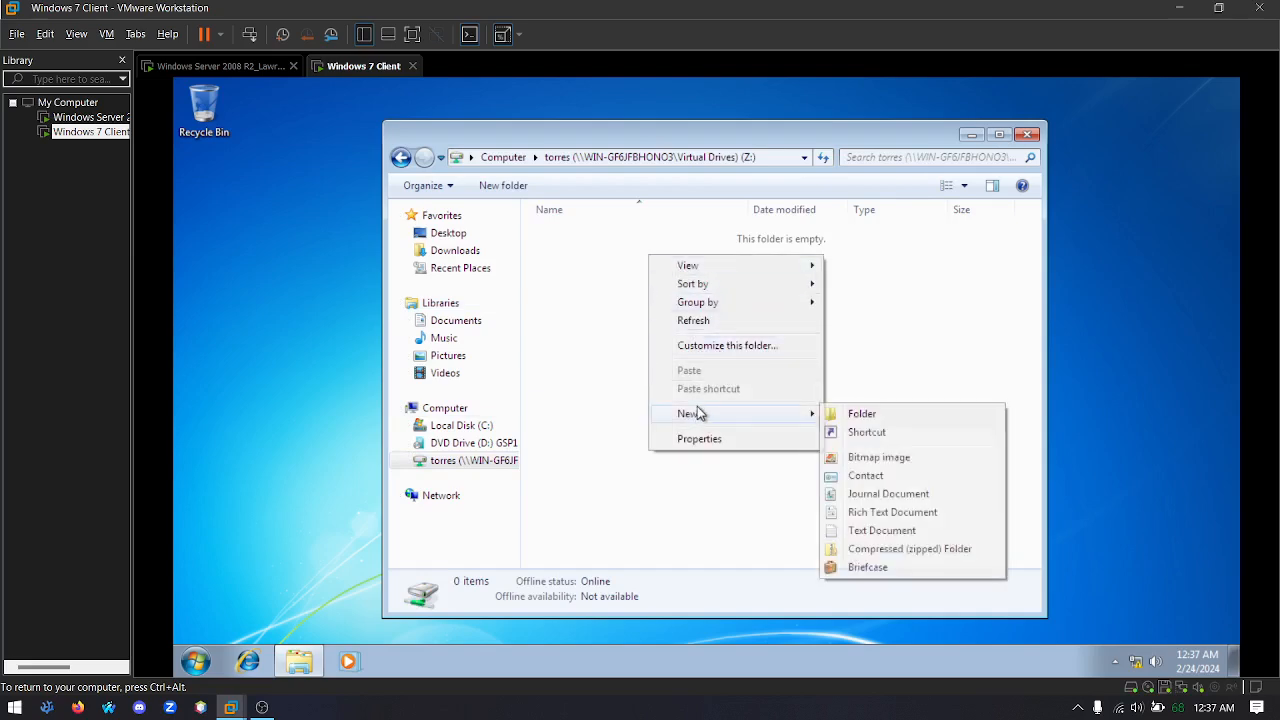
pyautogui.click(880, 530)
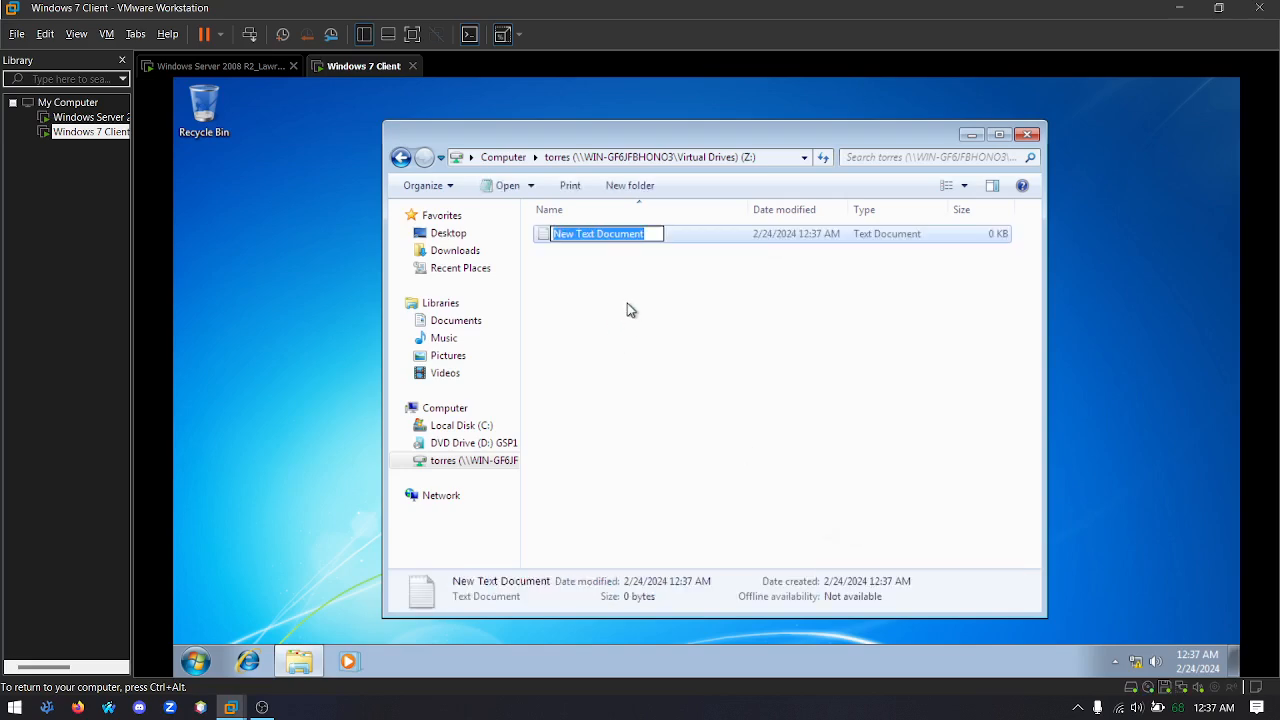
pyautogui.write('mapping test')
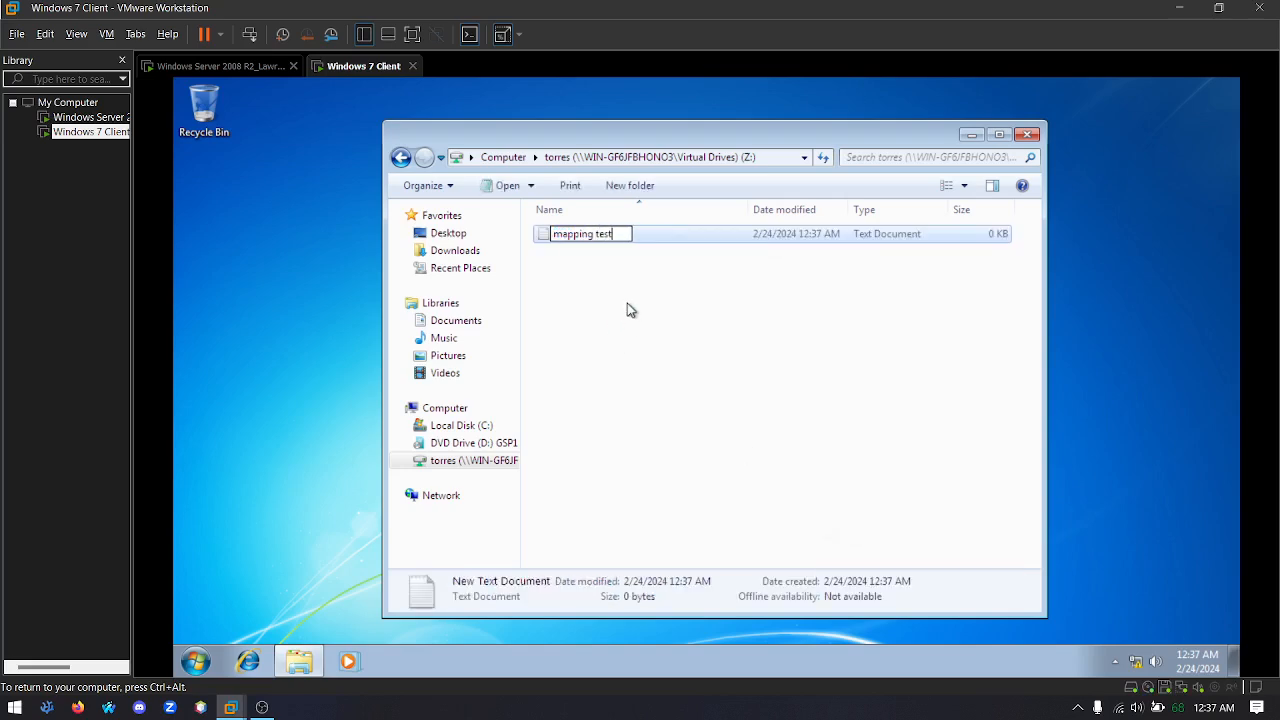
pyautogui.press('Return')
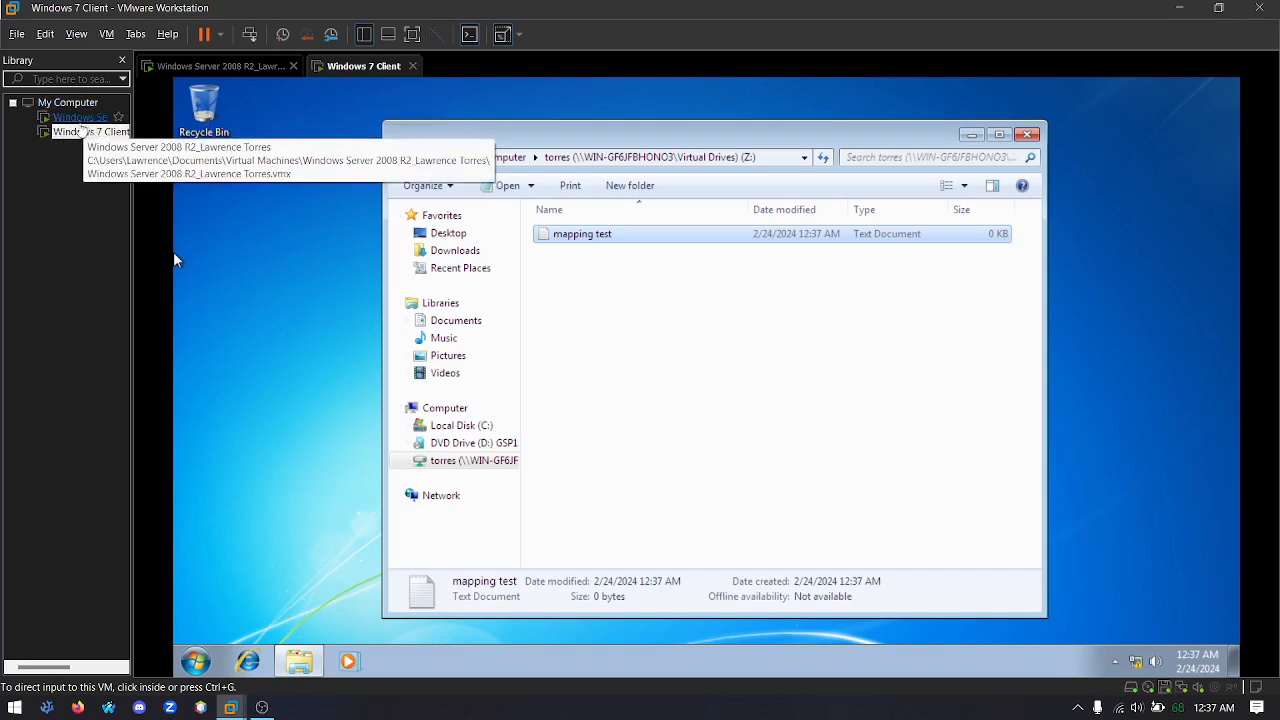
# On the Windows Server 2008 R2 machine, check the user's folder inside Virtual Drives for the "mapping test" document and close the window
pyautogui.click(68, 119)
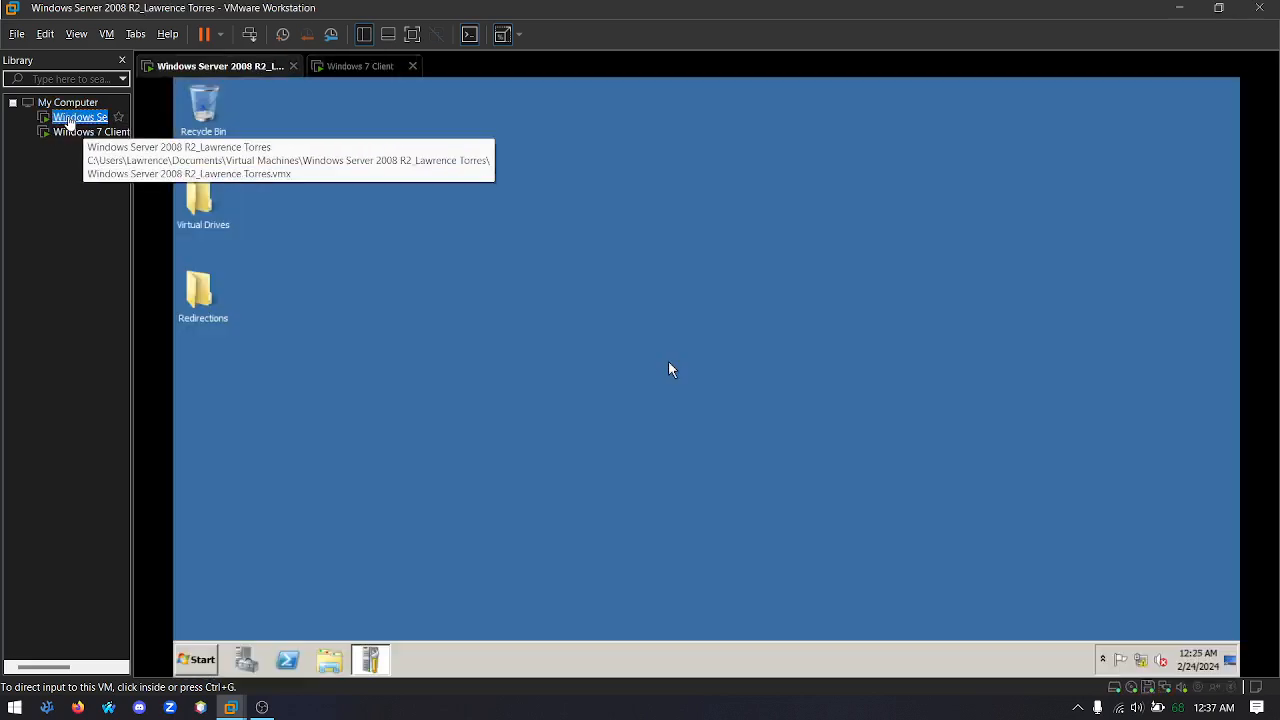
pyautogui.doubleClick(203, 205)
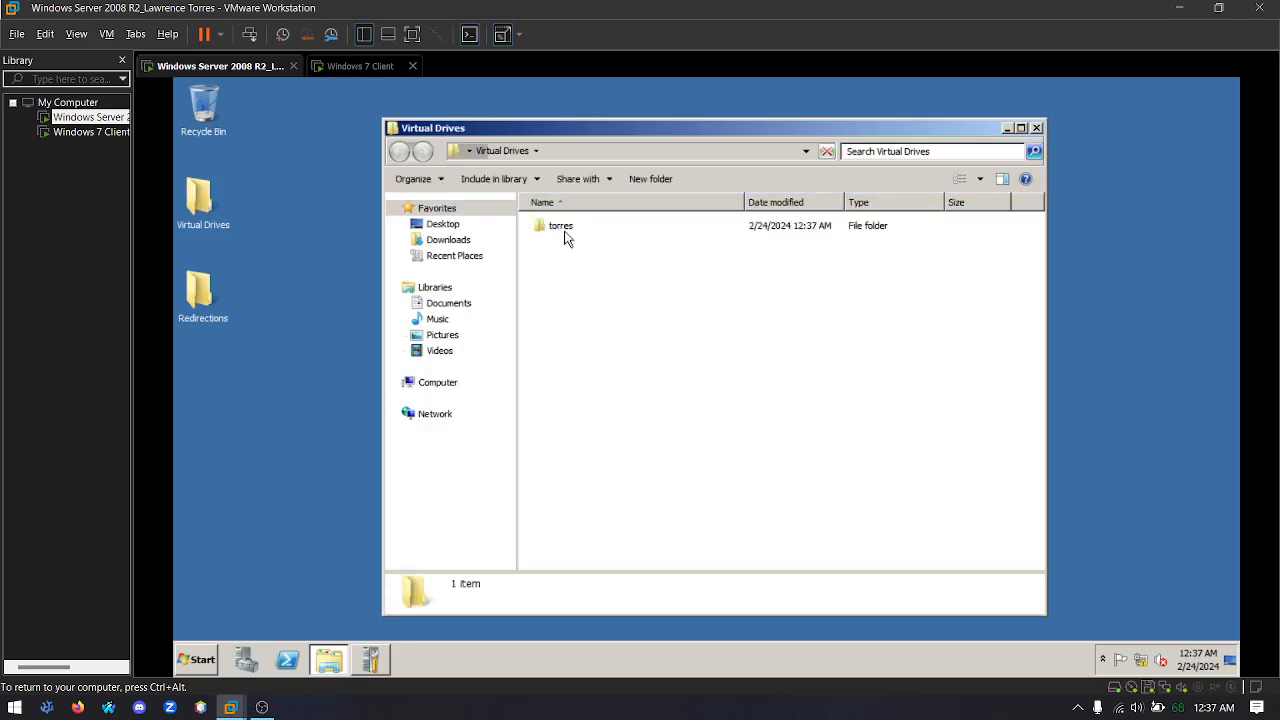
pyautogui.click(562, 234)
pyautogui.doubleClick(562, 234)
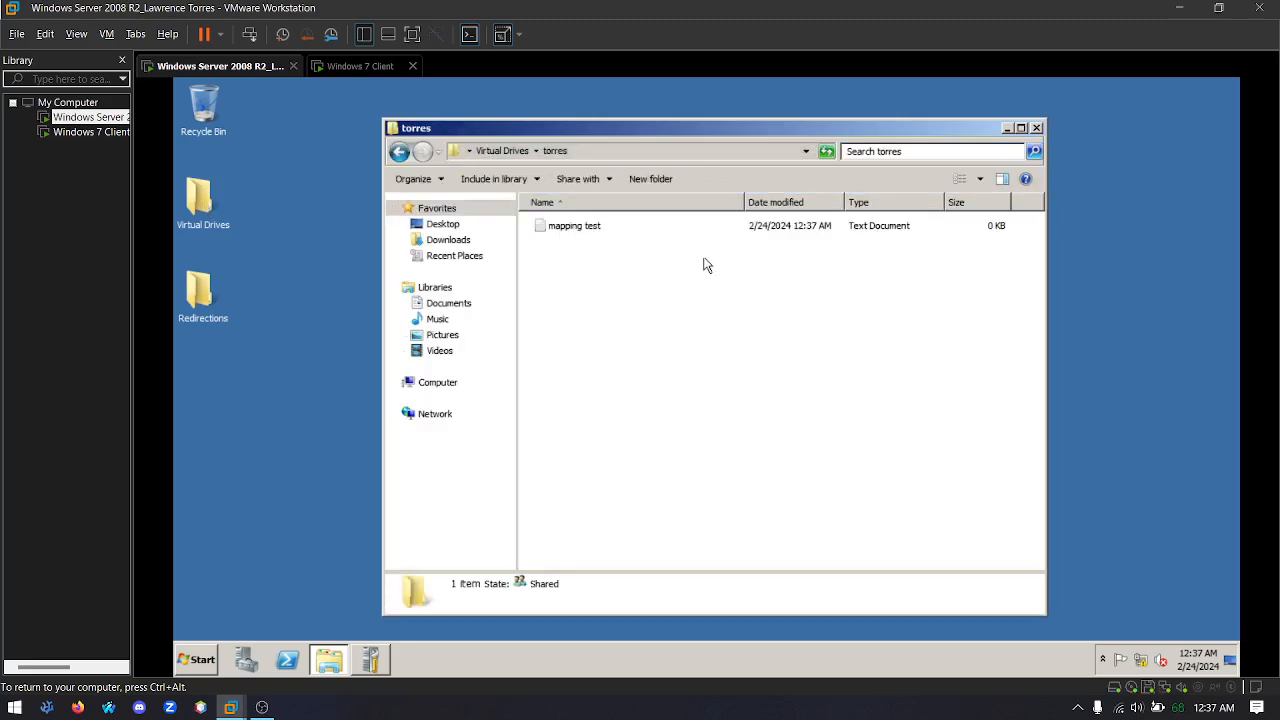
pyautogui.click(1037, 128)
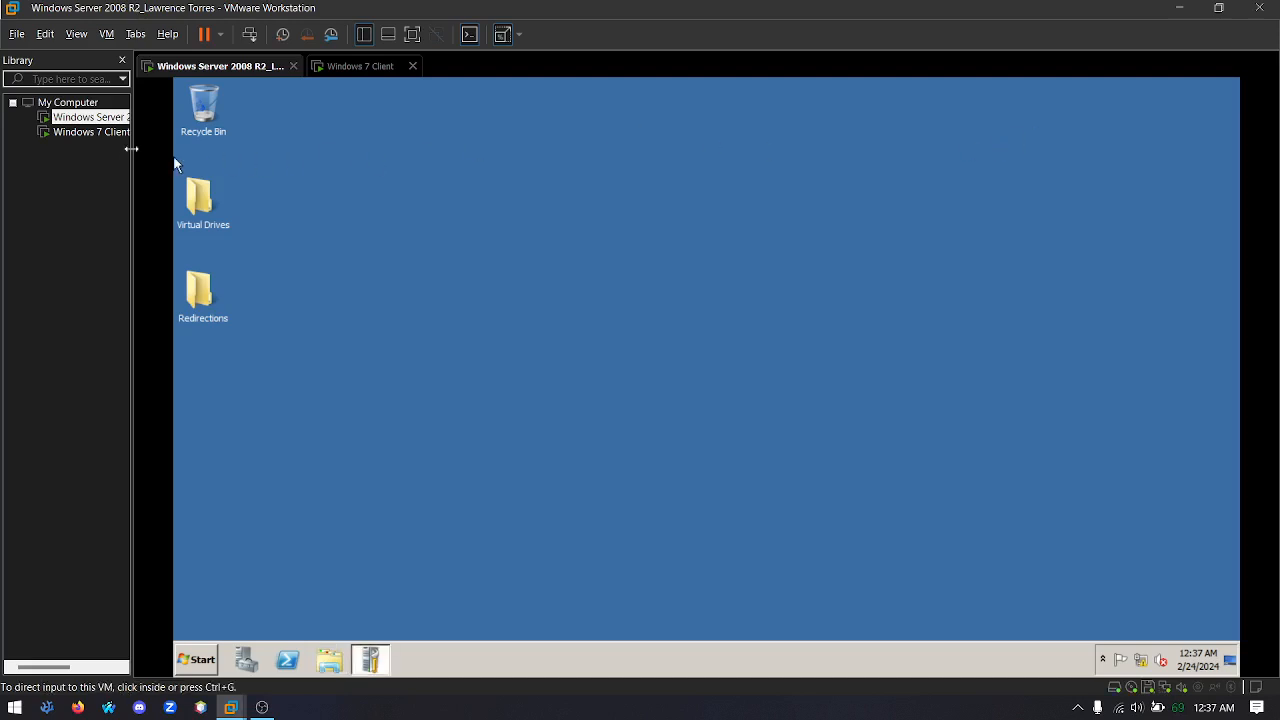
# On the Windows 7 client, close the mapped drive window and create a text document named "redirect test" on the desktop
pyautogui.click(77, 132)
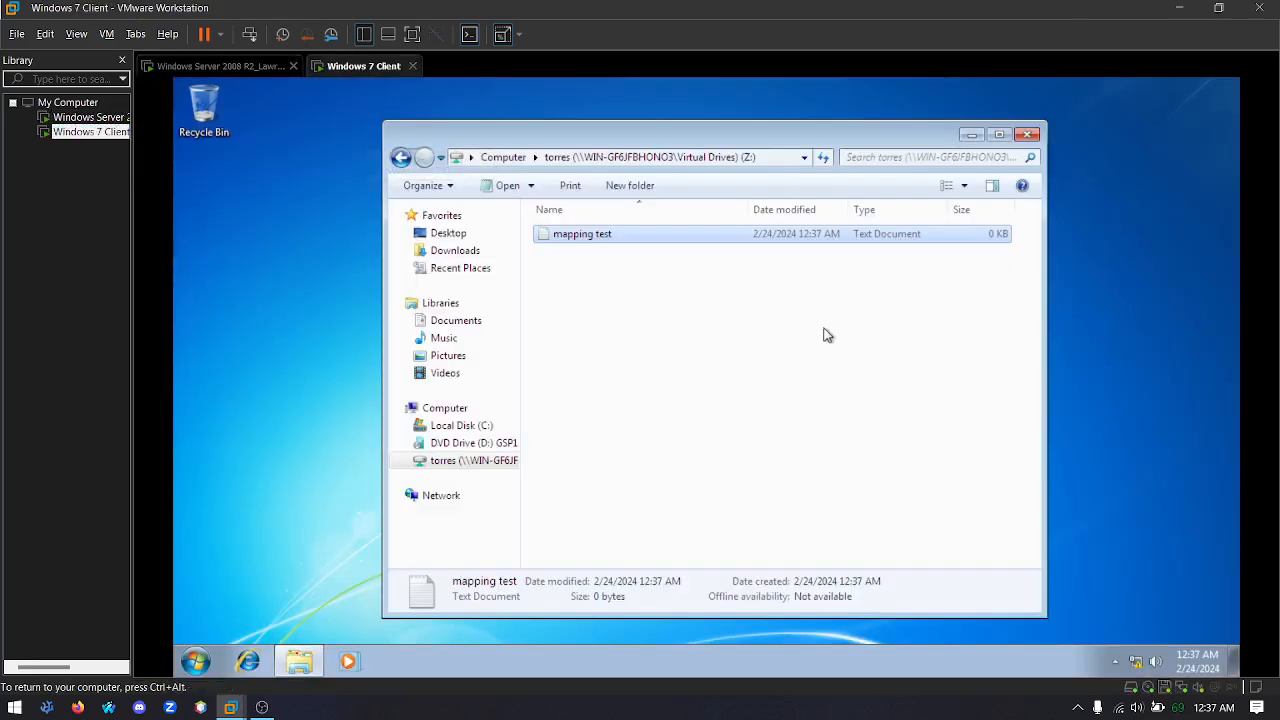
pyautogui.click(790, 345)
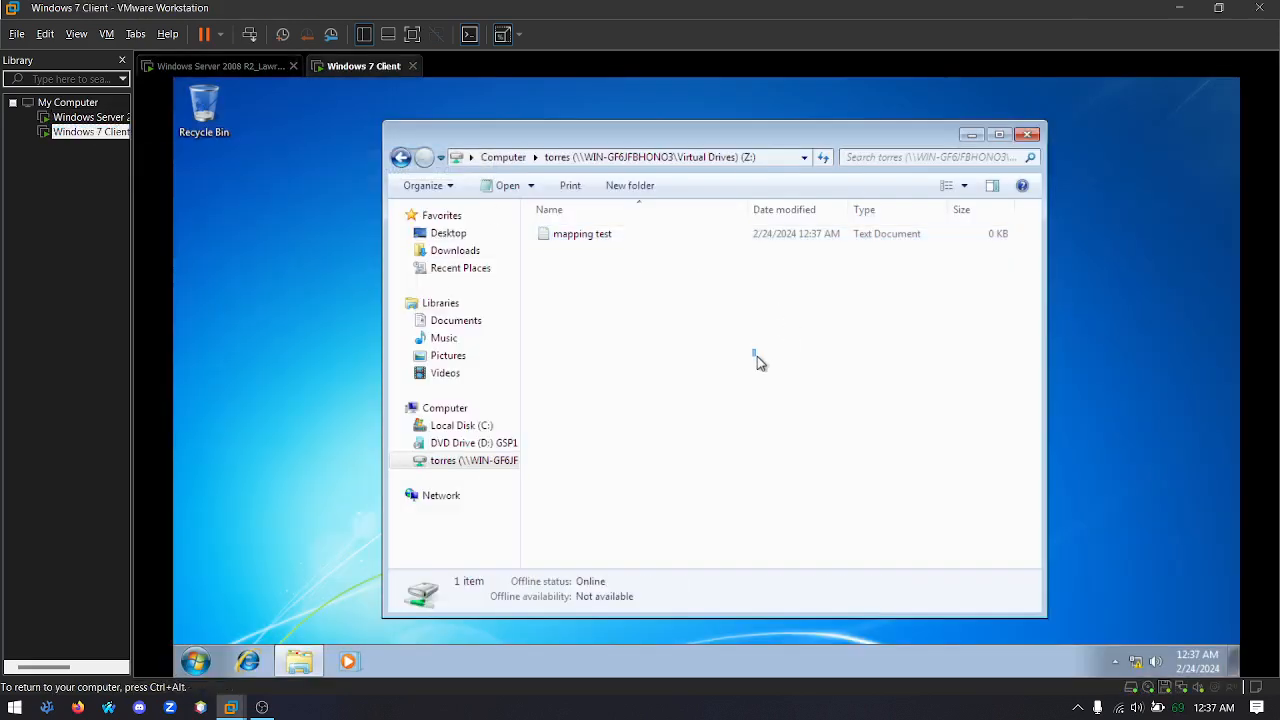
pyautogui.click(1029, 135)
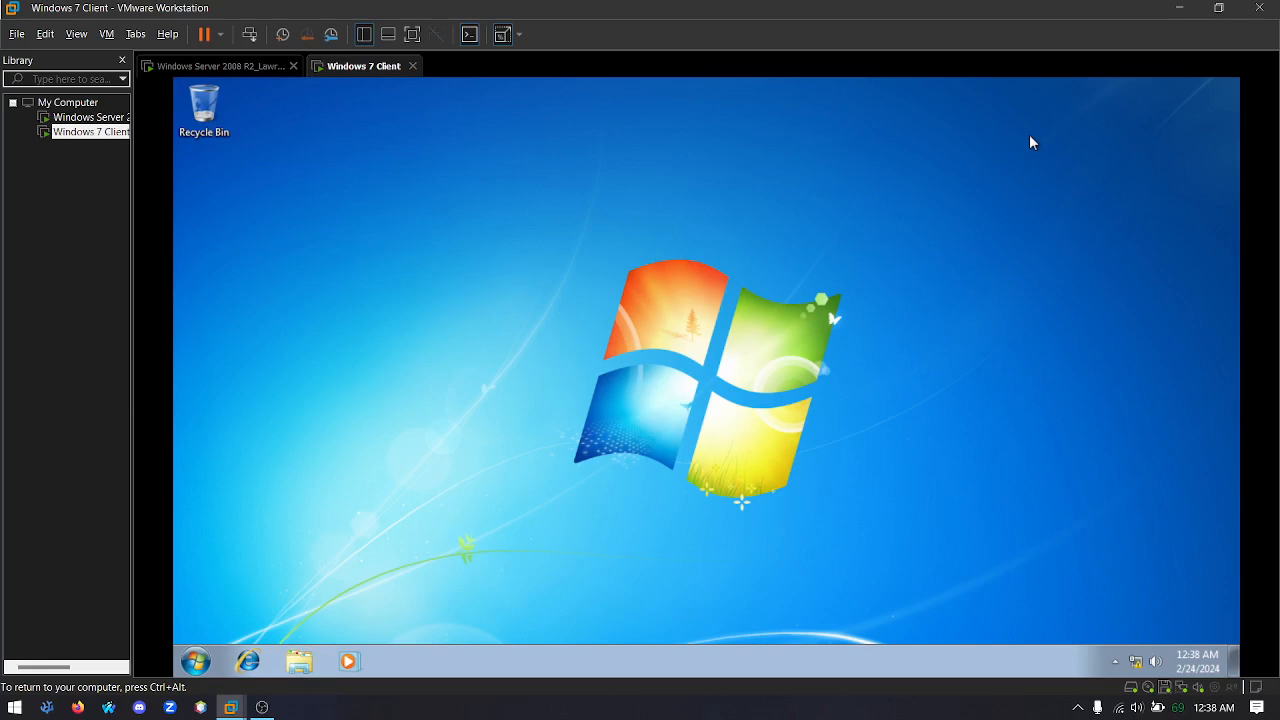
pyautogui.rightClick(200, 169)
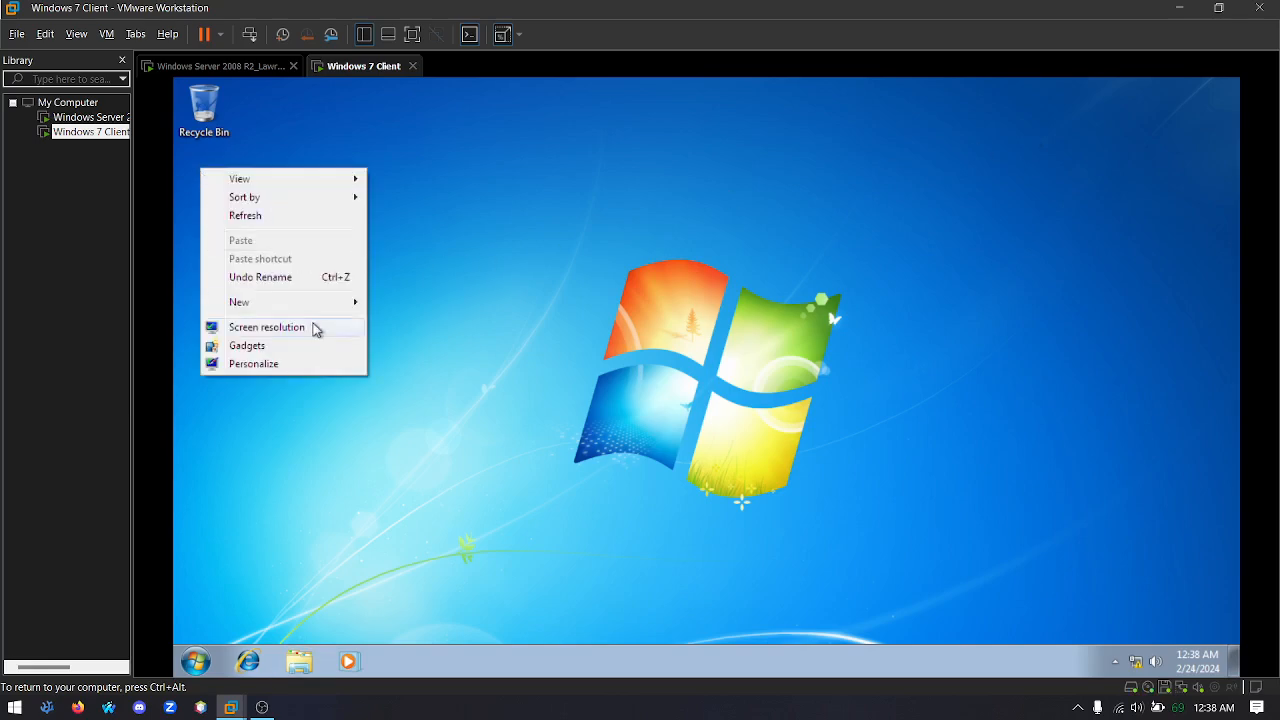
pyautogui.moveTo(310, 309)
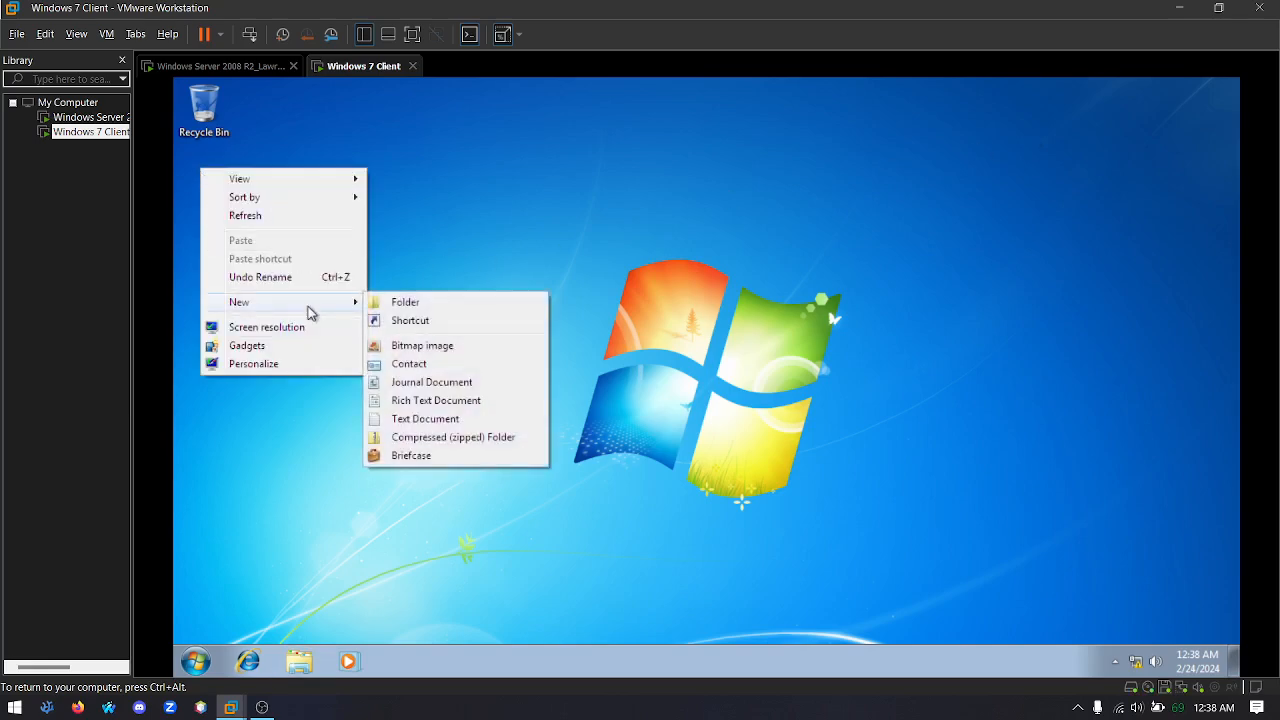
pyautogui.click(425, 418)
pyautogui.write('redirect test')
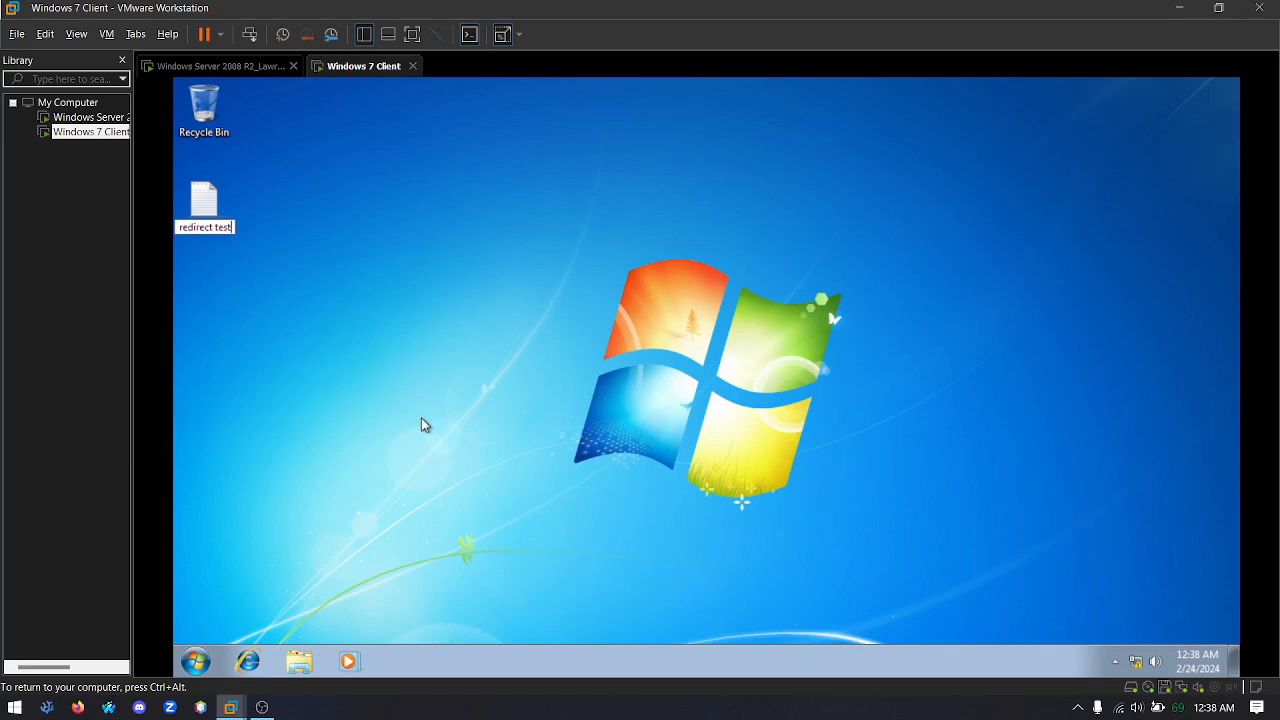
pyautogui.press('Return')
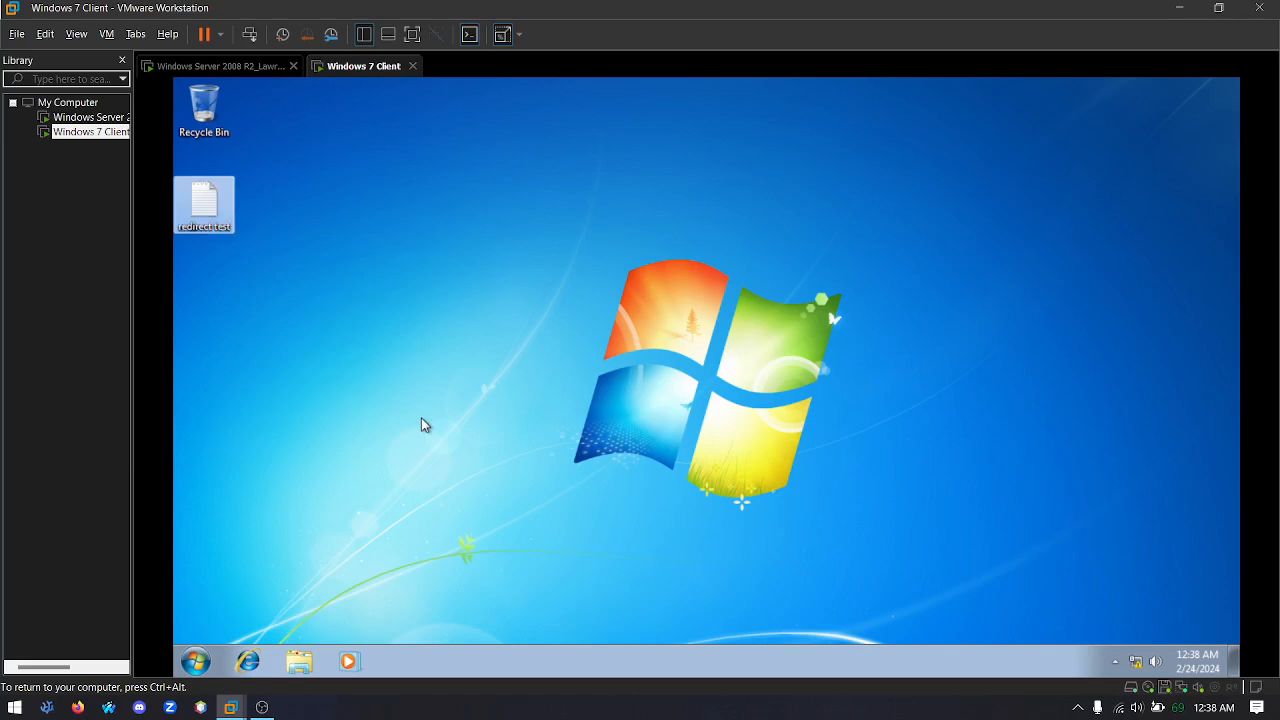
pyautogui.click(343, 328)
pyautogui.moveTo(222, 249); pyautogui.dragTo(312, 344)
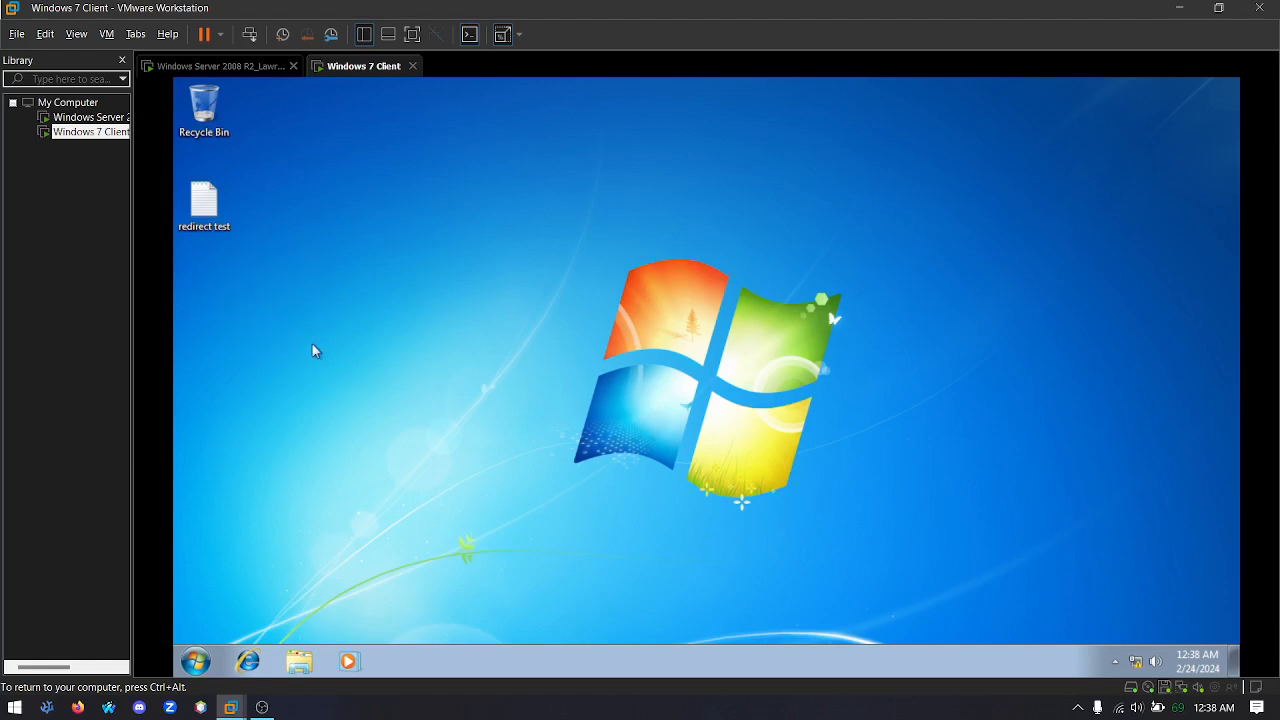
# On the server, try to open the Desktop folder within the user's folder in Redirections, requesting permanent access to it
pyautogui.click(93, 118)
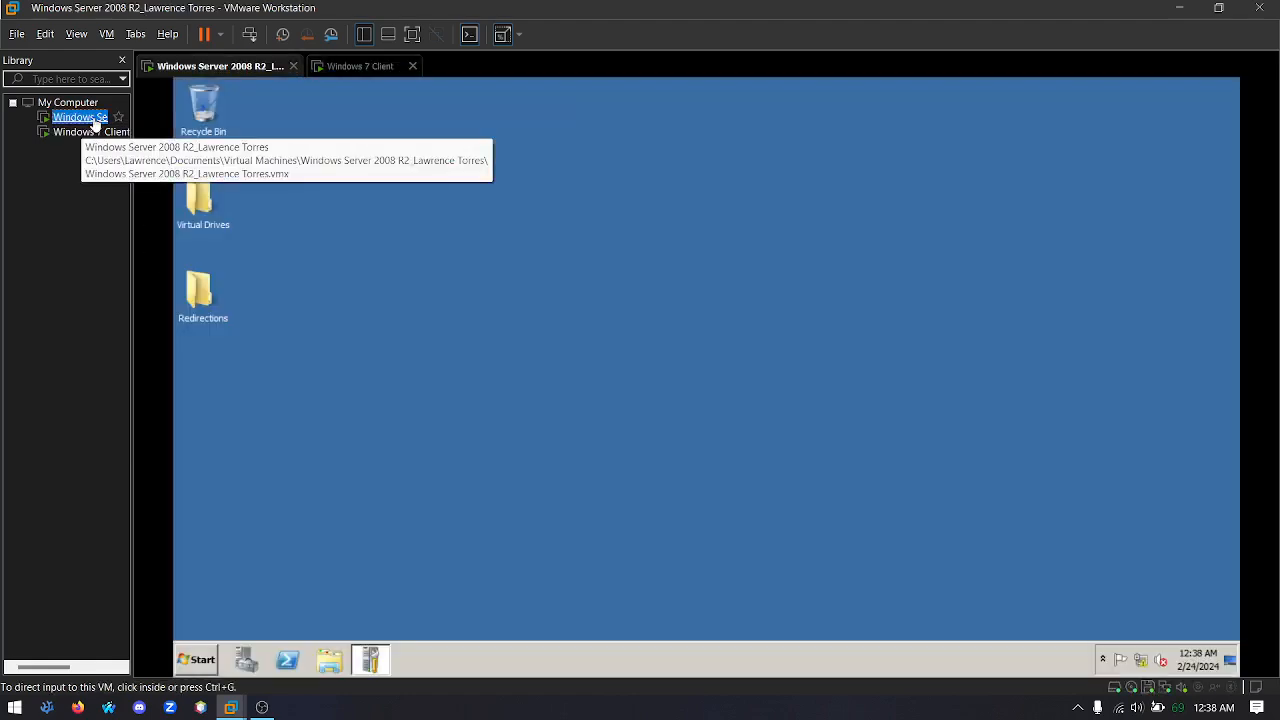
pyautogui.click(211, 315)
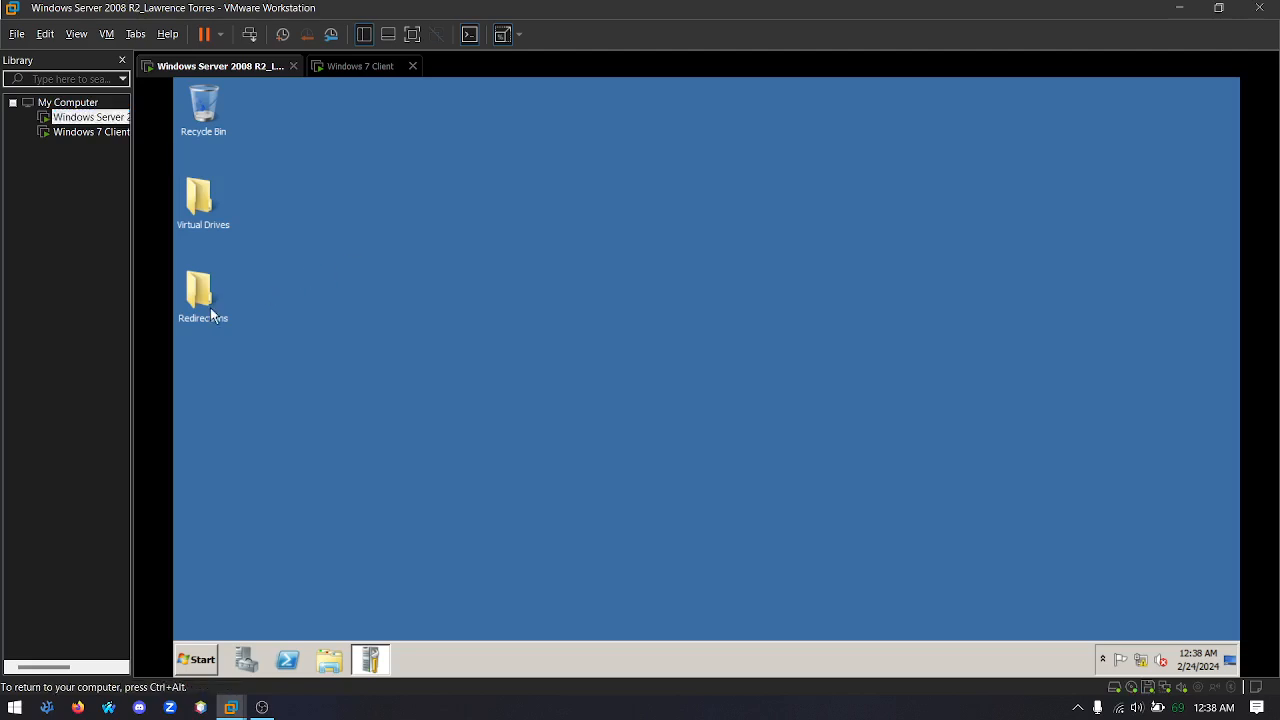
pyautogui.doubleClick(213, 297)
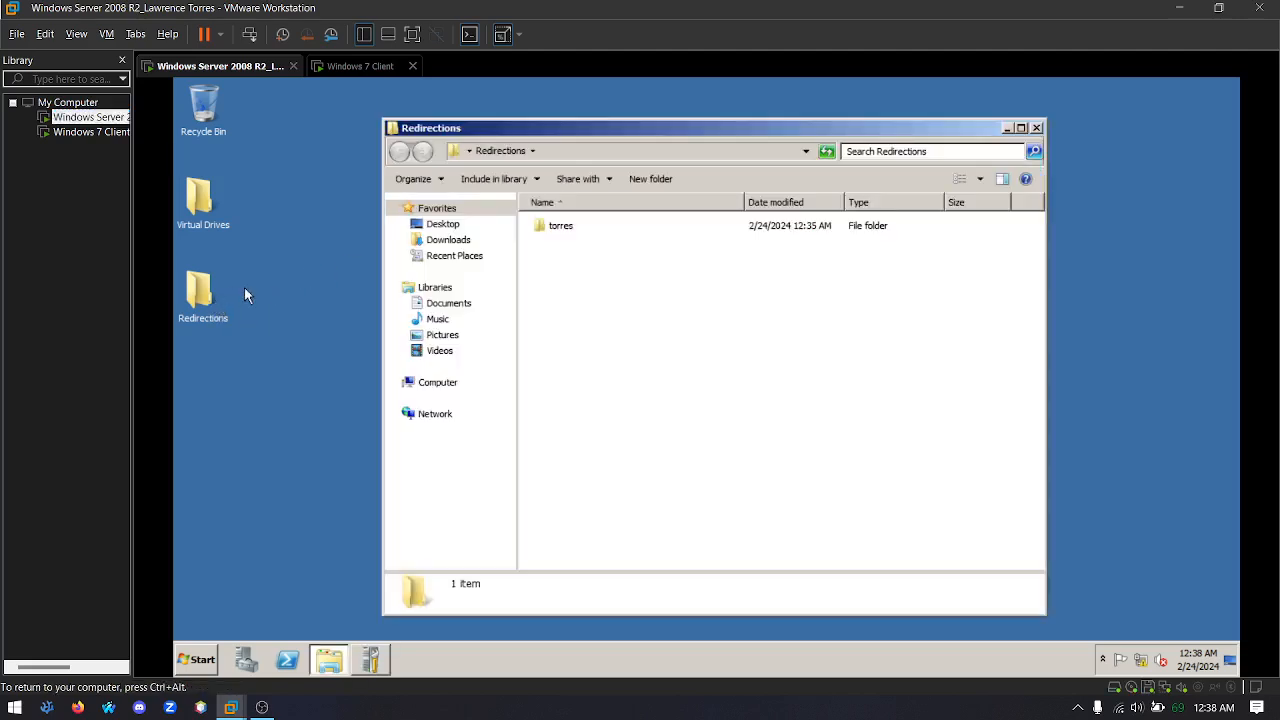
pyautogui.doubleClick(561, 228)
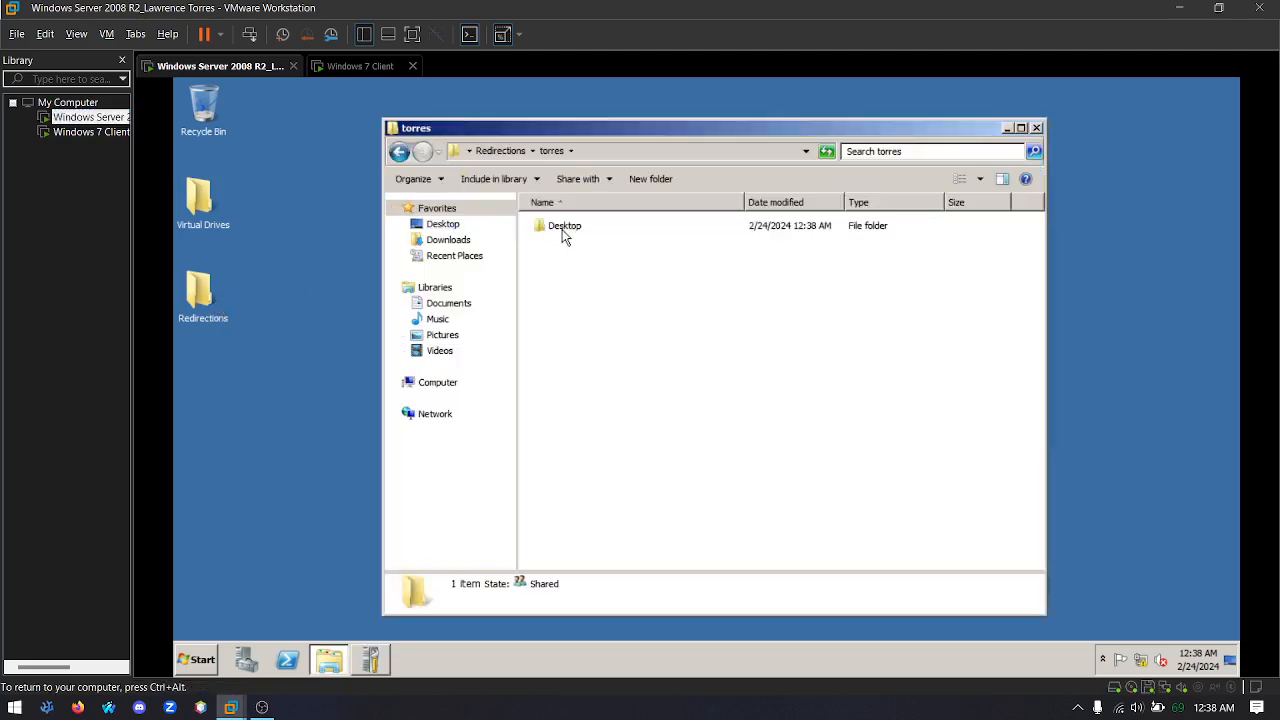
pyautogui.doubleClick(579, 228)
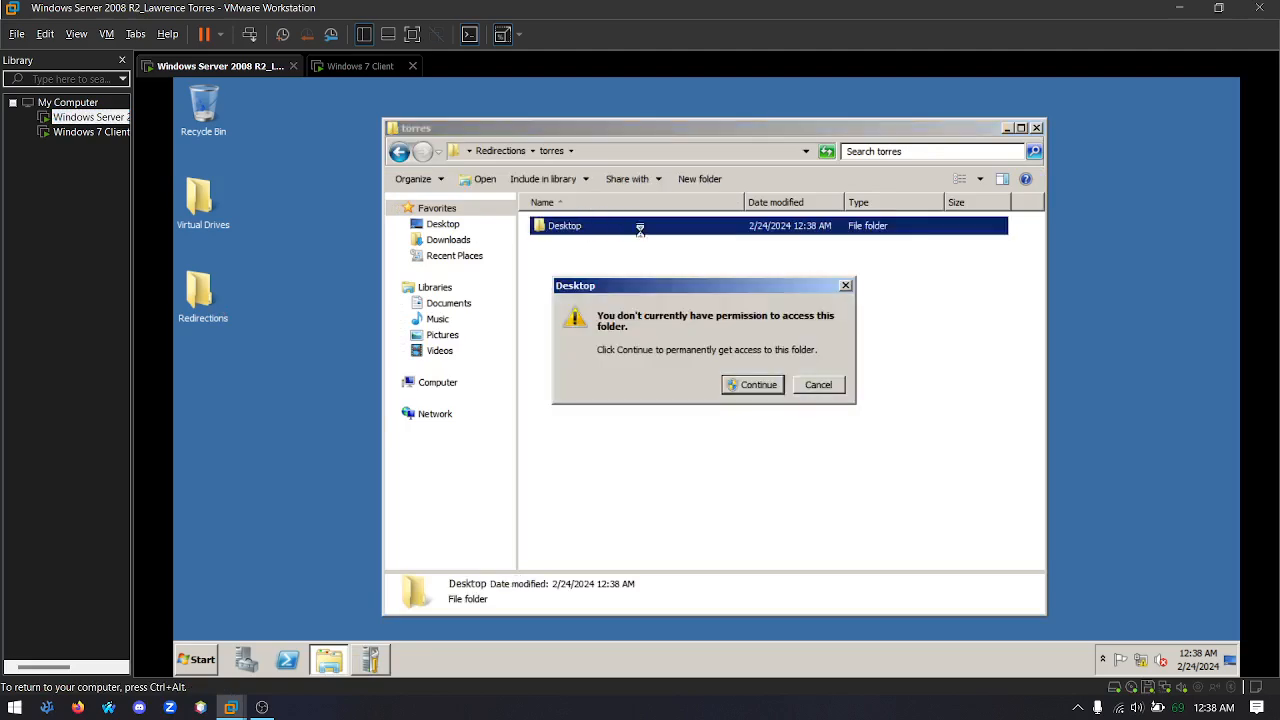
pyautogui.click(752, 386)
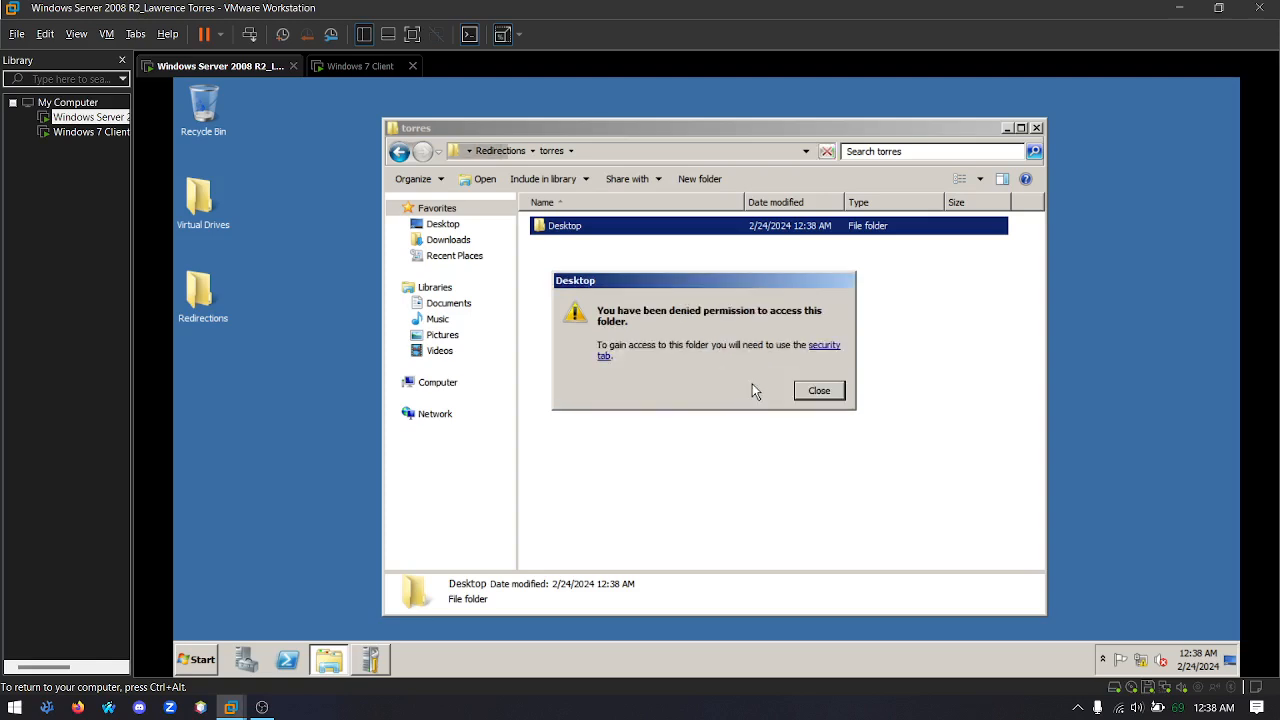
# Take ownership of the redirected Desktop folder for the domain's Administrators group through its security settings, and close the open dialogs
pyautogui.click(816, 348)
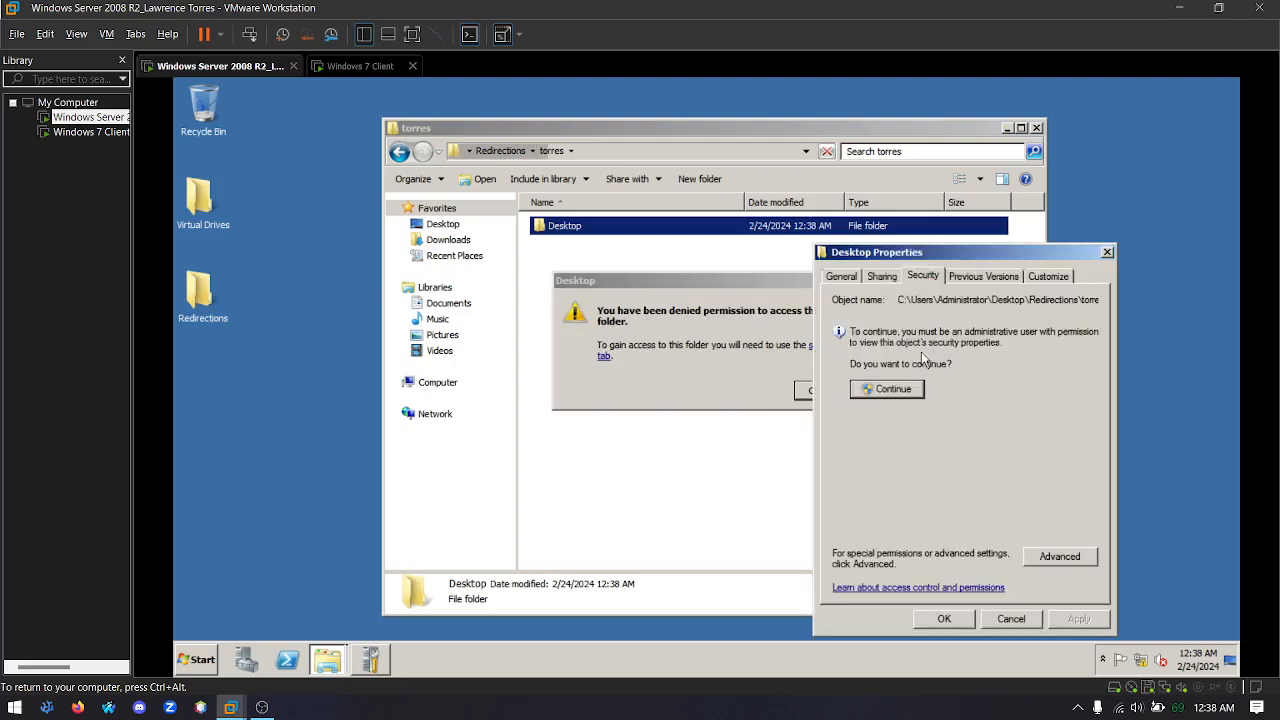
pyautogui.click(887, 389)
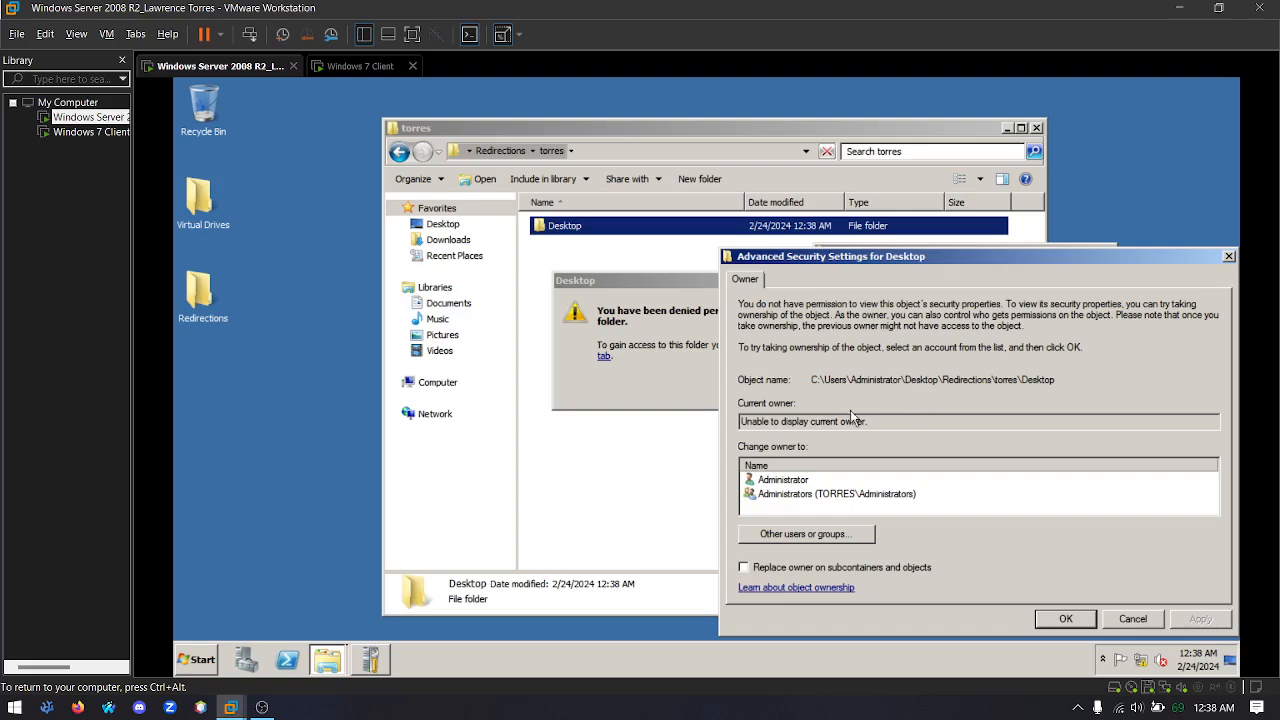
pyautogui.click(771, 495)
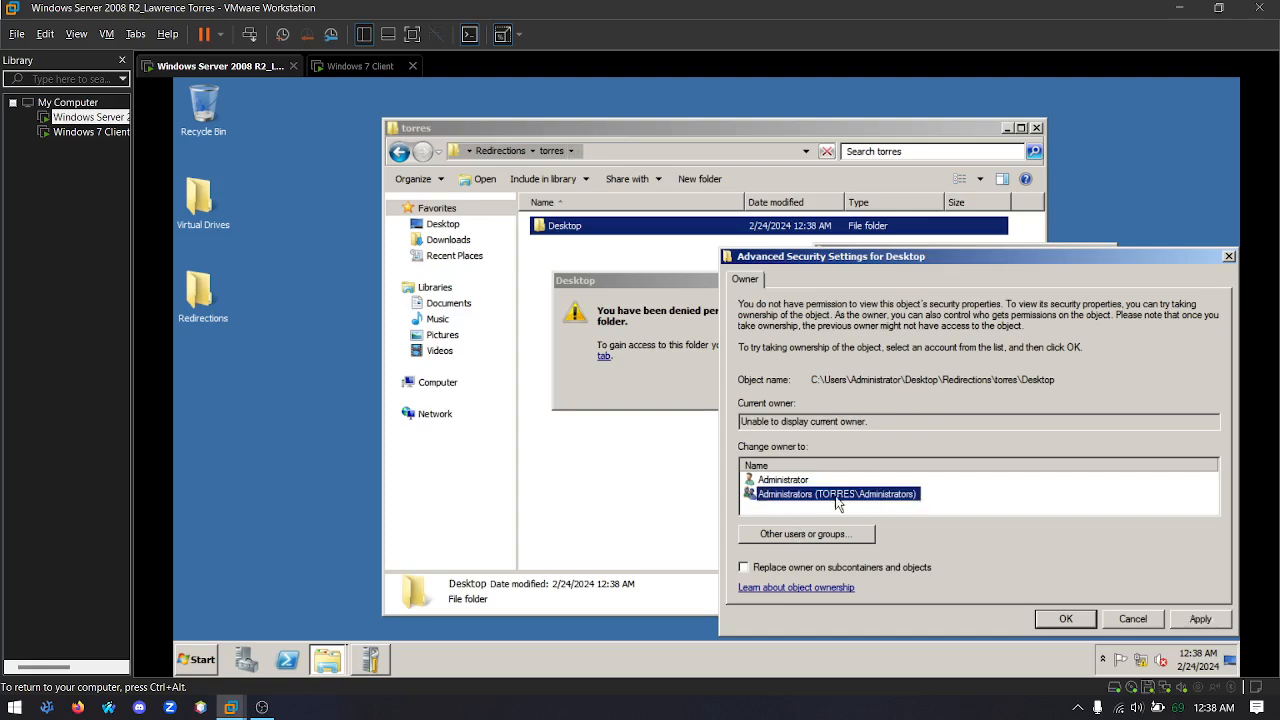
pyautogui.click(1200, 619)
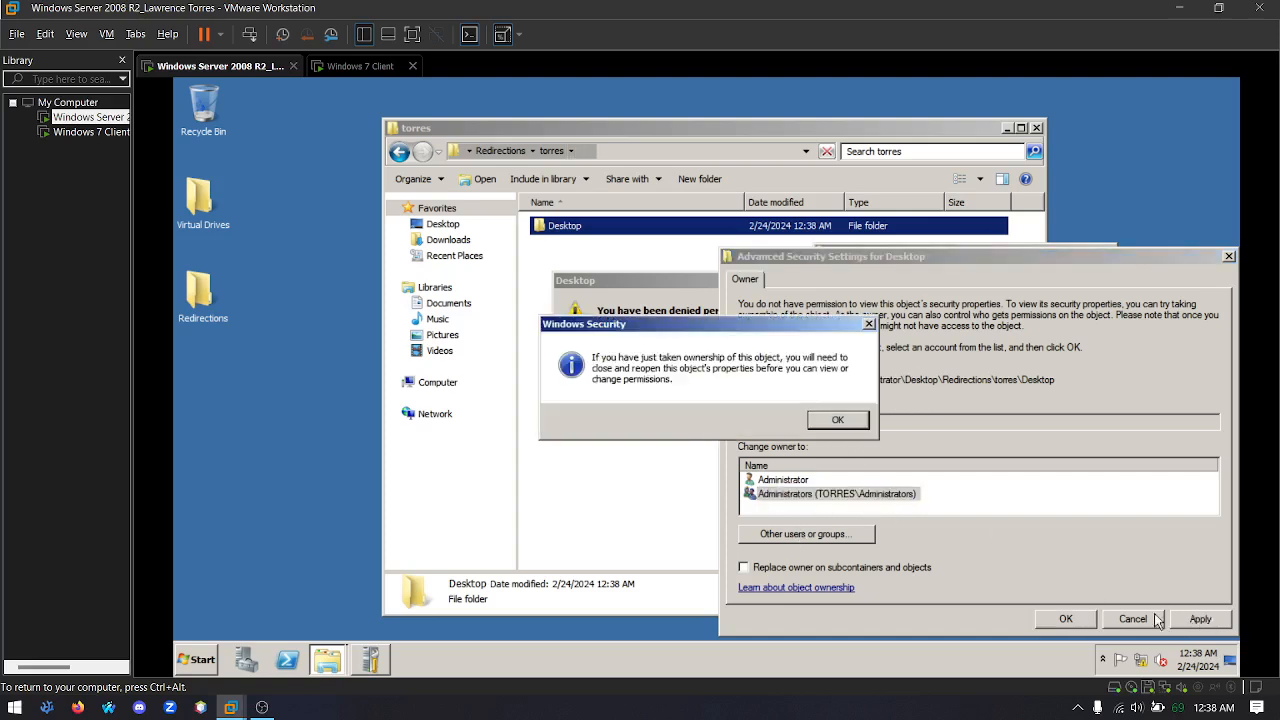
pyautogui.click(838, 421)
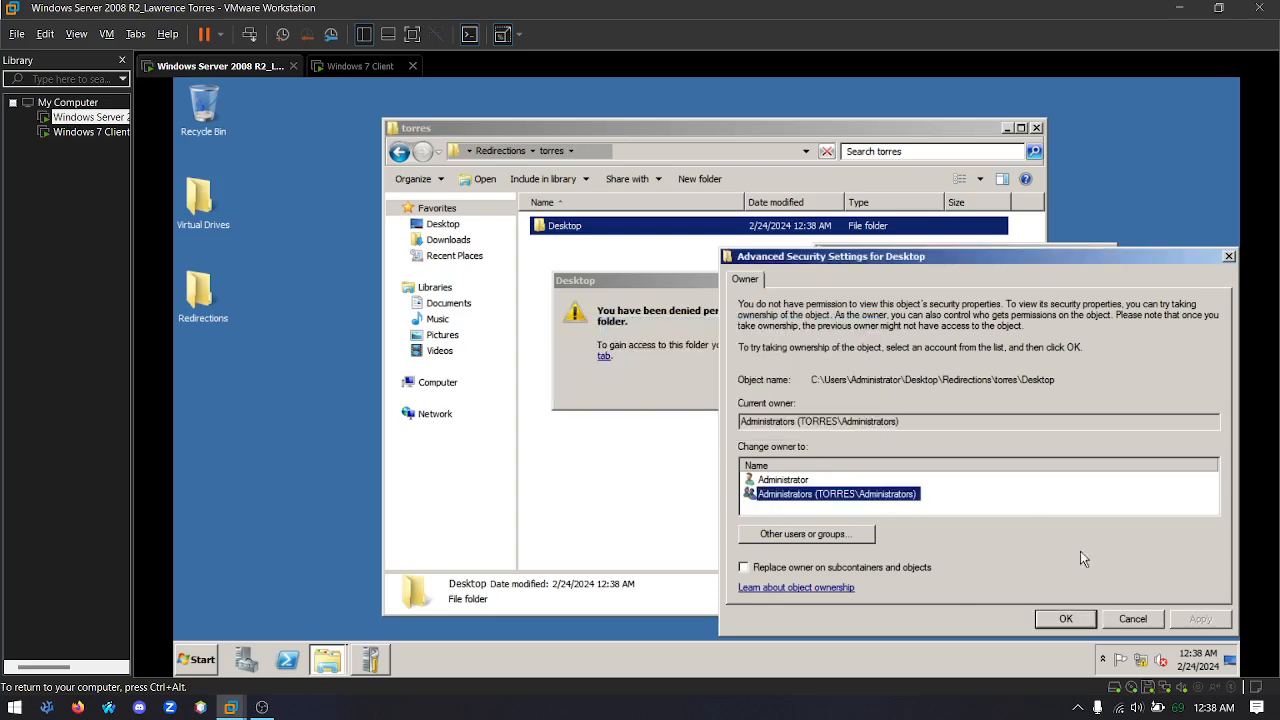
pyautogui.click(1062, 619)
pyautogui.click(956, 618)
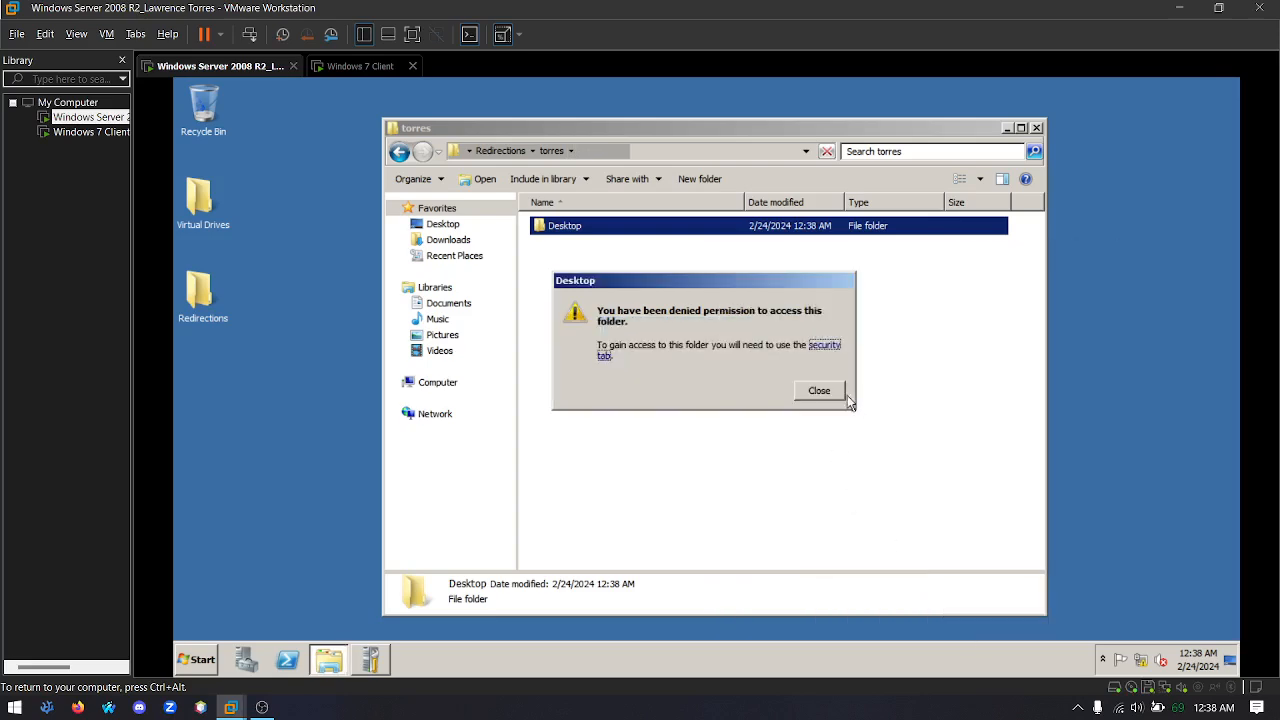
pyautogui.click(819, 391)
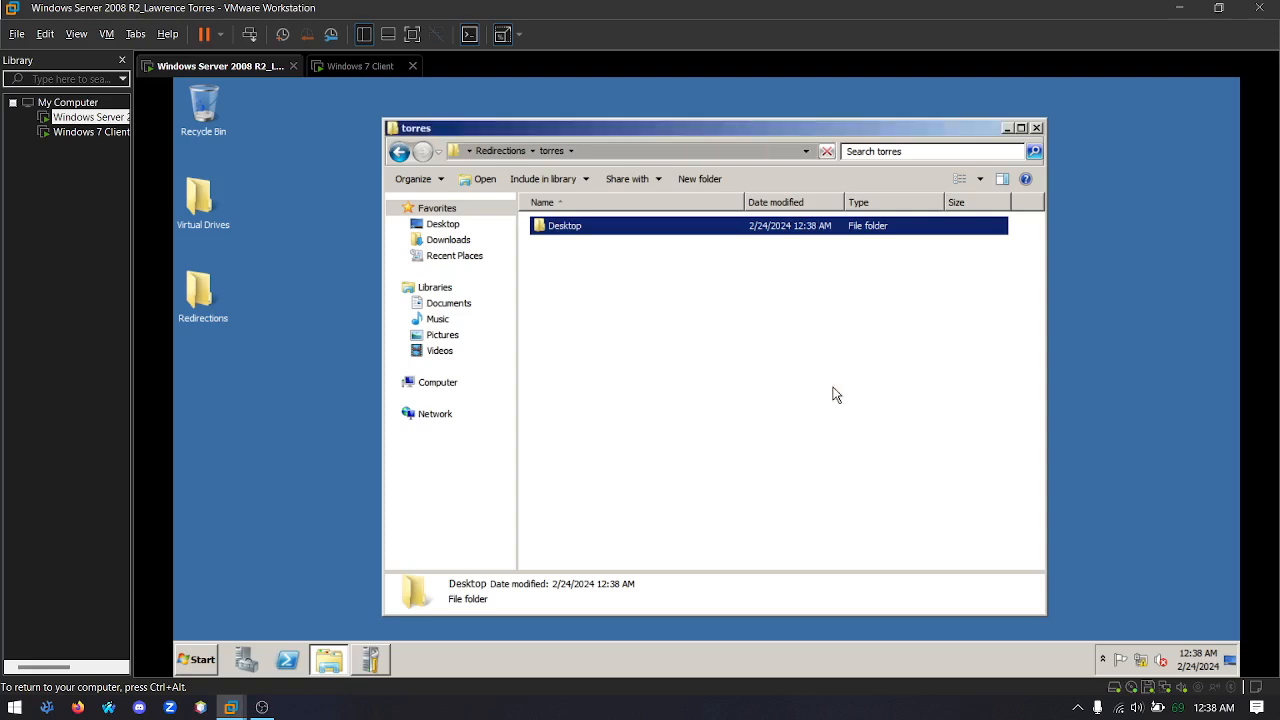
# Reopen the redirected Desktop folder with permanent access granted, check it for the "redirect test" document, and close the window
pyautogui.doubleClick(585, 228)
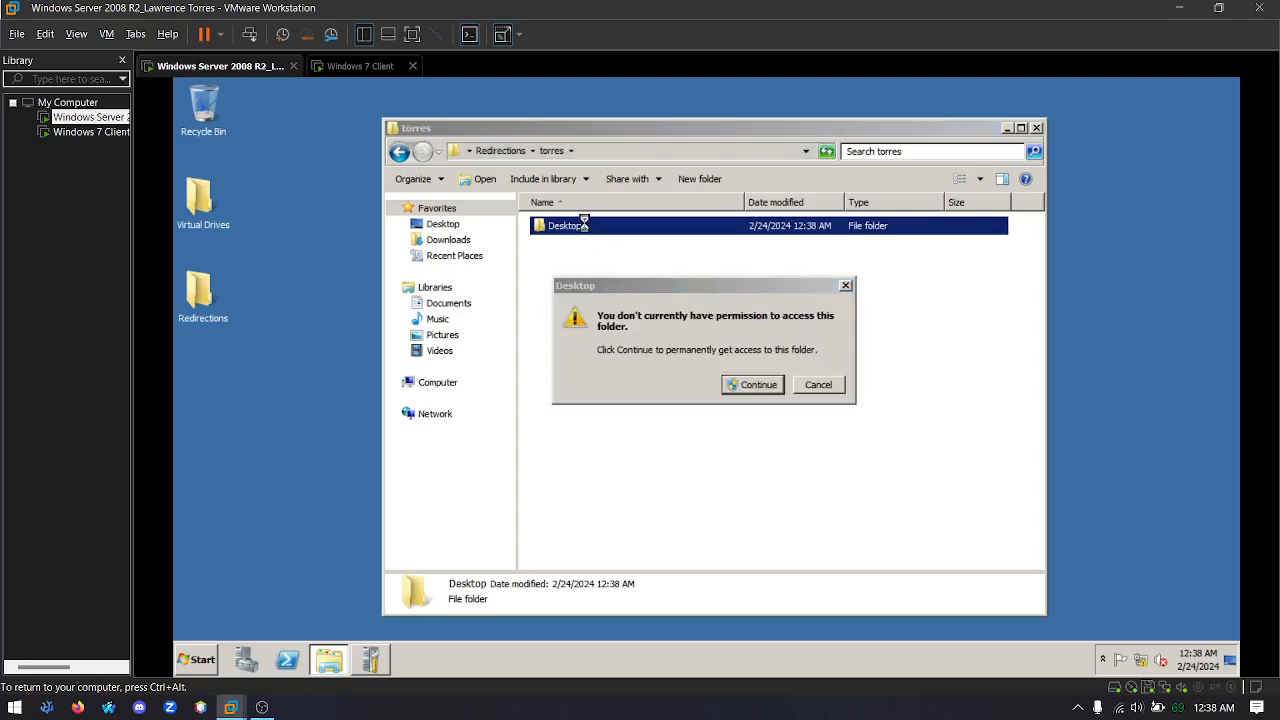
pyautogui.click(766, 385)
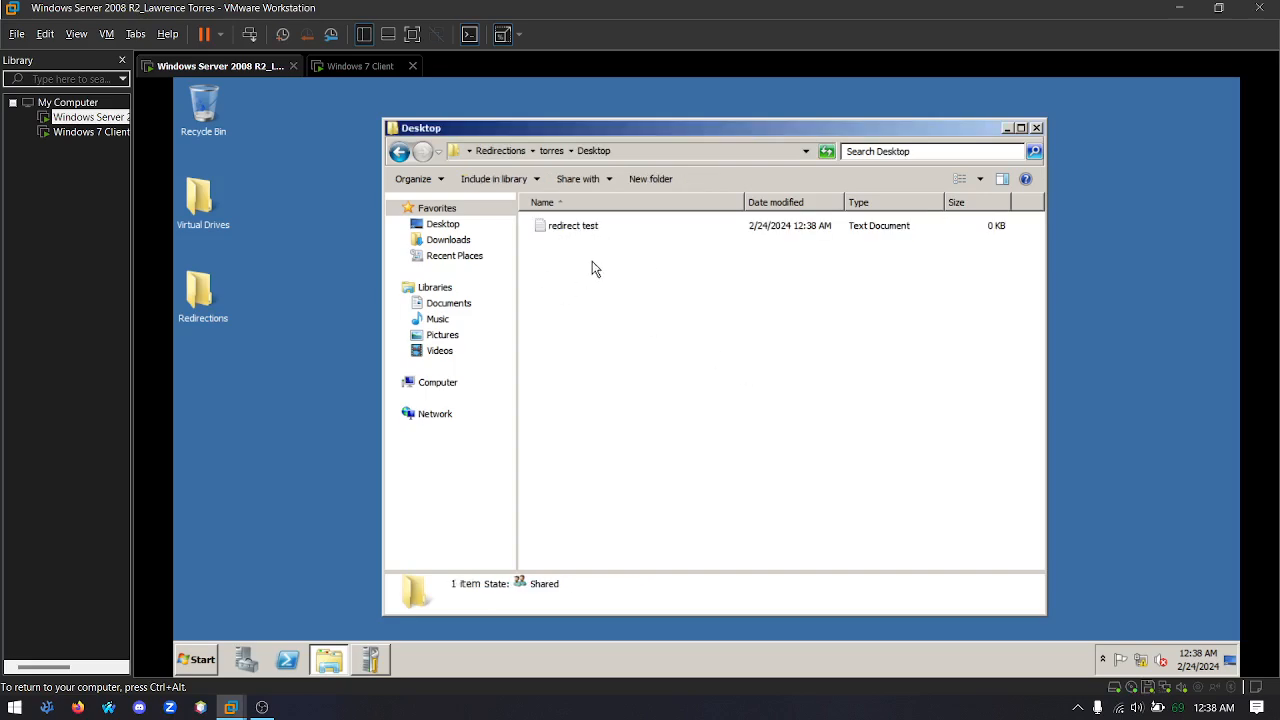
pyautogui.click(1038, 128)
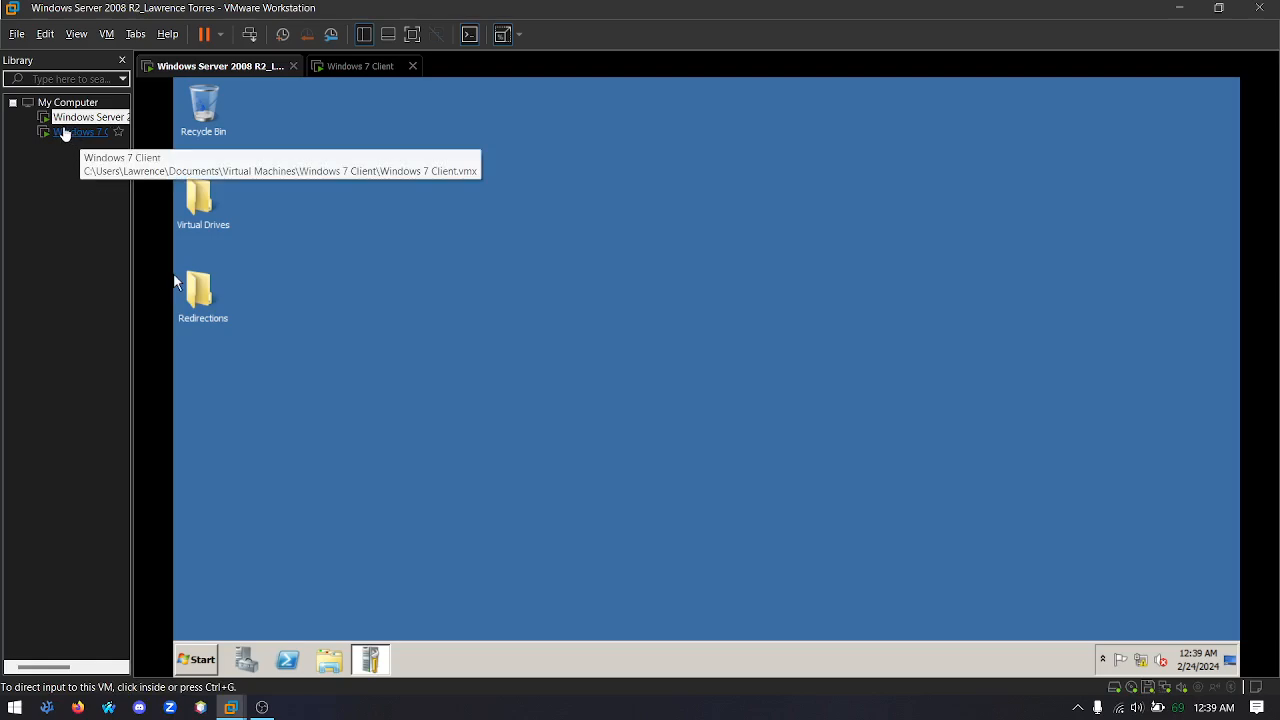
# On the Windows 7 client, turn on network discovery, file and printer sharing, and Public folder sharing for the Domain profile
pyautogui.click(63, 133)
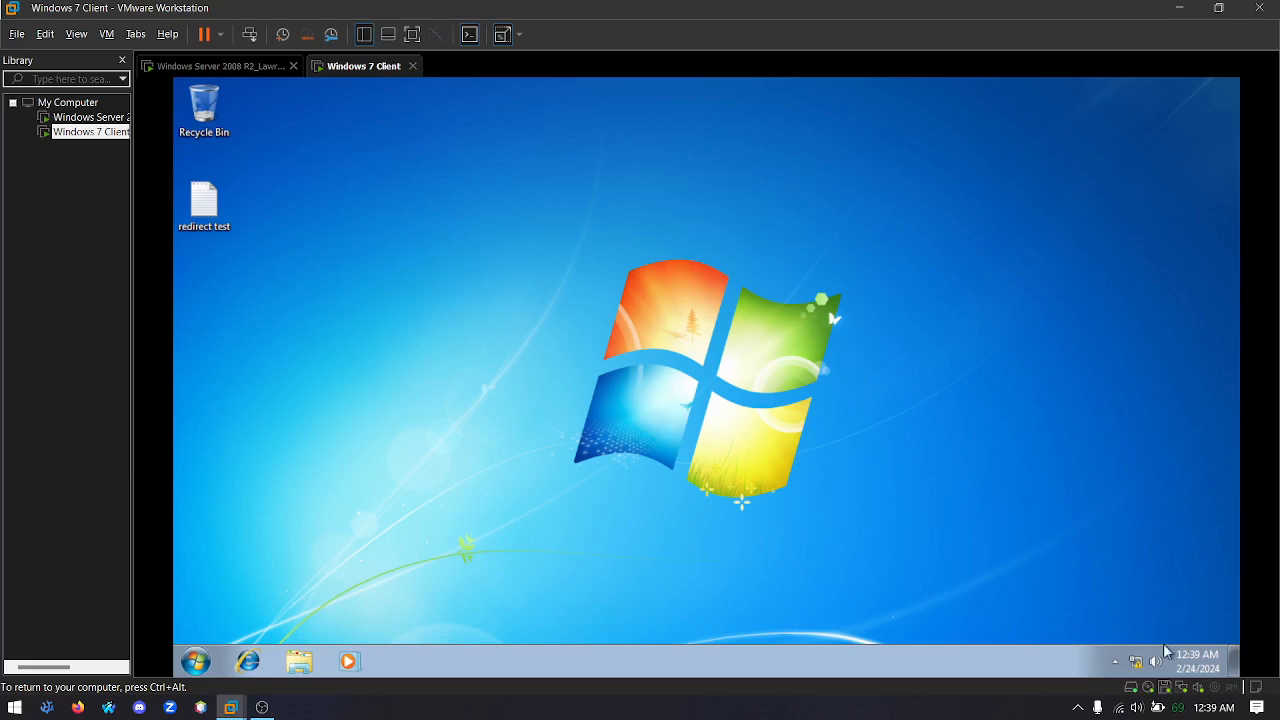
pyautogui.moveTo(1137, 667)
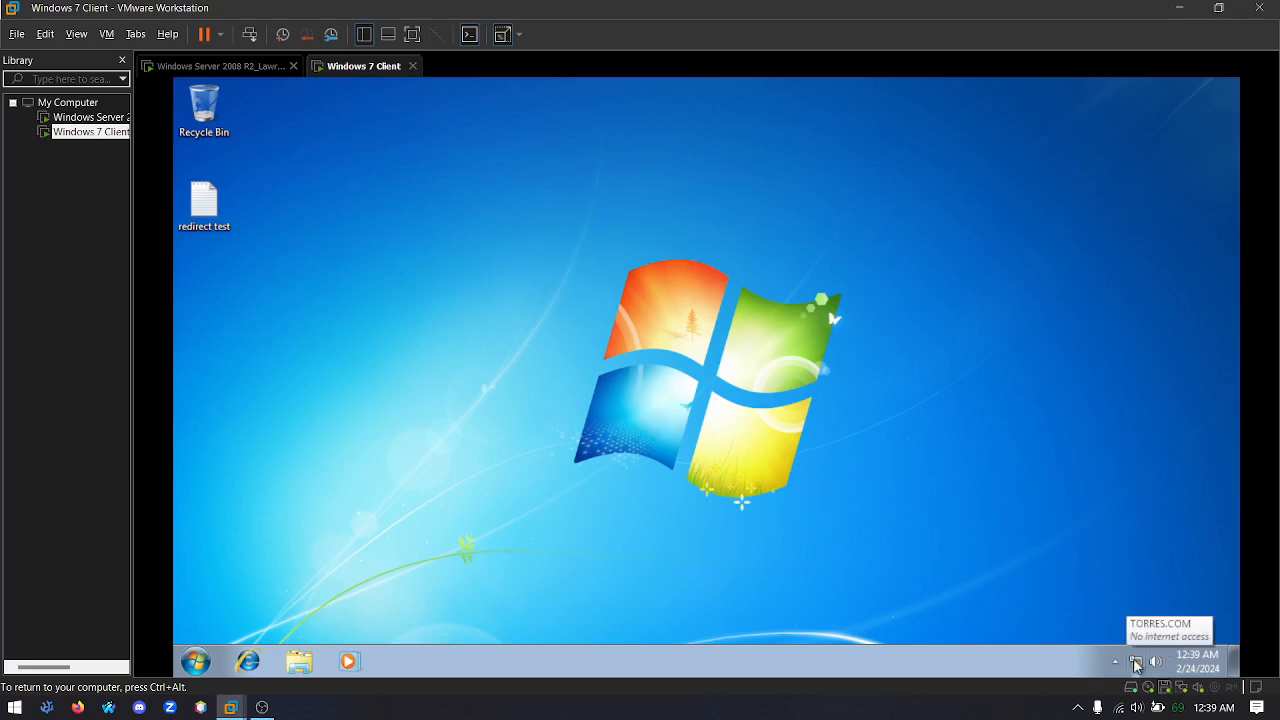
pyautogui.click(1136, 665)
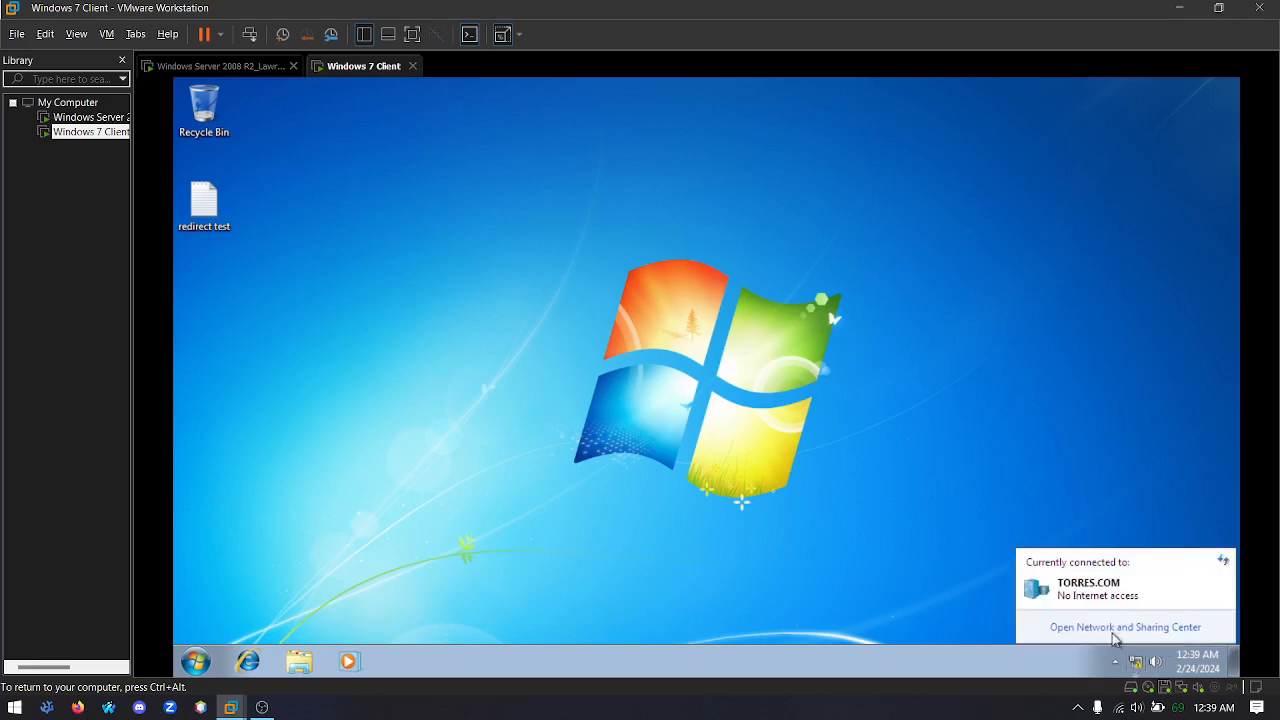
pyautogui.click(1112, 628)
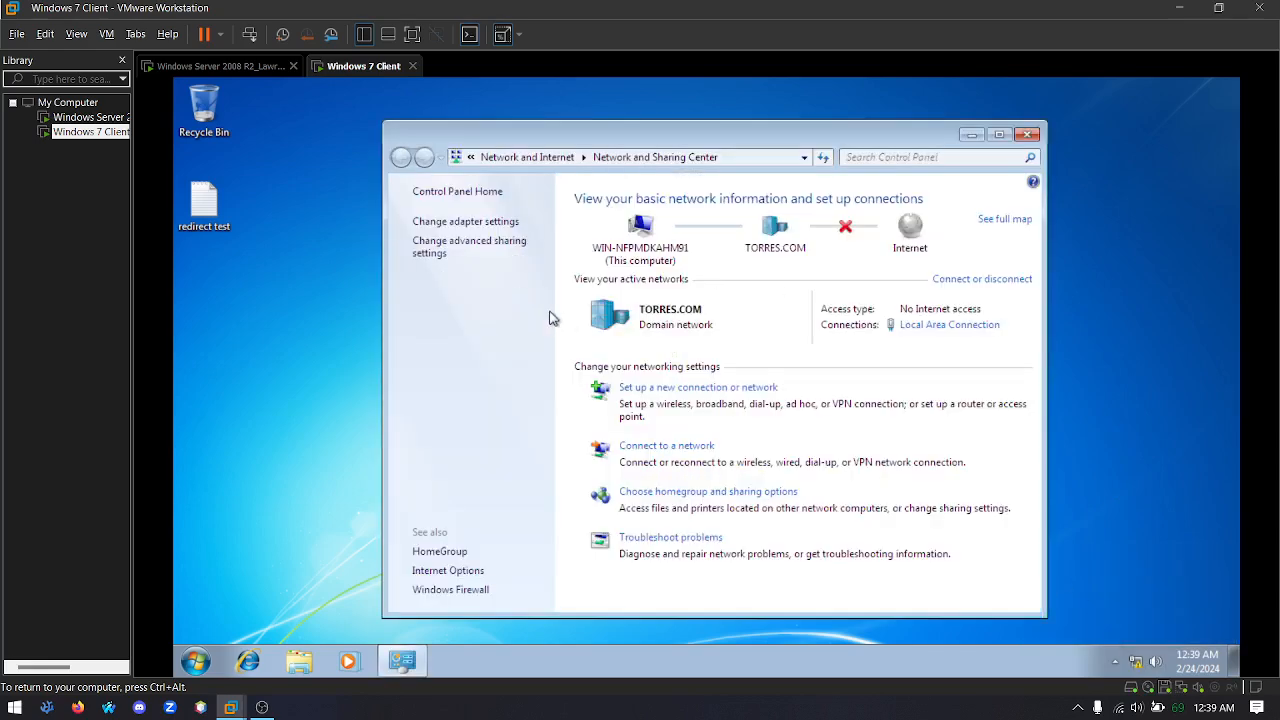
pyautogui.click(440, 251)
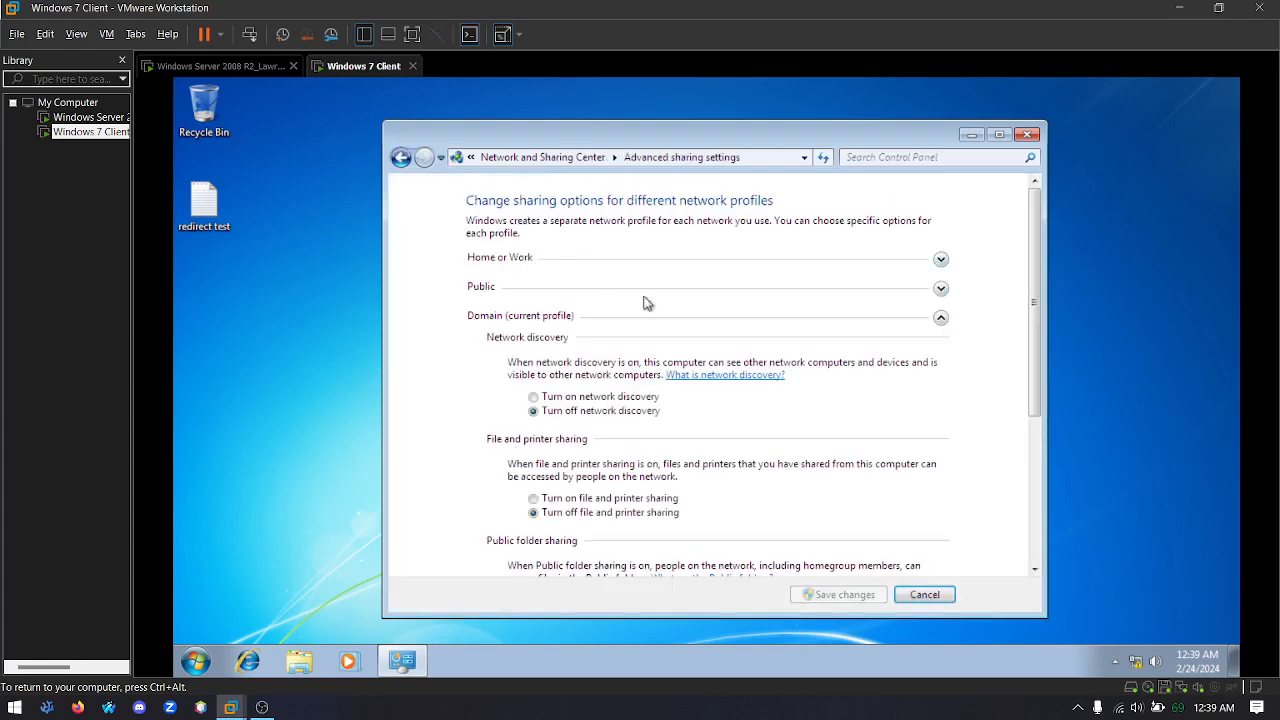
pyautogui.click(563, 399)
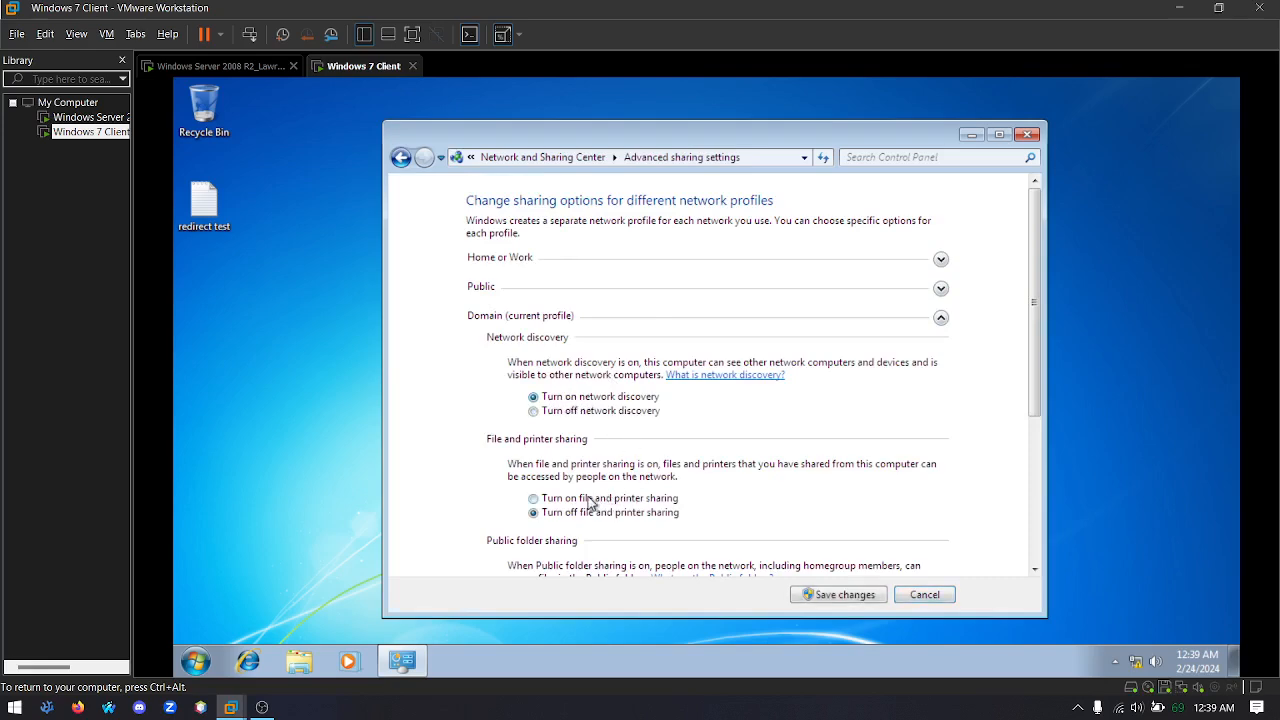
pyautogui.scroll(-1, 590, 503)
pyautogui.scroll(-1, 640, 472)
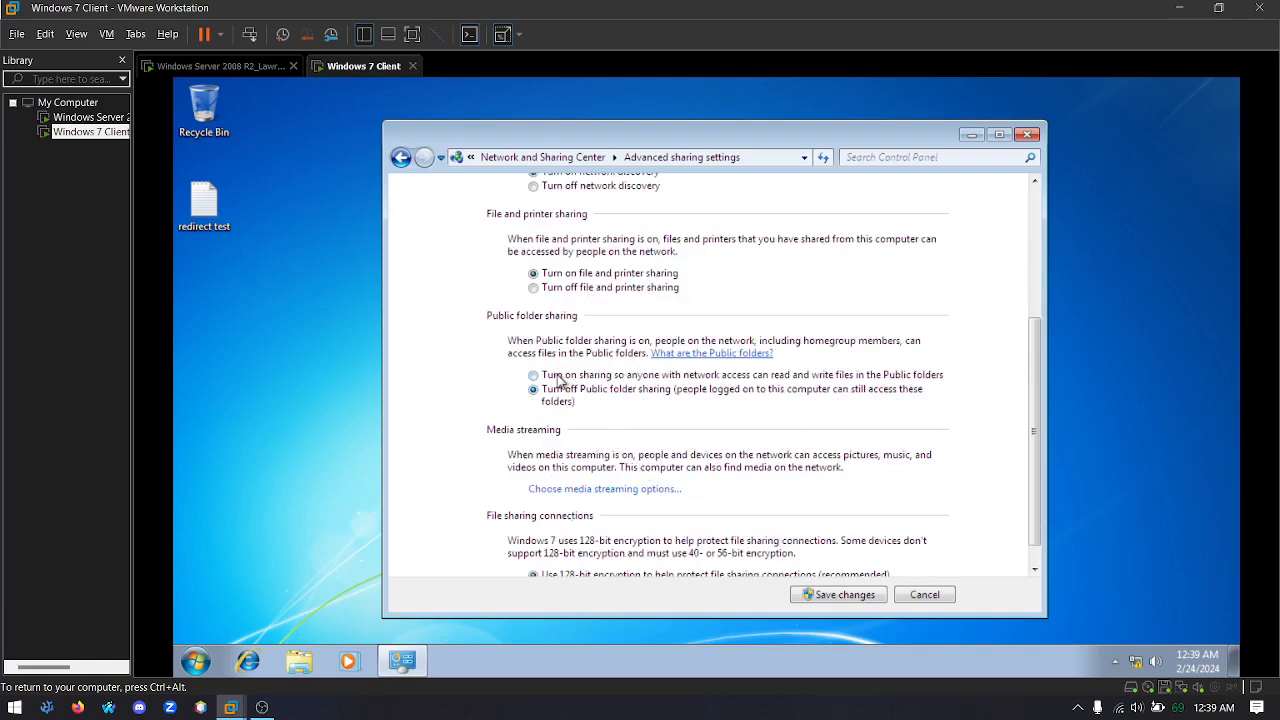
pyautogui.click(566, 375)
pyautogui.scroll(-1, 612, 484)
# Save the client's advanced sharing changes, authorizing them with the Administrator user name and the account password
pyautogui.click(836, 594)
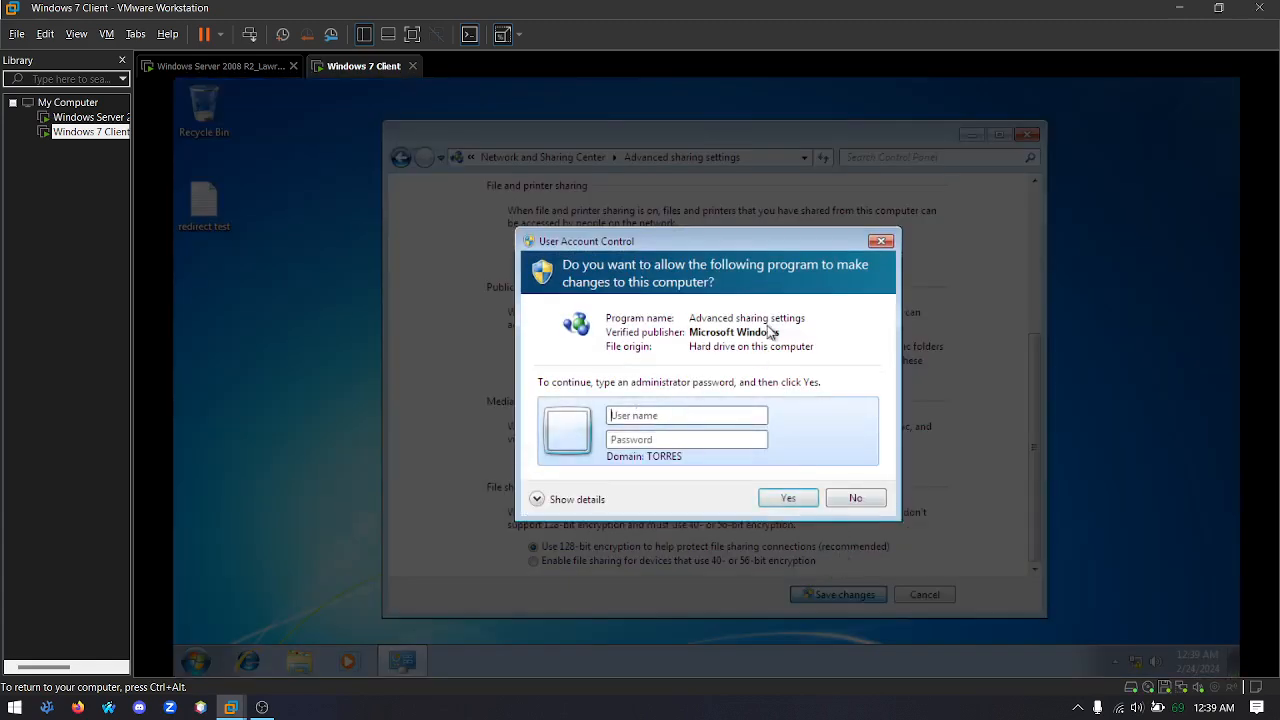
pyautogui.write('Ad')
pyautogui.write('••')
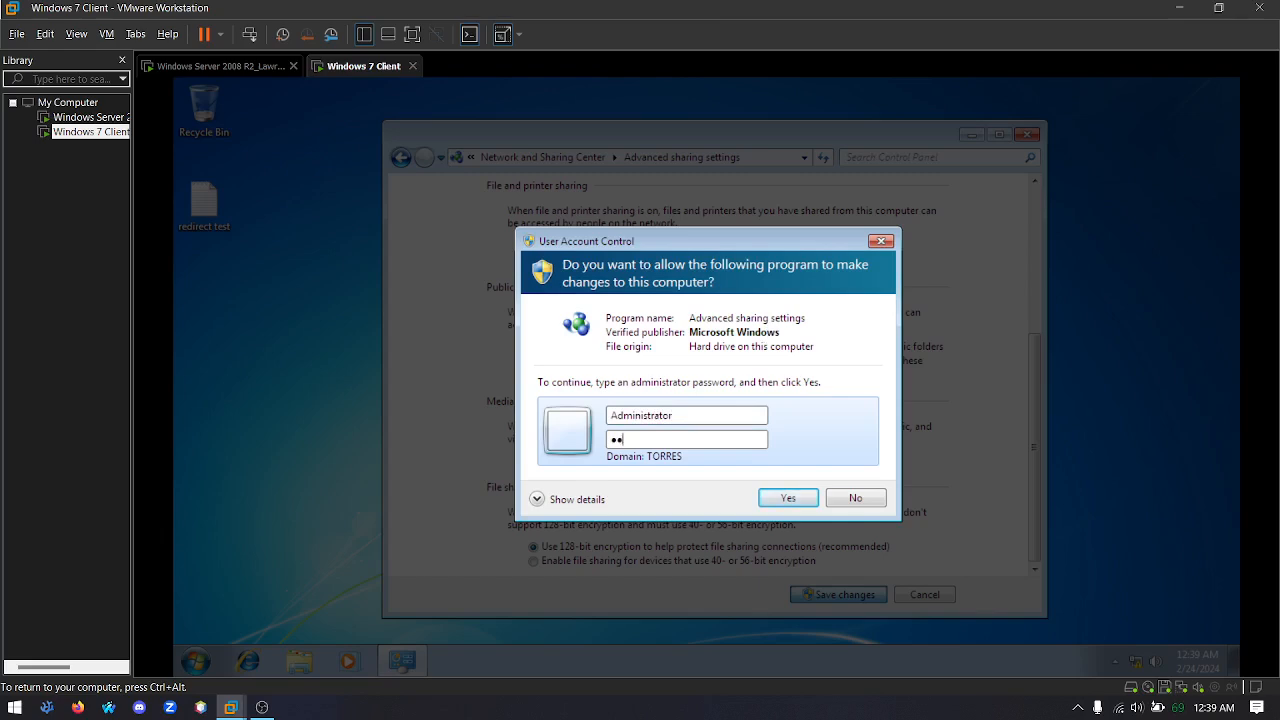
pyautogui.write('••••••')
pyautogui.press('Return')
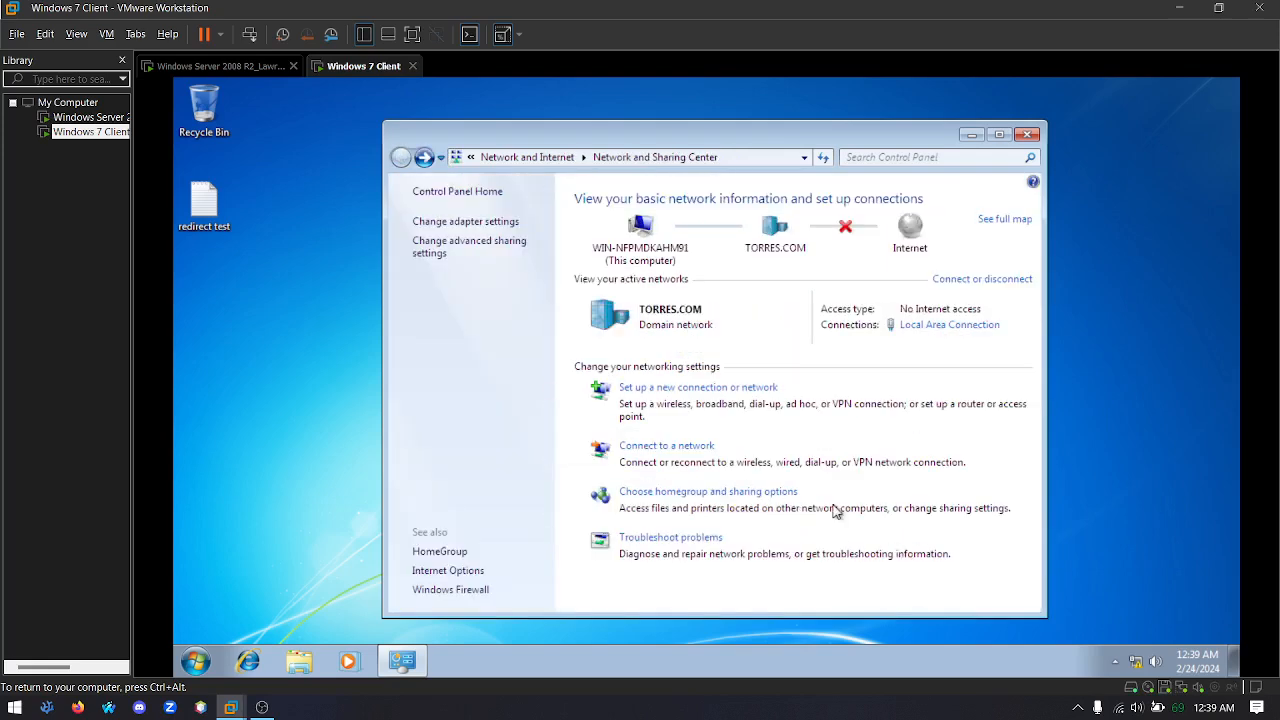
# On the Windows Server 2008 R2 machine, turn on network discovery for the Public profile, save the changes, and close Network and Sharing Center
pyautogui.click(90, 117)
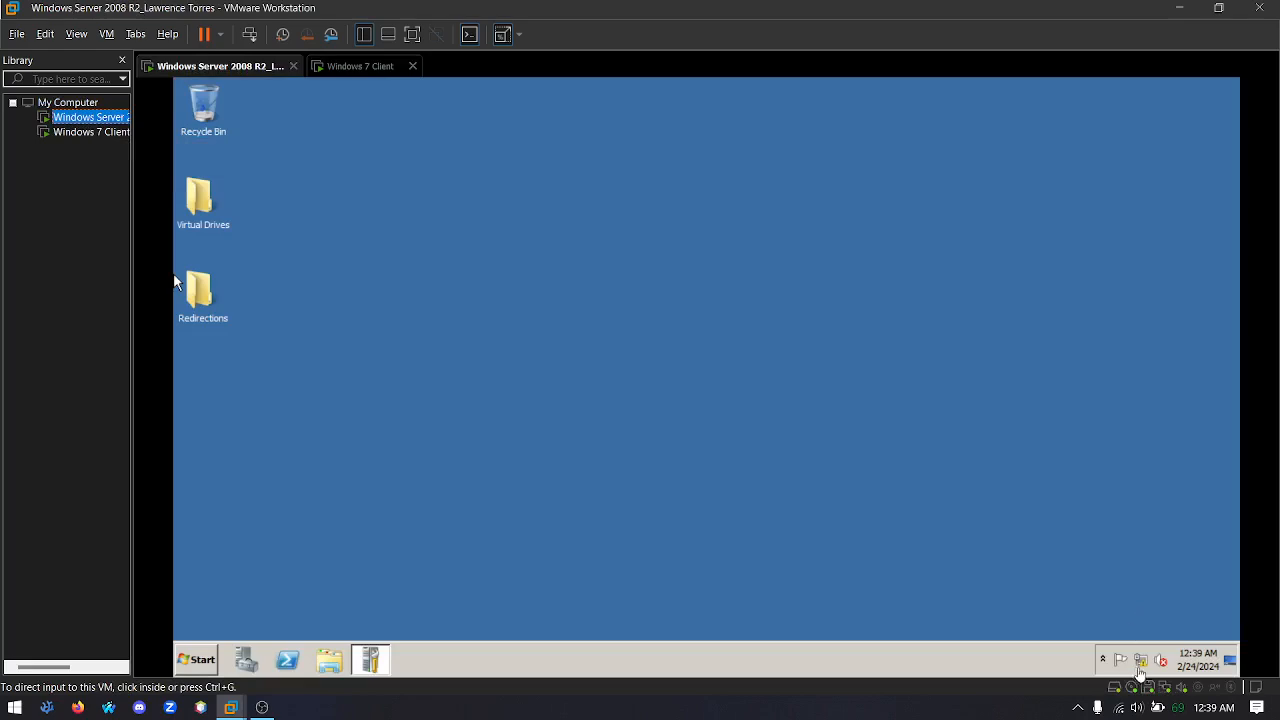
pyautogui.rightClick(1141, 664)
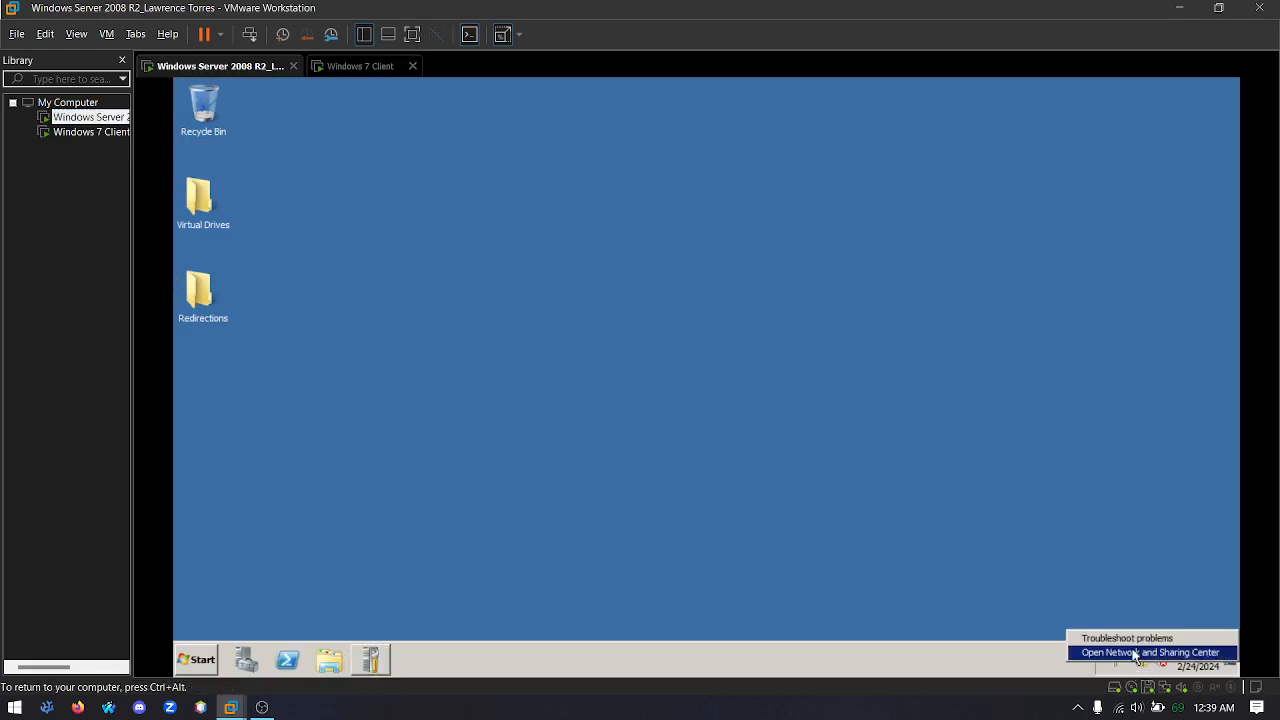
pyautogui.click(1110, 649)
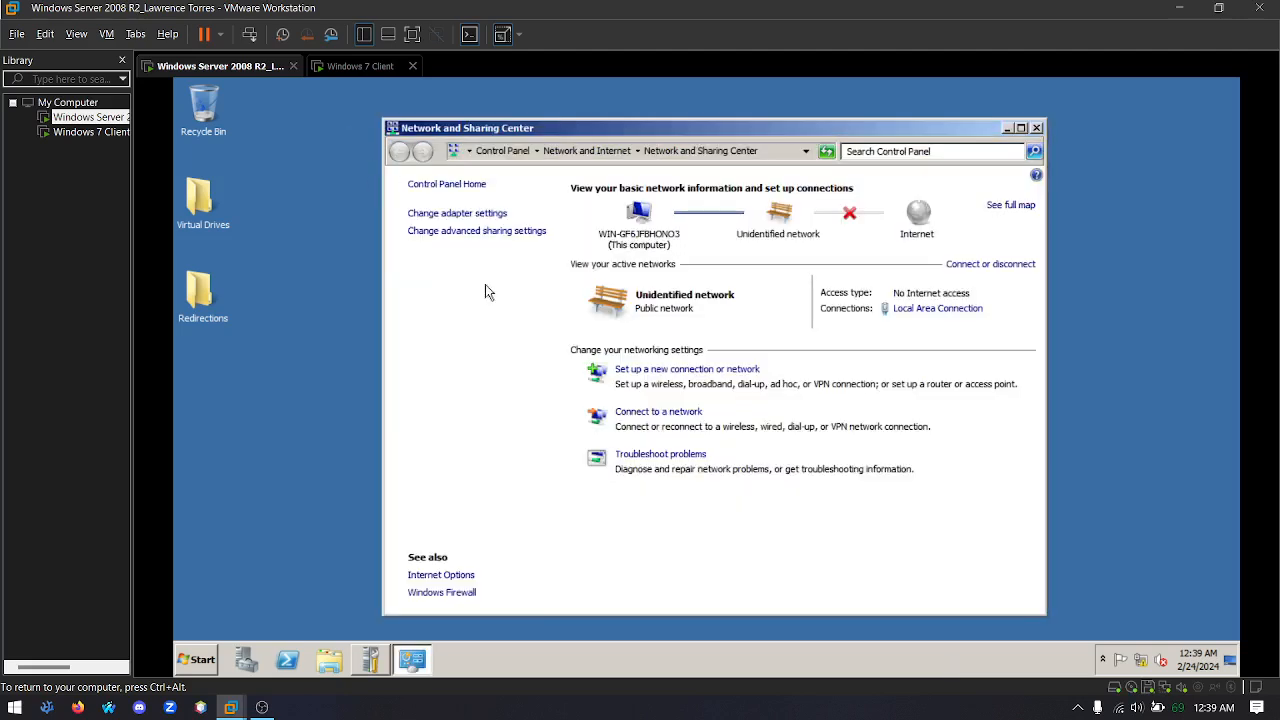
pyautogui.click(474, 233)
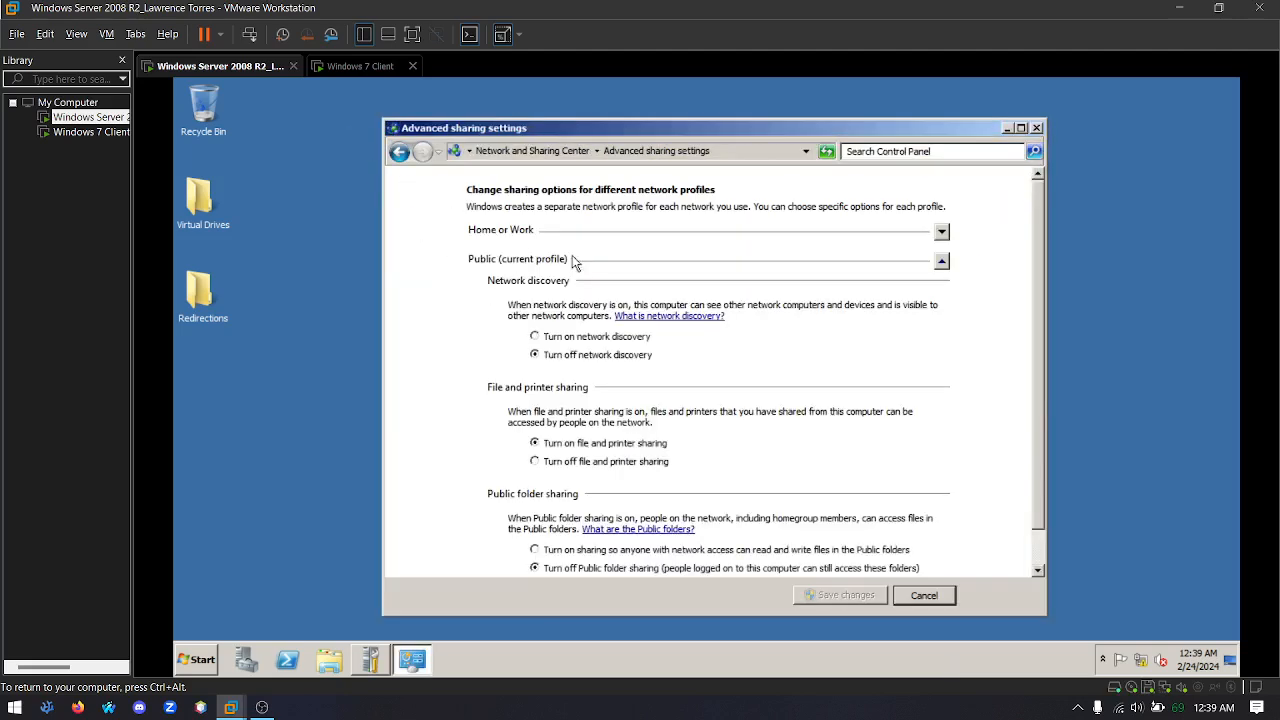
pyautogui.click(537, 338)
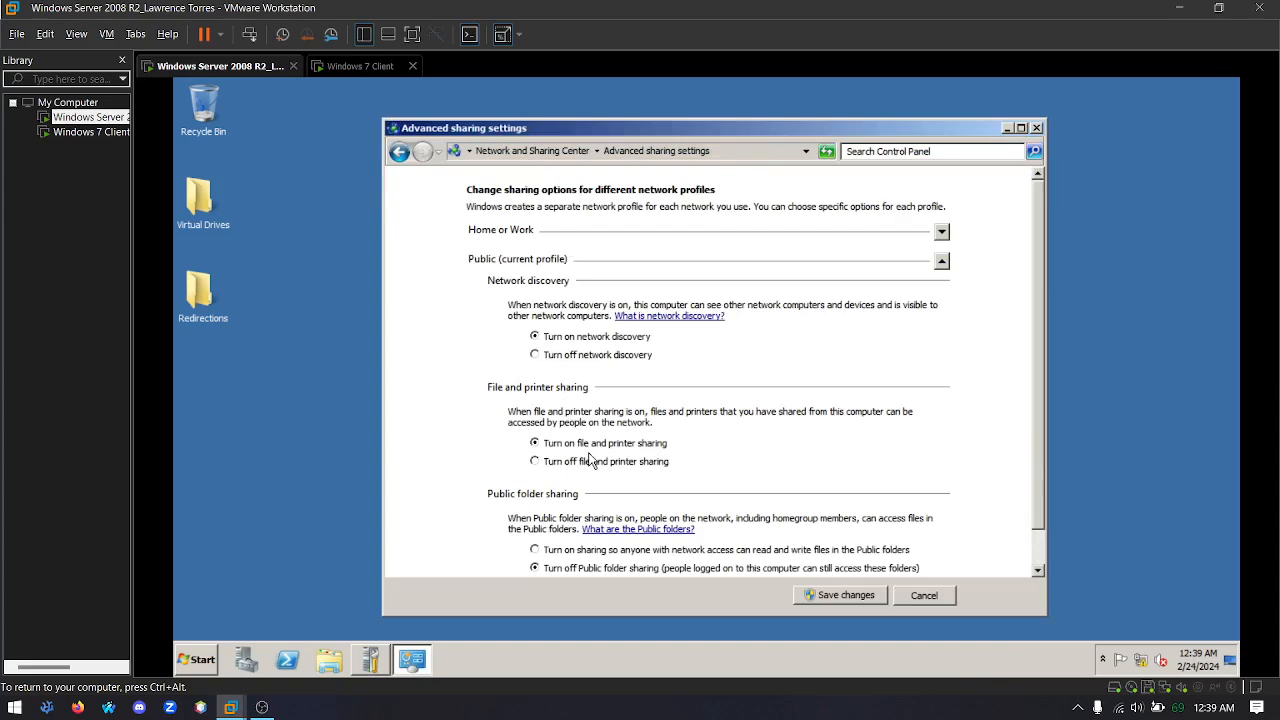
pyautogui.scroll(-1, 600, 445)
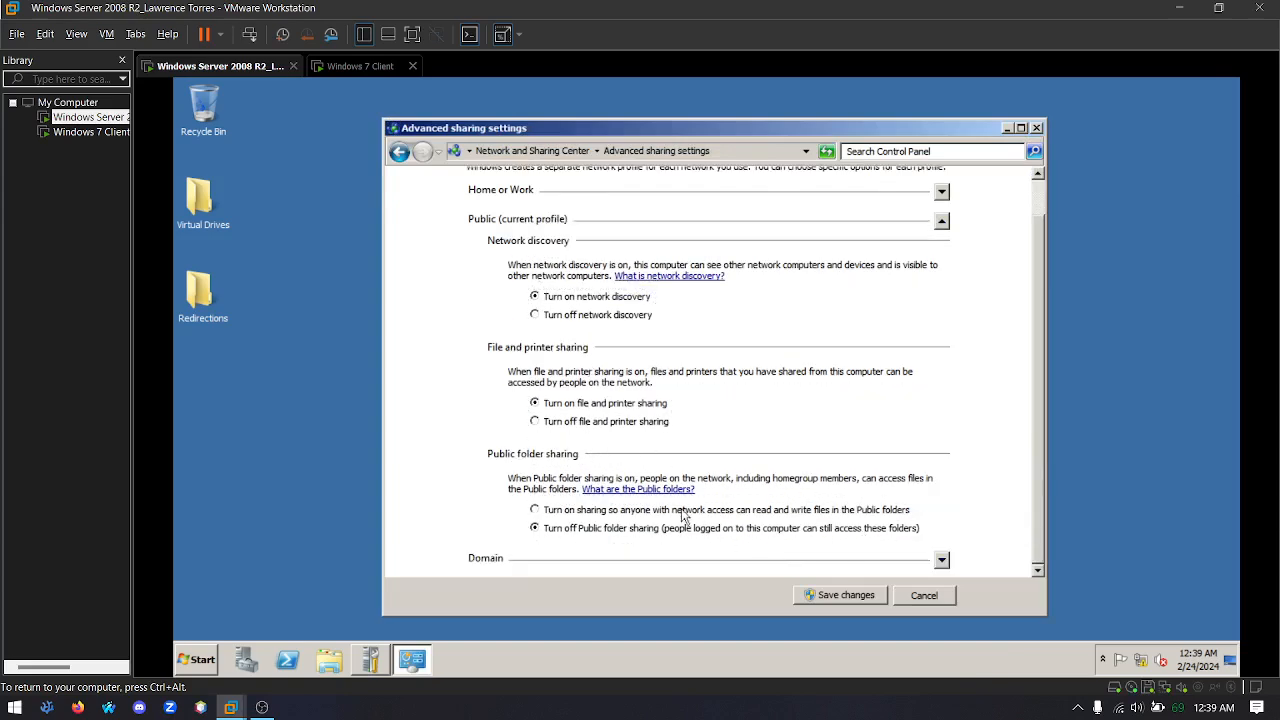
pyautogui.click(826, 595)
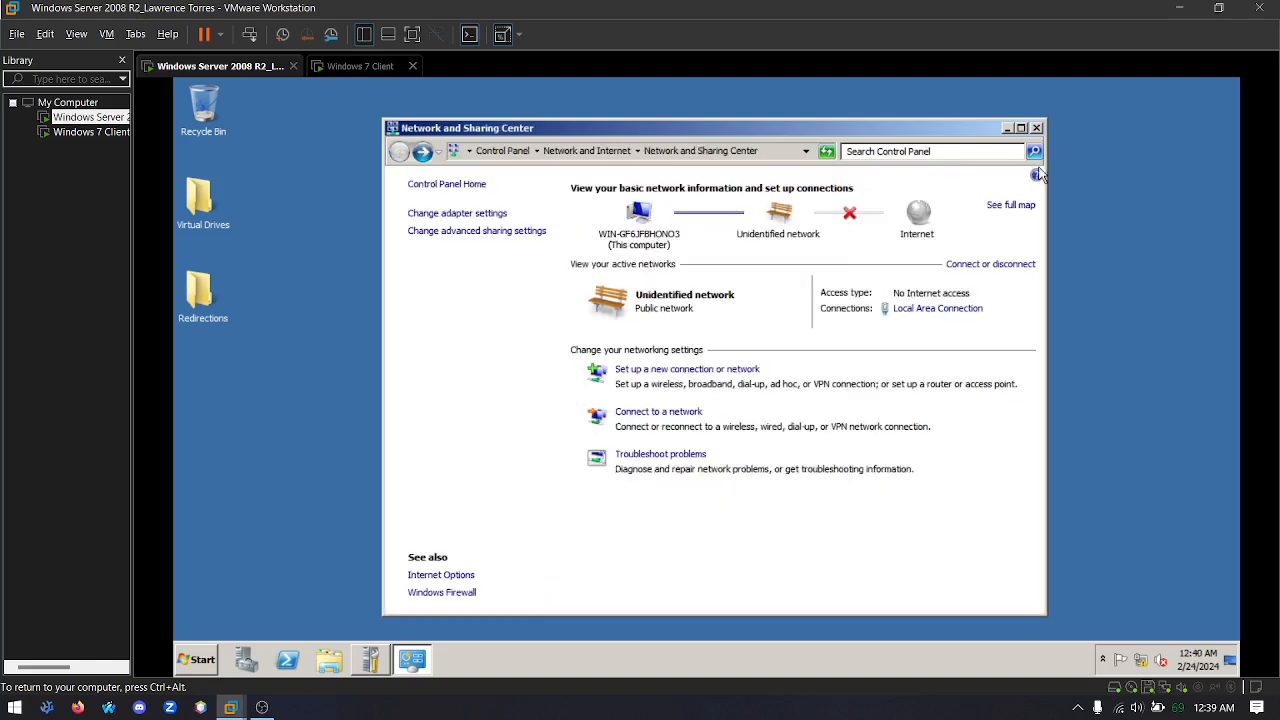
pyautogui.click(1036, 128)
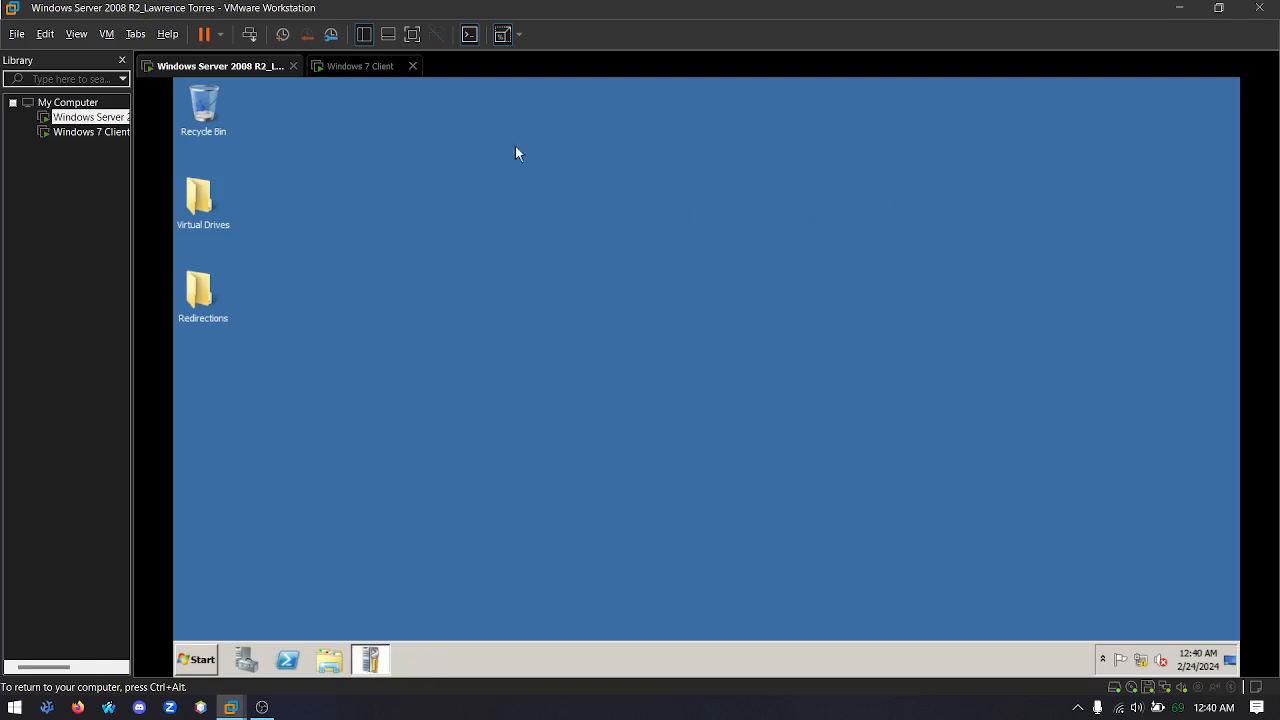
# Return to the Windows 7 client and close its Network and Sharing Center window
pyautogui.click(80, 132)
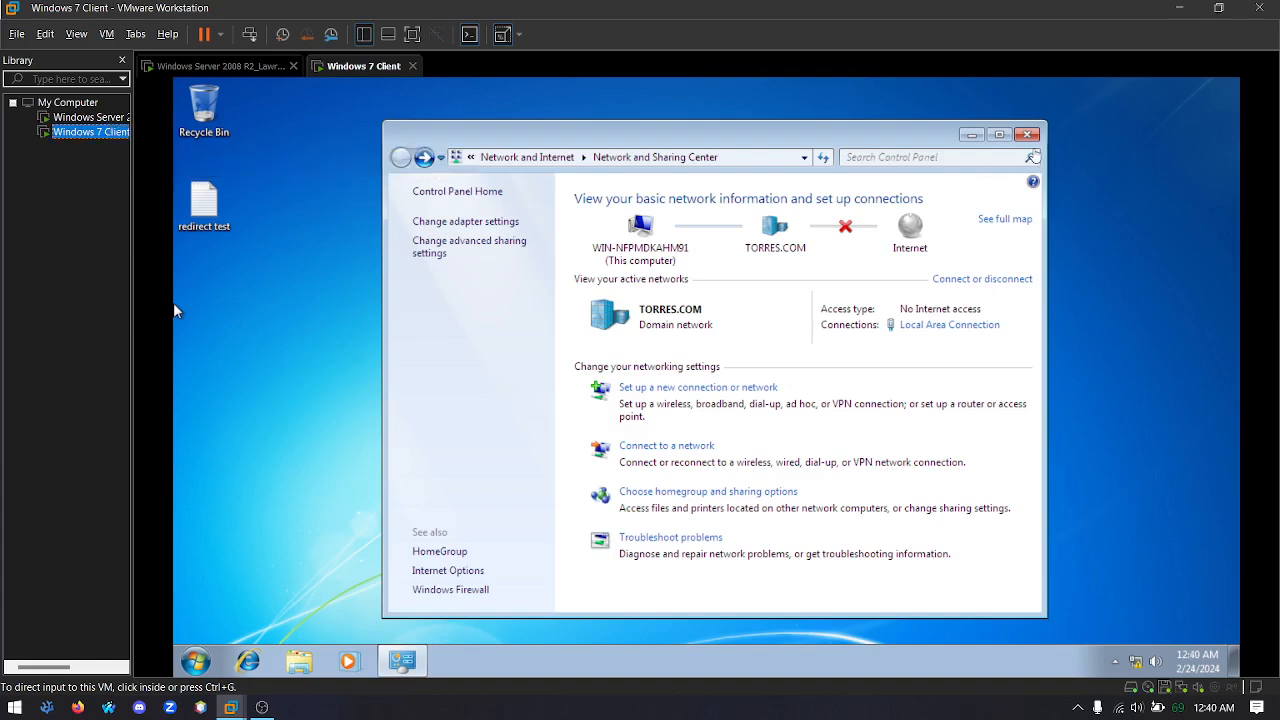
pyautogui.click(173, 302)
pyautogui.click(1027, 134)
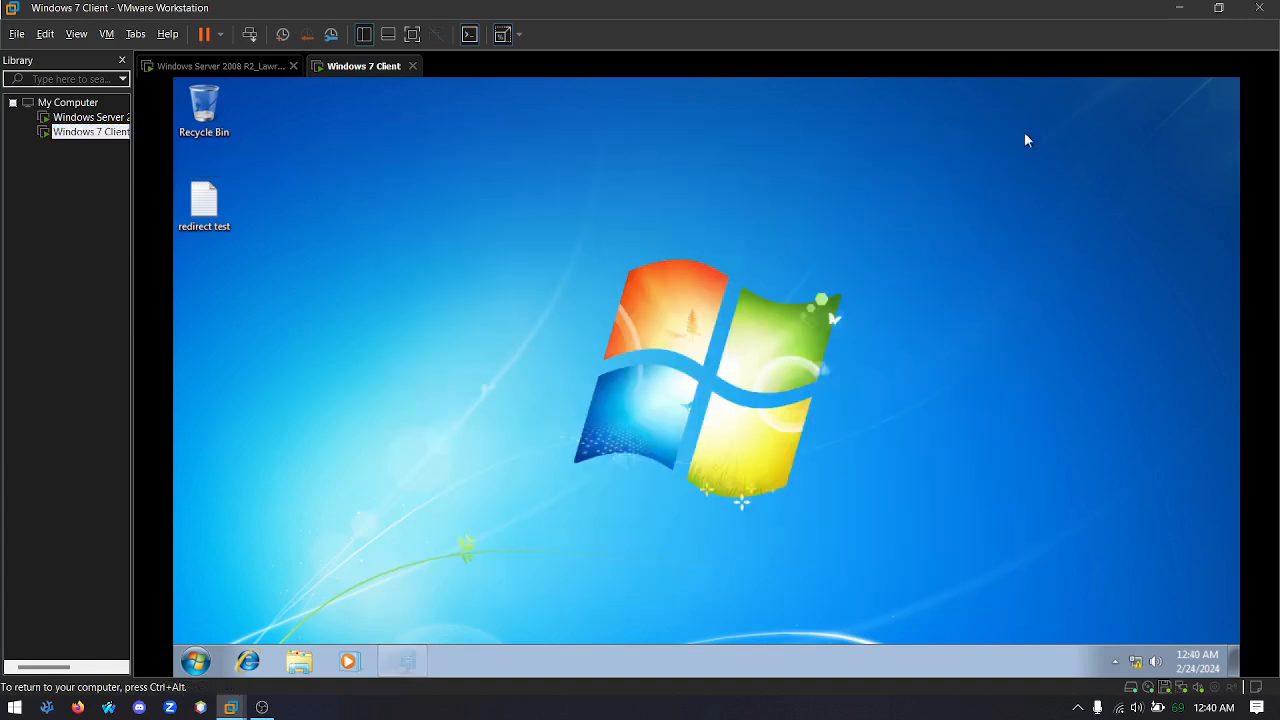
# Open the client computer's Remote settings from its system information, authorizing with the Administrator user name and the account password
pyautogui.click(184, 661)
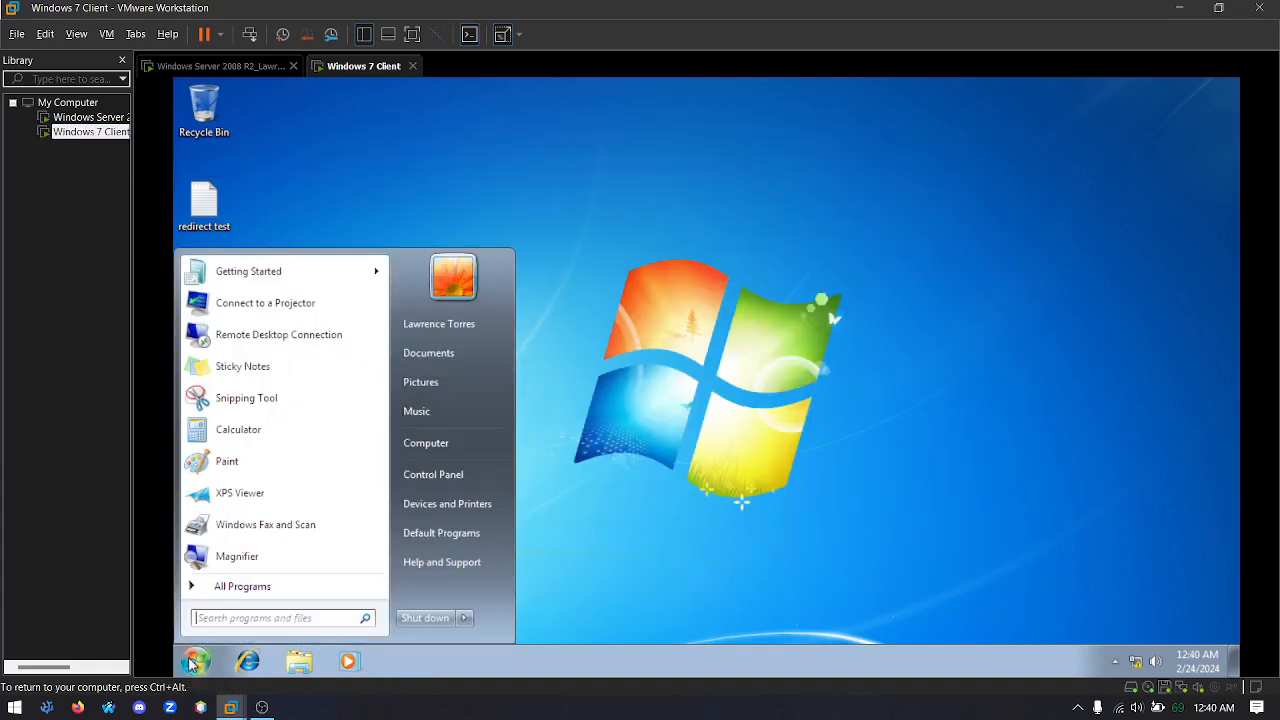
pyautogui.rightClick(446, 443)
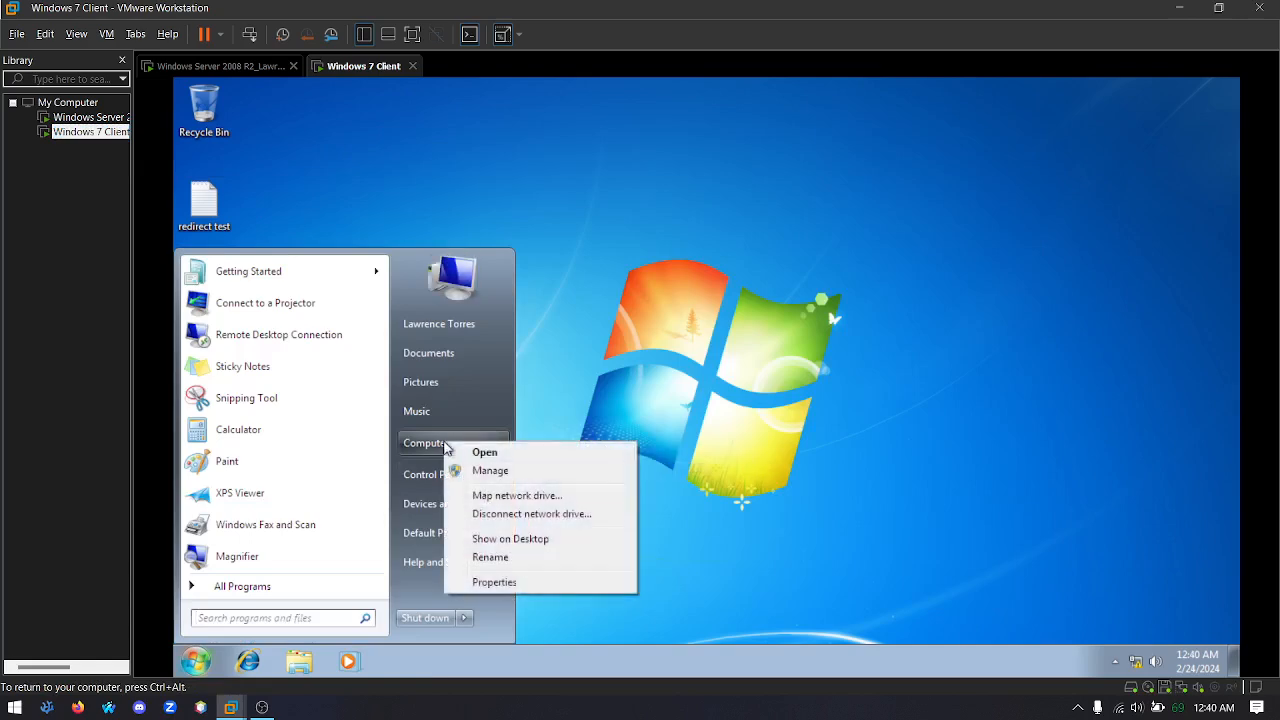
pyautogui.click(513, 584)
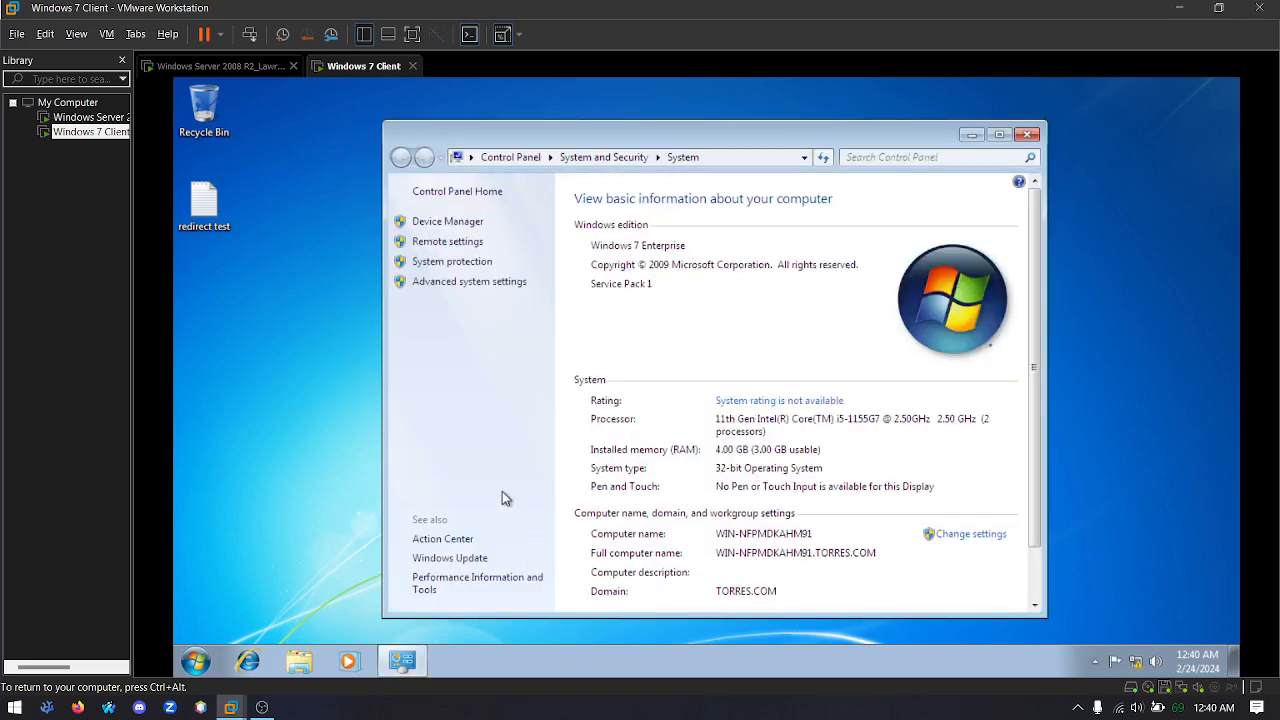
pyautogui.click(452, 244)
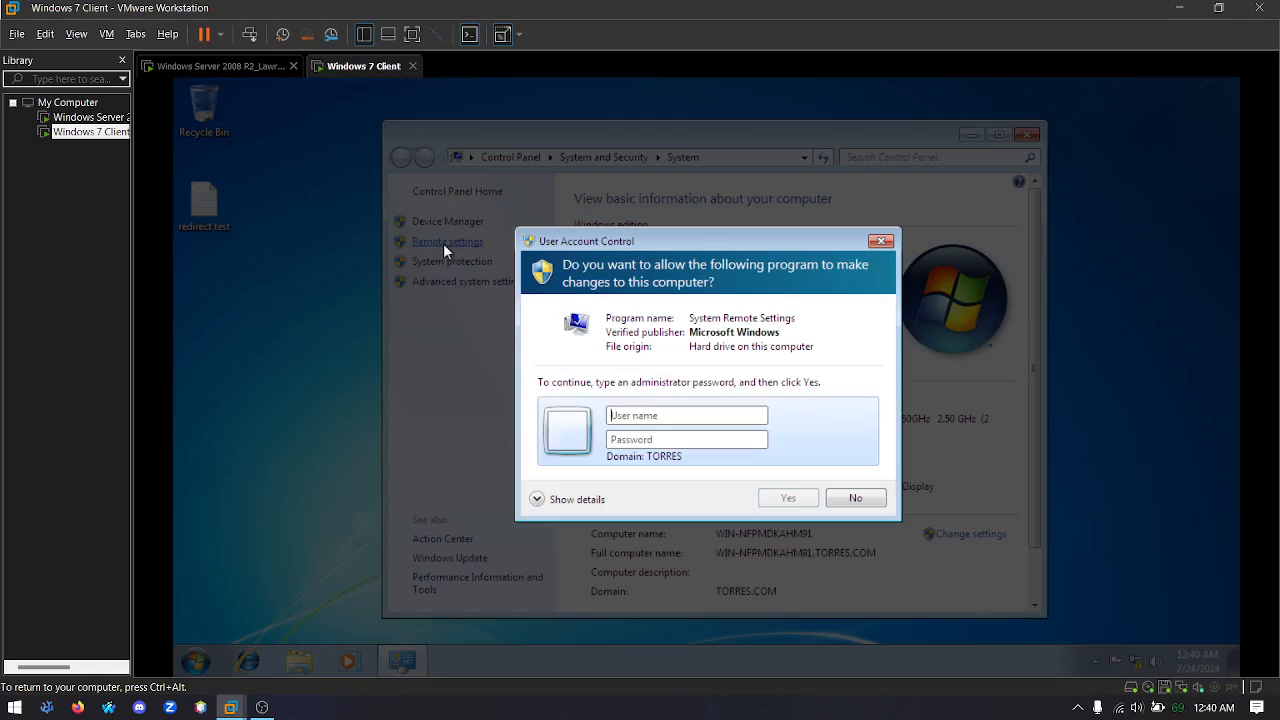
pyautogui.write('Administrator')
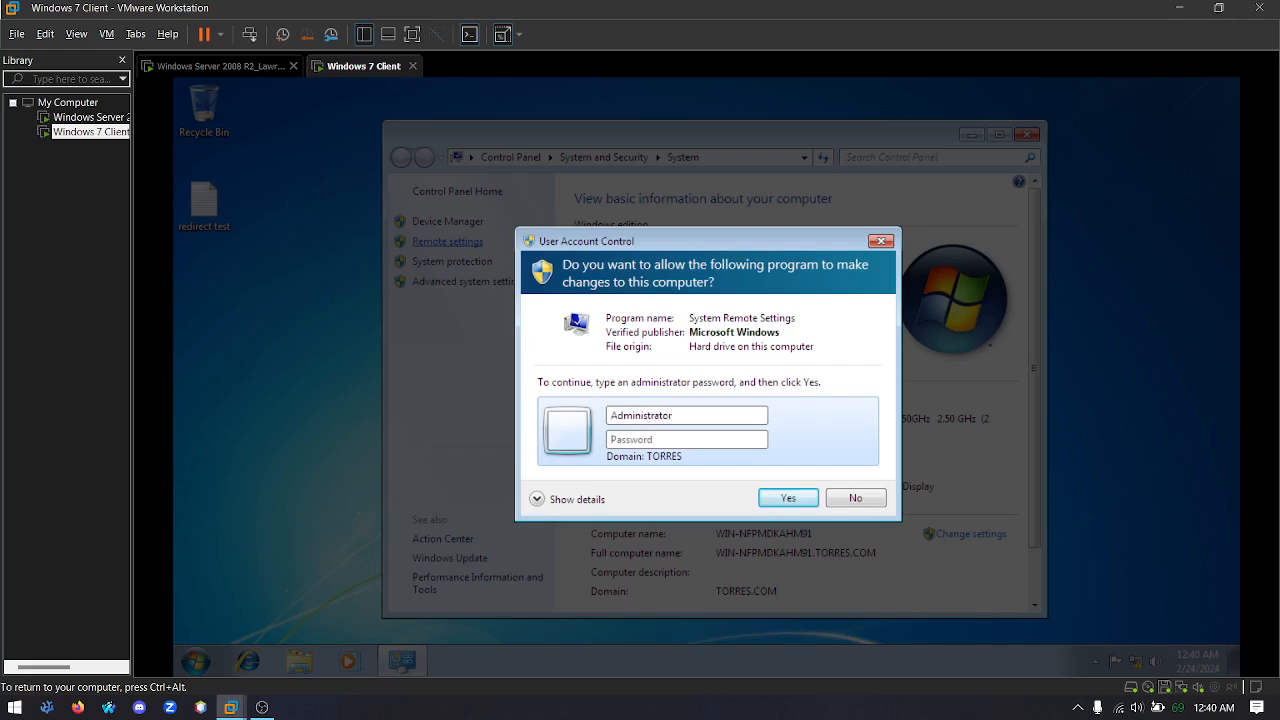
pyautogui.write('•••••••')
pyautogui.press('Return')
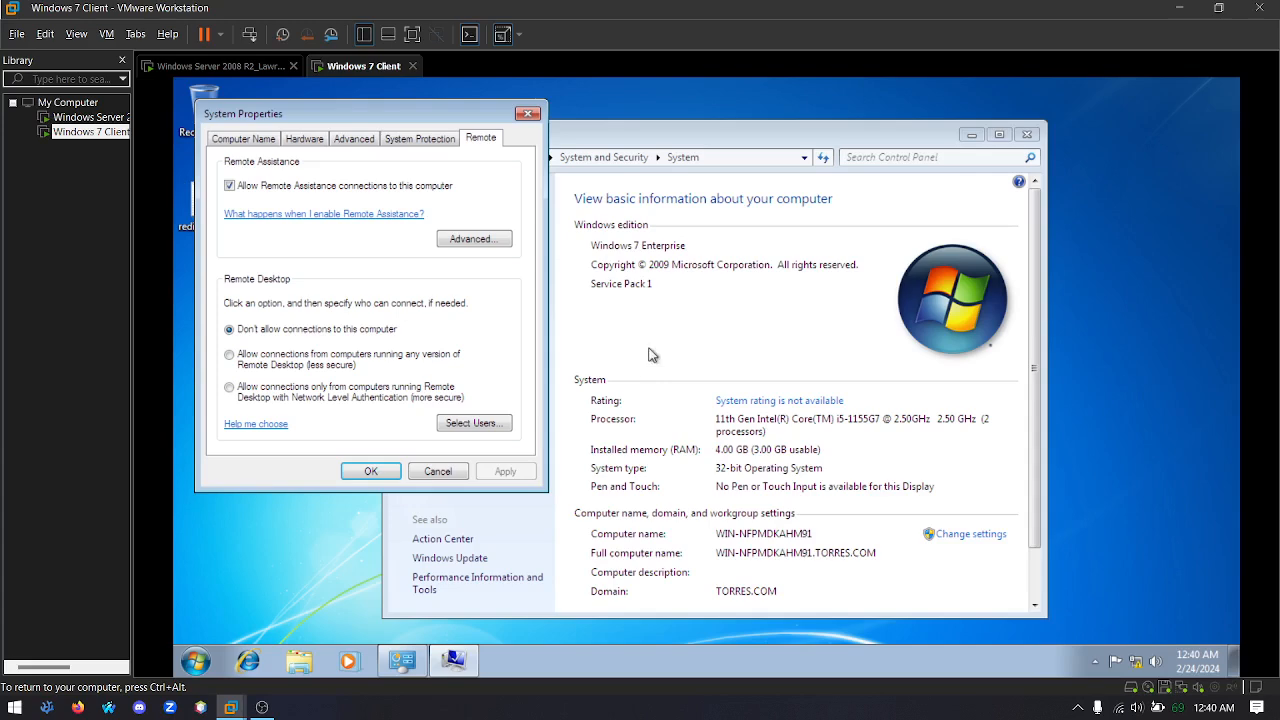
# Allow connections from computers running any version of Remote Desktop, apply the setting, and close the client's system windows
pyautogui.click(264, 364)
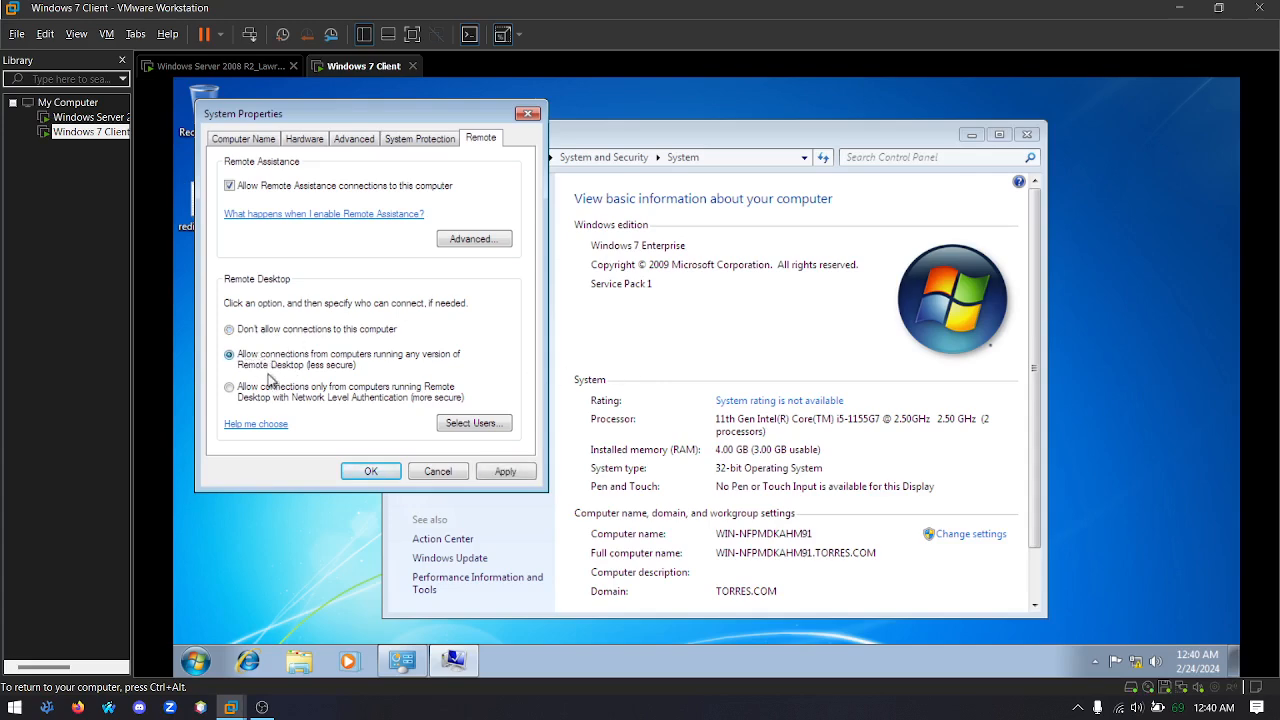
pyautogui.click(515, 474)
pyautogui.click(368, 470)
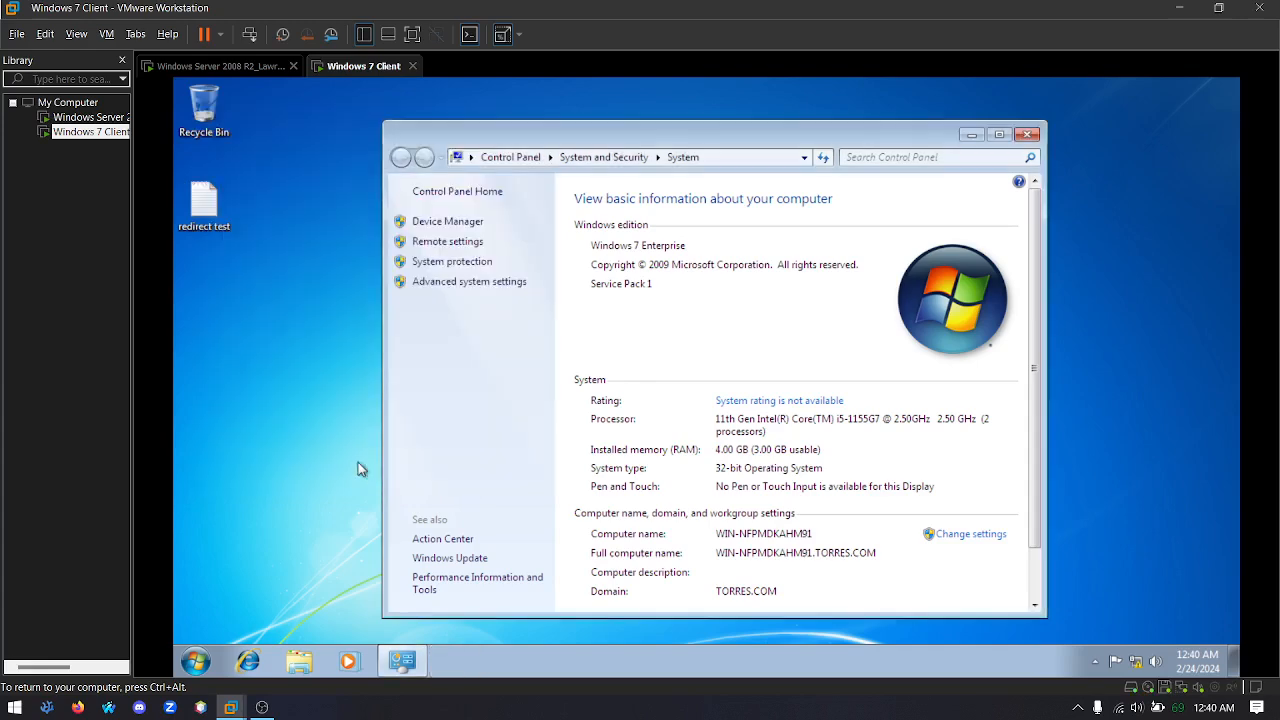
pyautogui.click(1028, 135)
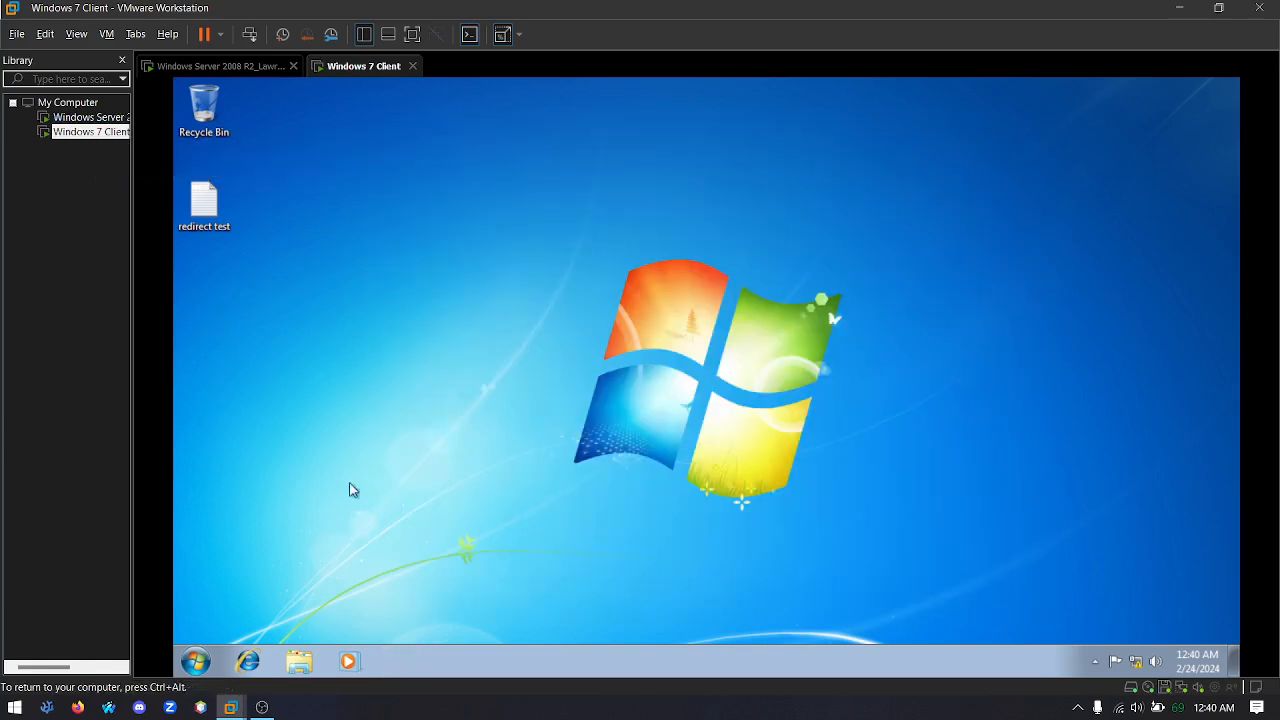
# Switch to the Windows Server 2008 R2 machine and open its Remote settings from the computer's system properties
pyautogui.click(88, 117)
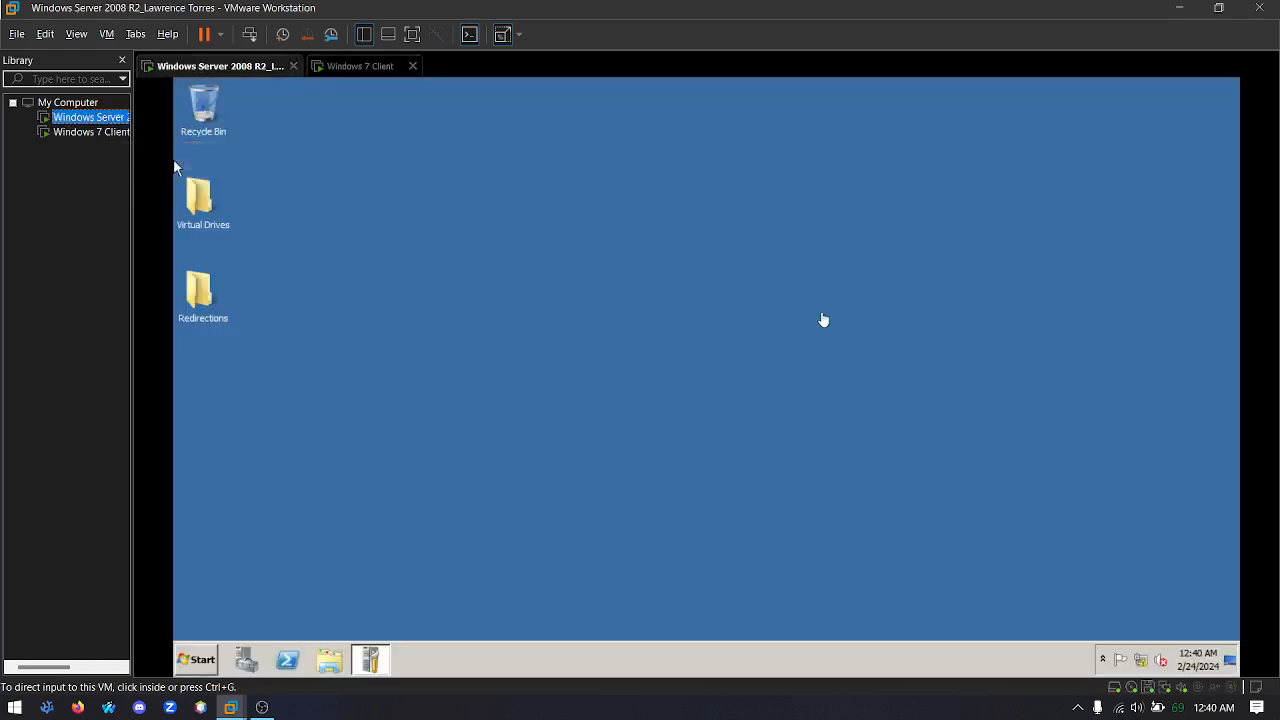
pyautogui.click(823, 318)
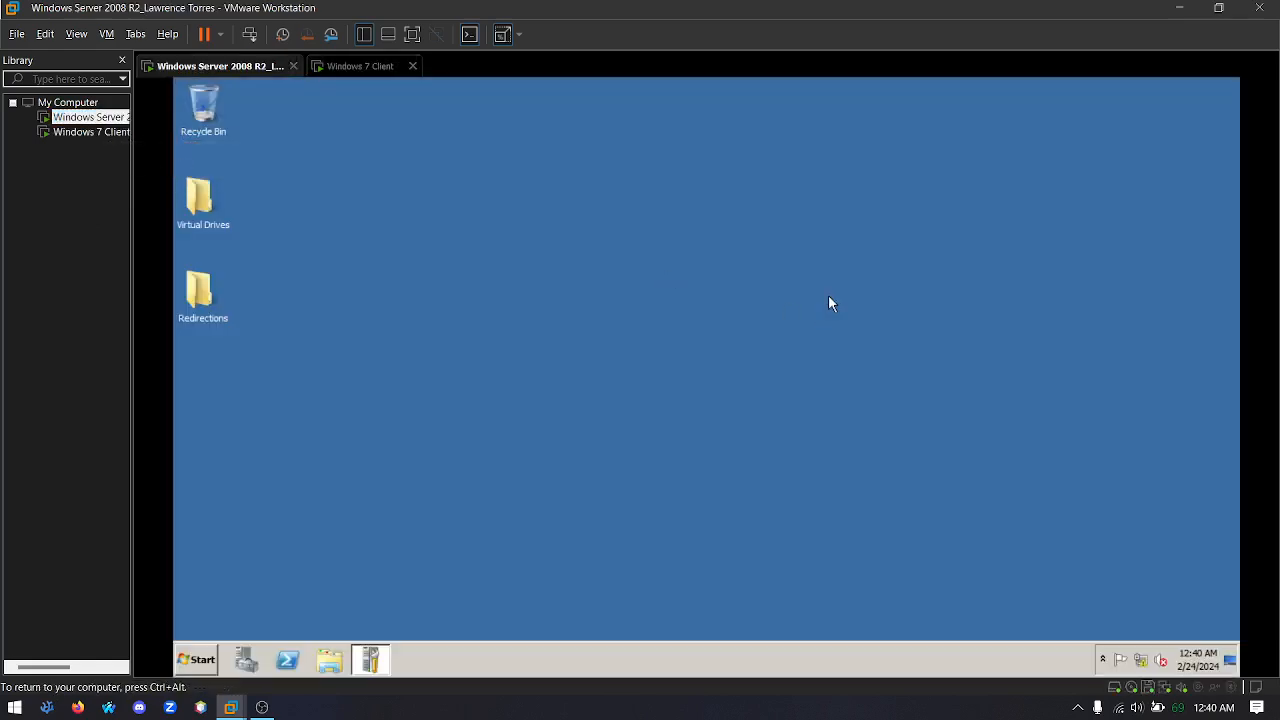
pyautogui.click(200, 661)
pyautogui.rightClick(449, 490)
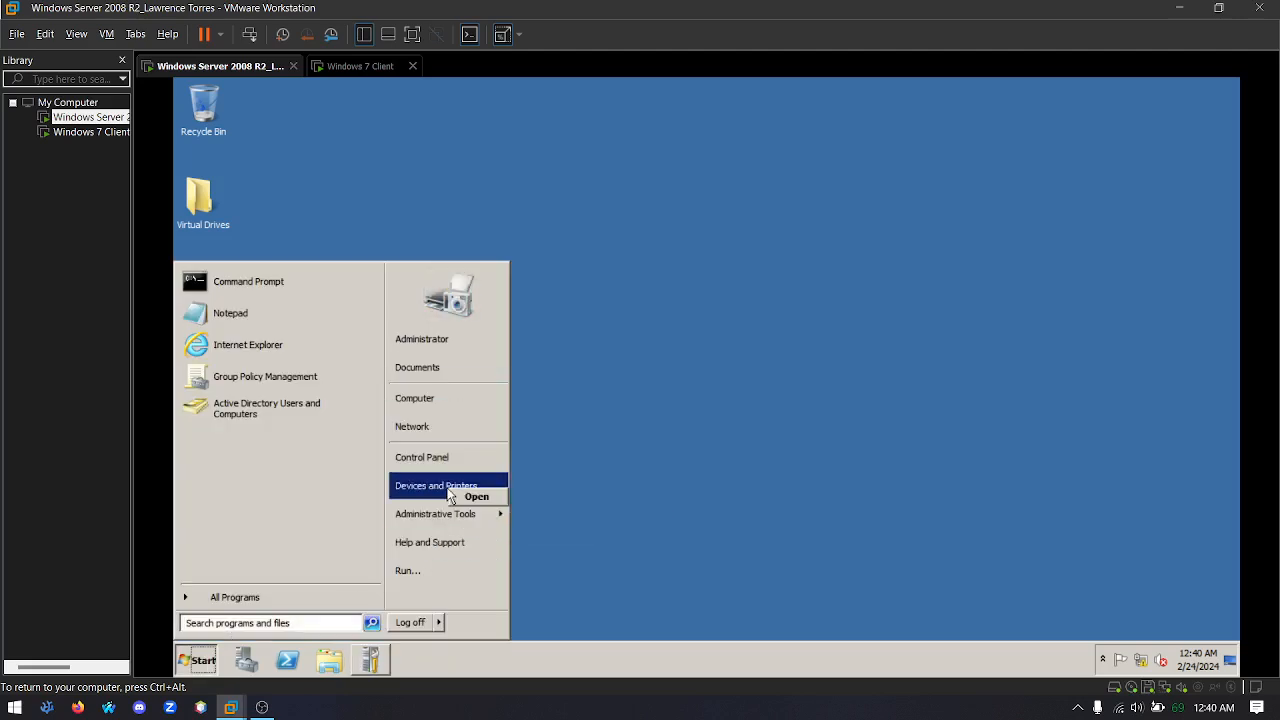
pyautogui.rightClick(422, 402)
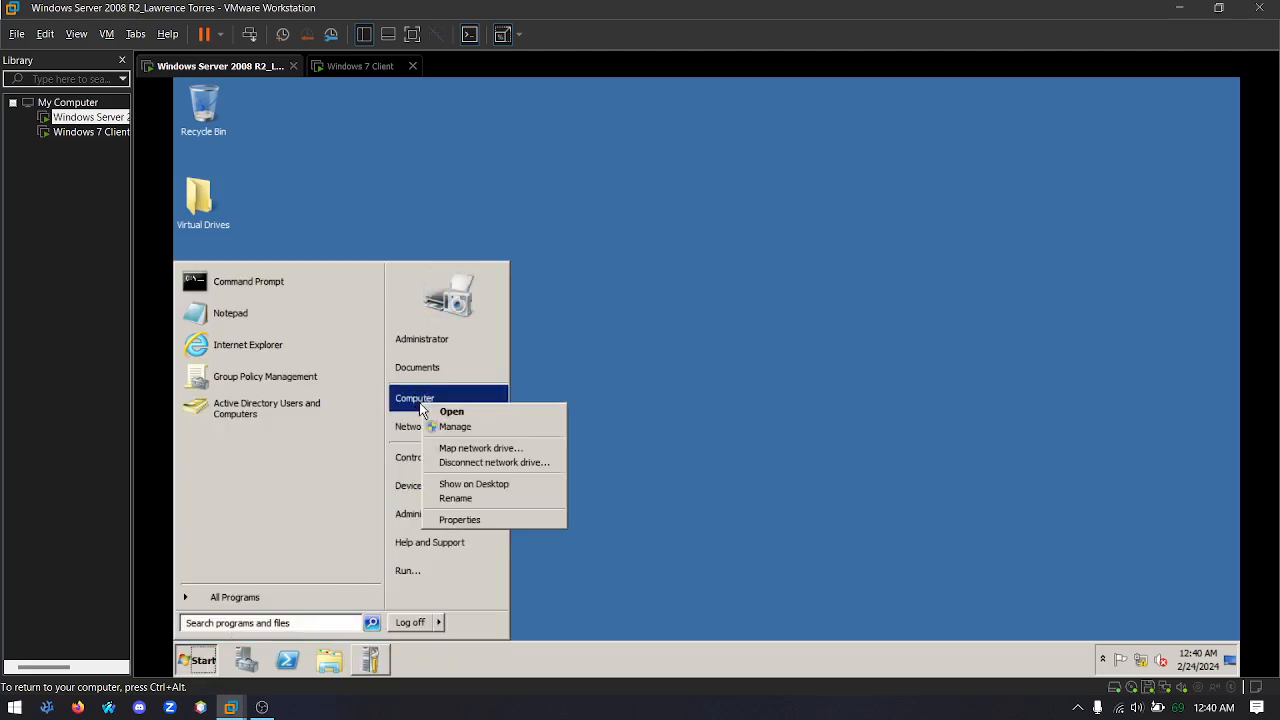
pyautogui.click(478, 519)
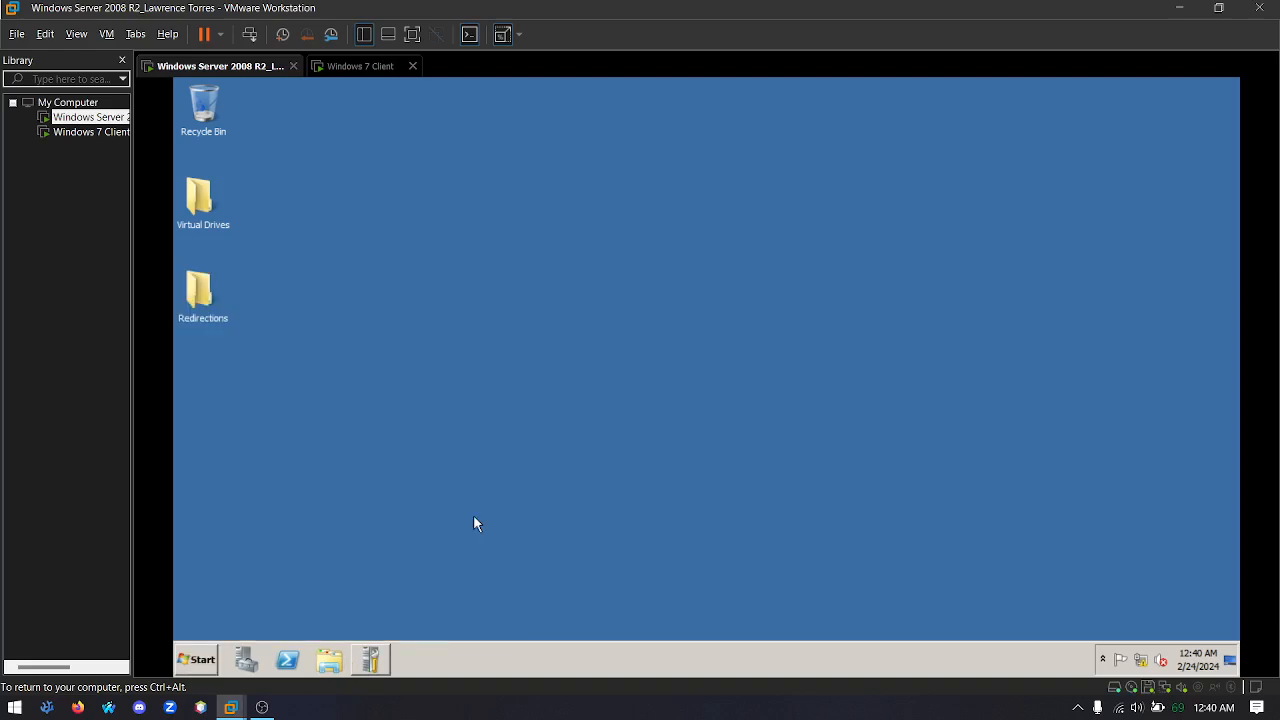
pyautogui.click(434, 234)
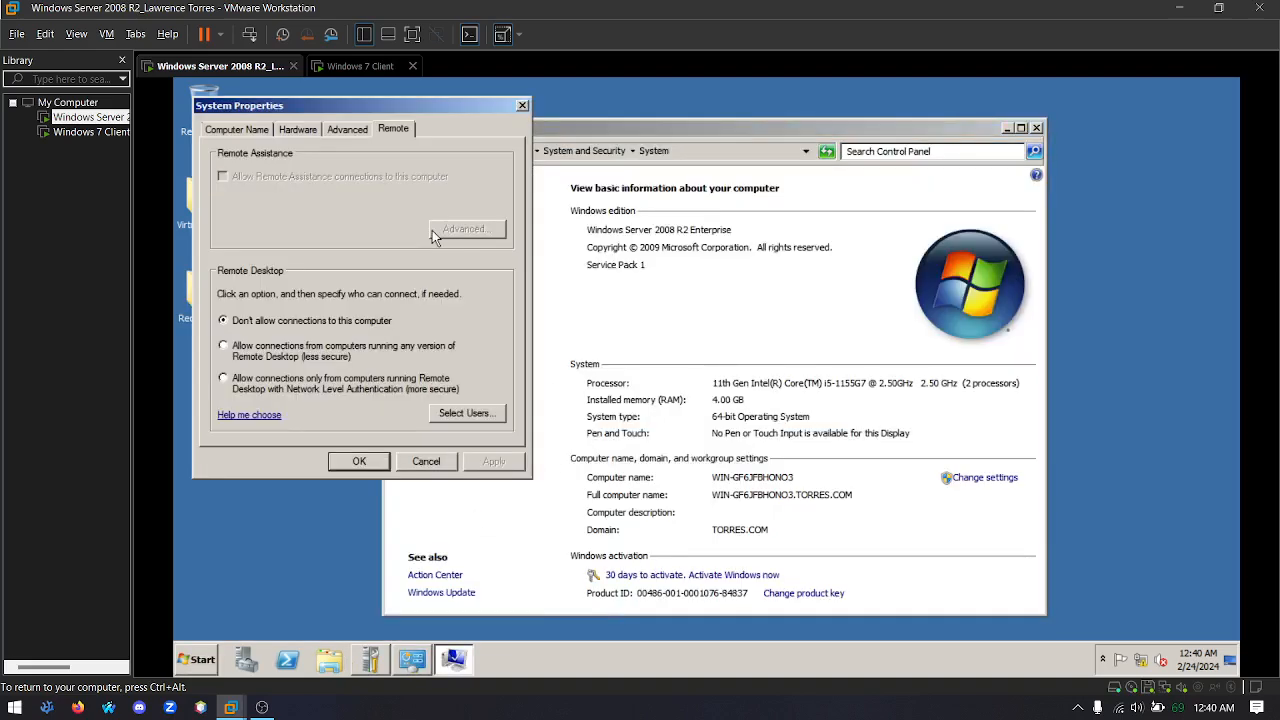
# Allow connections to the server from computers running any version of Remote Desktop, accept the firewall exception, and close the system windows
pyautogui.click(310, 362)
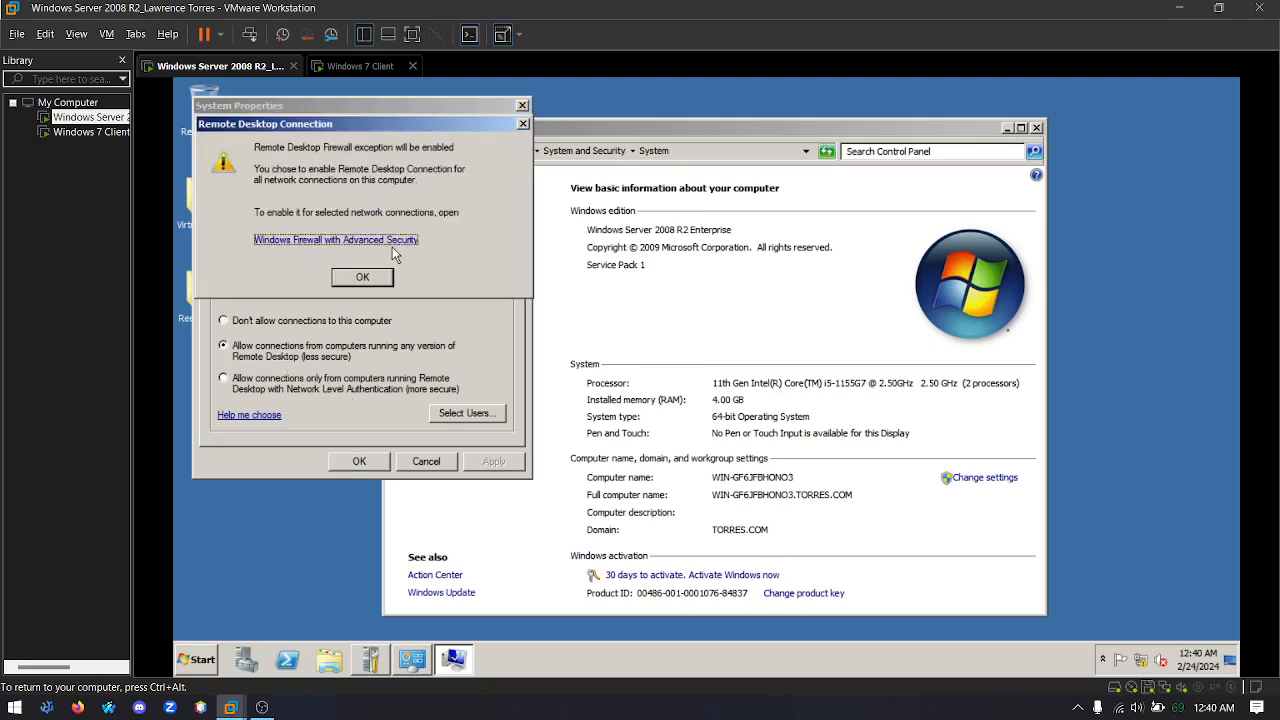
pyautogui.click(372, 276)
pyautogui.click(373, 459)
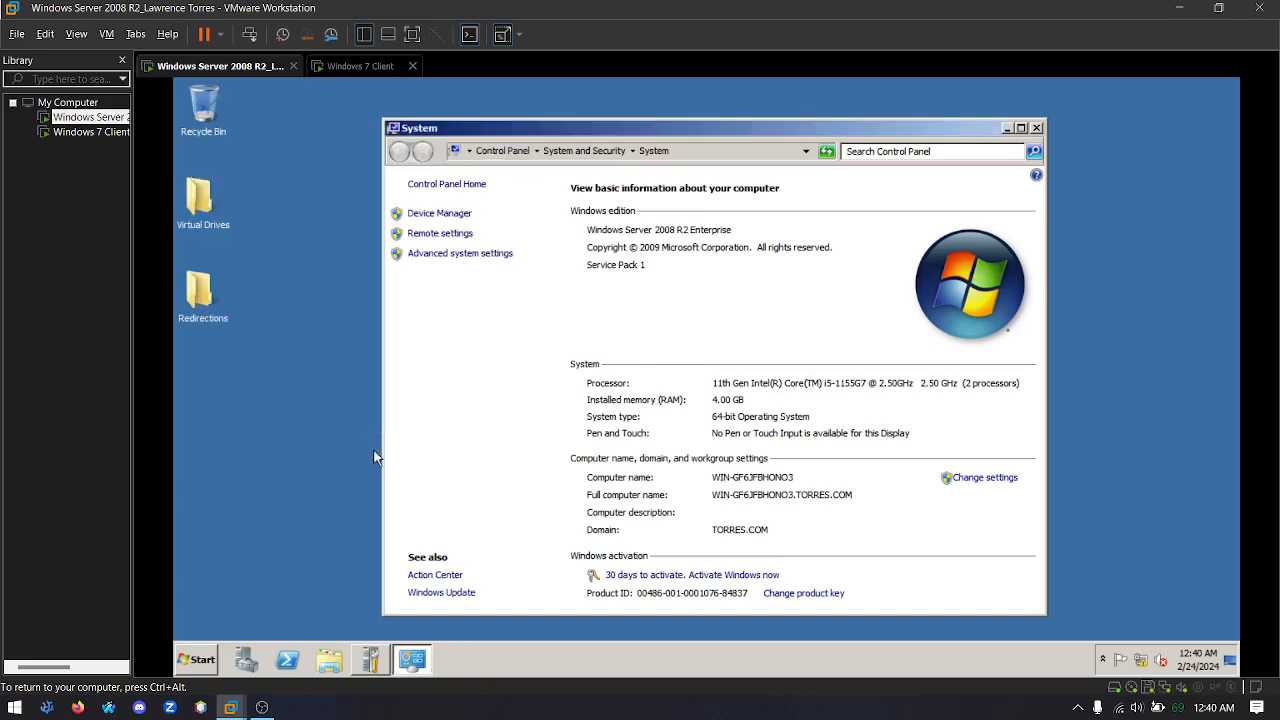
pyautogui.click(1036, 129)
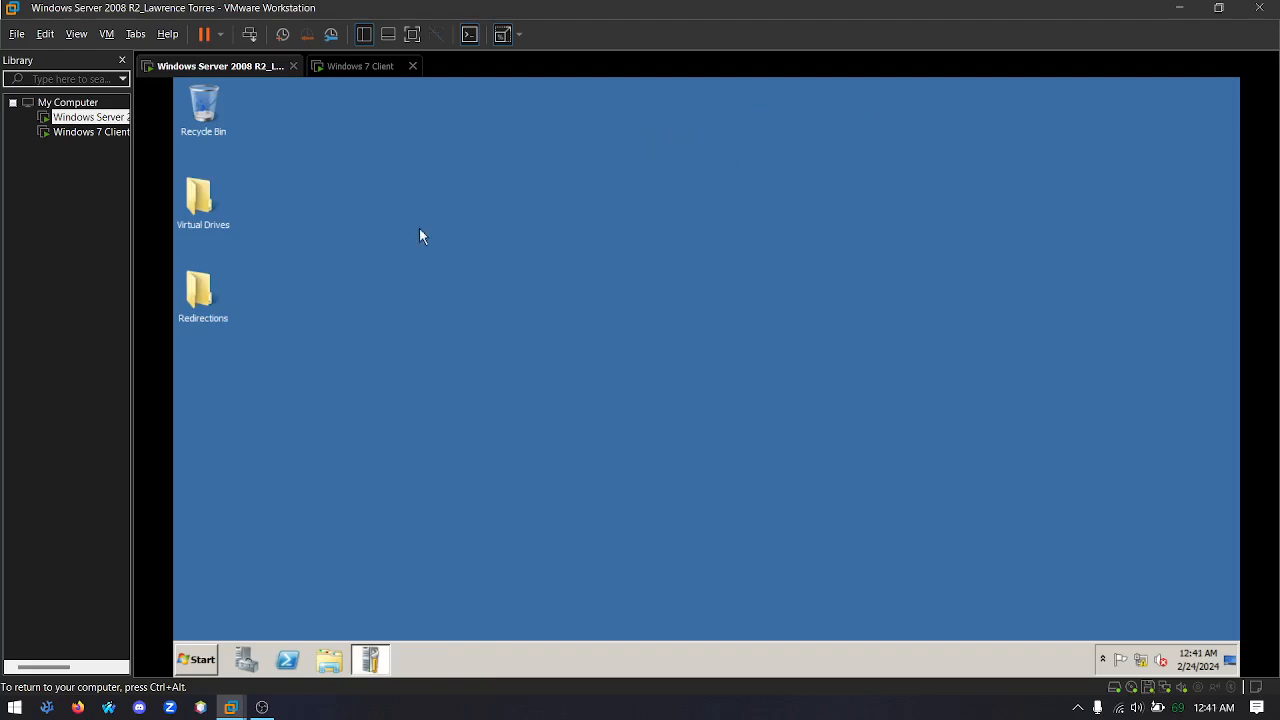
# On the Windows 7 client, open a command prompt and run ipconfig to look up its IPv4 address
pyautogui.click(95, 132)
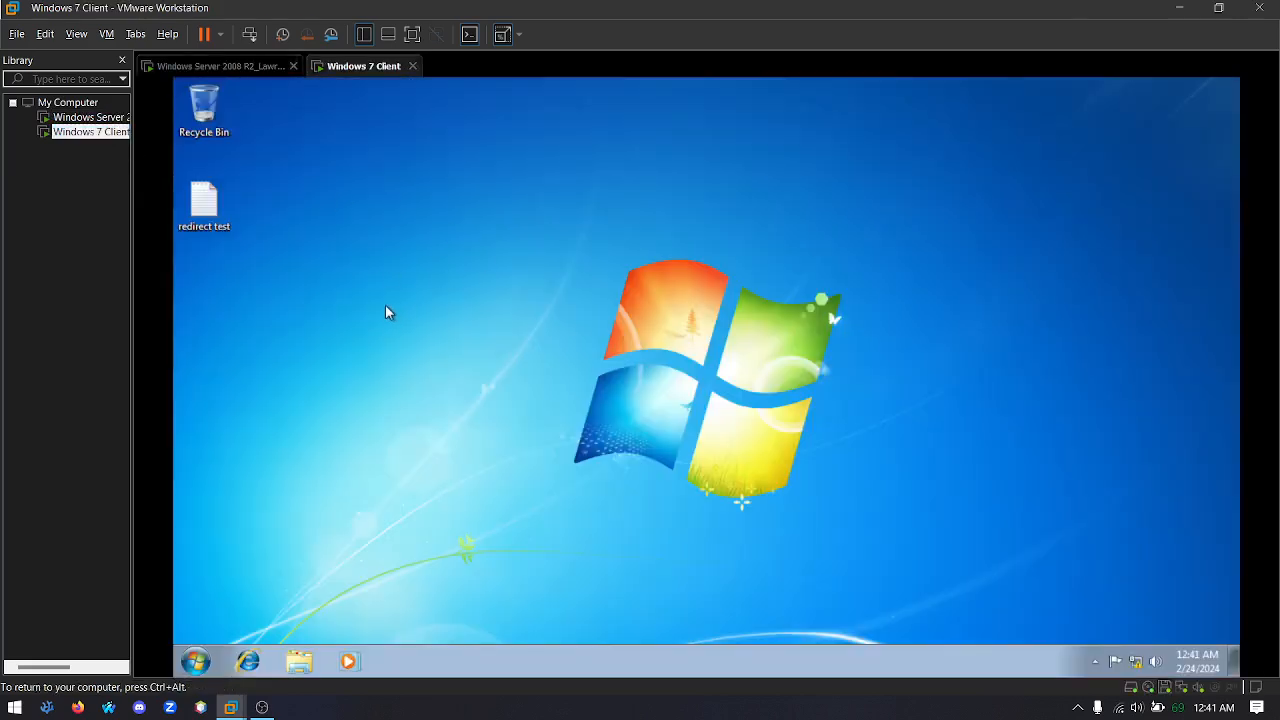
pyautogui.press('super+r')
pyautogui.write('cmd')
pyautogui.press('Return')
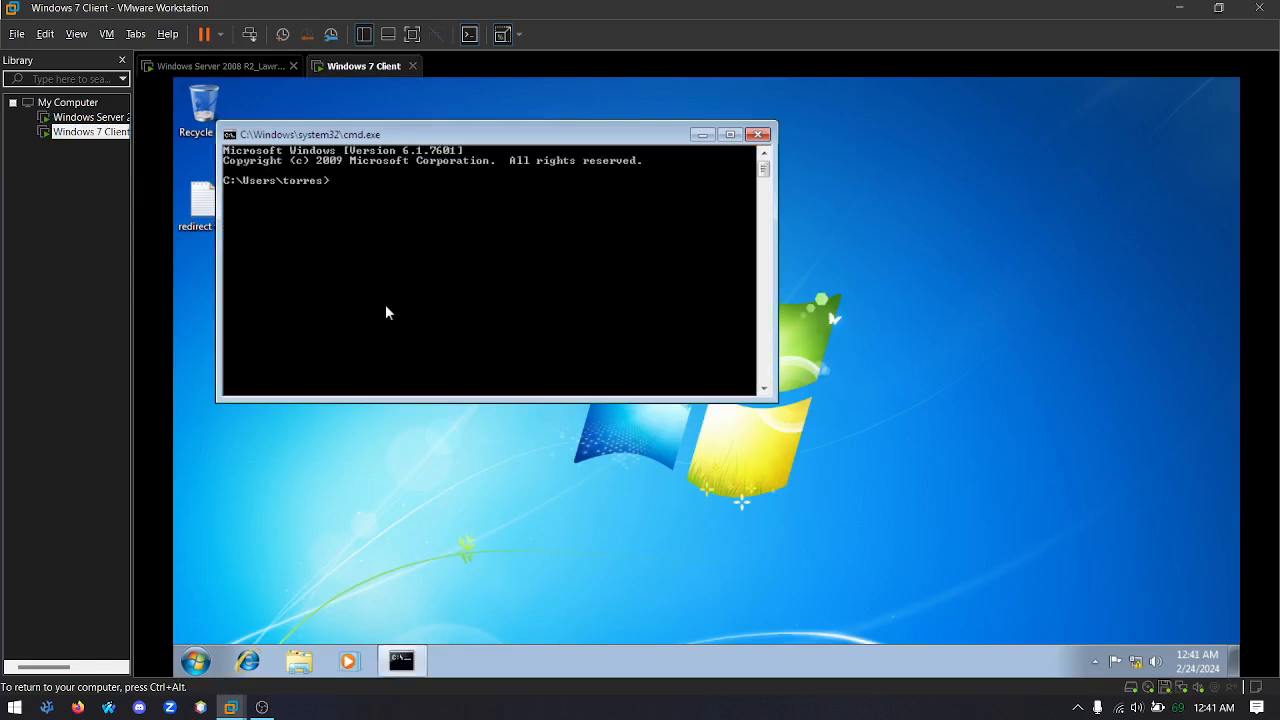
pyautogui.write('ipconfig')
pyautogui.press('Return')
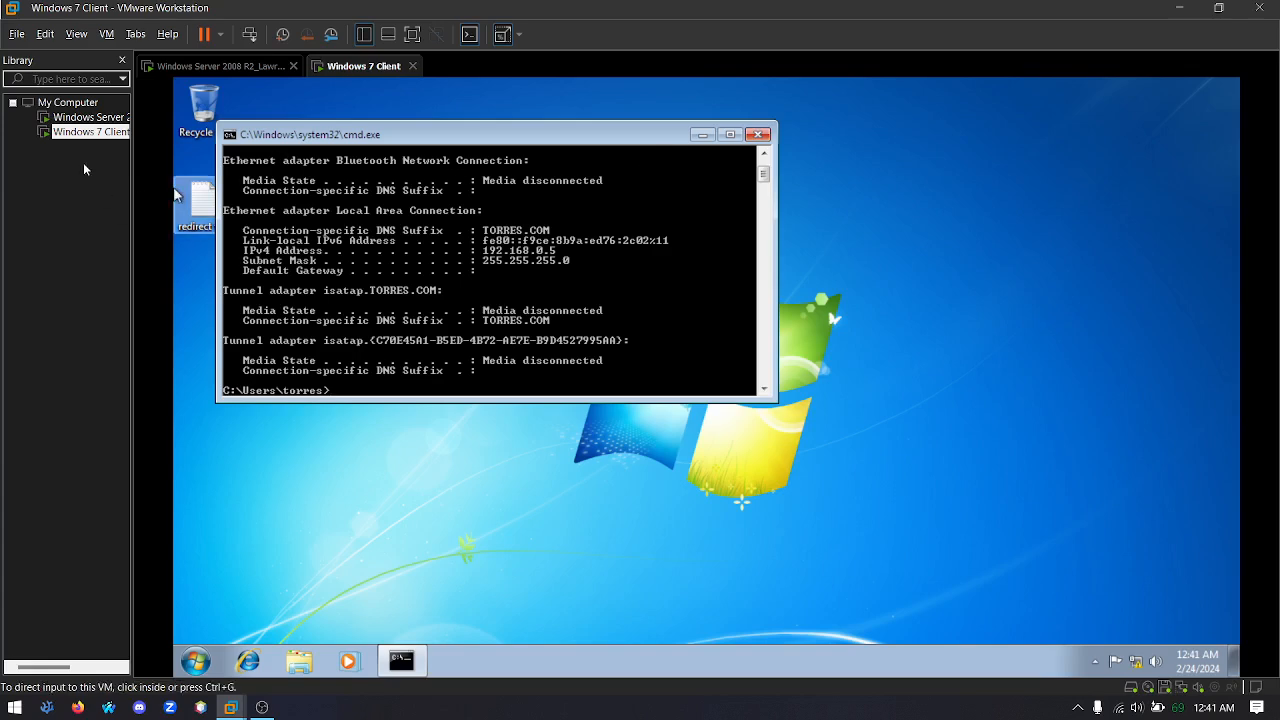
# Return to the Windows Server 2008 R2 machine, search for "remote", and open Remote Desktop Connection
pyautogui.click(76, 120)
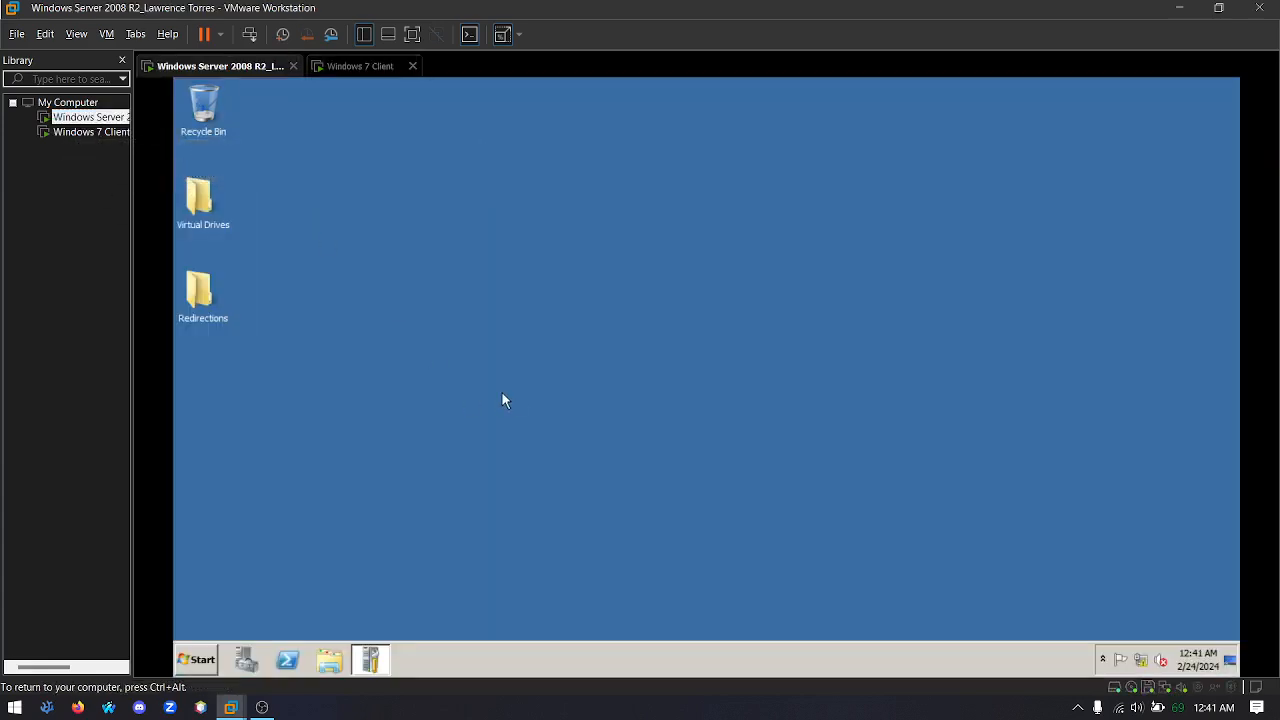
pyautogui.click(197, 661)
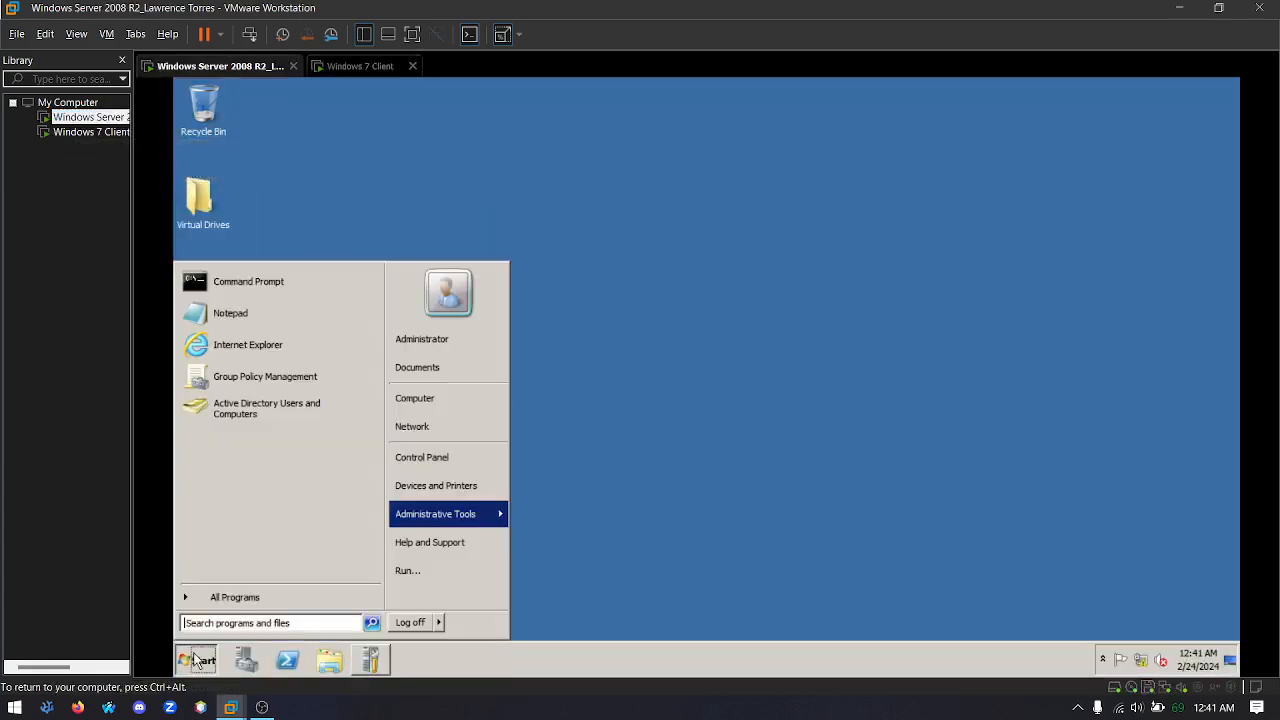
pyautogui.moveTo(482, 519)
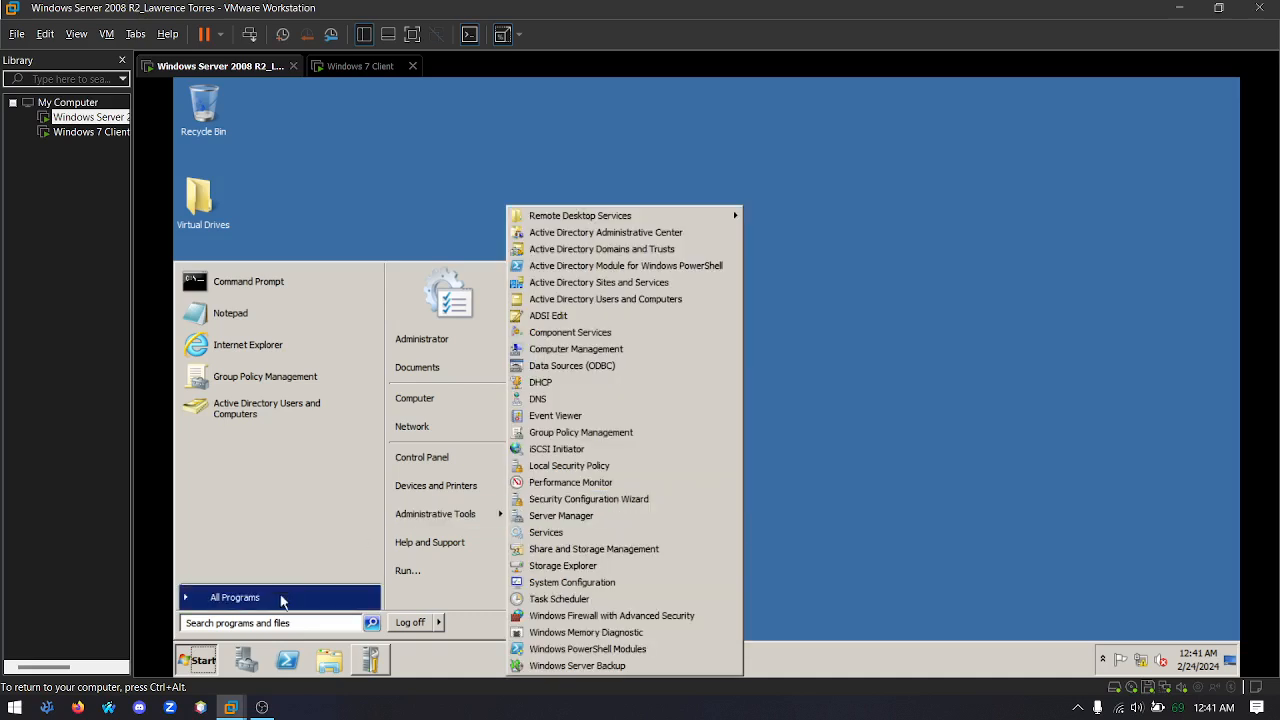
pyautogui.click(267, 622)
pyautogui.write('remote')
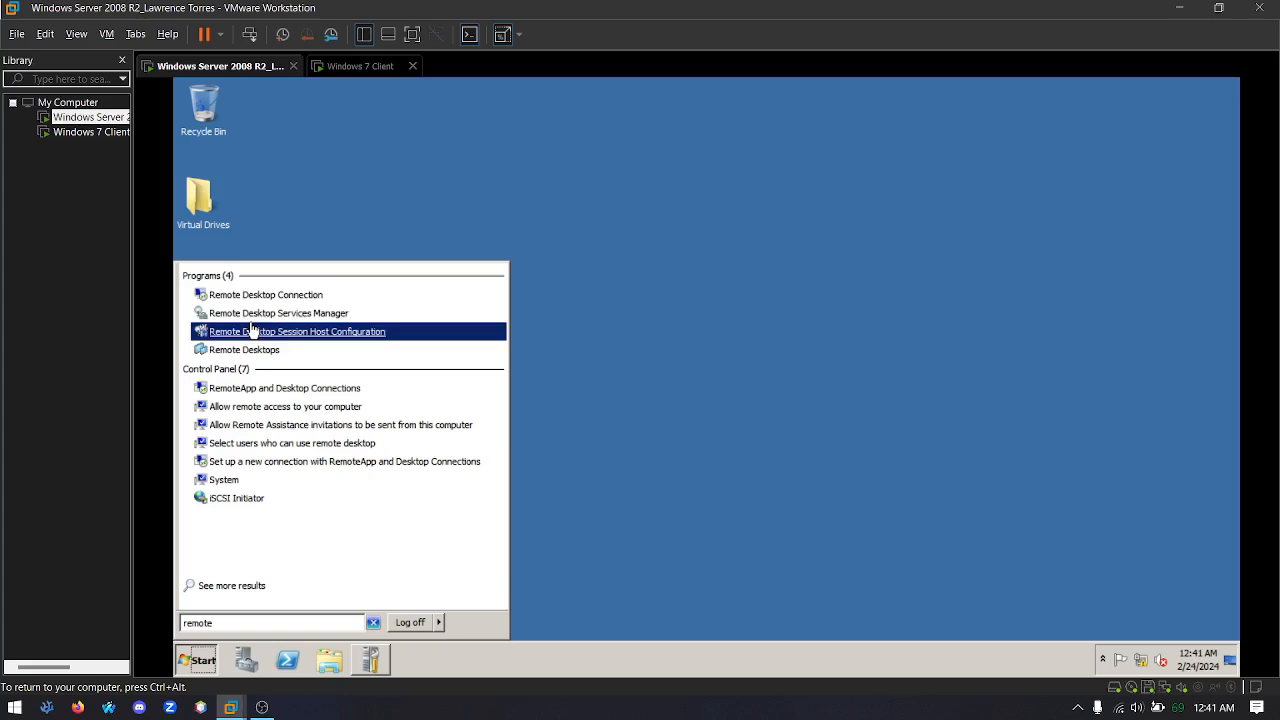
pyautogui.click(273, 300)
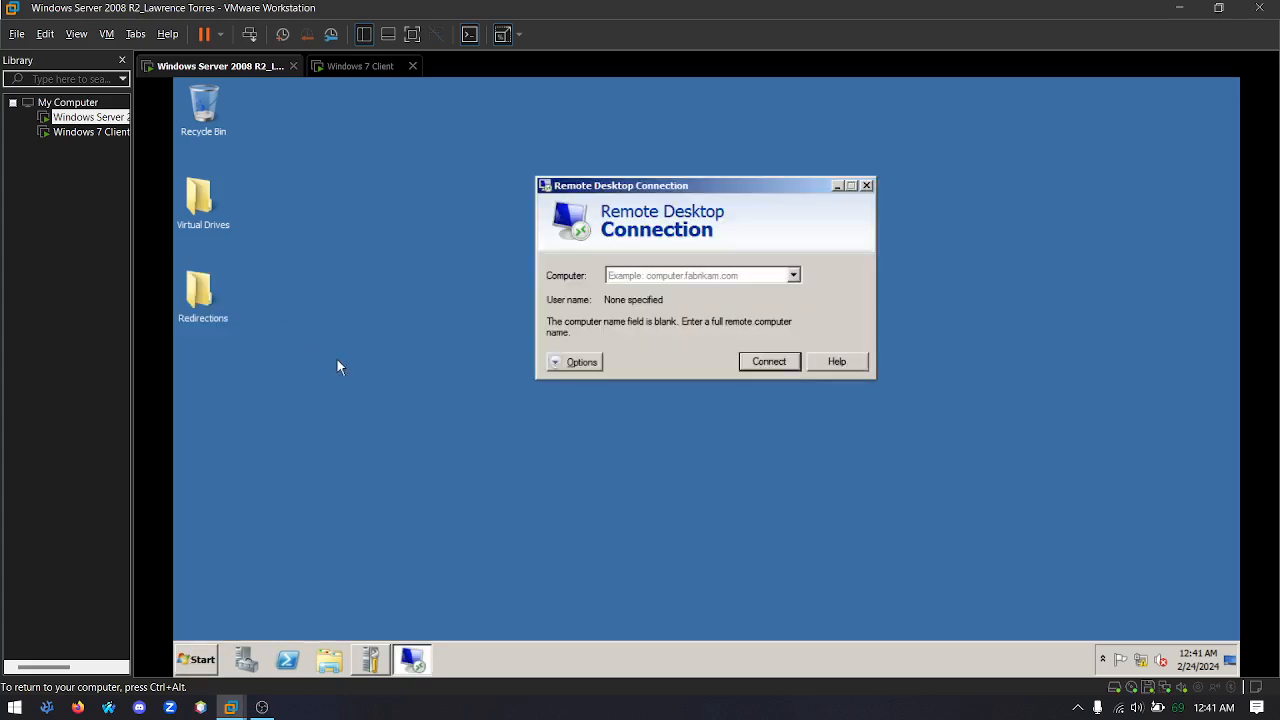
# Connect to 192.168.0.5 as the domain Administrator, enter the account password, and accept the untrusted certificate
pyautogui.click(693, 274)
pyautogui.write('192.168.0.5')
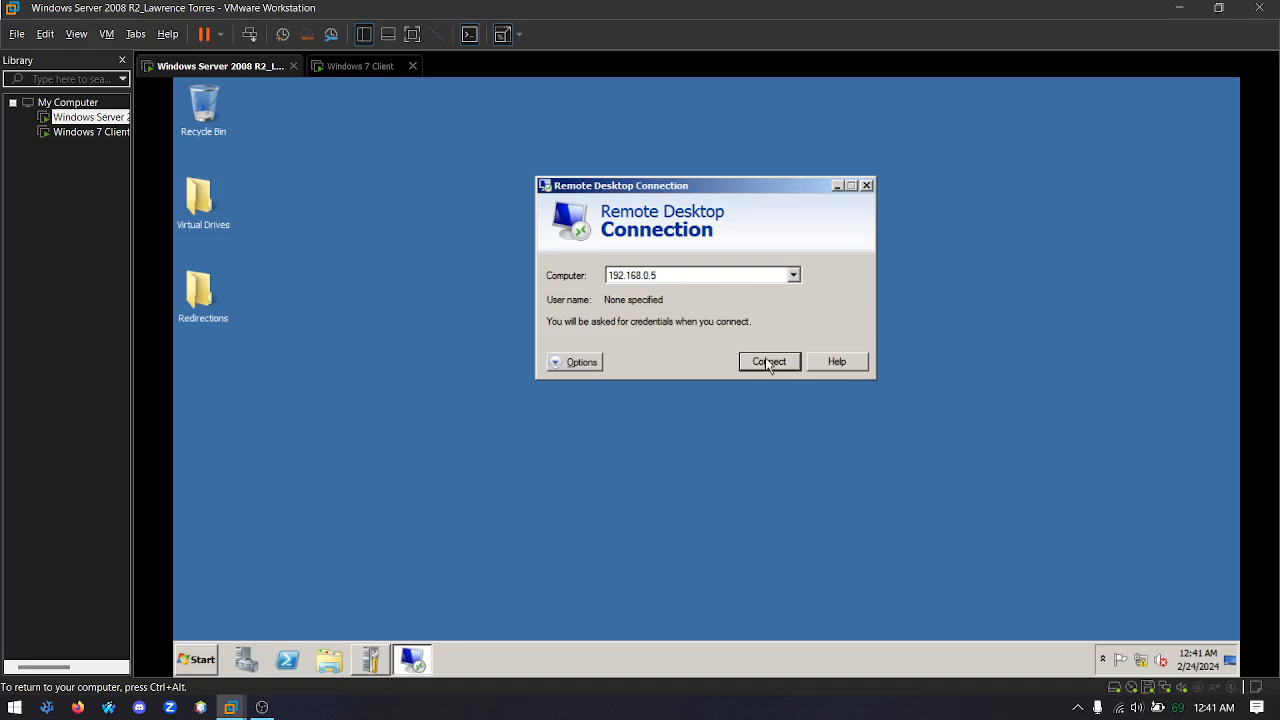
pyautogui.click(769, 362)
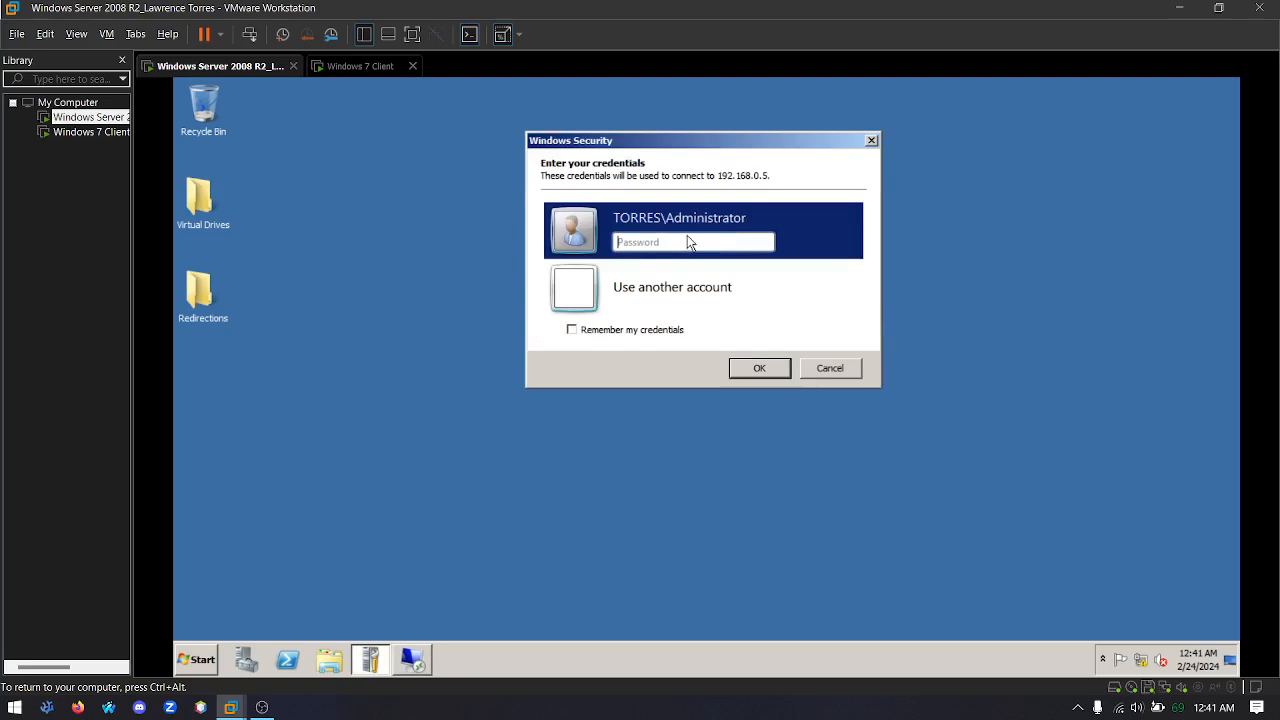
pyautogui.write('Pa')
pyautogui.press('Return')
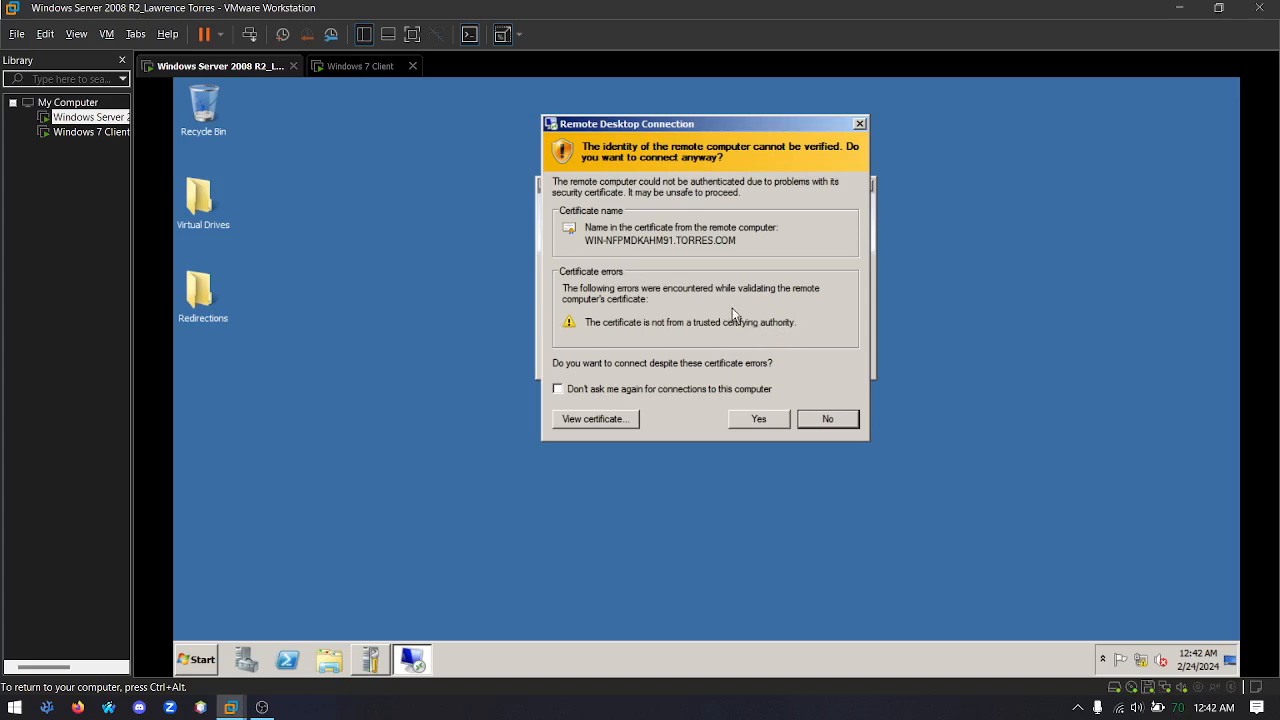
pyautogui.click(760, 419)
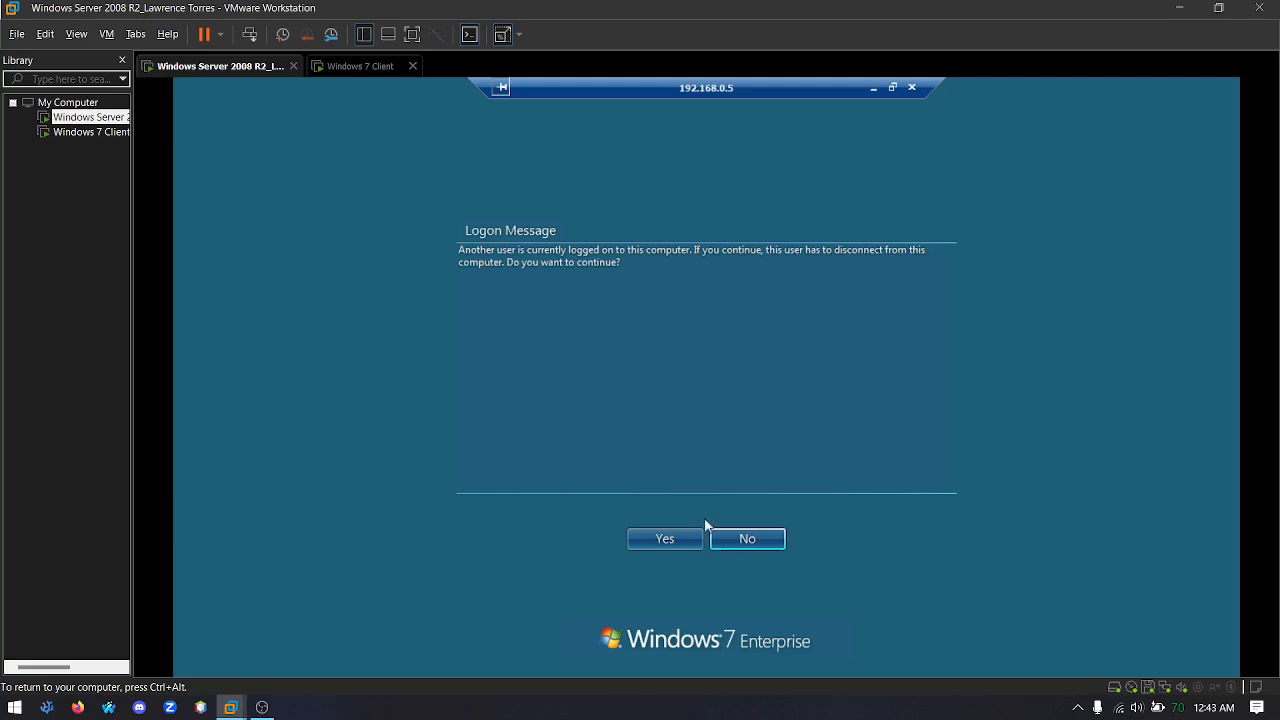
# Continue the remote logon despite the other logged-on user, and approve disconnecting that user's session on the Windows 7 client
pyautogui.click(667, 540)
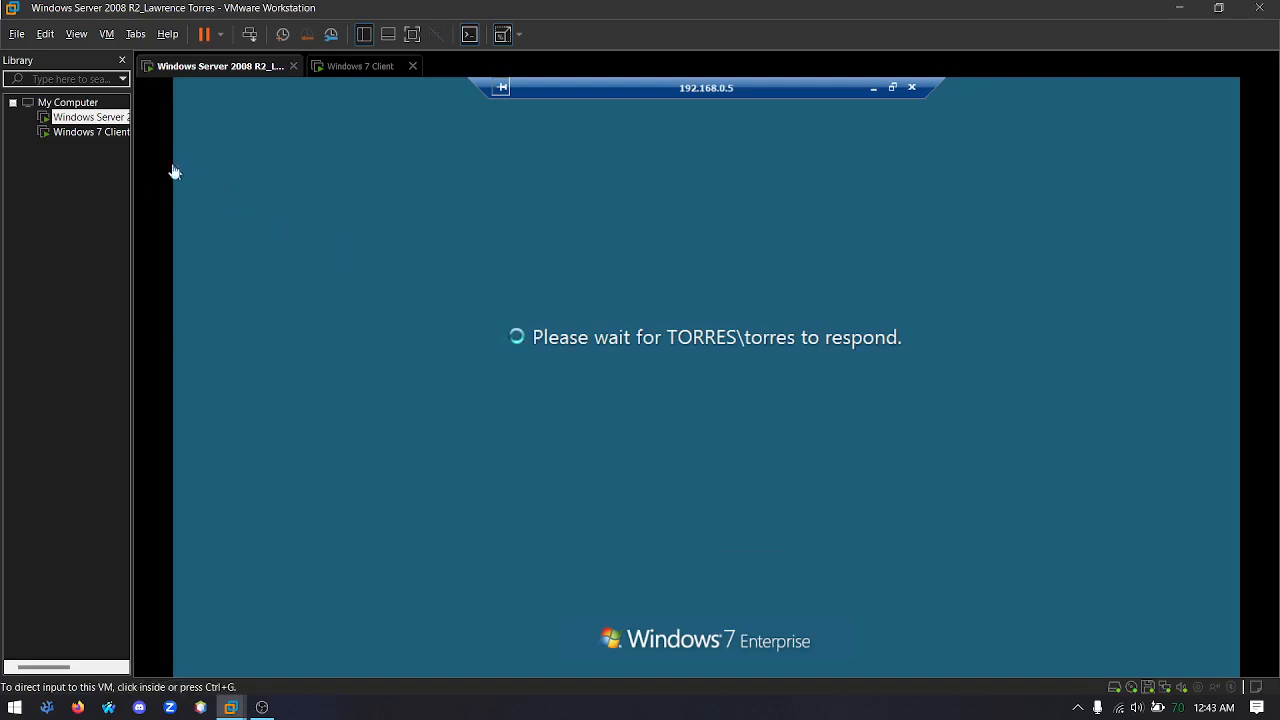
pyautogui.click(74, 132)
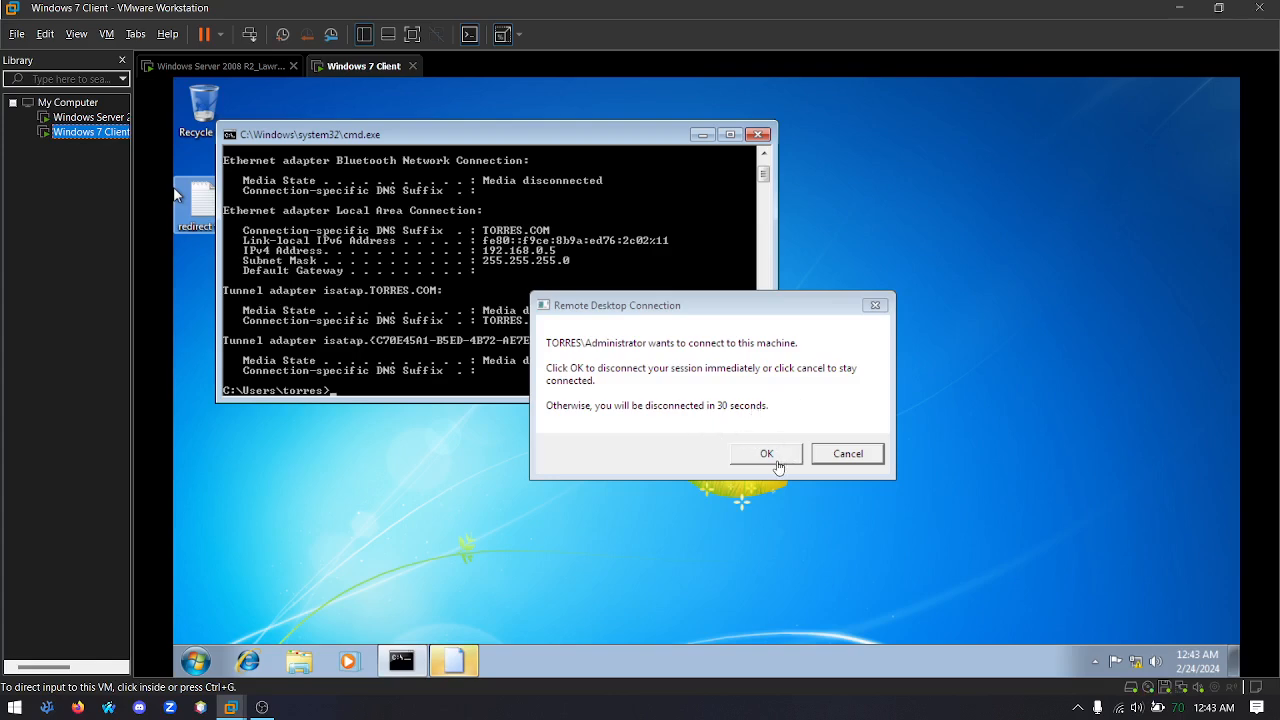
pyautogui.click(766, 462)
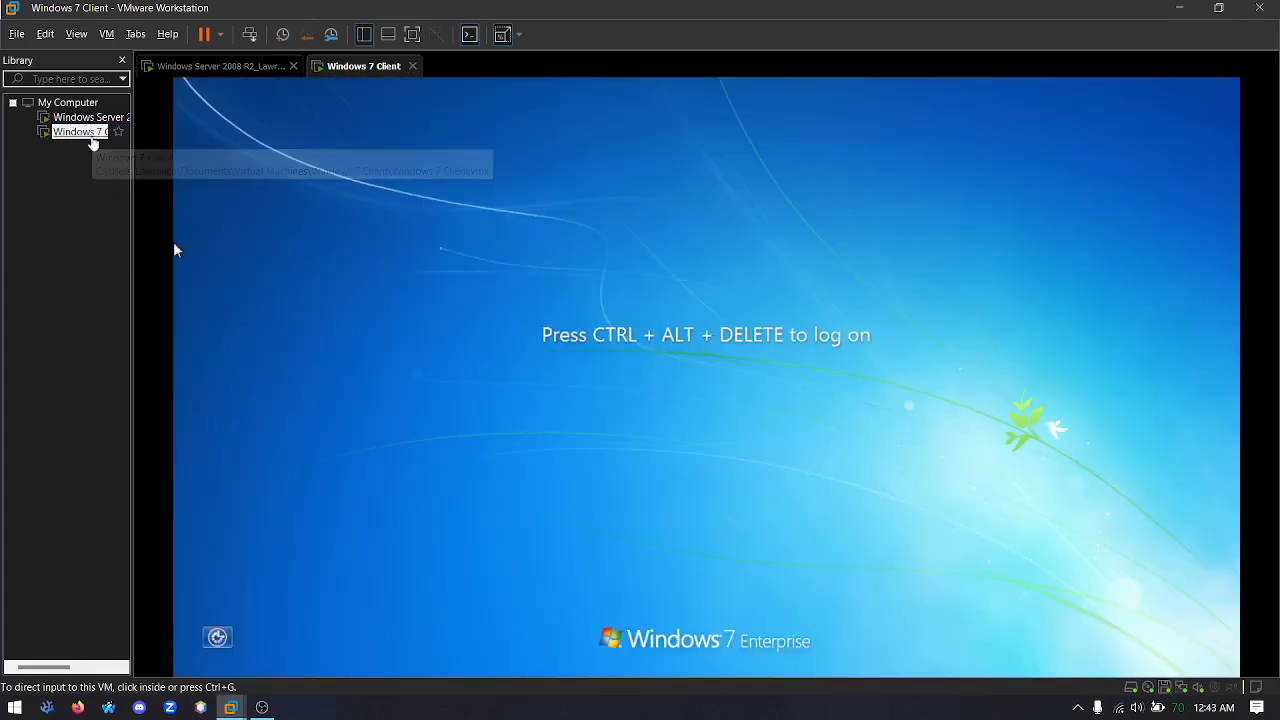
# Switch from the locked Windows 7 client back to the Windows Server 2008 R2 machine to view the remote desktop session
pyautogui.click(407, 302)
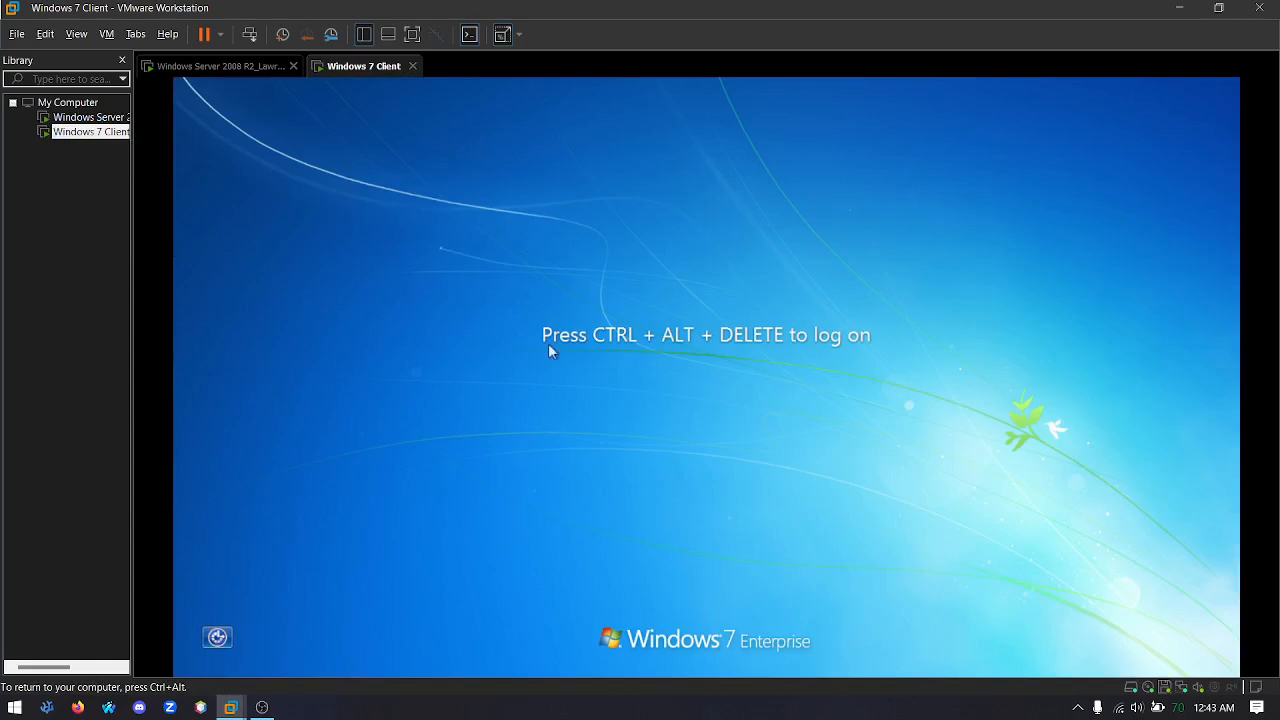
pyautogui.hotkey('ctrl', 'alt')
pyautogui.click(82, 118)
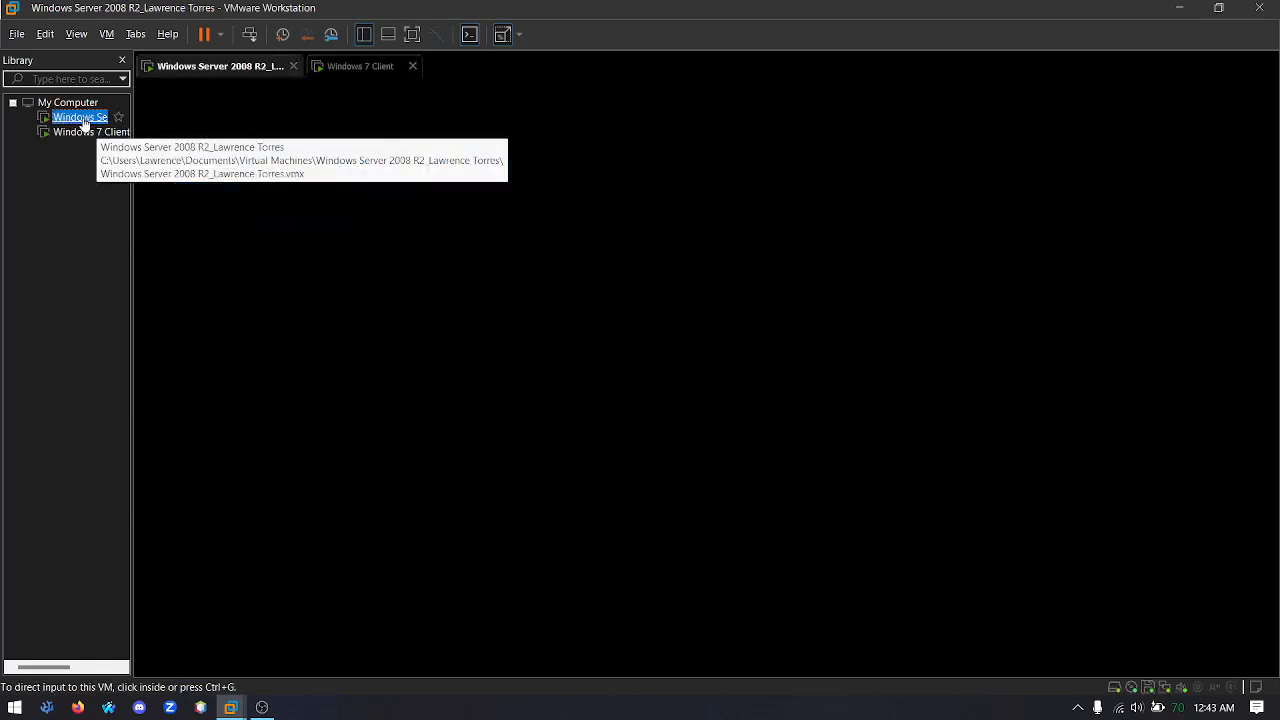
pyautogui.click(791, 307)
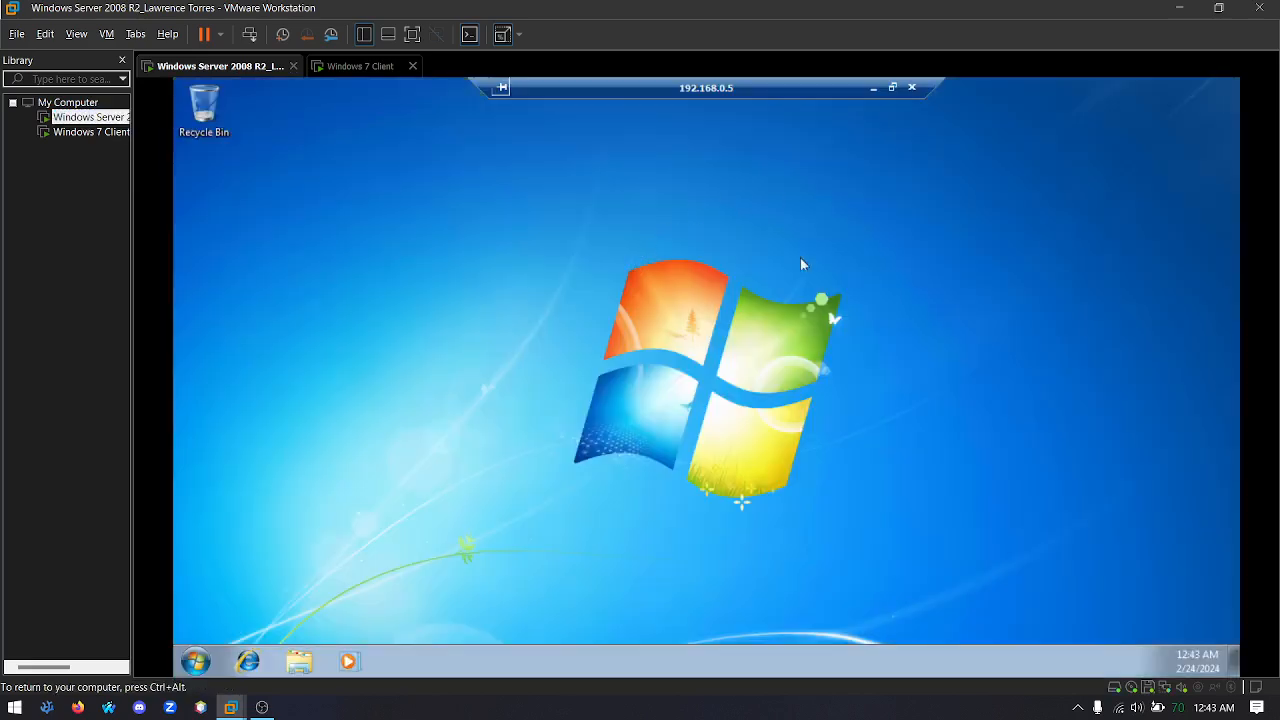
pyautogui.moveTo(816, 188); pyautogui.dragTo(420, 606)
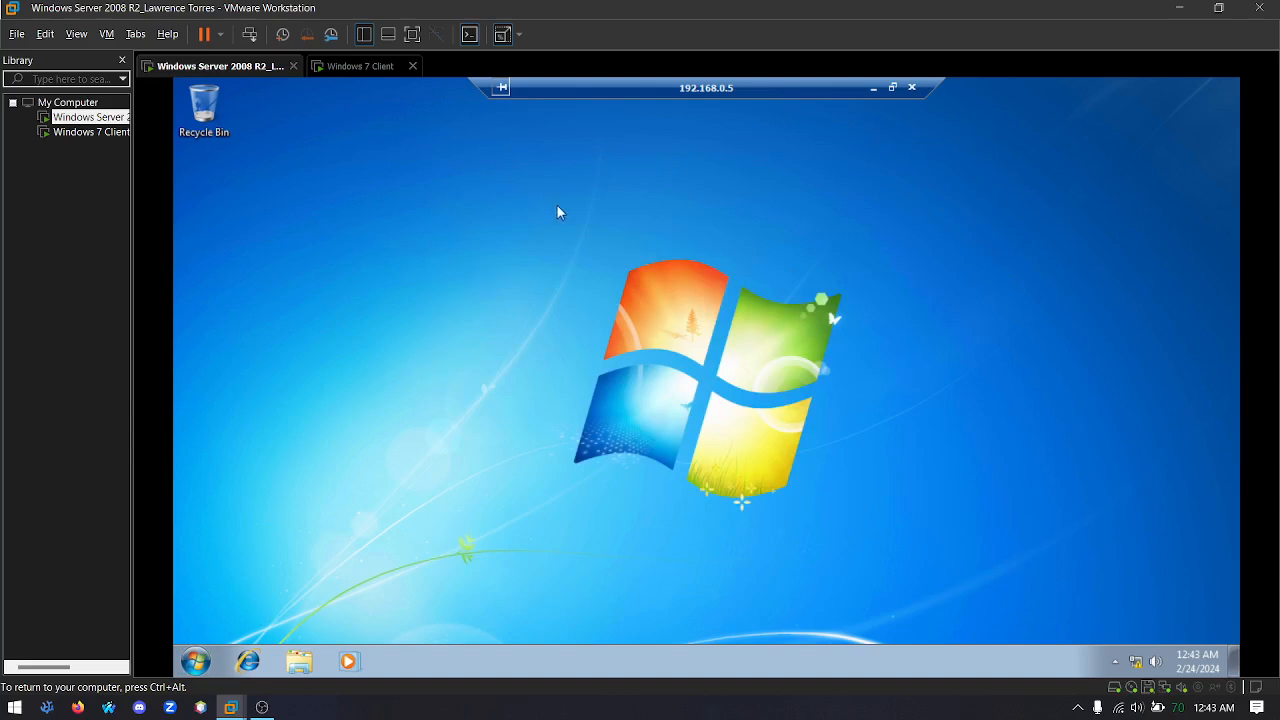
pyautogui.moveTo(557, 205); pyautogui.dragTo(851, 543)
pyautogui.hotkey('ctrl', 'alt')
pyautogui.click(262, 707)
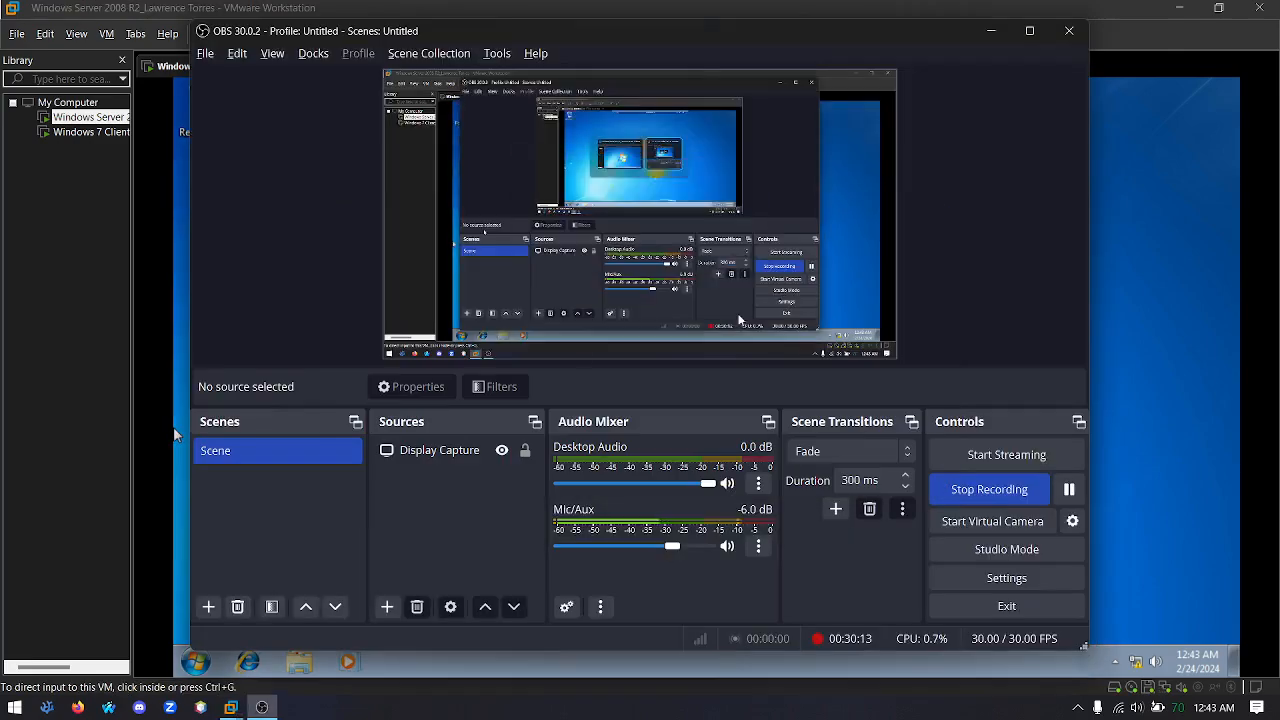